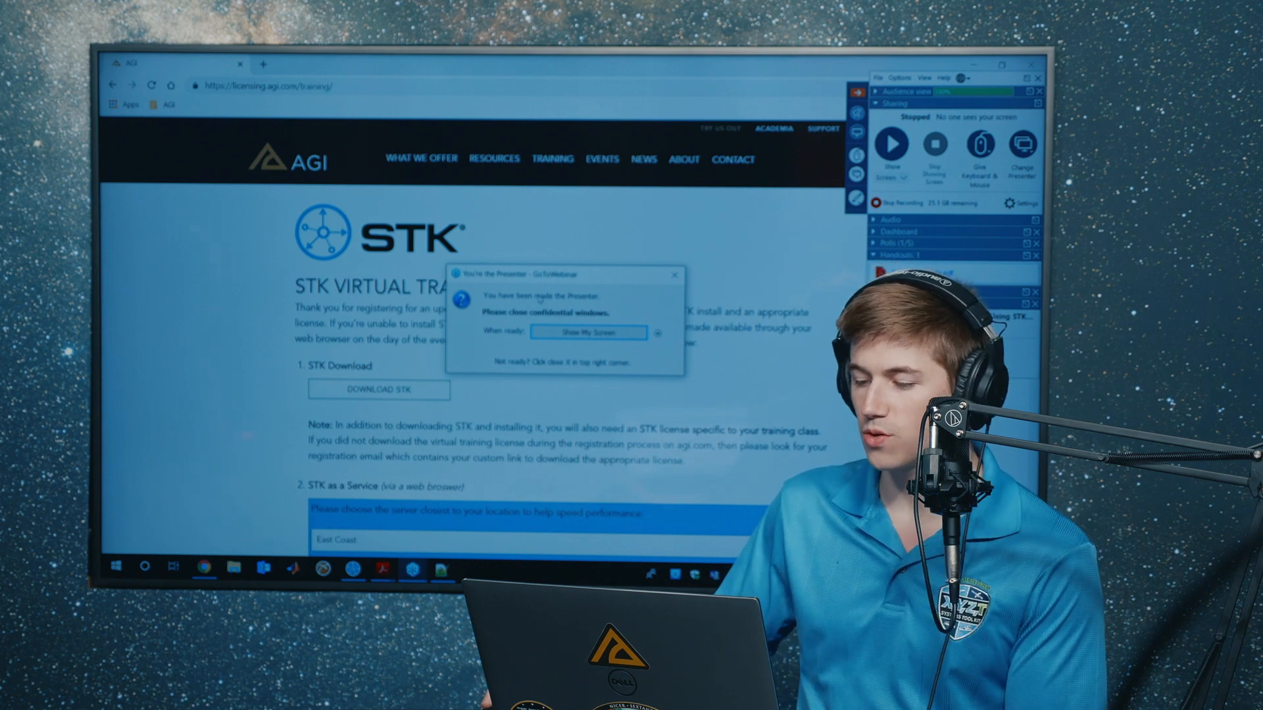
- Start showing the screen to the webinar audience and collapse the webinar control panel
{"action": "left_click", "coordinate": [550, 333]}
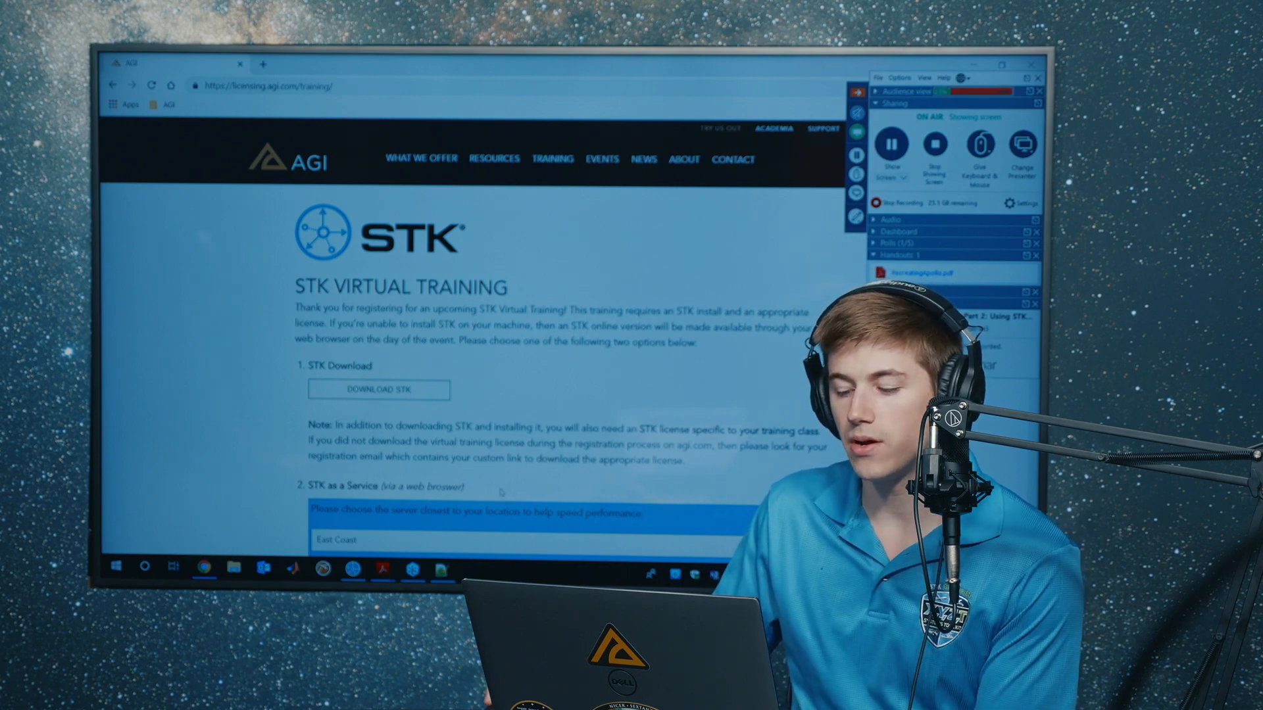
{"action": "mouse_move", "coordinate": [383, 559]}
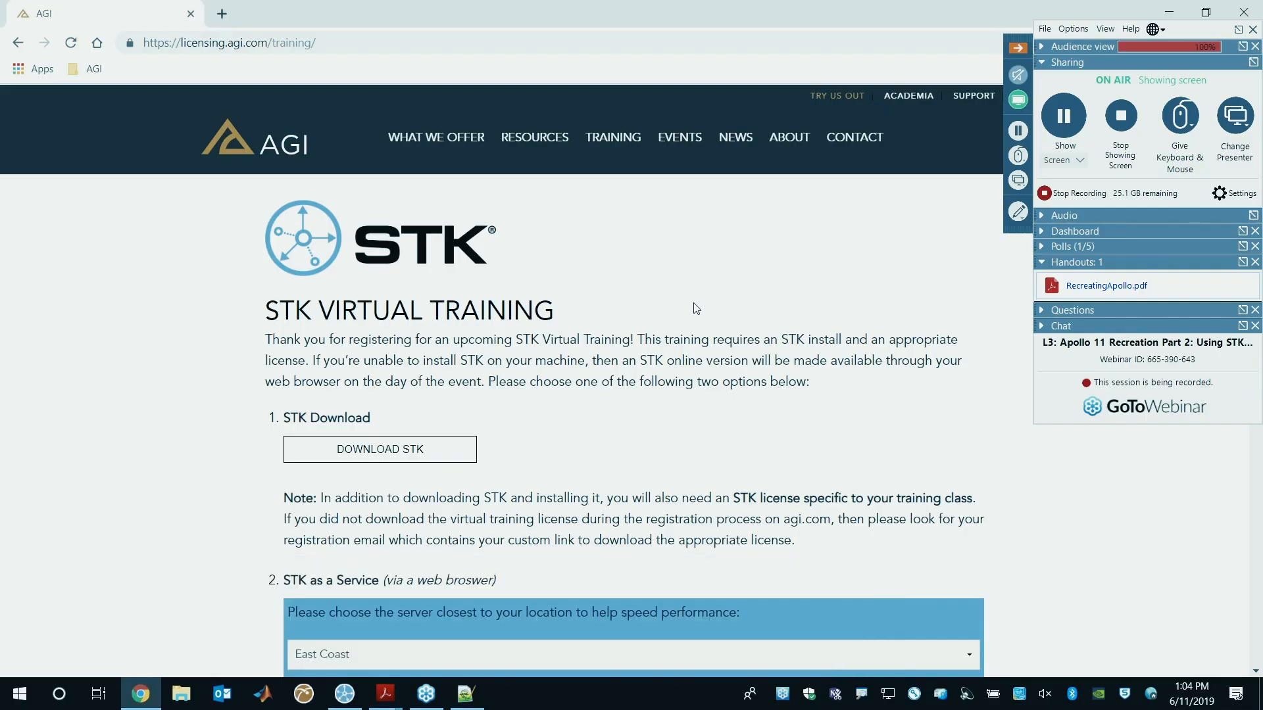
{"action": "left_click", "coordinate": [1020, 49]}
- Examine the STK Virtual Training page's download option and the server choices for running STK as a Service
{"action": "left_click", "coordinate": [343, 46]}
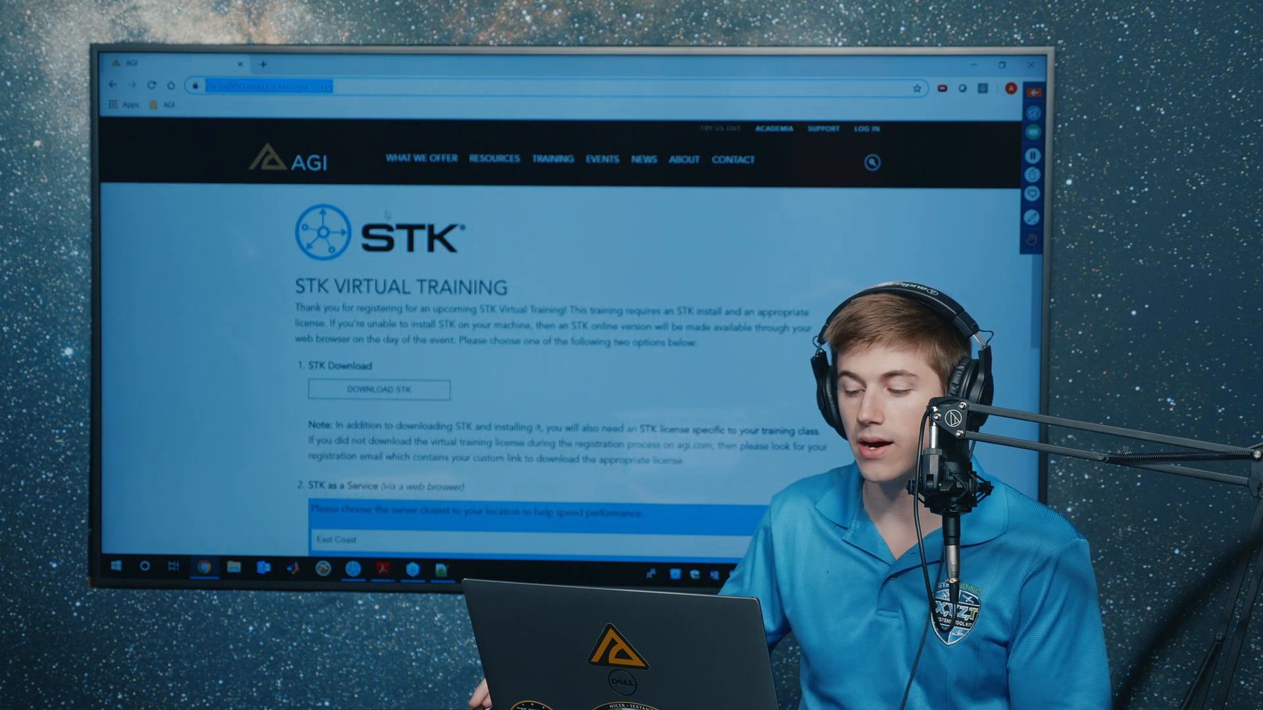
{"action": "scroll", "coordinate": [368, 276], "scroll_direction": "down", "scroll_amount": 2}
{"action": "scroll", "coordinate": [368, 268], "scroll_direction": "down", "scroll_amount": 1}
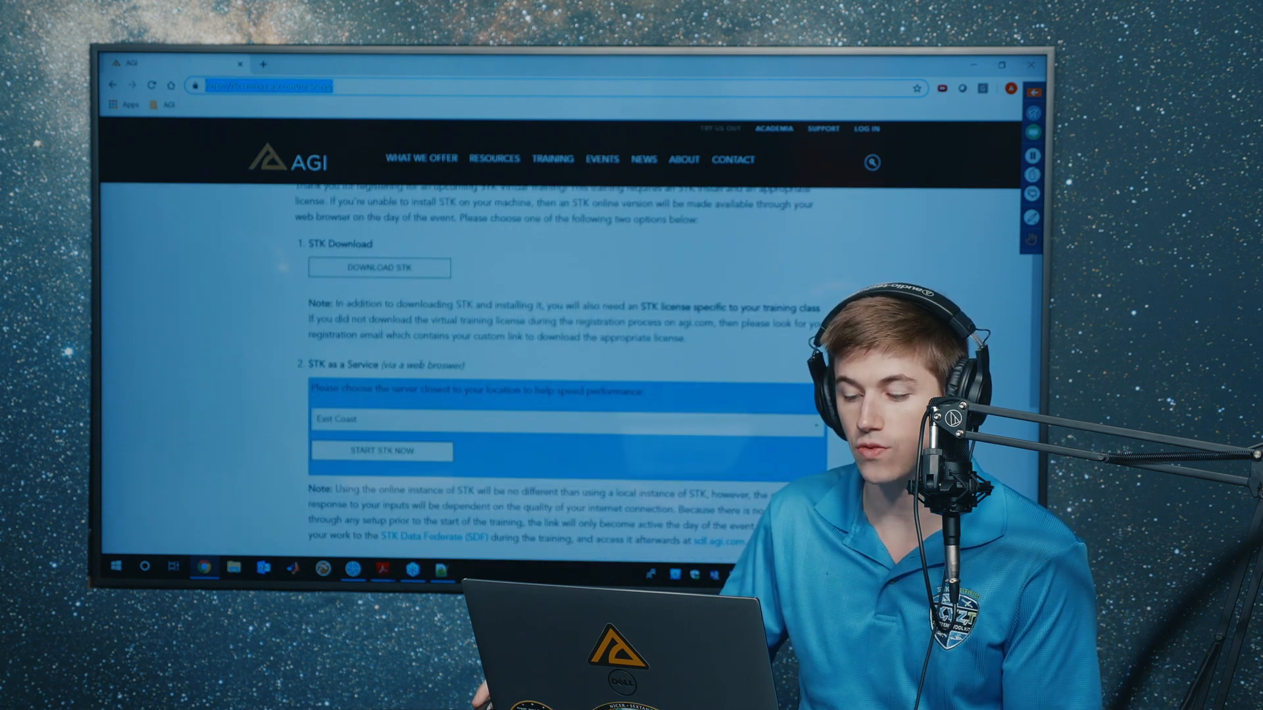
{"action": "left_click", "coordinate": [370, 426]}
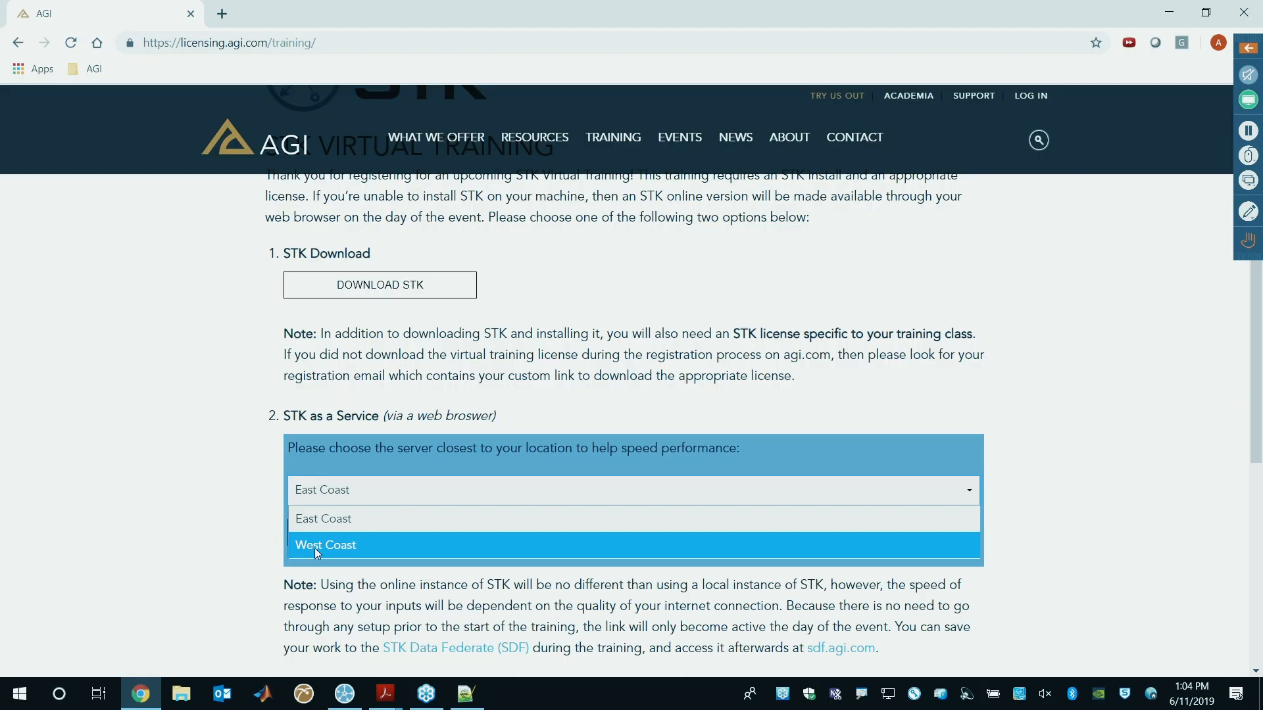
{"action": "left_click", "coordinate": [224, 509]}
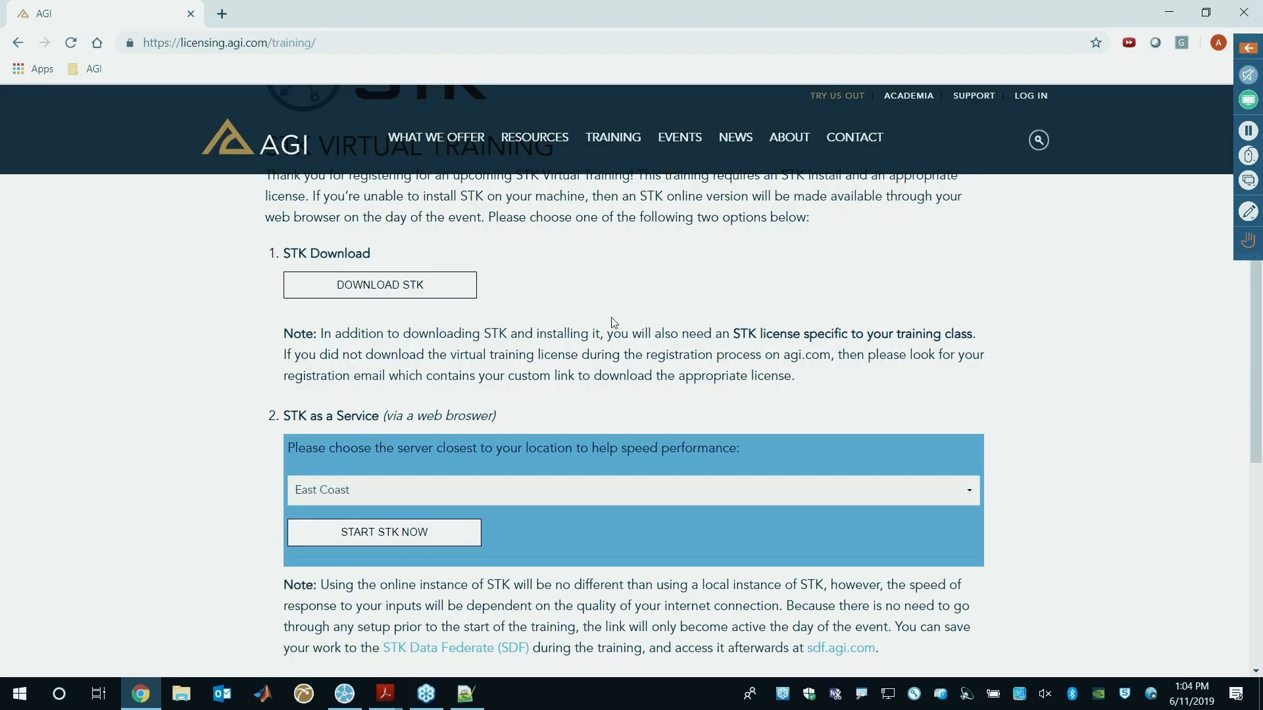
{"action": "scroll", "coordinate": [450, 497], "scroll_direction": "down", "scroll_amount": 1}
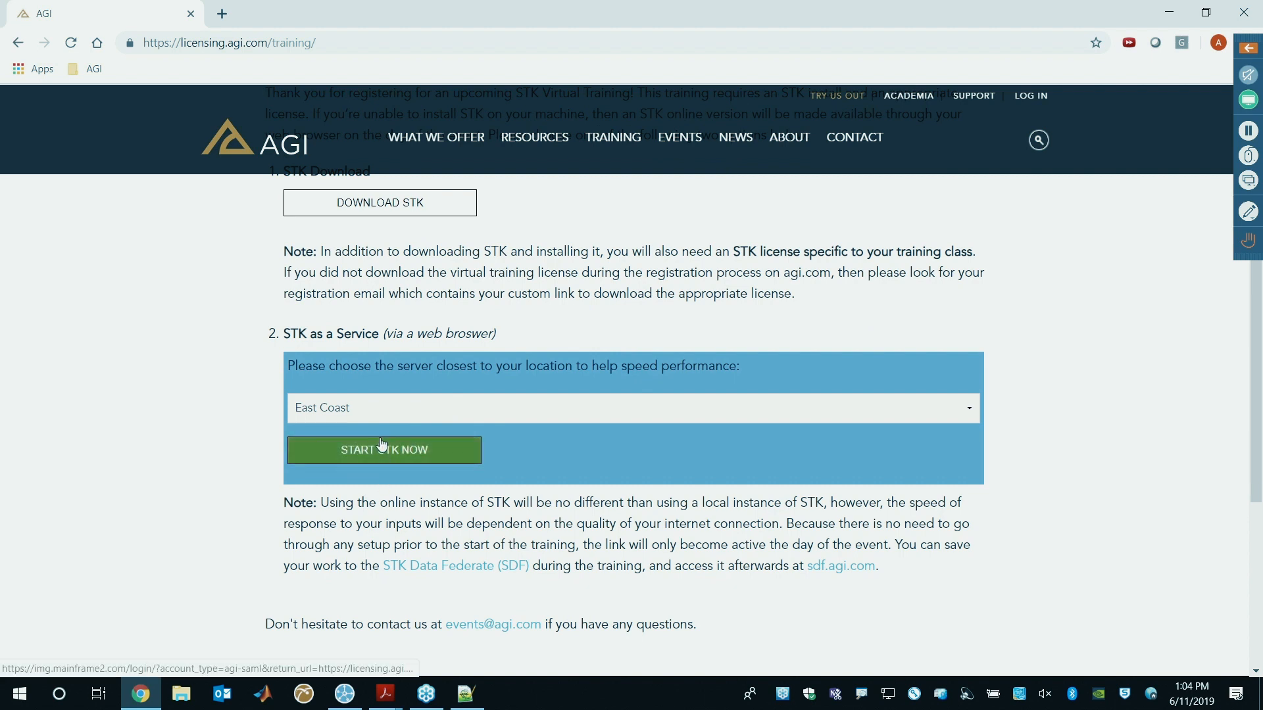
{"action": "left_click", "coordinate": [413, 448]}
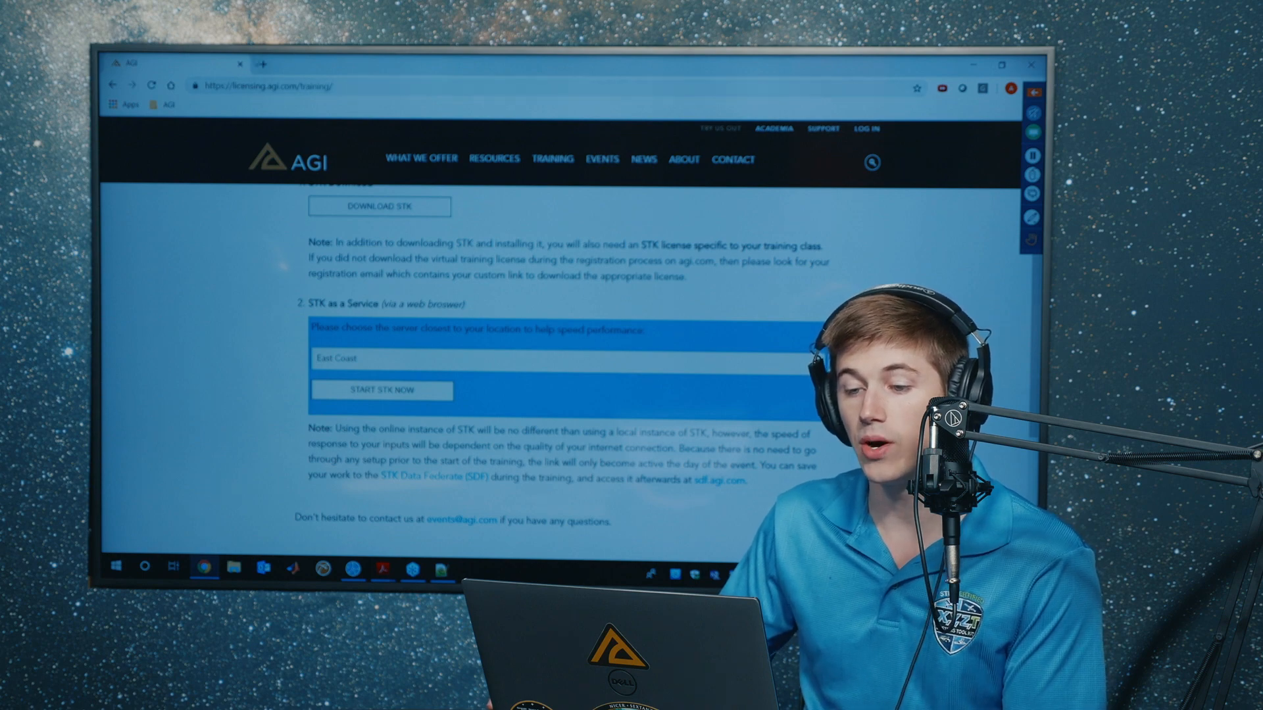
- Switch to STK and bring up the STK Data Federate as the source for opening a scenario
{"action": "left_click", "coordinate": [242, 65]}
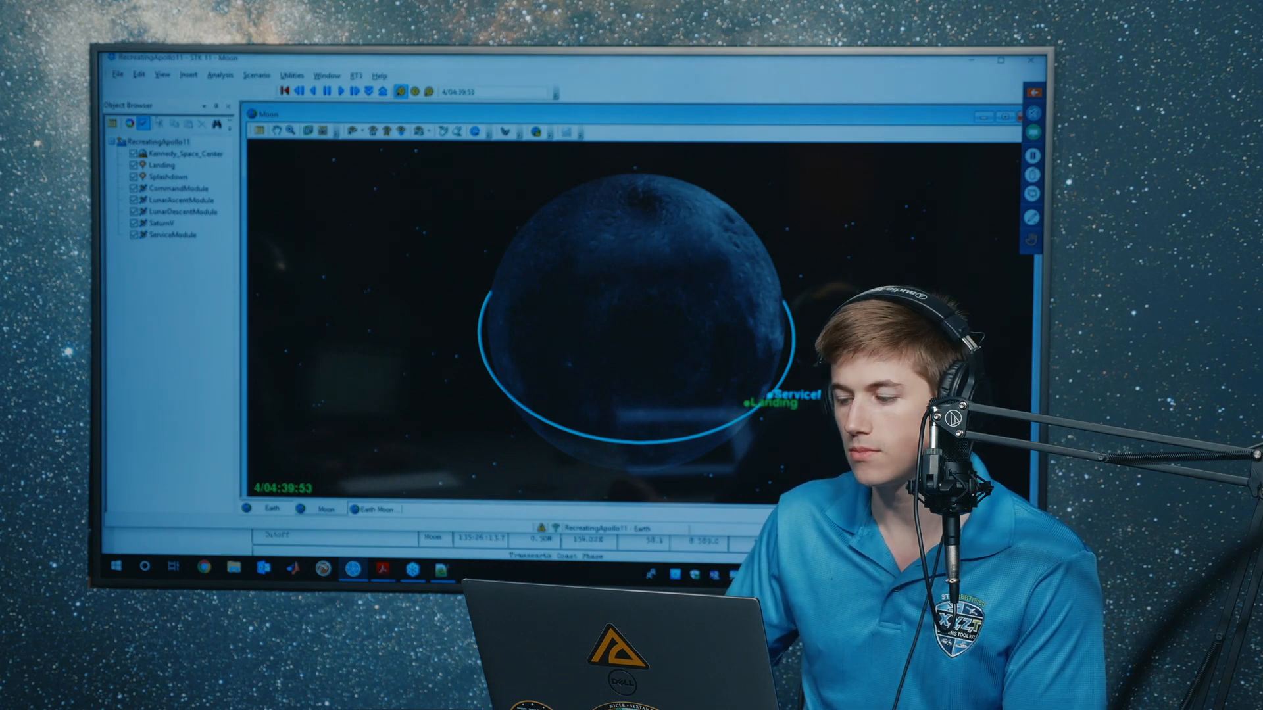
{"action": "left_click", "coordinate": [118, 75]}
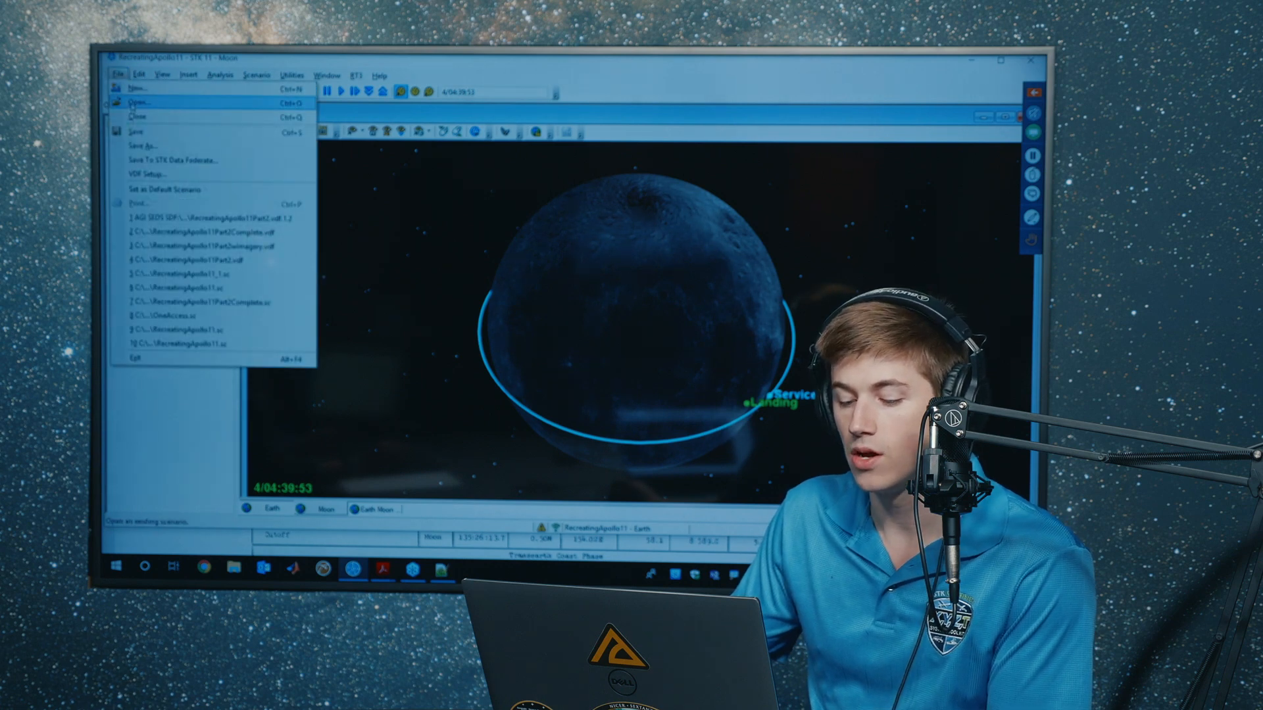
{"action": "left_click", "coordinate": [134, 104]}
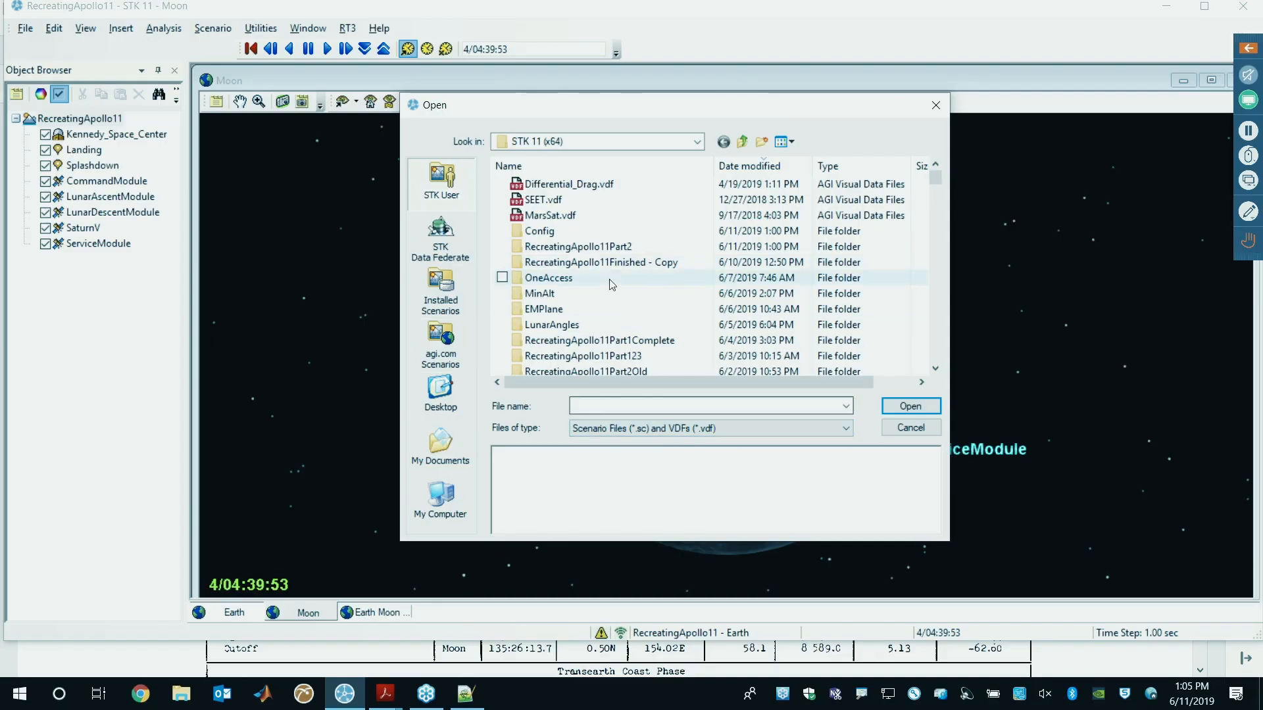
{"action": "left_click", "coordinate": [441, 235]}
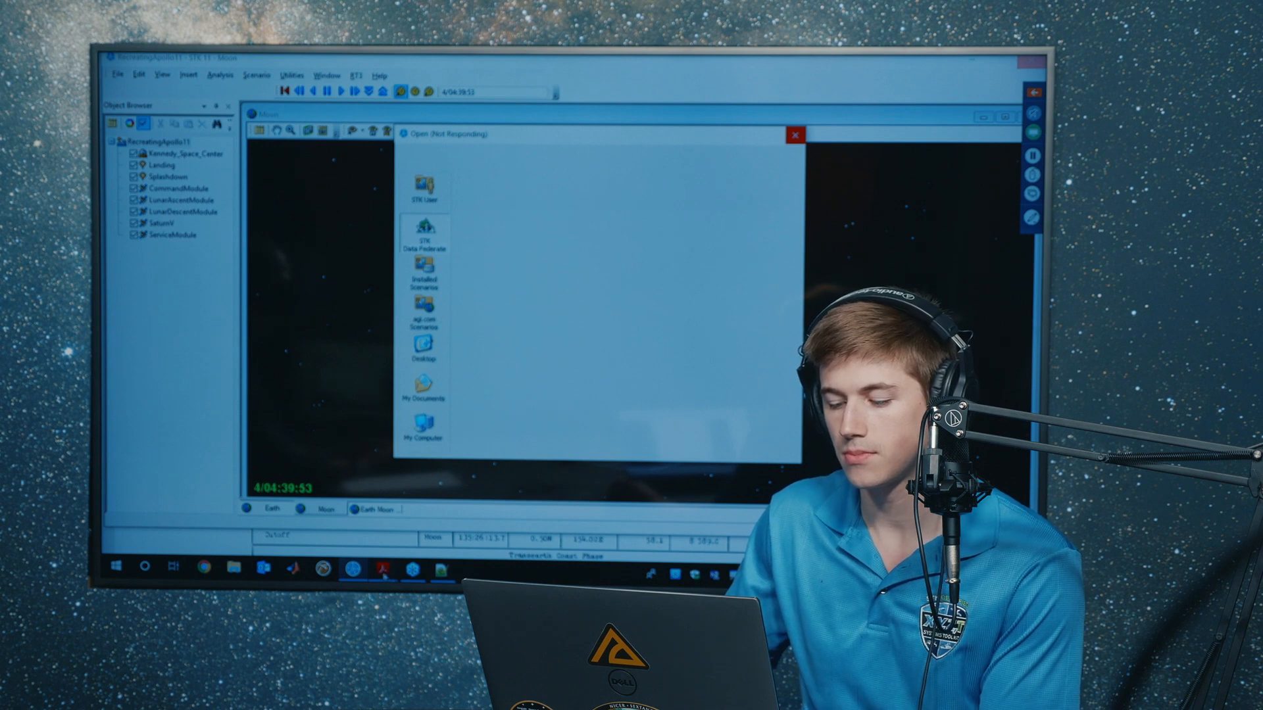
- Switch to the STK Start Training Manual and find the Part 2 instructions for opening a previously created scenario
{"action": "mouse_move", "coordinate": [383, 575]}
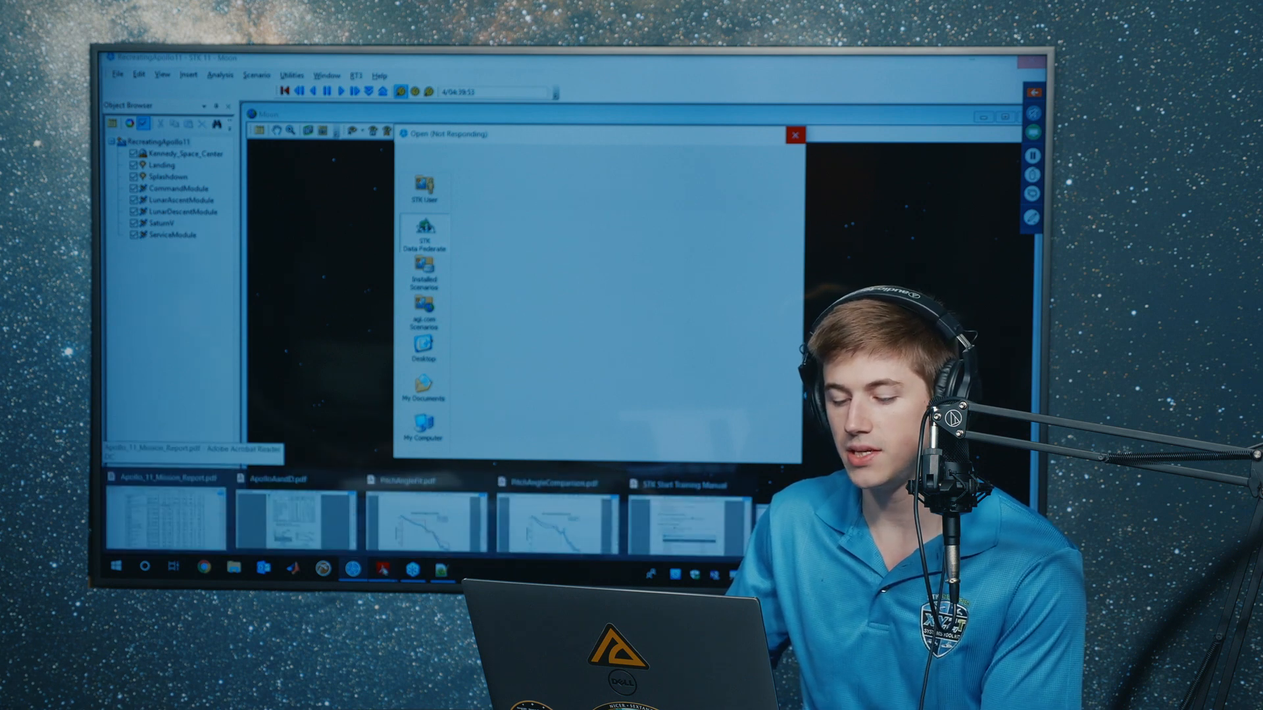
{"action": "mouse_move", "coordinate": [296, 520]}
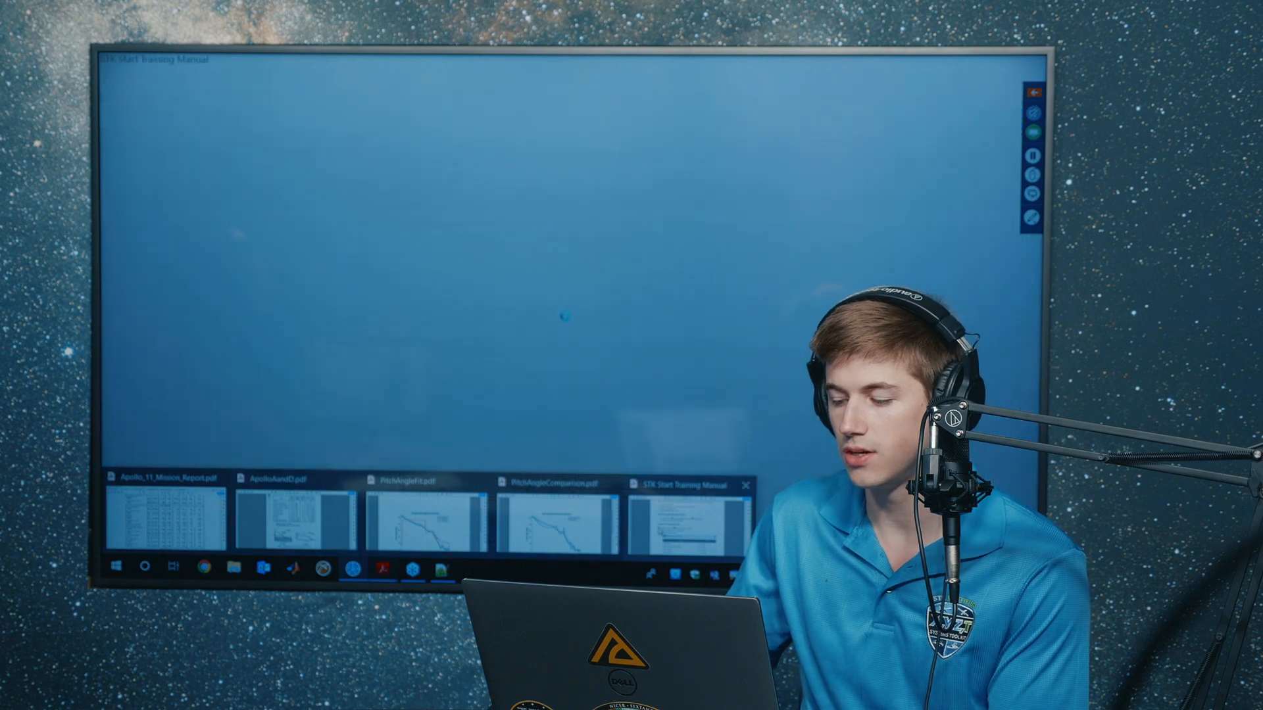
{"action": "left_click", "coordinate": [690, 523]}
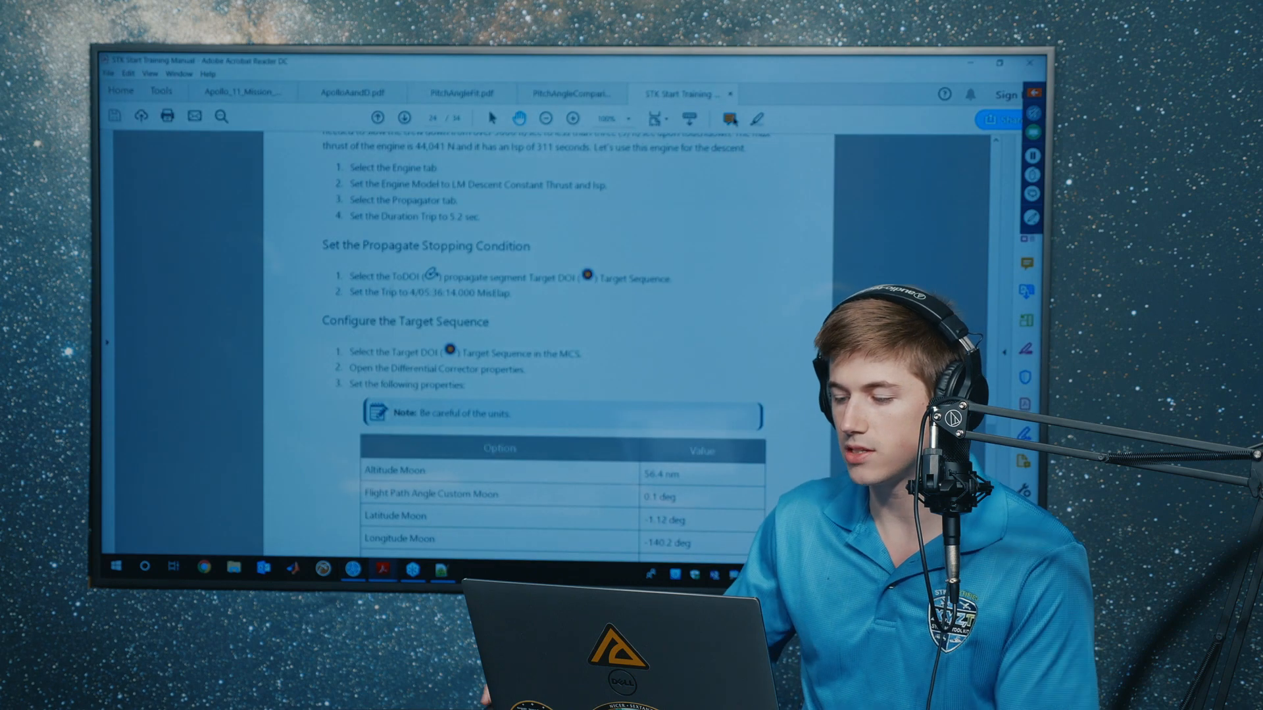
{"action": "scroll", "coordinate": [642, 273], "scroll_direction": "down", "scroll_amount": 3}
{"action": "scroll", "coordinate": [642, 274], "scroll_direction": "up", "scroll_amount": 8}
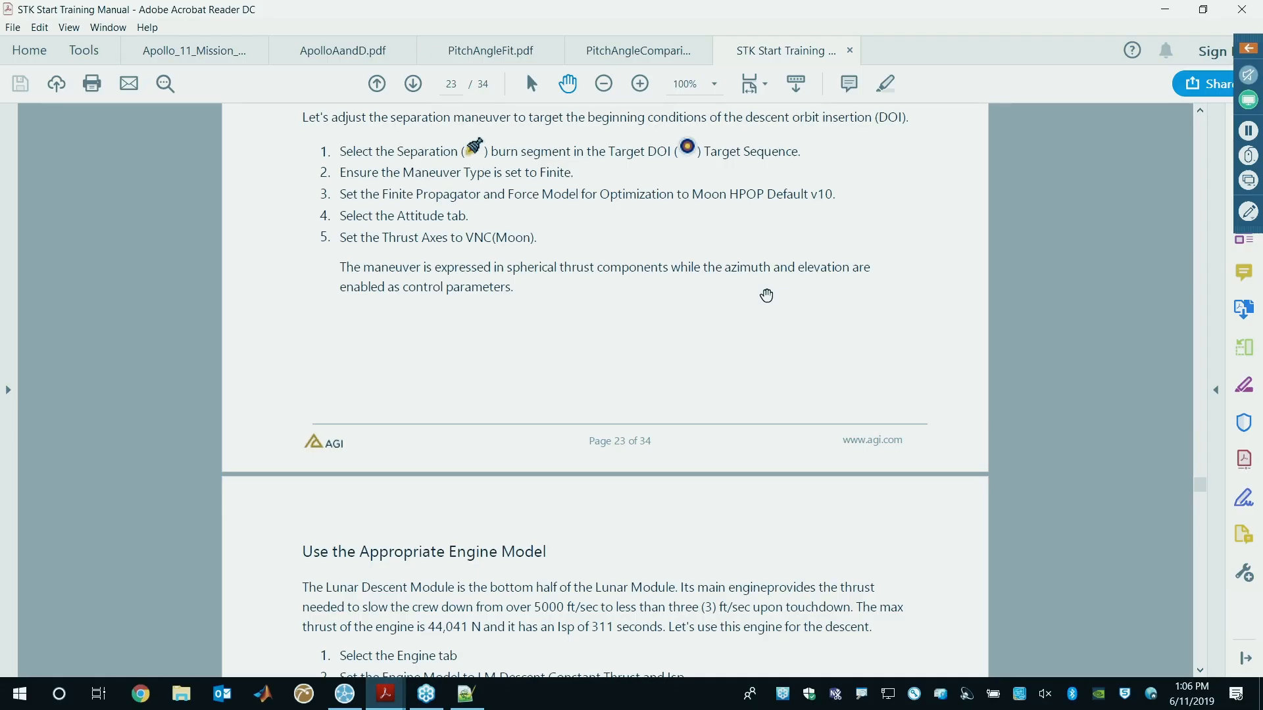
{"action": "scroll", "coordinate": [766, 296], "scroll_direction": "up", "scroll_amount": 12}
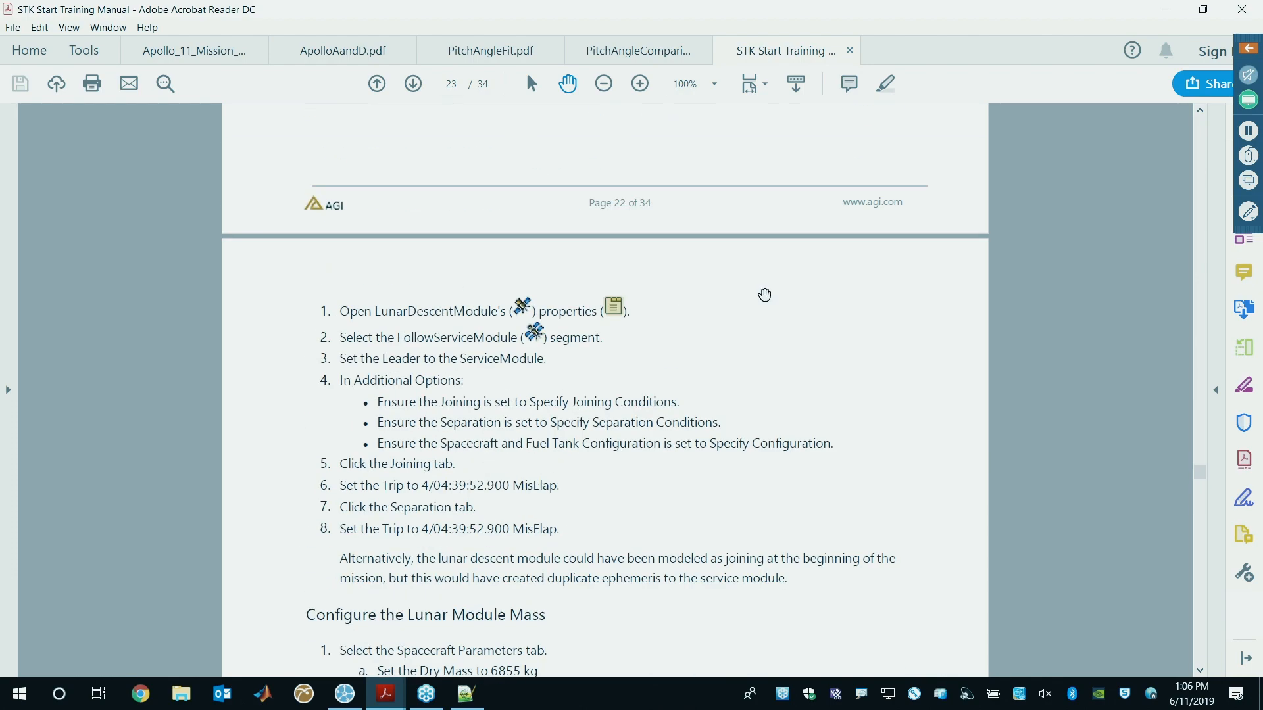
{"action": "scroll", "coordinate": [765, 295], "scroll_direction": "up", "scroll_amount": 12}
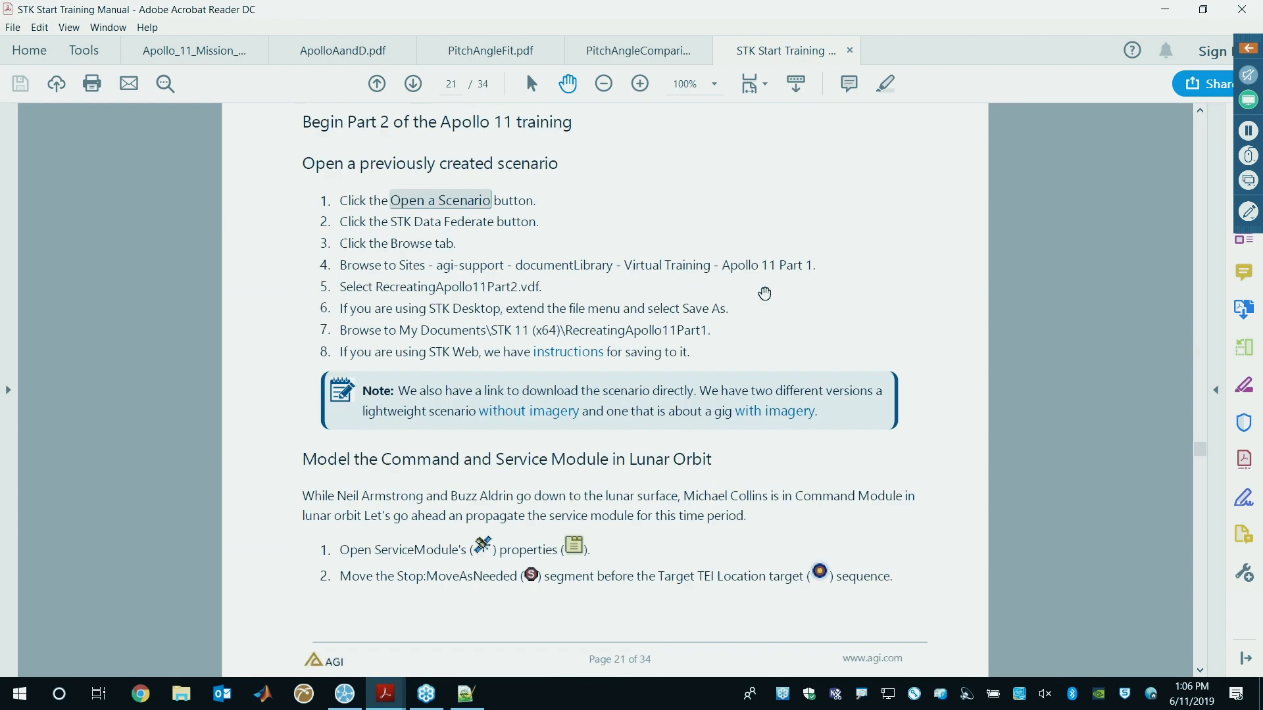
{"action": "scroll", "coordinate": [765, 295], "scroll_direction": "down", "scroll_amount": 6}
{"action": "mouse_move", "coordinate": [1201, 454]}
{"action": "left_mouse_down"}
{"action": "mouse_move", "coordinate": [1209, 538]}
{"action": "mouse_move", "coordinate": [1202, 449]}
{"action": "left_mouse_up"}
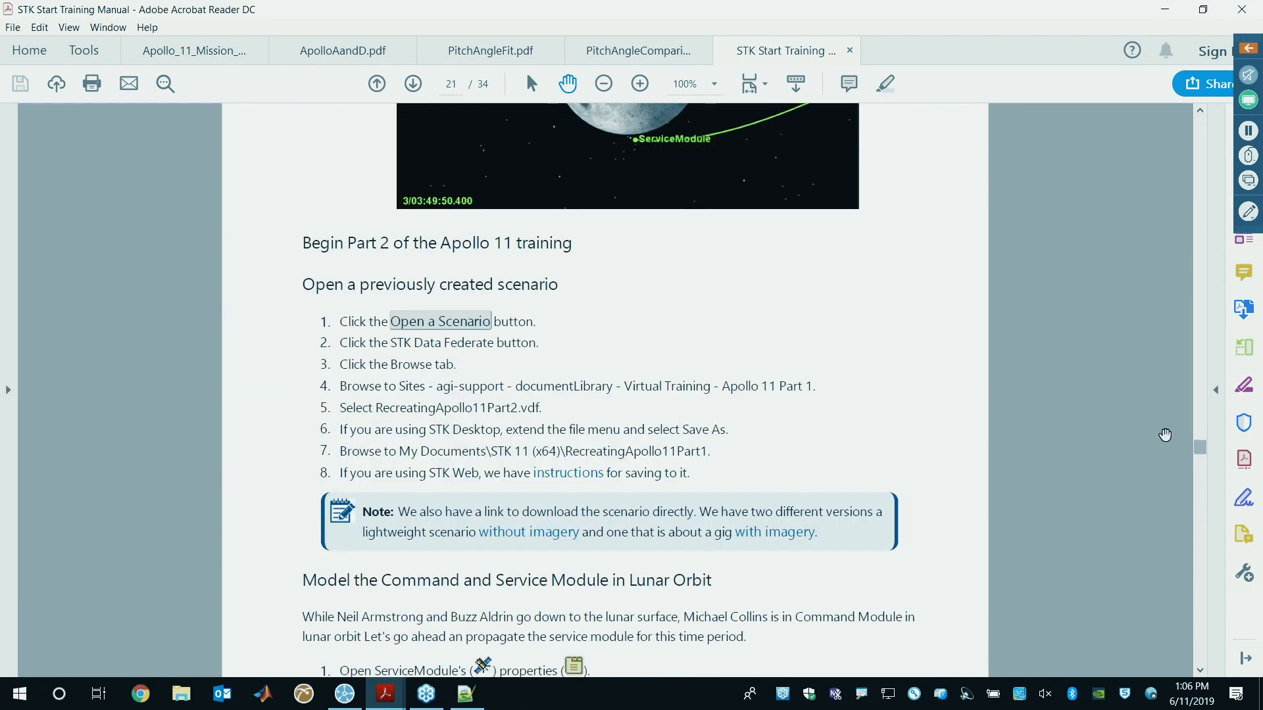
{"action": "scroll", "coordinate": [948, 378], "scroll_direction": "down", "scroll_amount": 2}
{"action": "scroll", "coordinate": [809, 519], "scroll_direction": "down", "scroll_amount": 5}
{"action": "scroll", "coordinate": [631, 405], "scroll_direction": "up", "scroll_amount": 4}
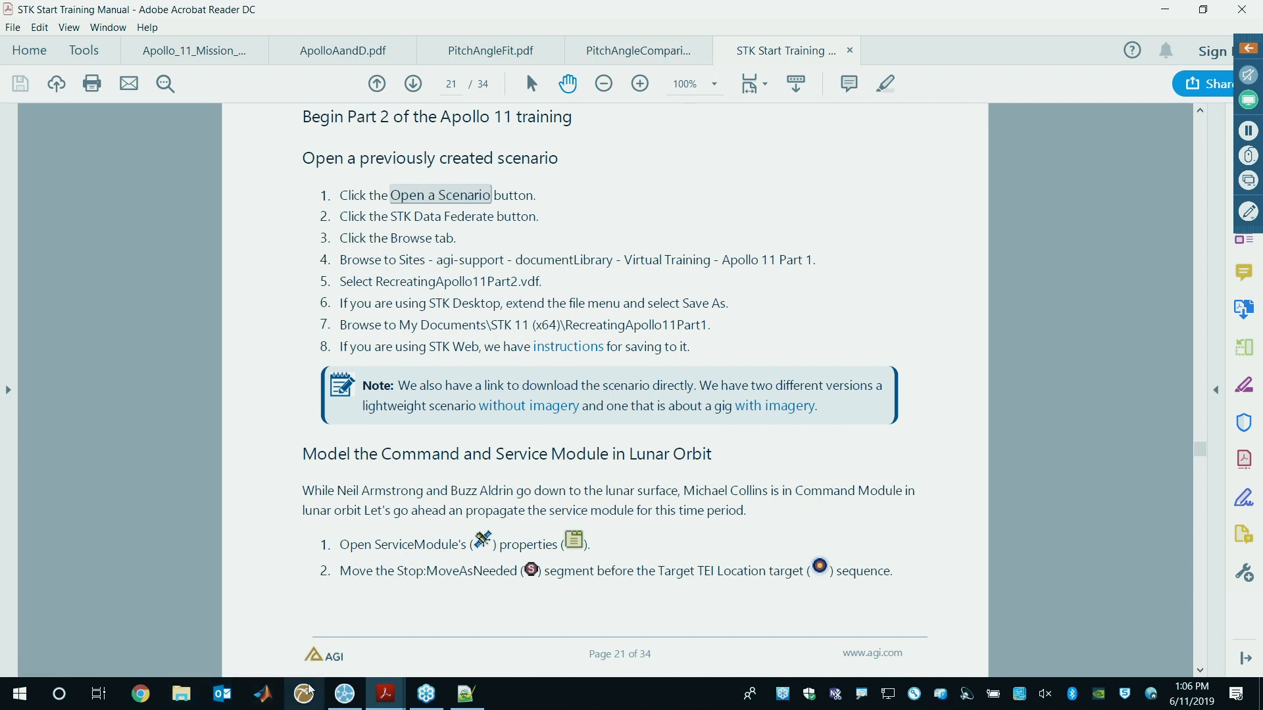
- Return to STK and browse the Data Federate's agi-support Virtual Training library for the Apollo 11 scenarios
{"action": "left_click", "coordinate": [344, 694]}
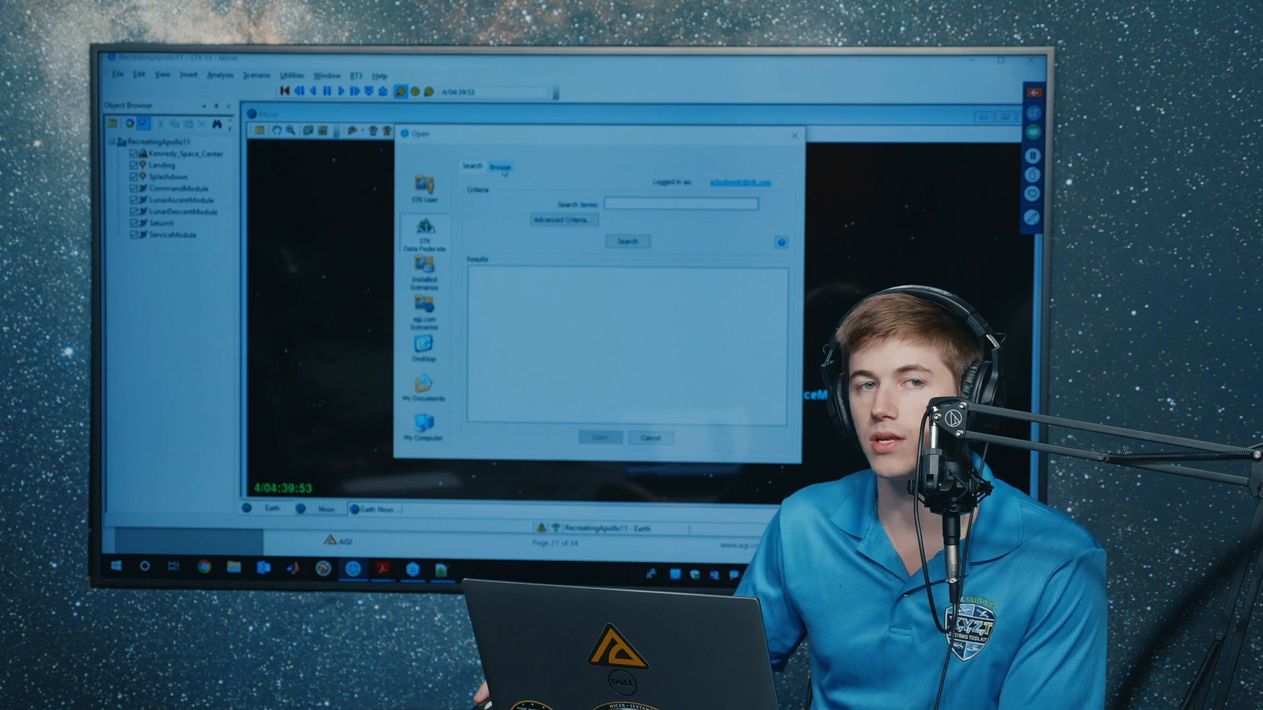
{"action": "left_click", "coordinate": [501, 168]}
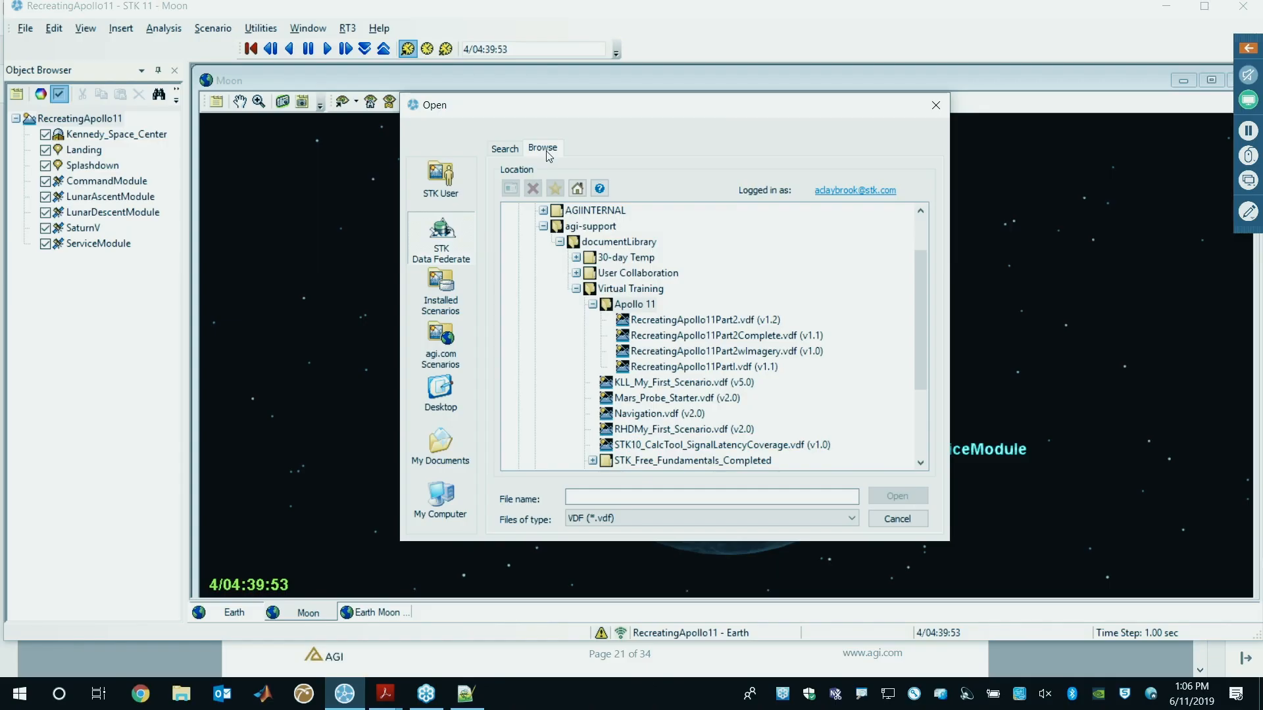
{"action": "scroll", "coordinate": [599, 283], "scroll_direction": "up", "scroll_amount": 2}
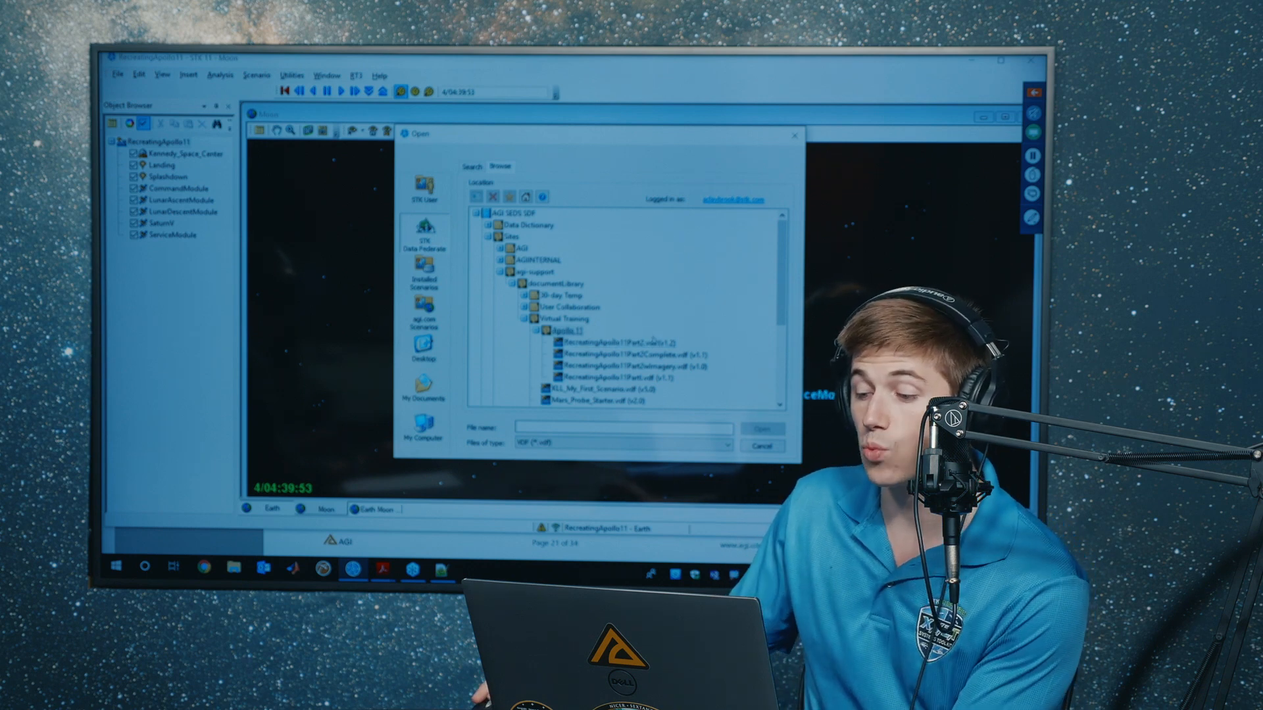
- Review the manual's scenario-opening and lunar orbit instructions, and return to STK to dismiss the Open dialog
{"action": "left_click", "coordinate": [414, 547]}
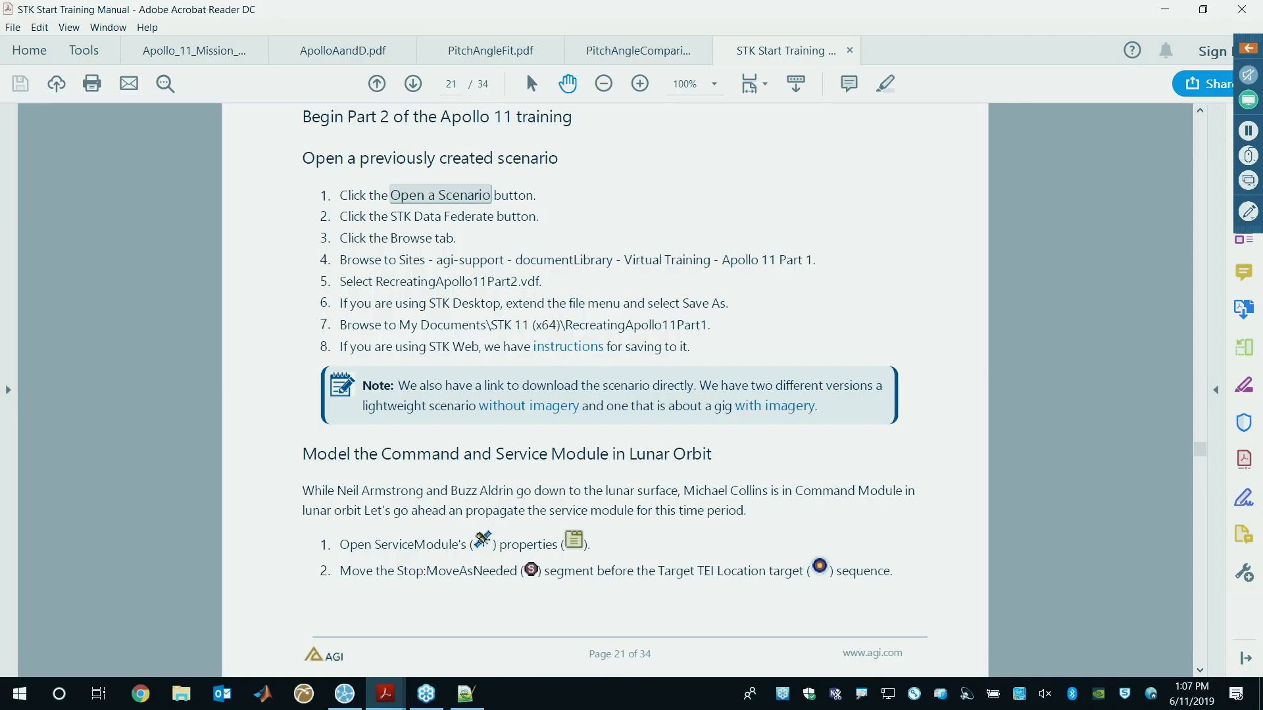
{"action": "scroll", "coordinate": [704, 273], "scroll_direction": "down", "scroll_amount": 1}
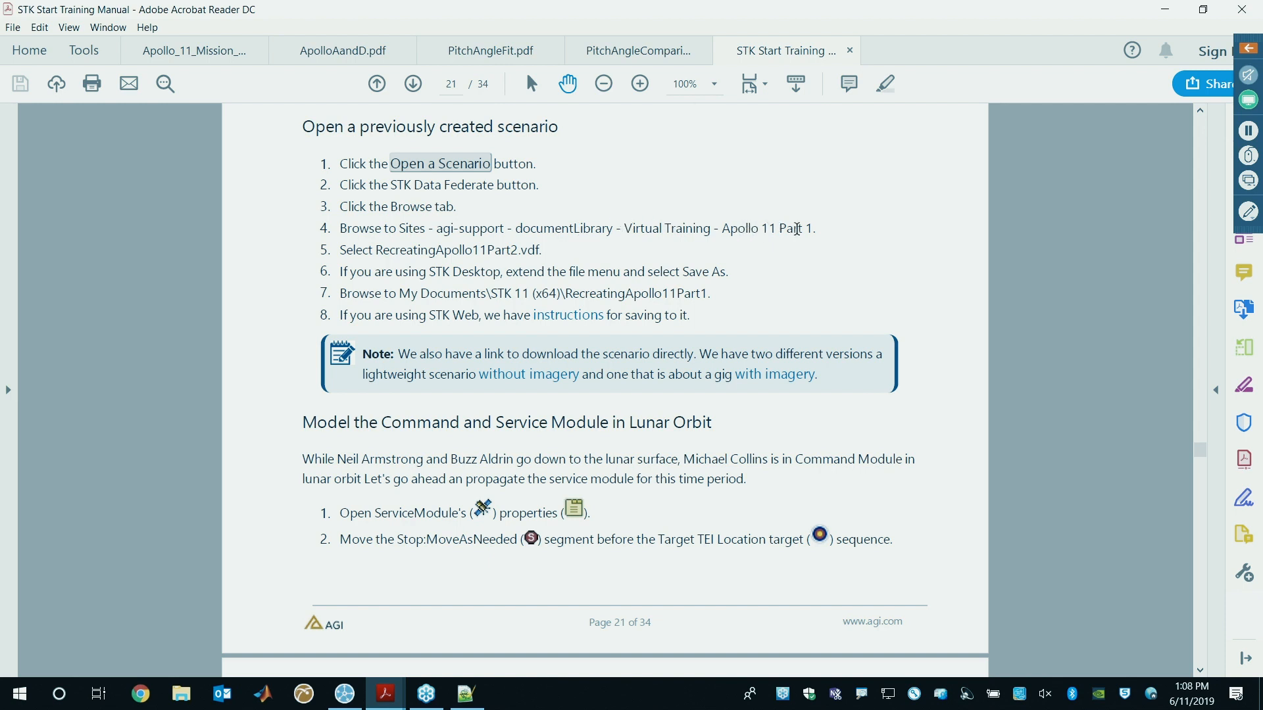
{"action": "scroll", "coordinate": [526, 260], "scroll_direction": "down", "scroll_amount": 3}
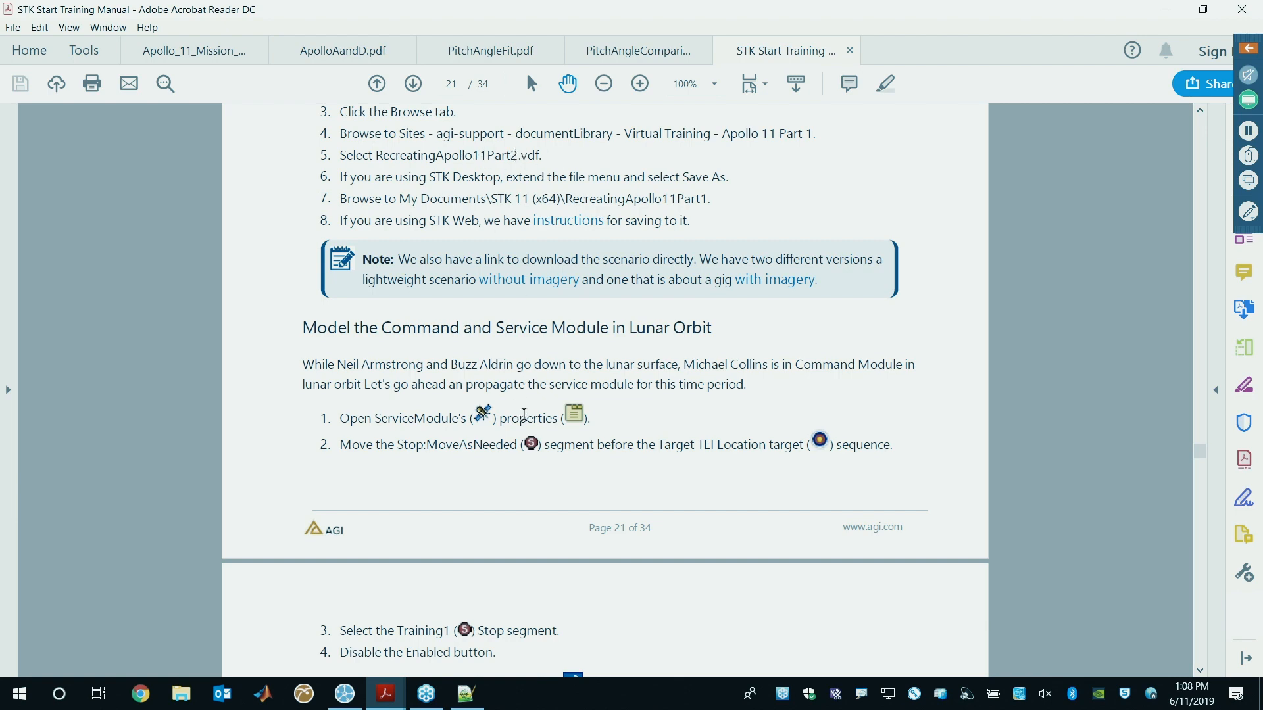
{"action": "scroll", "coordinate": [524, 414], "scroll_direction": "down", "scroll_amount": 3}
{"action": "left_click", "coordinate": [345, 694]}
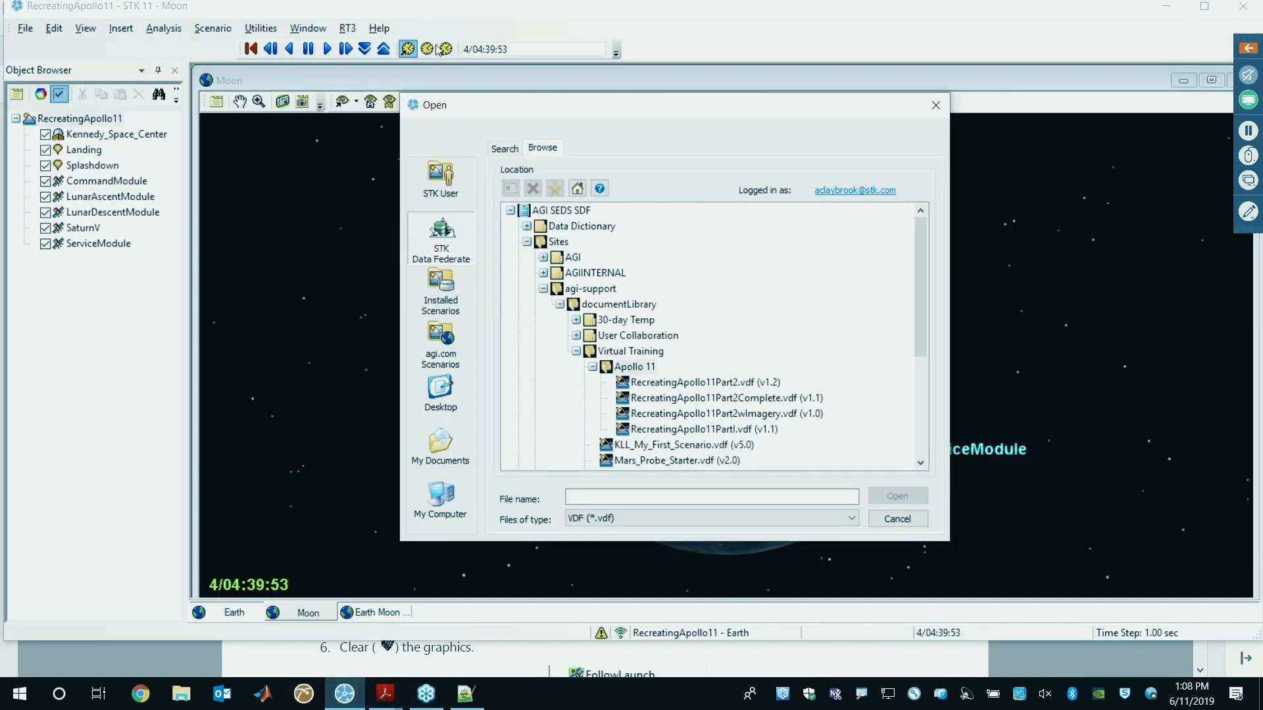
{"action": "left_click", "coordinate": [935, 105]}
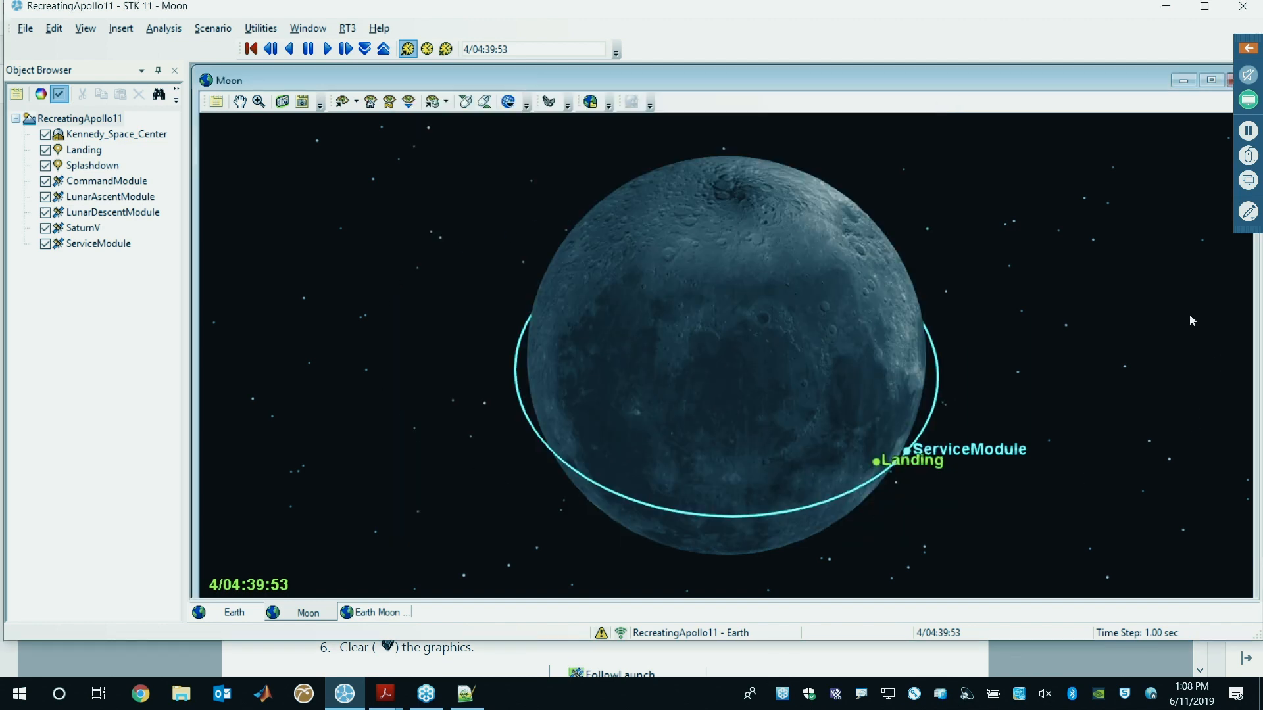
- Start saving the scenario under a new location and browse to My Documents, STK 11 (x64), RecreatingApollo11Part2
{"action": "left_click", "coordinate": [25, 29]}
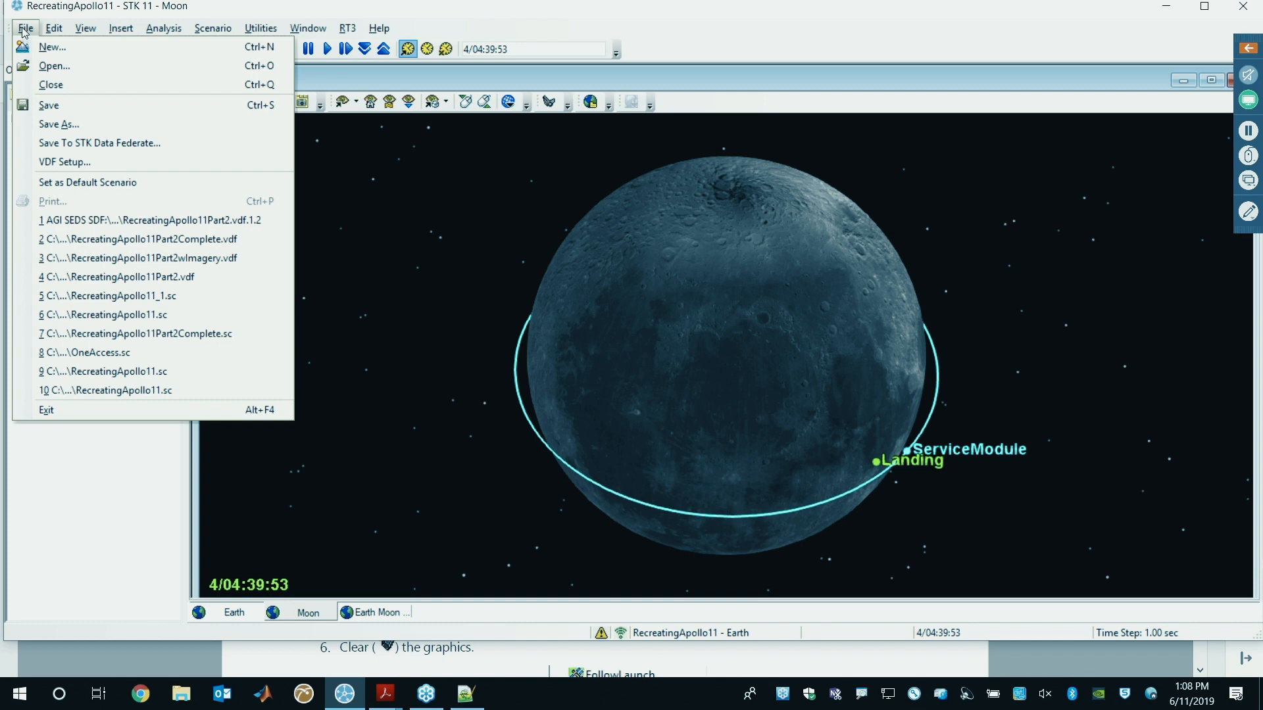
{"action": "left_click", "coordinate": [62, 125]}
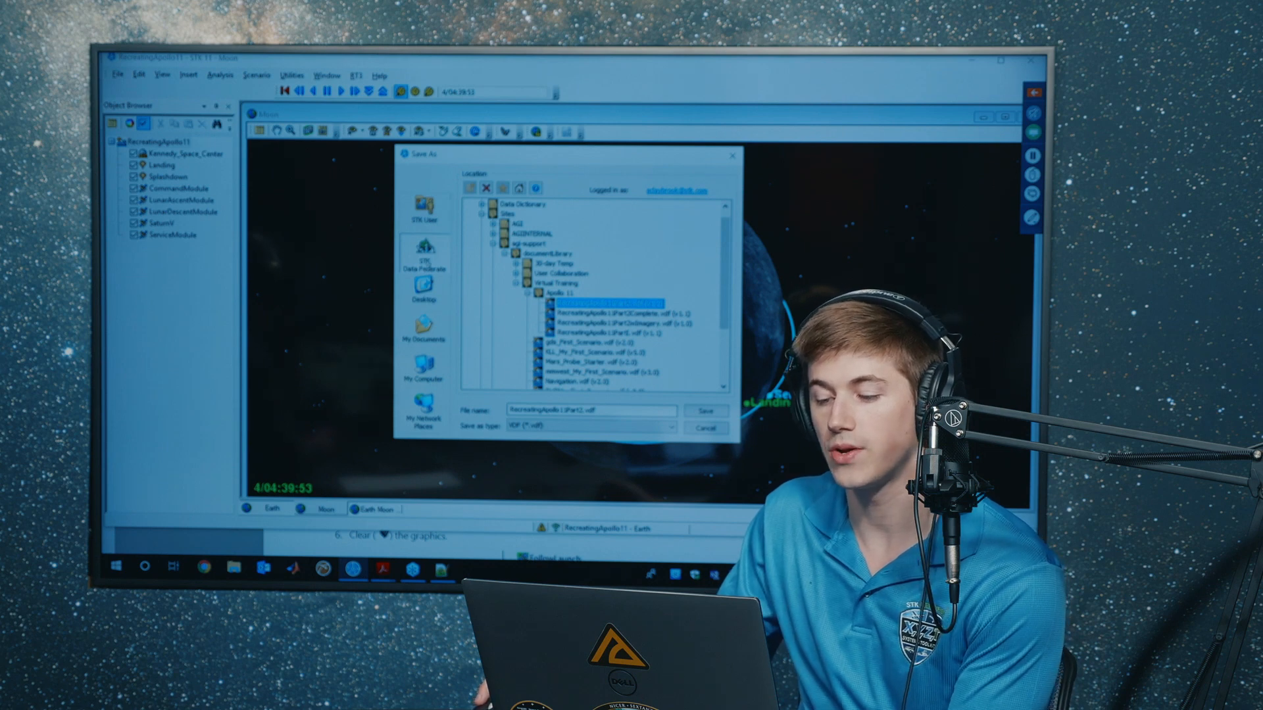
{"action": "left_click", "coordinate": [424, 327]}
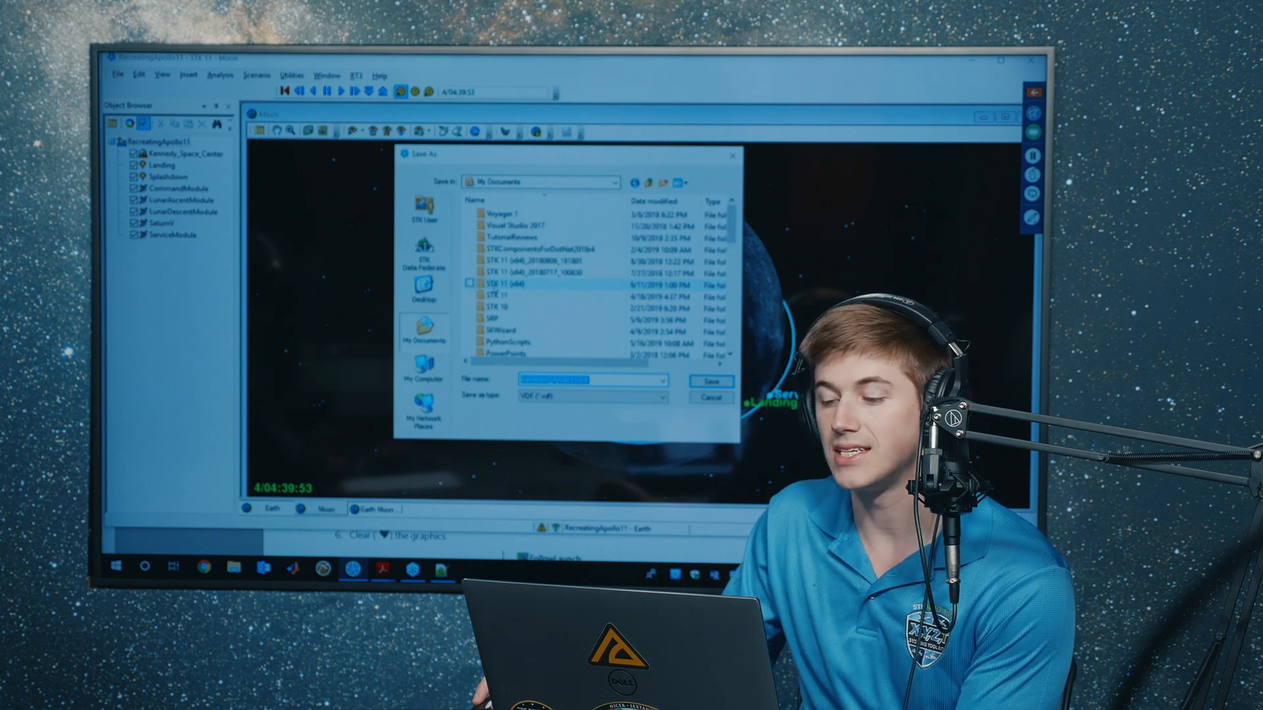
{"action": "double_click", "coordinate": [504, 285]}
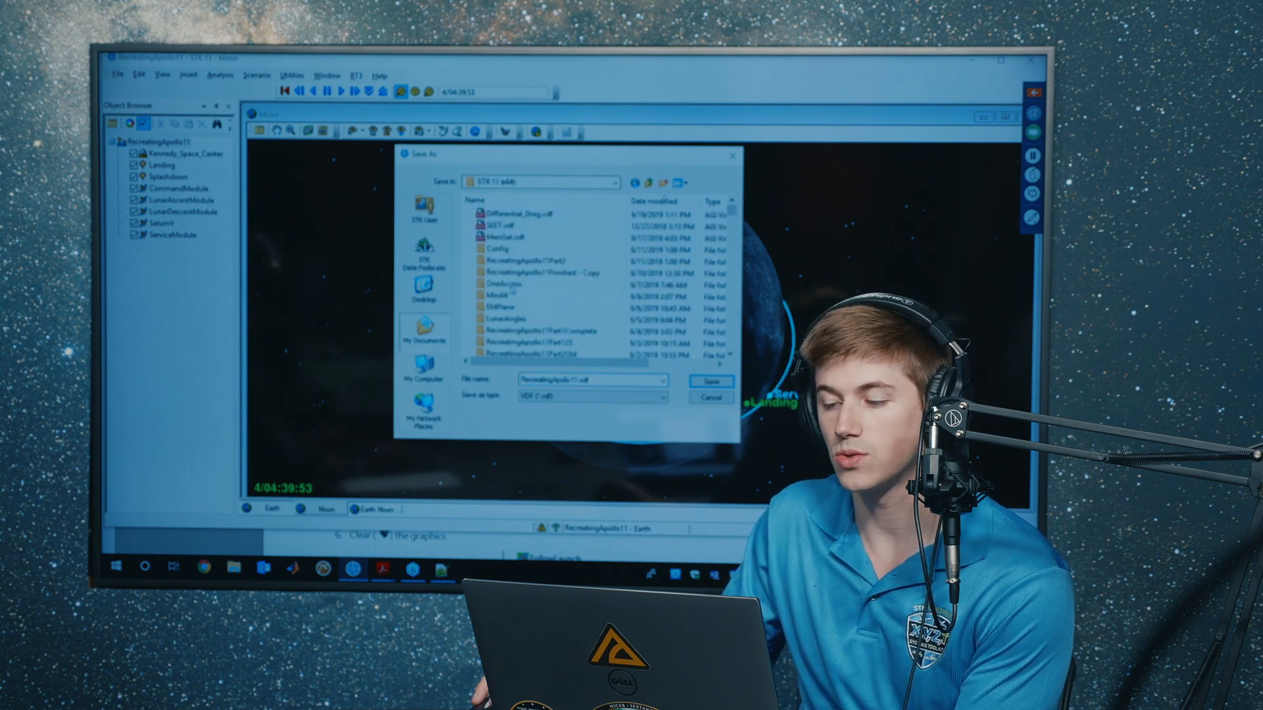
{"action": "left_click", "coordinate": [515, 261]}
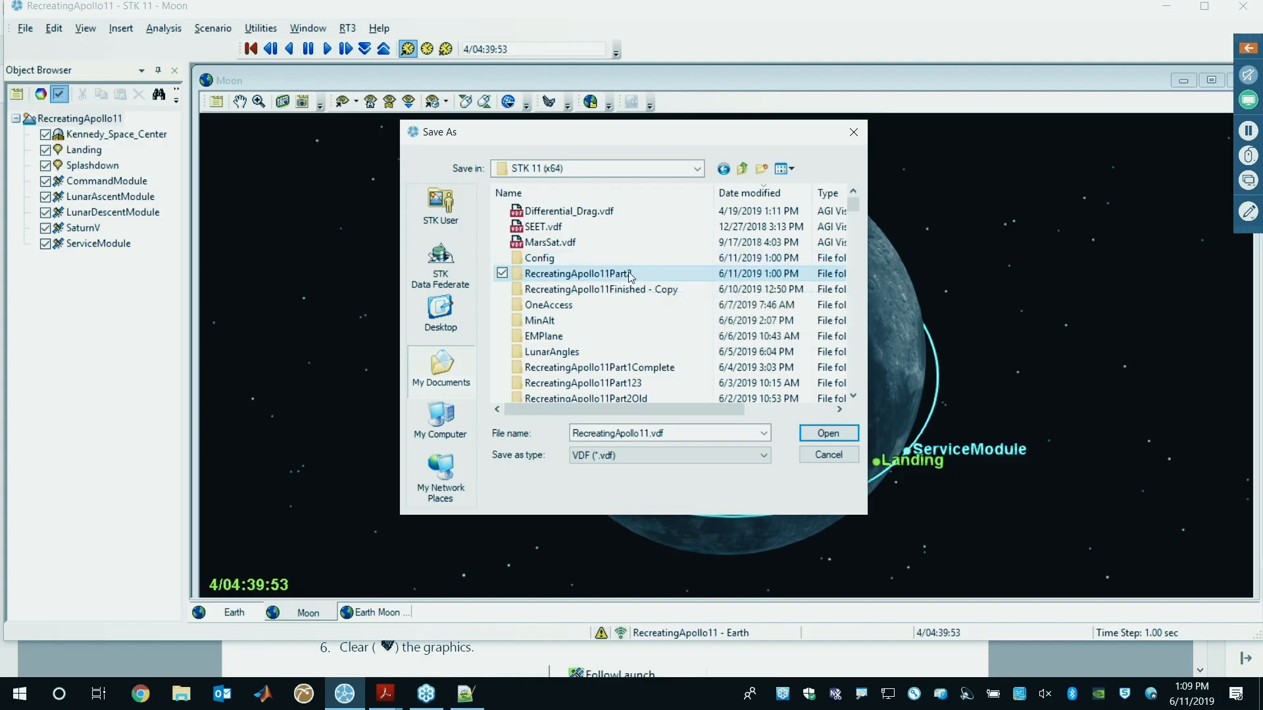
{"action": "double_click", "coordinate": [635, 275]}
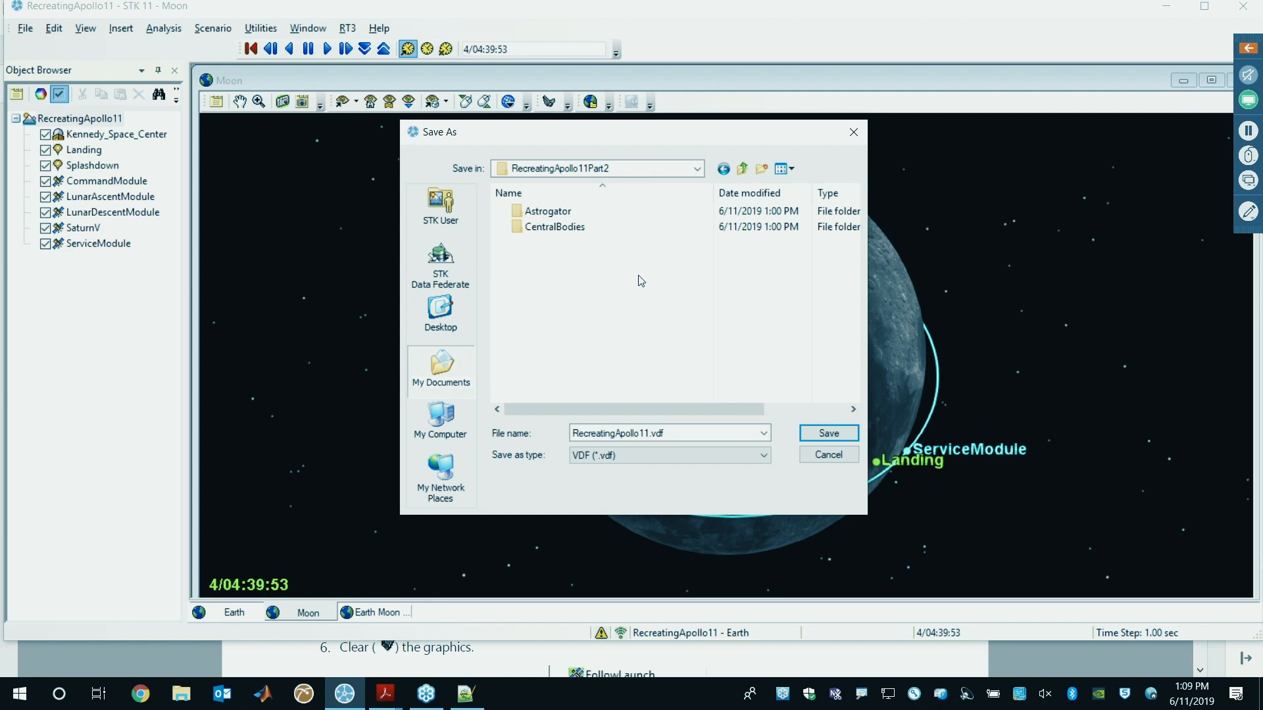
- Save the scenario as a Scenario Files (*.sc) type, replacing the existing RecreatingApollo11.sc
{"action": "left_click", "coordinate": [596, 456]}
{"action": "left_click", "coordinate": [605, 467]}
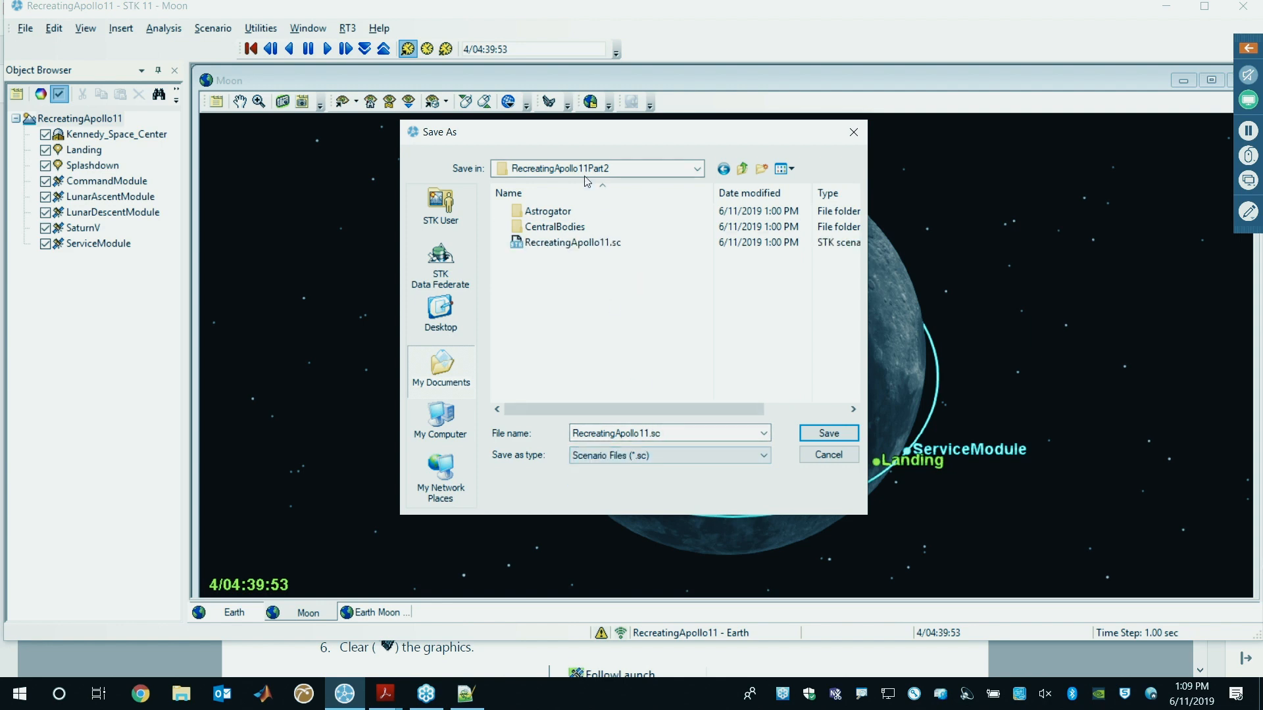
{"action": "left_click", "coordinate": [545, 245]}
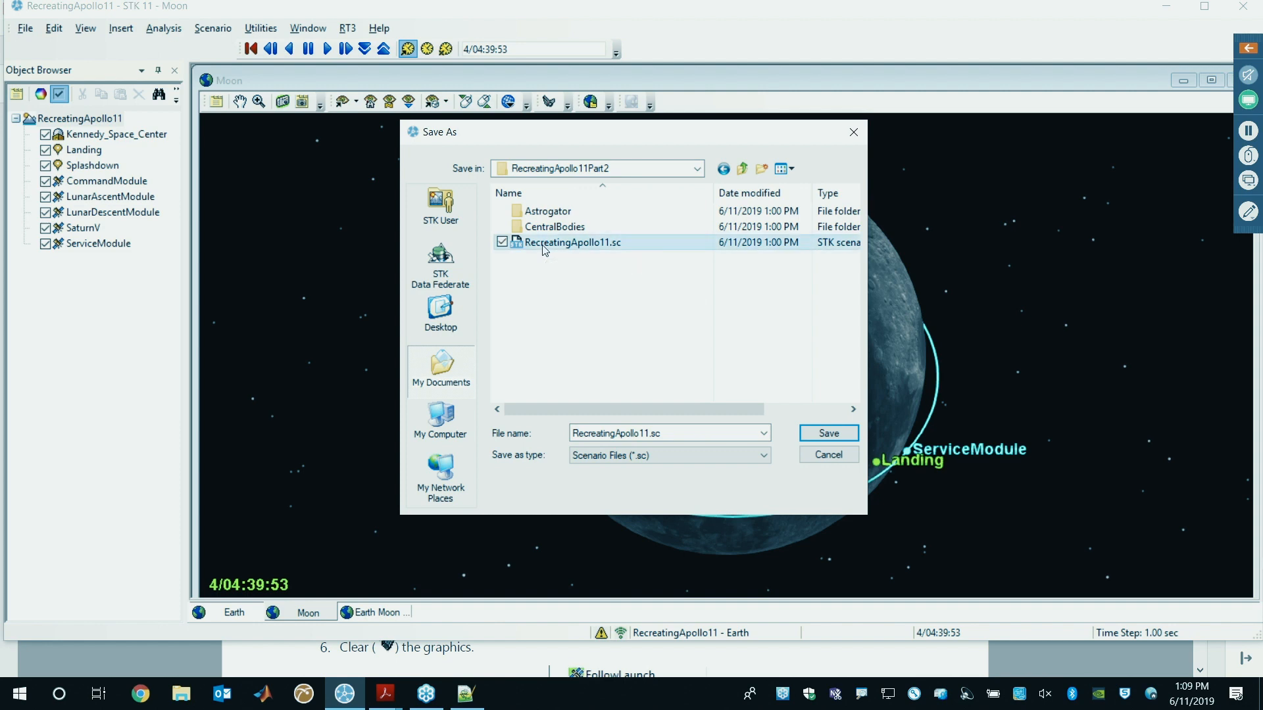
{"action": "left_click", "coordinate": [814, 435]}
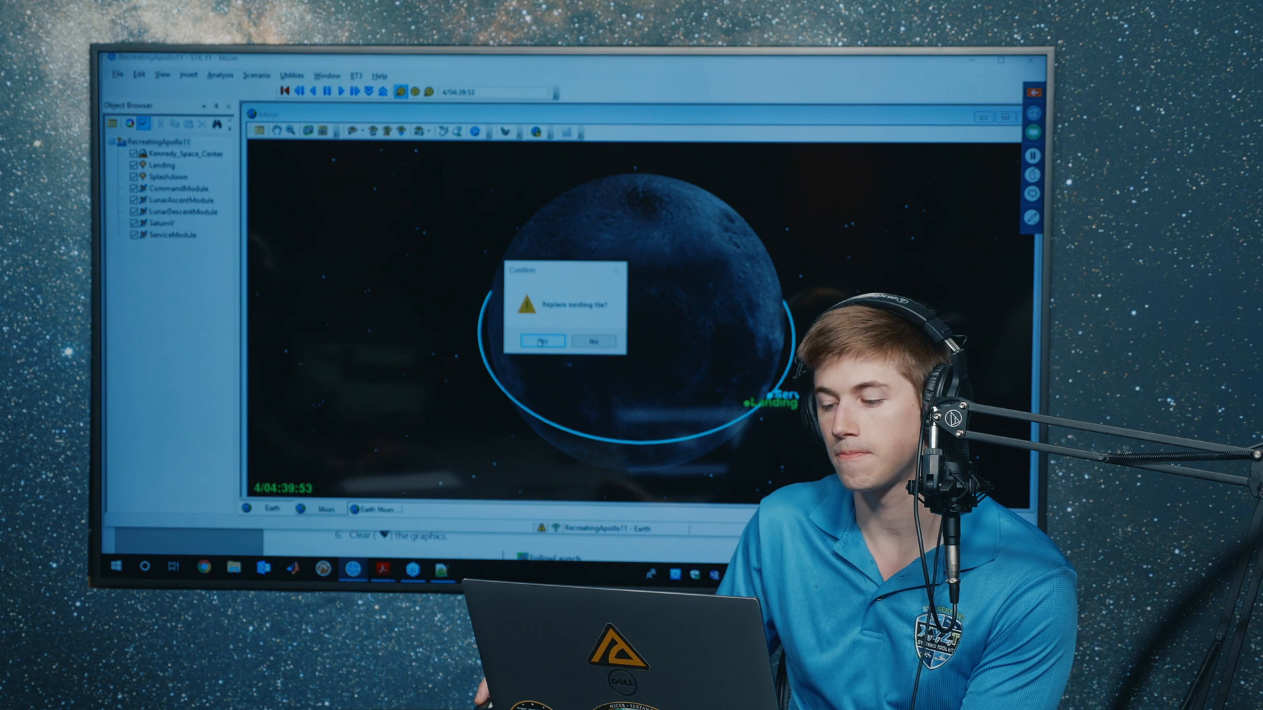
{"action": "left_click", "coordinate": [602, 381]}
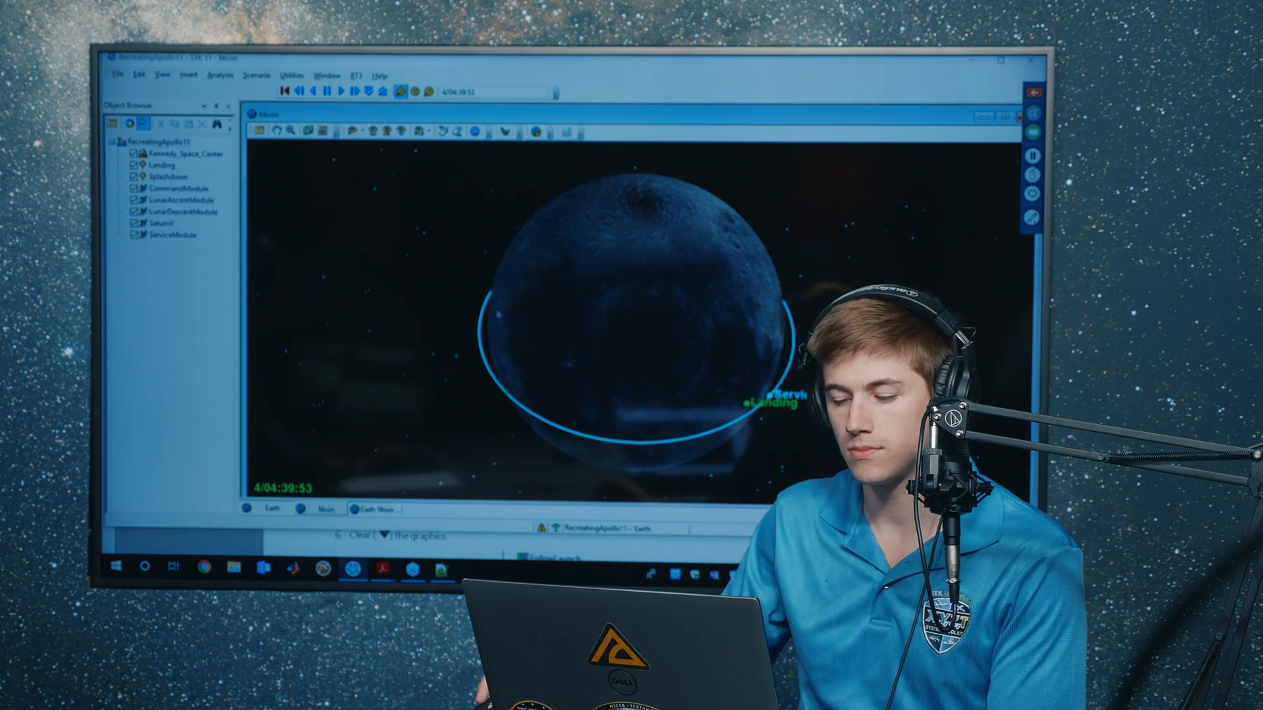
- Switch to the STK Start Training Manual to read the Command and Service Module in Lunar Orbit steps, and return to STK
{"action": "left_click", "coordinate": [411, 544]}
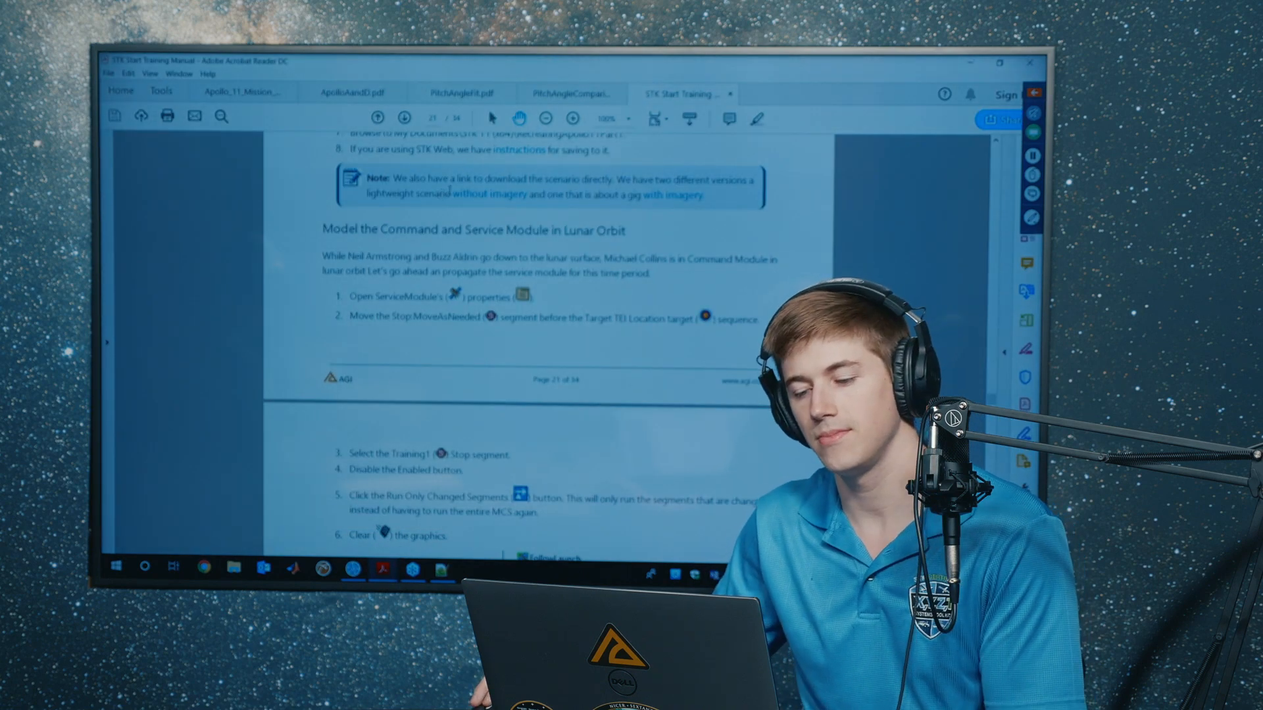
{"action": "scroll", "coordinate": [452, 217], "scroll_direction": "down", "scroll_amount": 2}
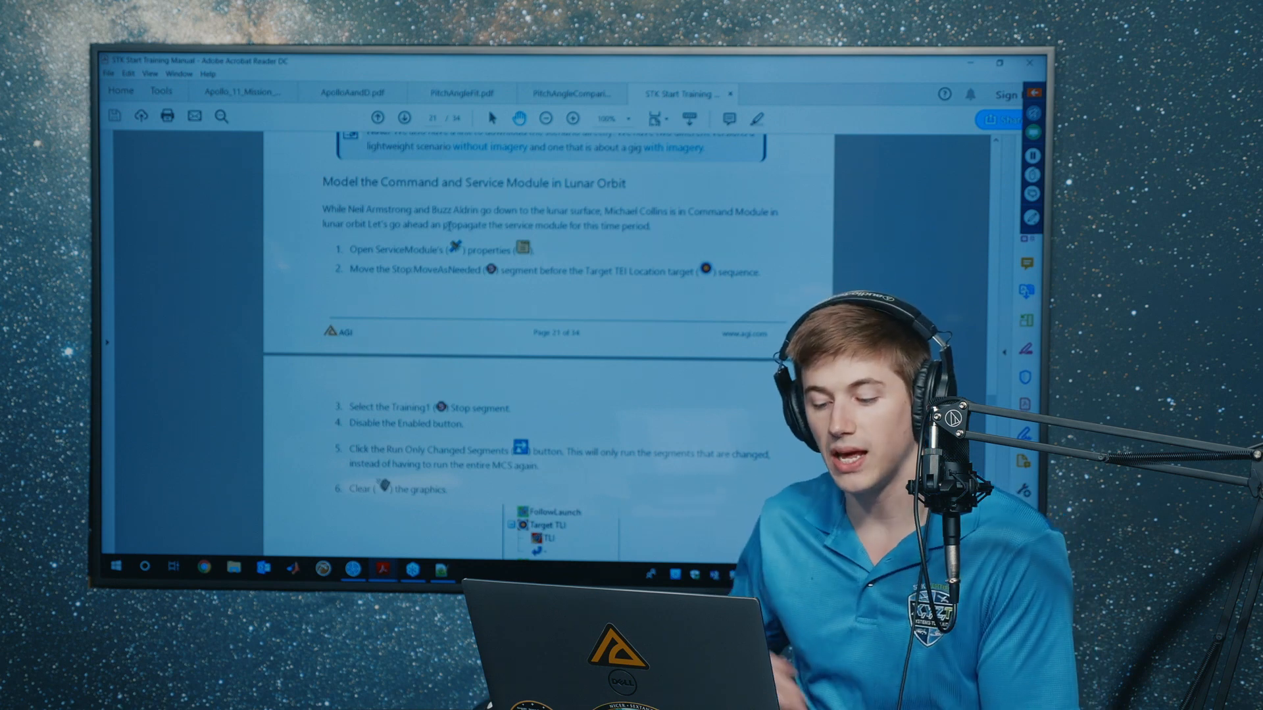
{"action": "left_click", "coordinate": [355, 567]}
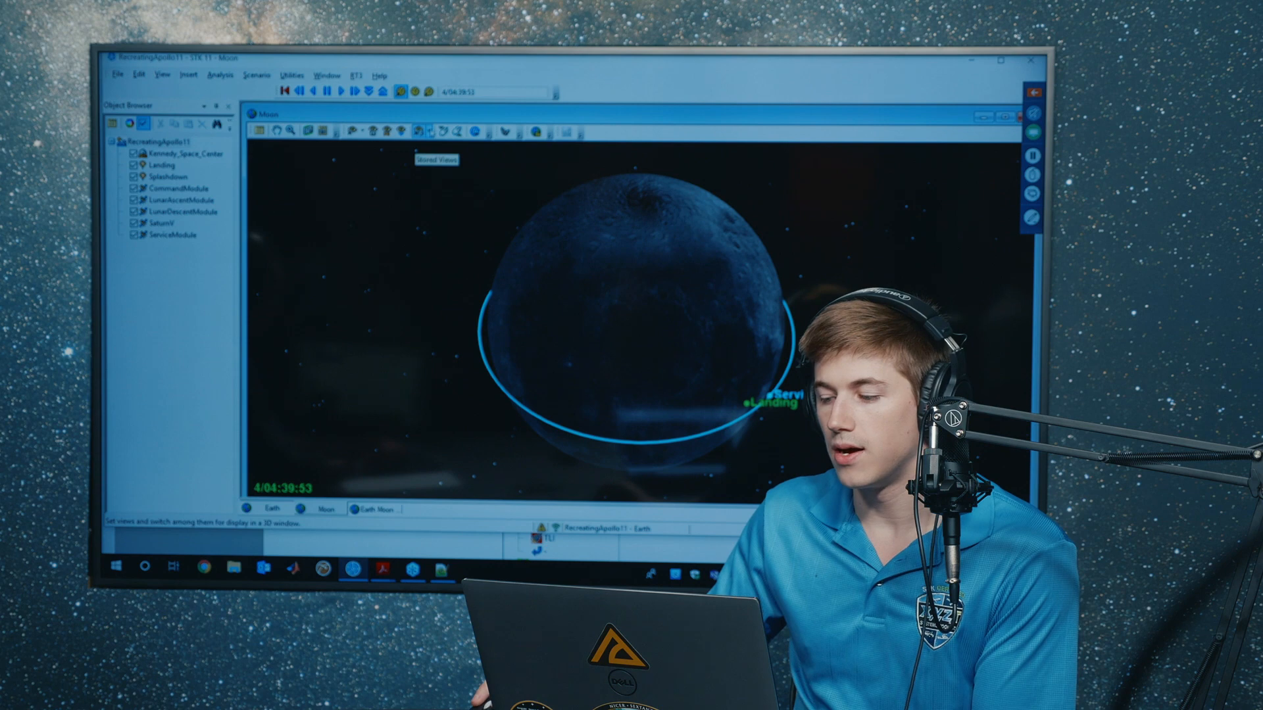
- Examine the Landing site and the ServiceModule's orbit up close in the Moon 3D view
{"action": "left_click_drag", "start_coordinate": [574, 323], "coordinate": [699, 285]}
{"action": "right_click_drag", "start_coordinate": [698, 286], "coordinate": [615, 345]}
{"action": "mouse_move", "coordinate": [611, 346]}
{"action": "left_mouse_down"}
{"action": "mouse_move", "coordinate": [605, 268]}
{"action": "mouse_move", "coordinate": [605, 367]}
{"action": "left_mouse_up"}
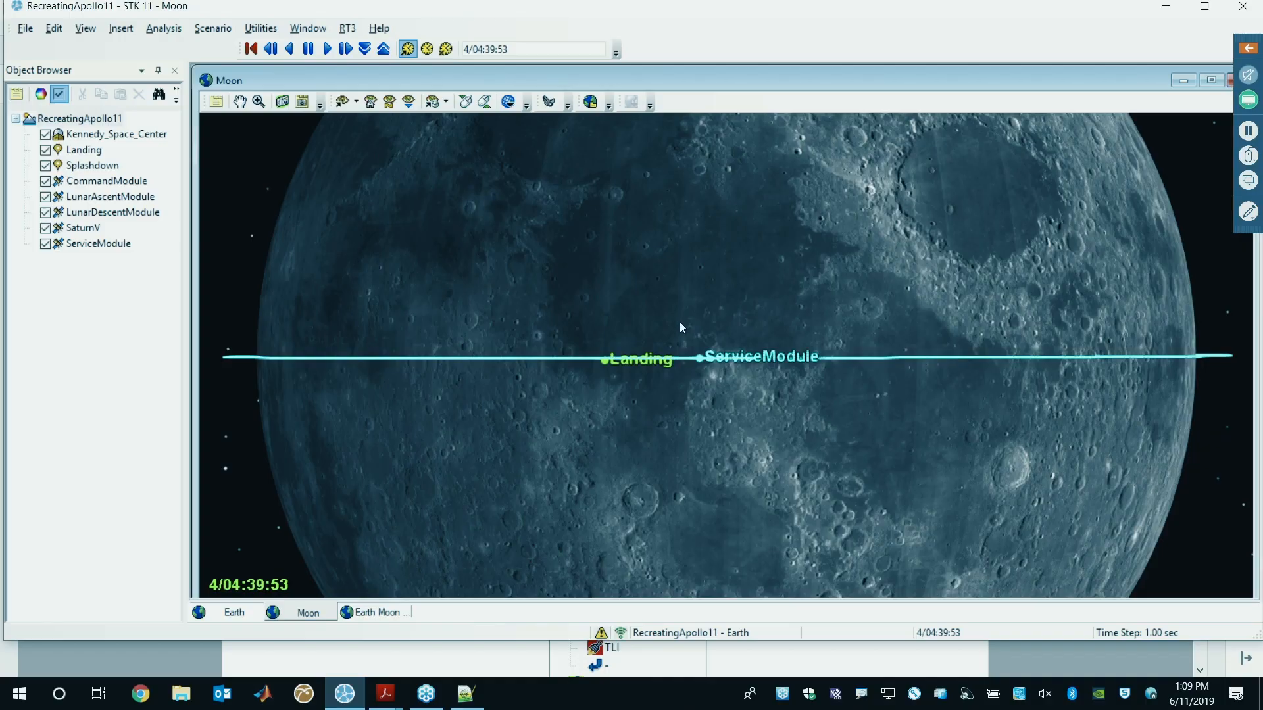
{"action": "right_click_drag", "start_coordinate": [681, 330], "coordinate": [588, 439]}
{"action": "left_click_drag", "start_coordinate": [589, 440], "coordinate": [654, 248]}
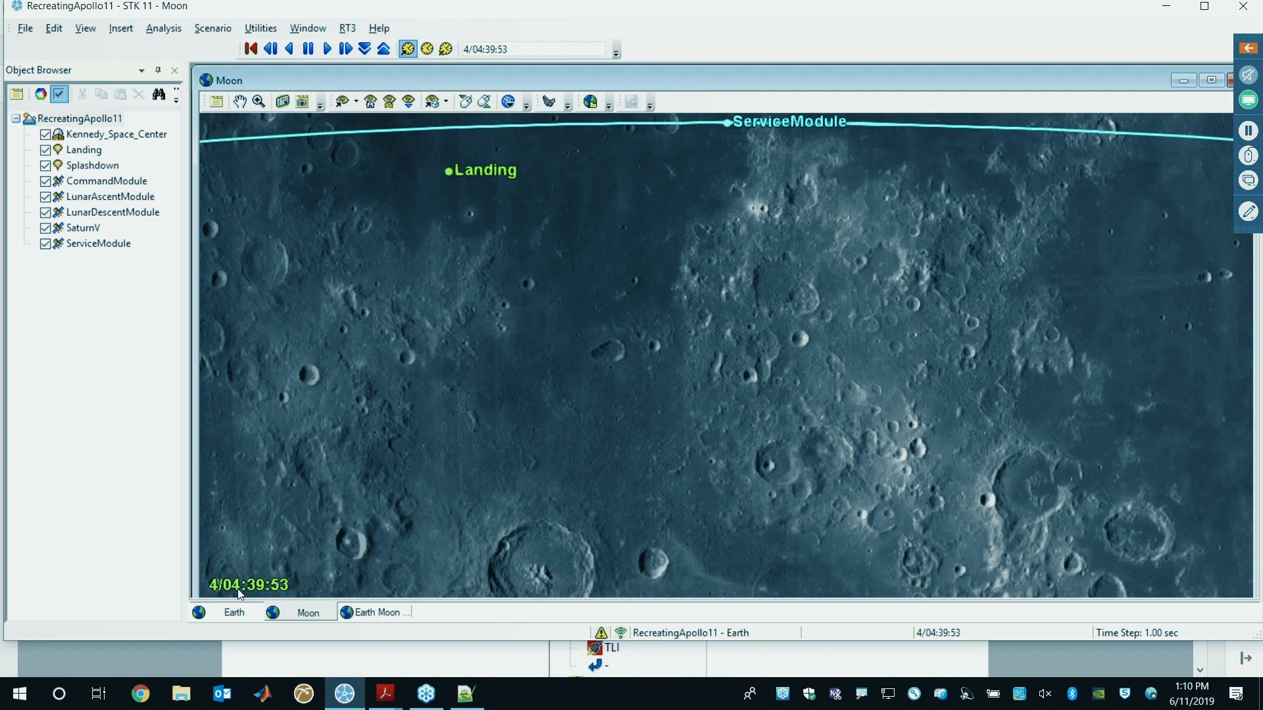
{"action": "left_click_drag", "start_coordinate": [656, 225], "coordinate": [643, 323]}
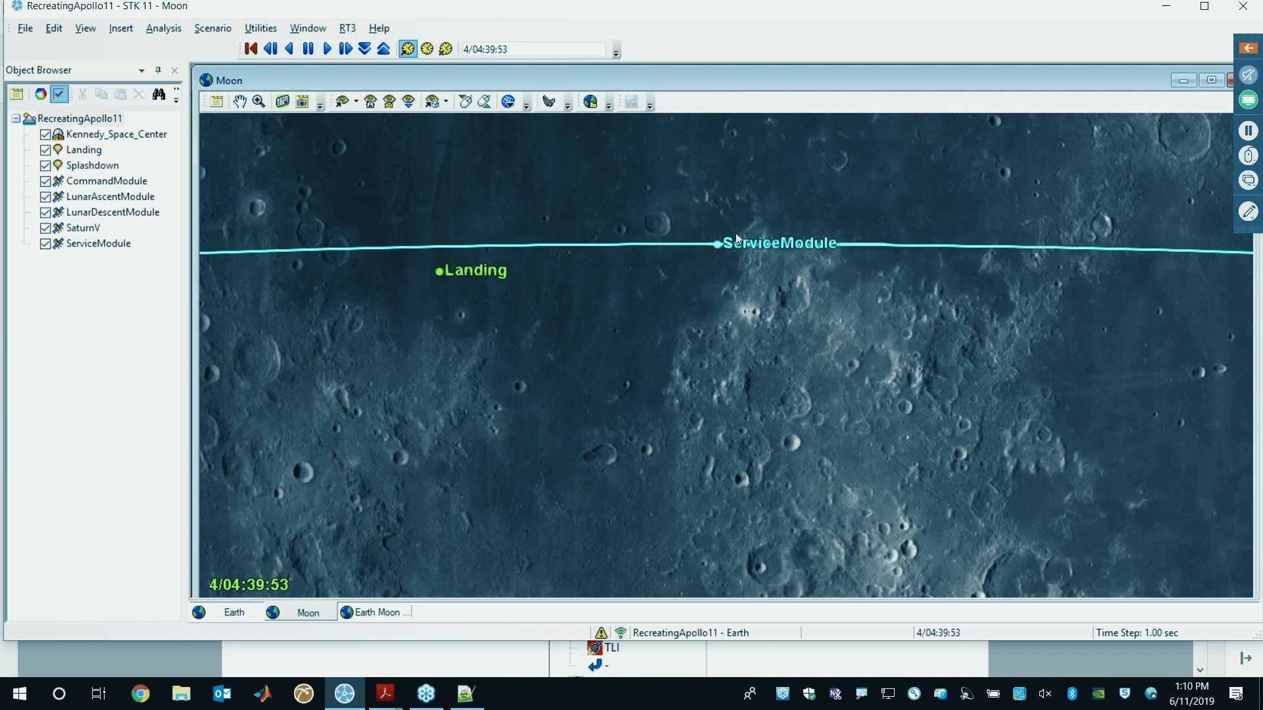
- Open the ServiceModule satellite's properties at the Basic Orbit page
{"action": "right_click", "coordinate": [95, 260]}
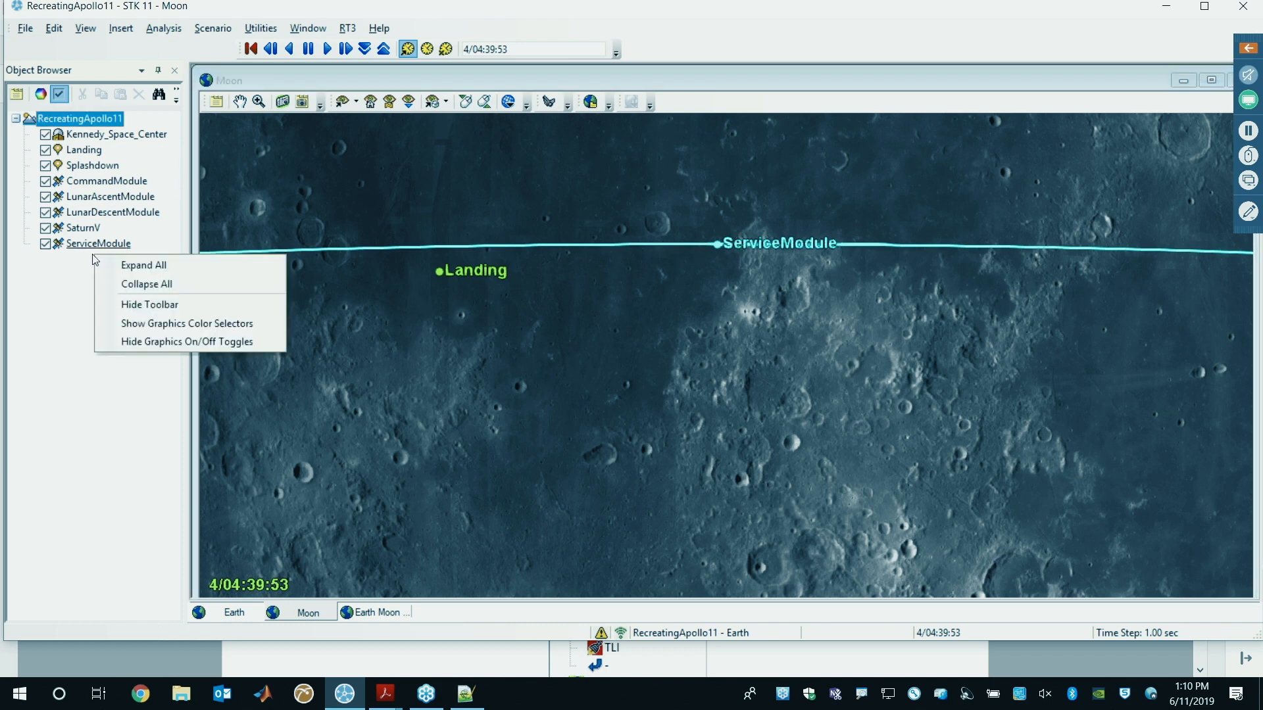
{"action": "left_click", "coordinate": [90, 248]}
{"action": "right_click", "coordinate": [89, 248]}
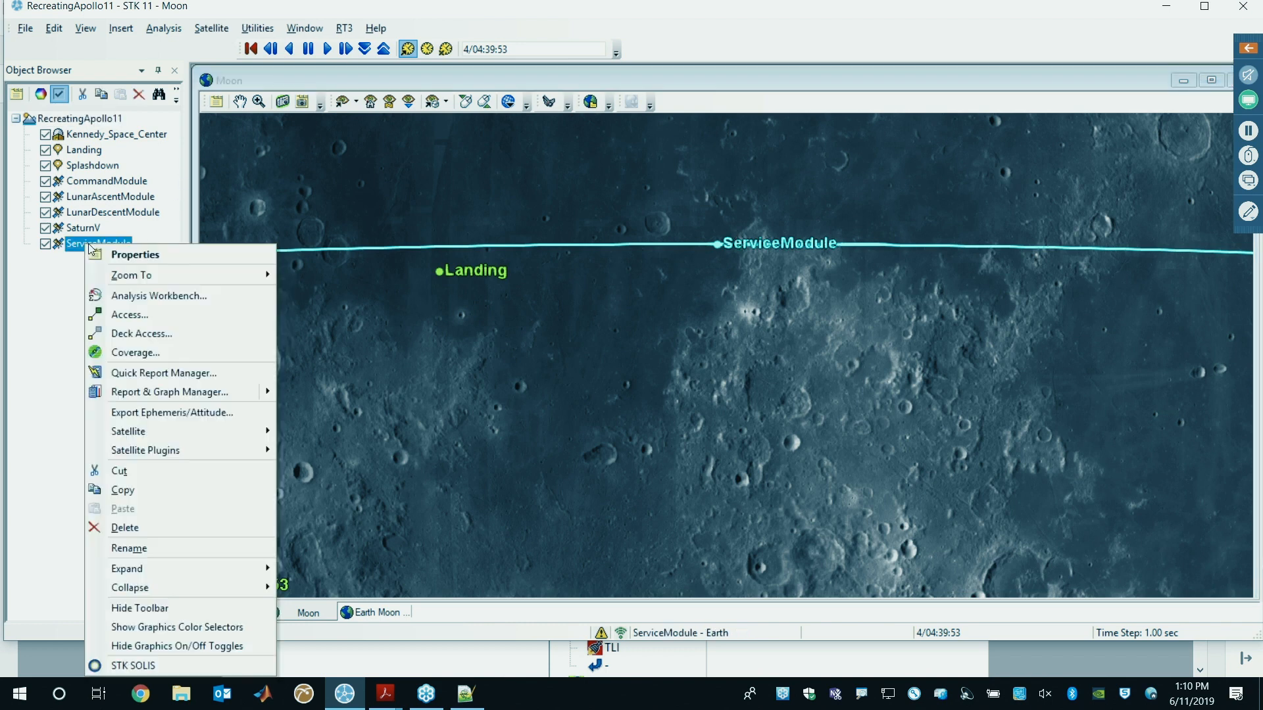
{"action": "key", "text": "Escape"}
- Arrange STK and the STK Start Training Manual side by side, with STK wider, and narrow the properties page list to reveal the segment settings
{"action": "mouse_move", "coordinate": [394, 701]}
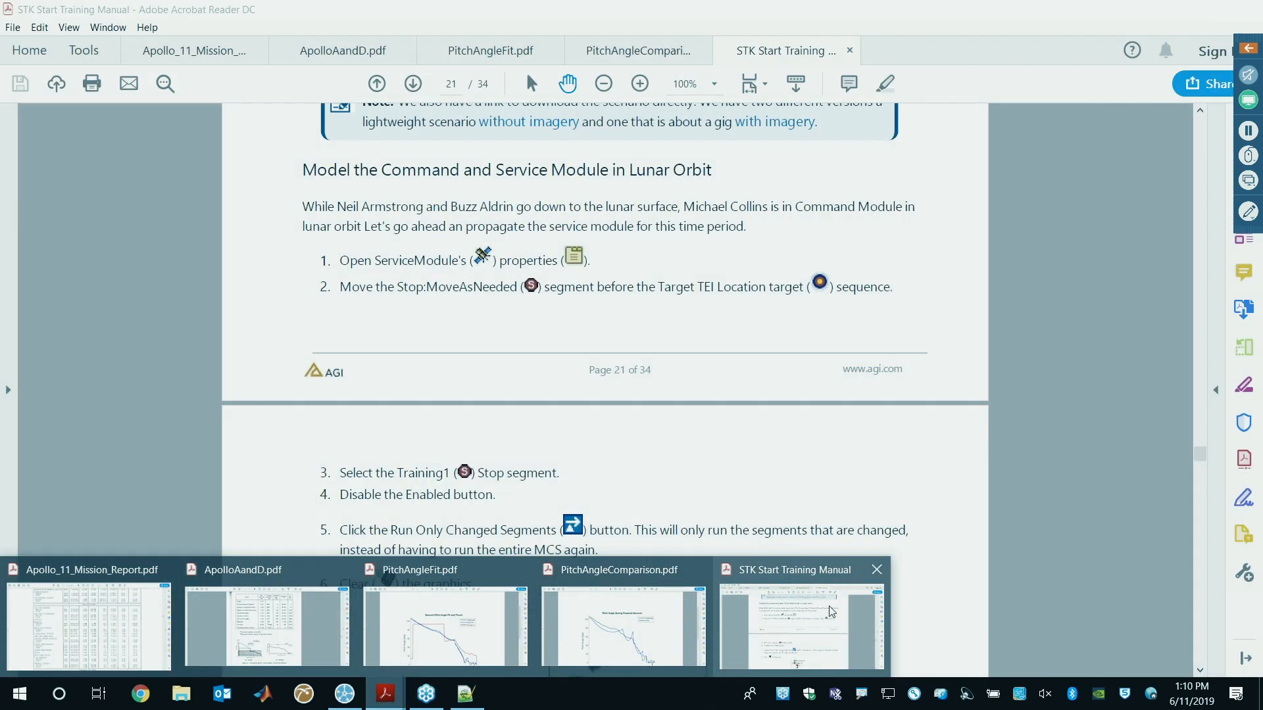
{"action": "left_click", "coordinate": [831, 611]}
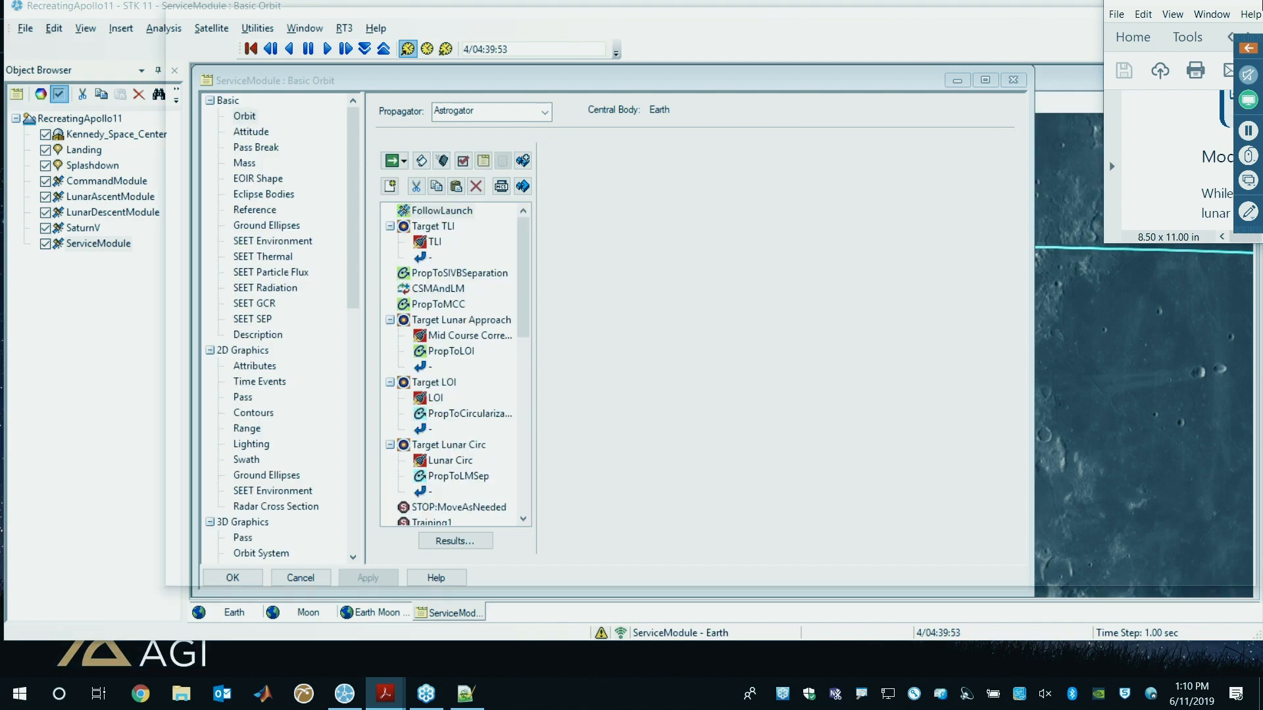
{"action": "left_click_drag", "start_coordinate": [1261, 2], "coordinate": [1262, 0]}
{"action": "left_click_drag", "start_coordinate": [463, 18], "coordinate": [0, 76]}
{"action": "left_click", "coordinate": [686, 252]}
{"action": "left_click_drag", "start_coordinate": [771, 343], "coordinate": [823, 678]}
{"action": "left_click", "coordinate": [623, 488]}
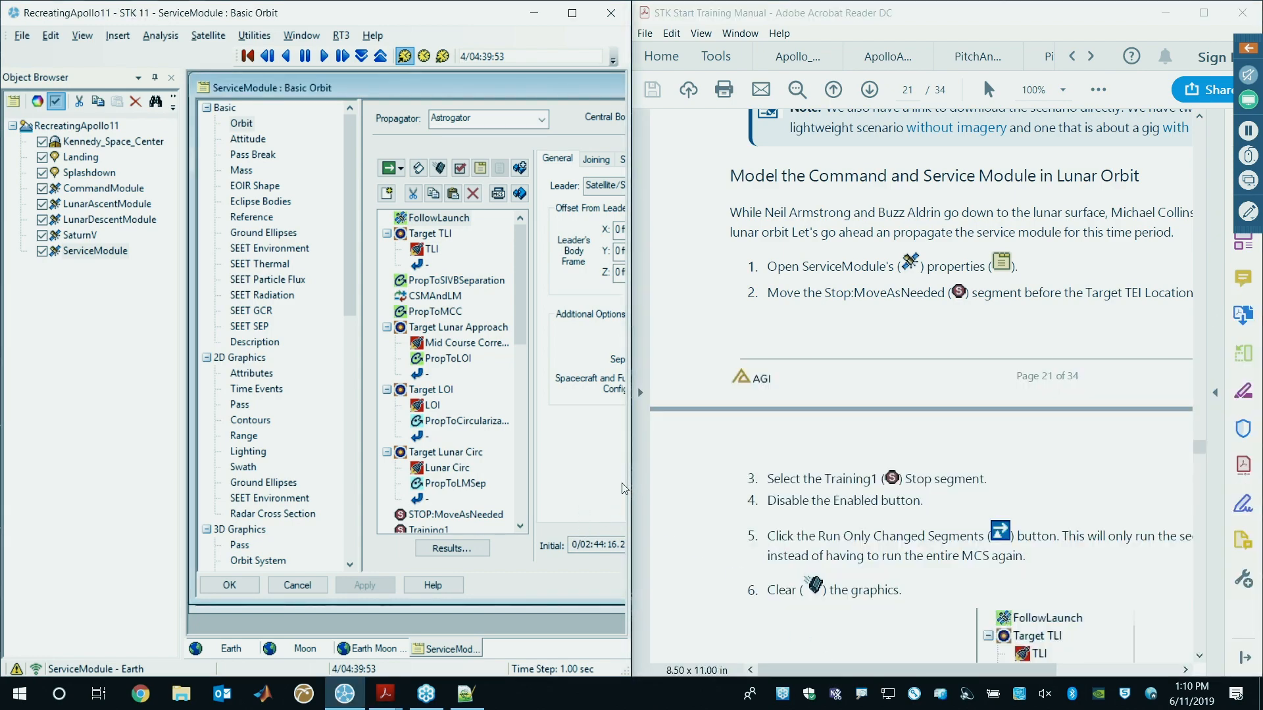
{"action": "left_click_drag", "start_coordinate": [635, 471], "coordinate": [744, 448]}
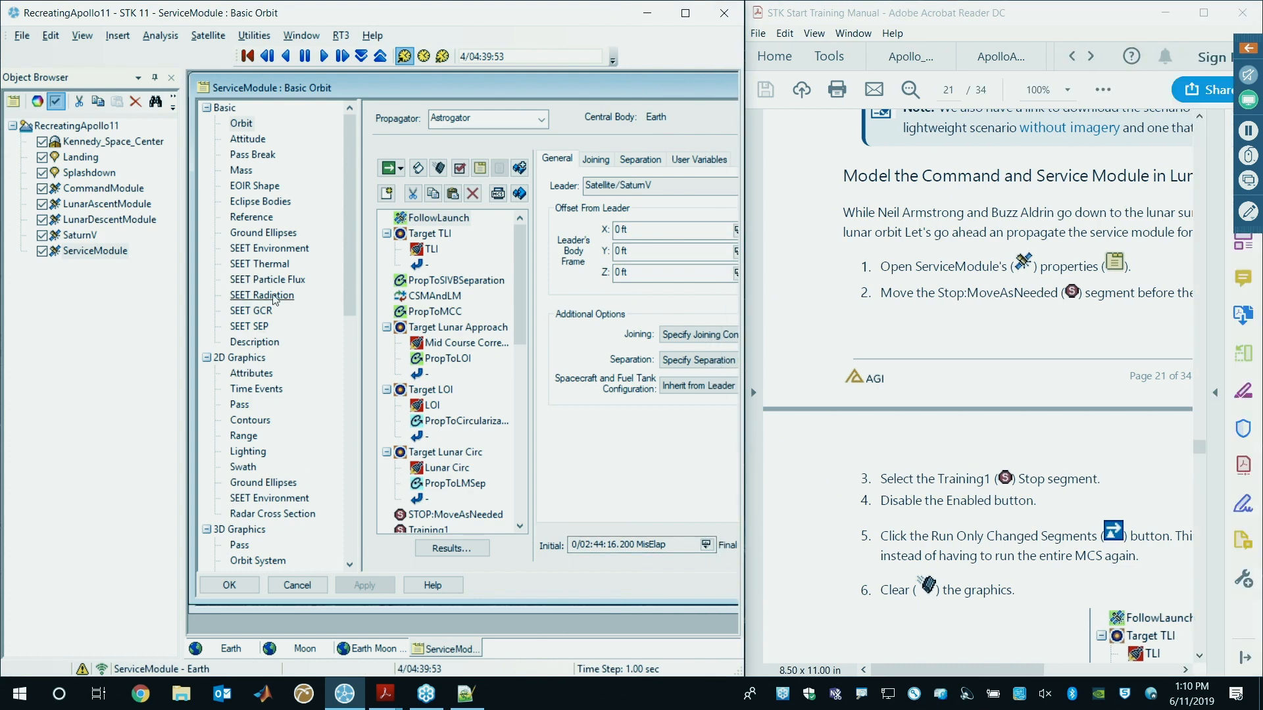
{"action": "left_click_drag", "start_coordinate": [360, 201], "coordinate": [238, 199]}
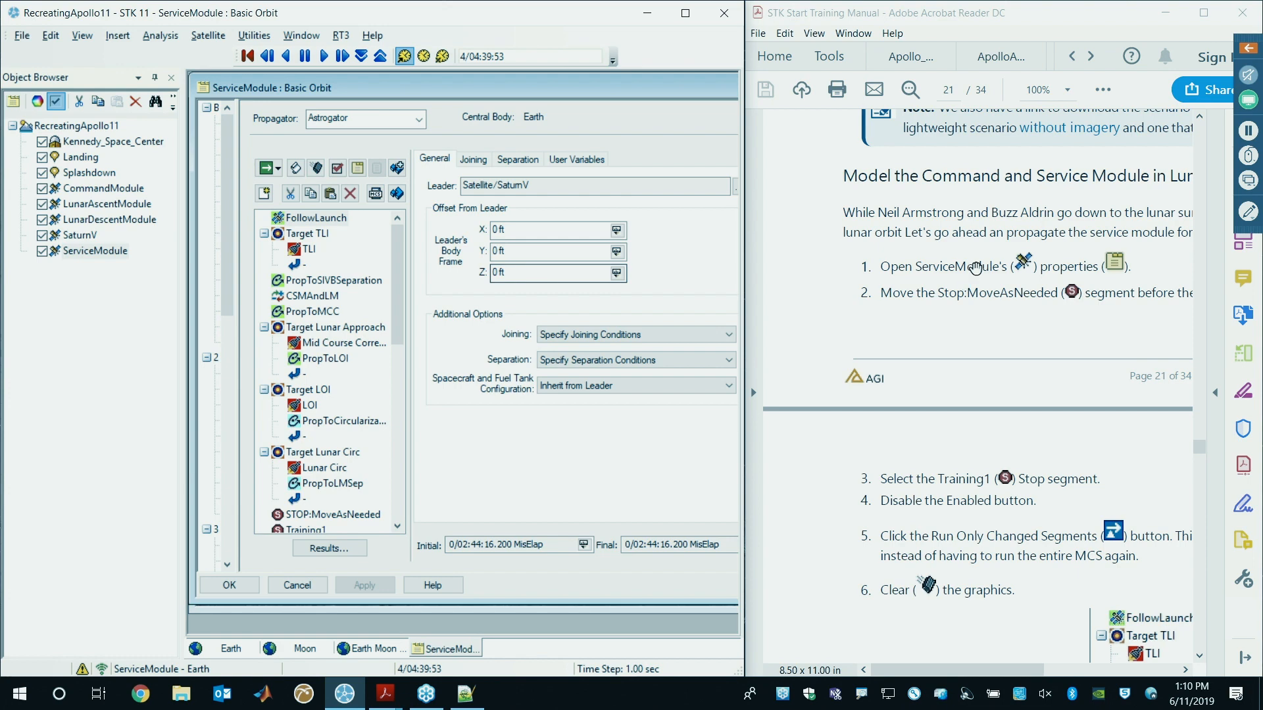
- Following the manual, move the STOP:MoveAsNeeded segment to just before the Target TEI Location sequence in the ServiceModule's mission control sequence
{"action": "scroll", "coordinate": [975, 267], "scroll_direction": "down", "scroll_amount": 3}
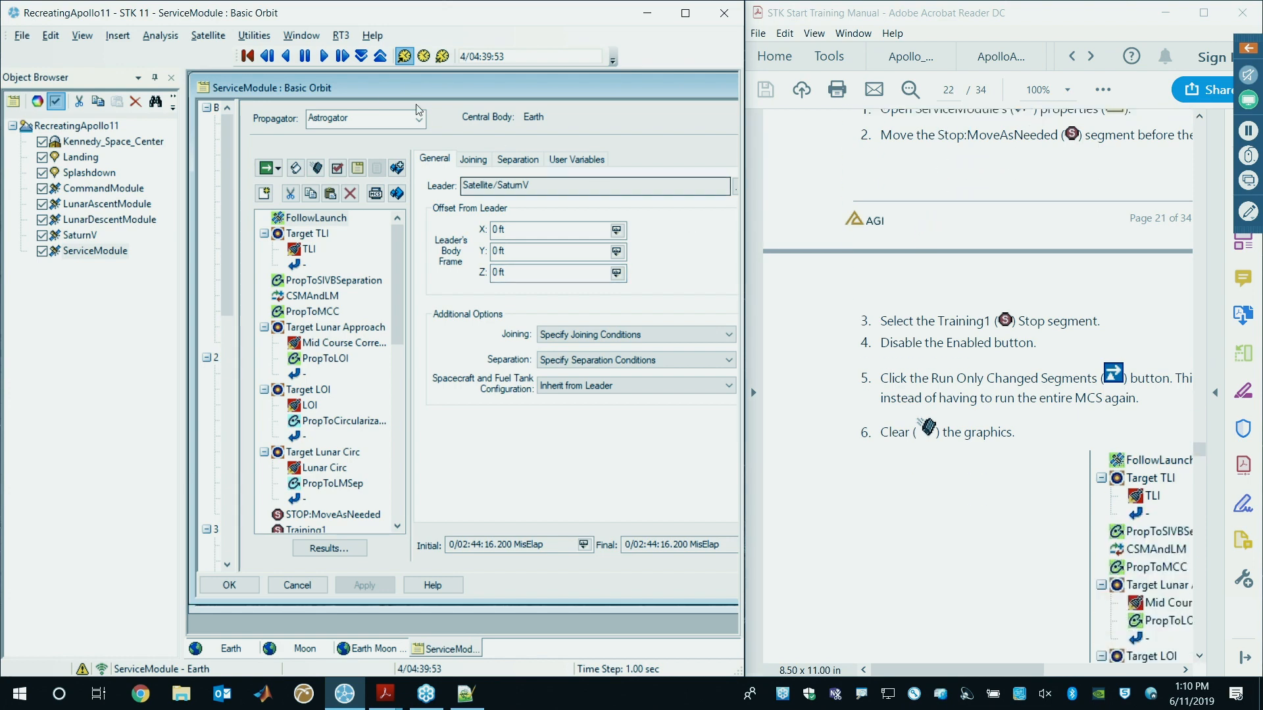
{"action": "scroll", "coordinate": [1082, 266], "scroll_direction": "up", "scroll_amount": 2}
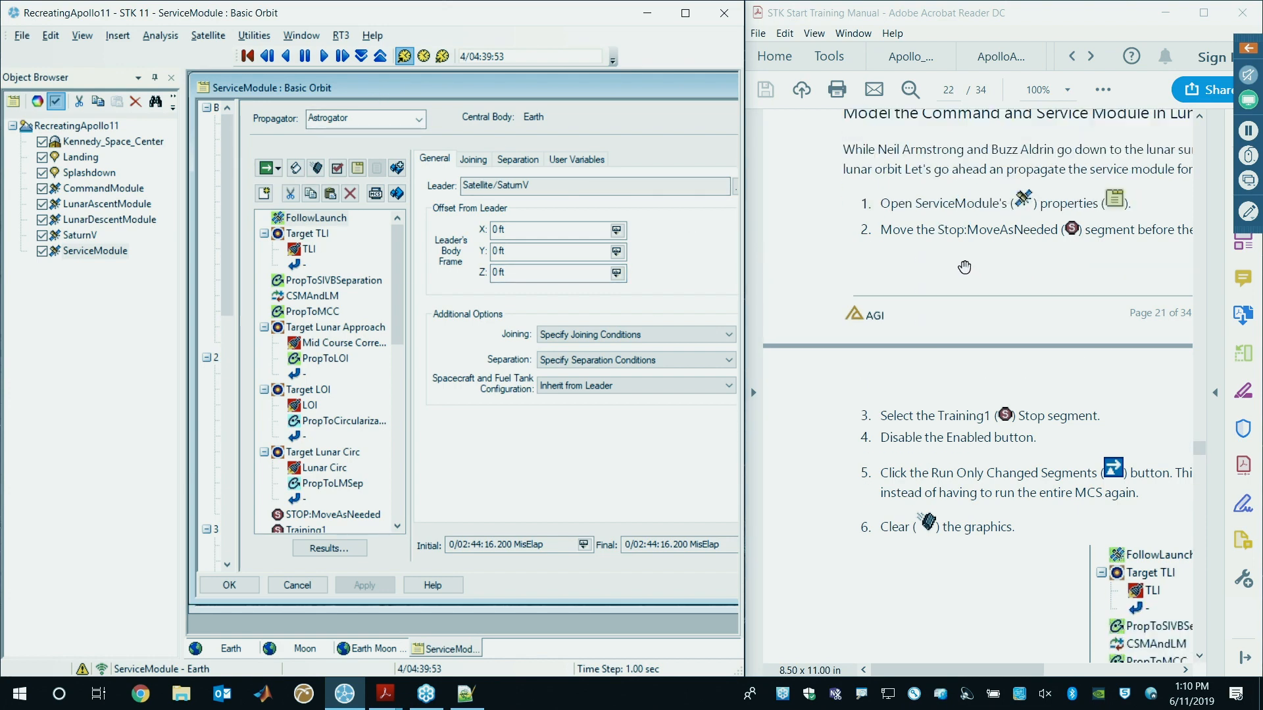
{"action": "scroll", "coordinate": [304, 270], "scroll_direction": "down", "scroll_amount": 3}
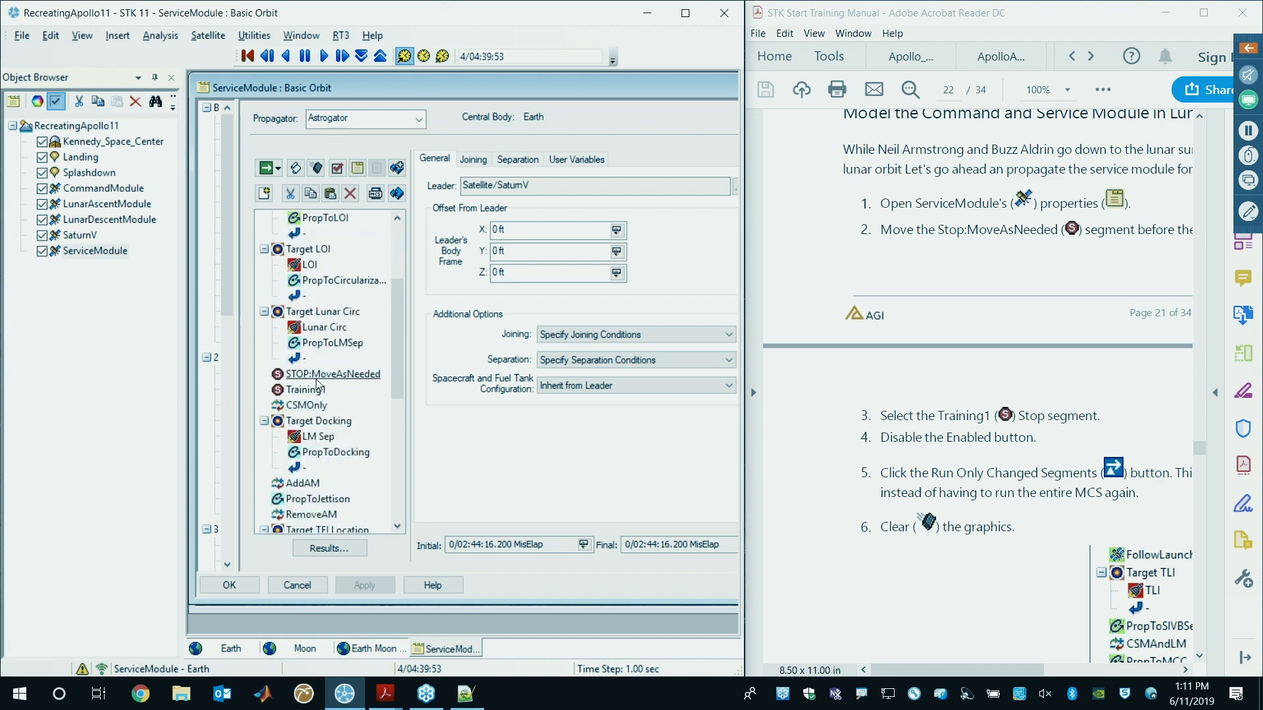
{"action": "scroll", "coordinate": [320, 378], "scroll_direction": "down", "scroll_amount": 1}
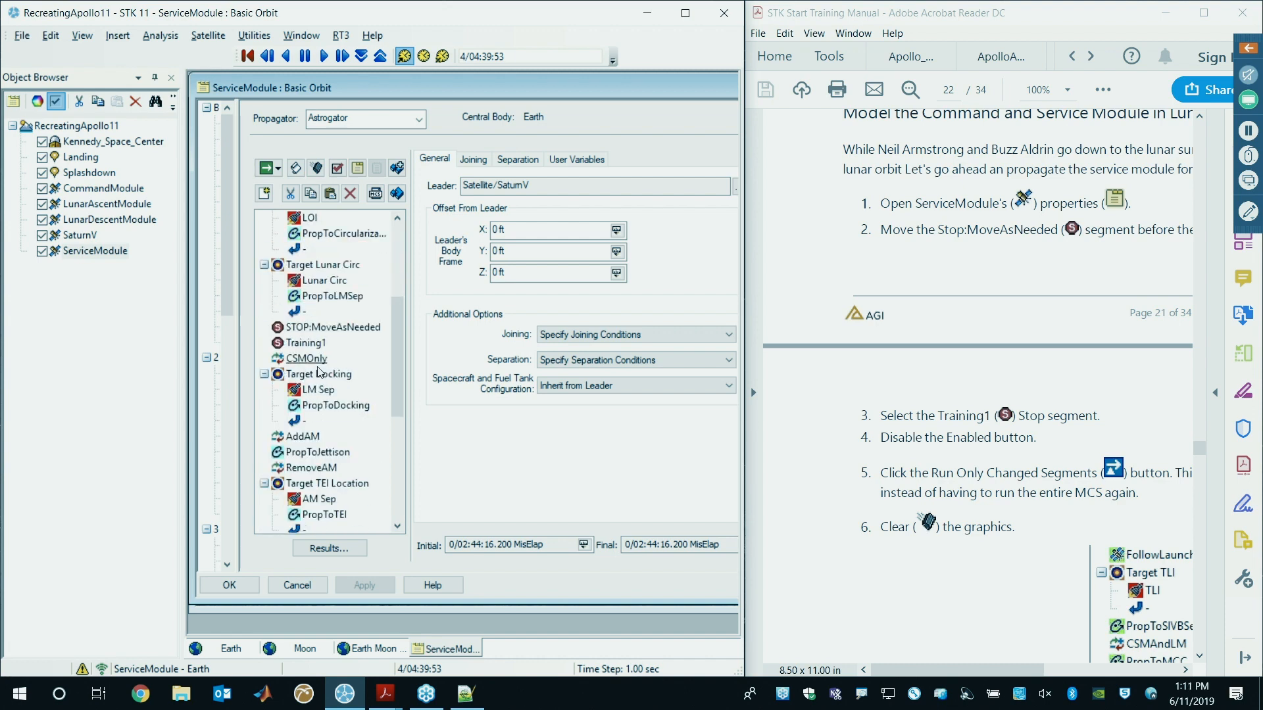
{"action": "left_click_drag", "start_coordinate": [320, 333], "coordinate": [320, 487]}
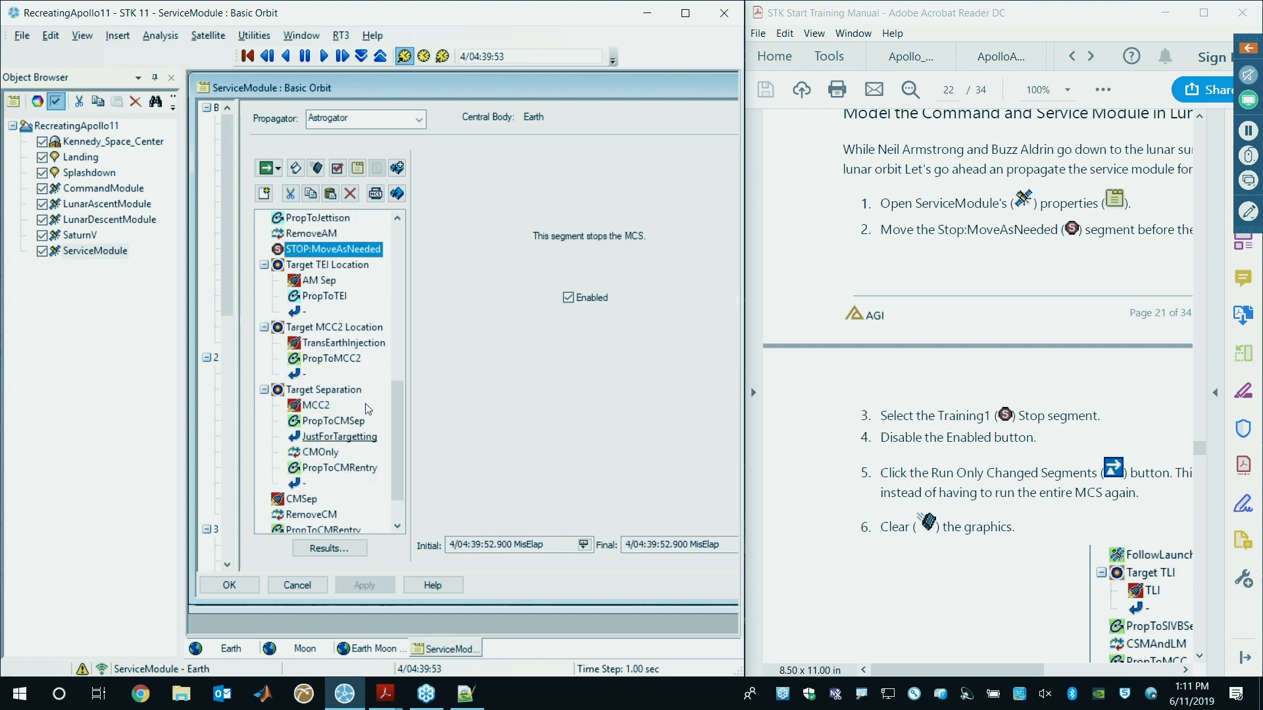
- Disable the Training1 stop segment in the ServiceModule's mission control sequence
{"action": "scroll", "coordinate": [352, 309], "scroll_direction": "down", "scroll_amount": 2}
{"action": "scroll", "coordinate": [346, 328], "scroll_direction": "up", "scroll_amount": 2}
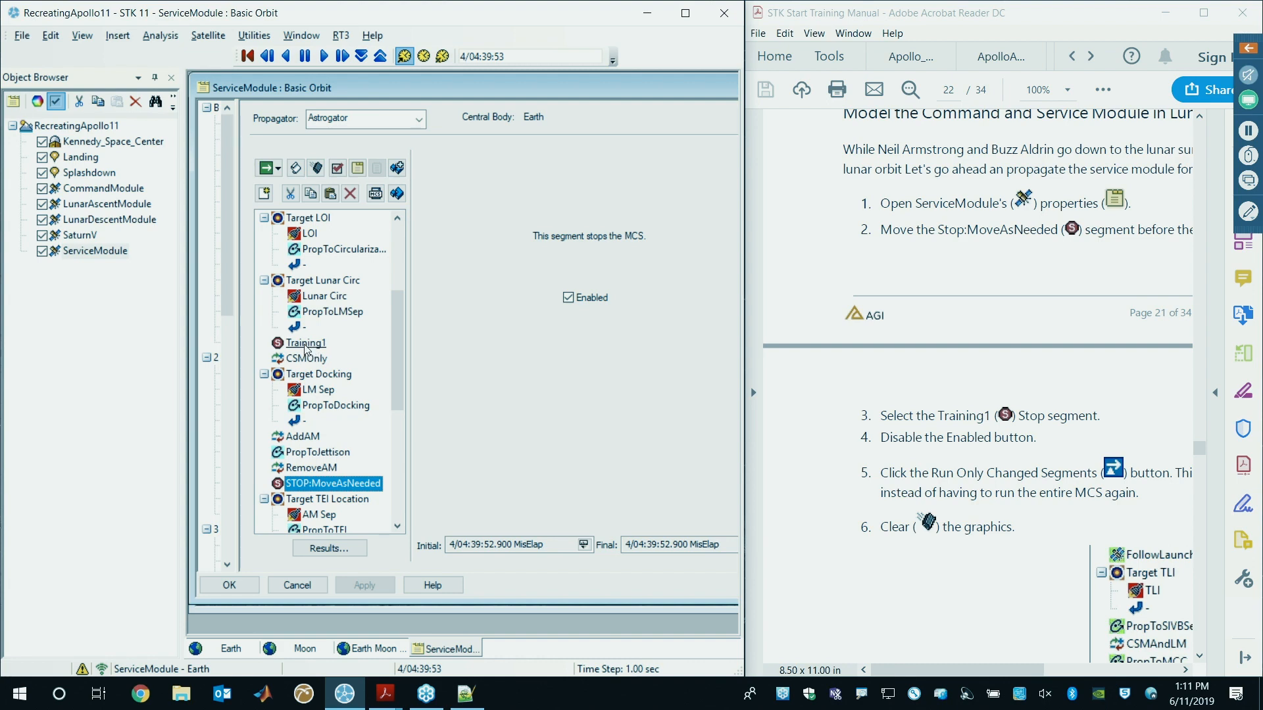
{"action": "left_click", "coordinate": [291, 342]}
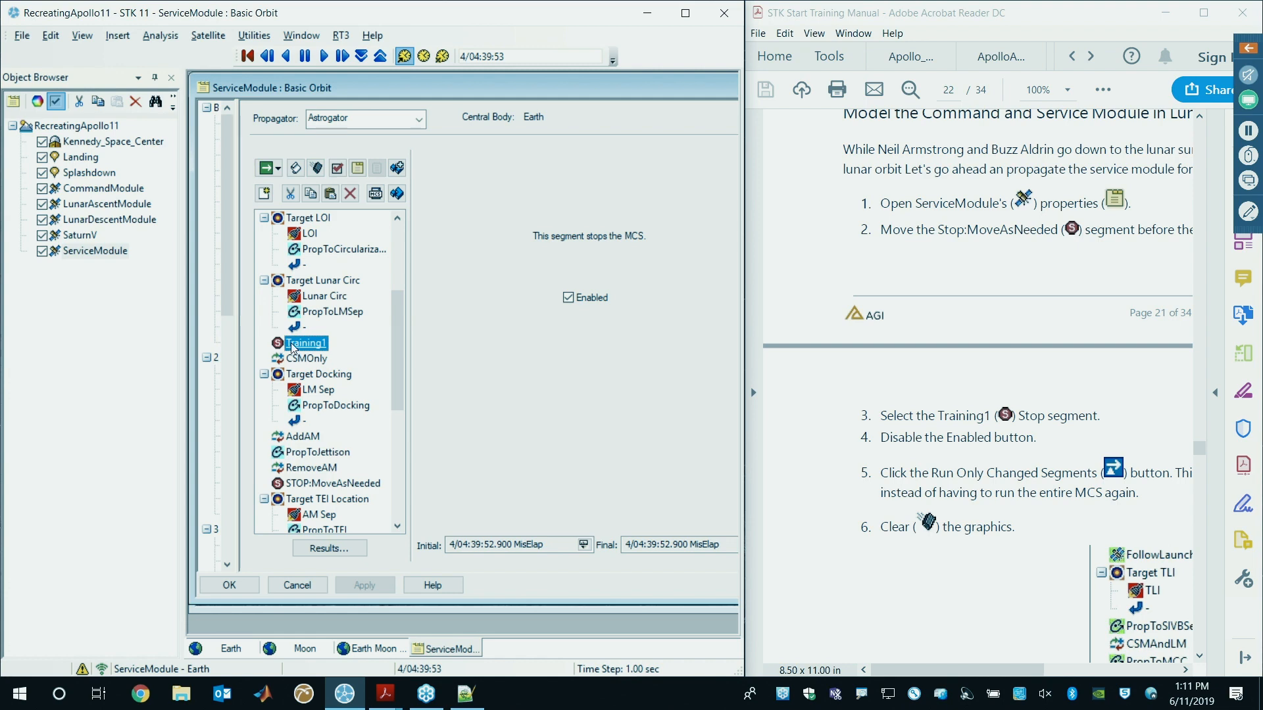
{"action": "left_click", "coordinate": [569, 298]}
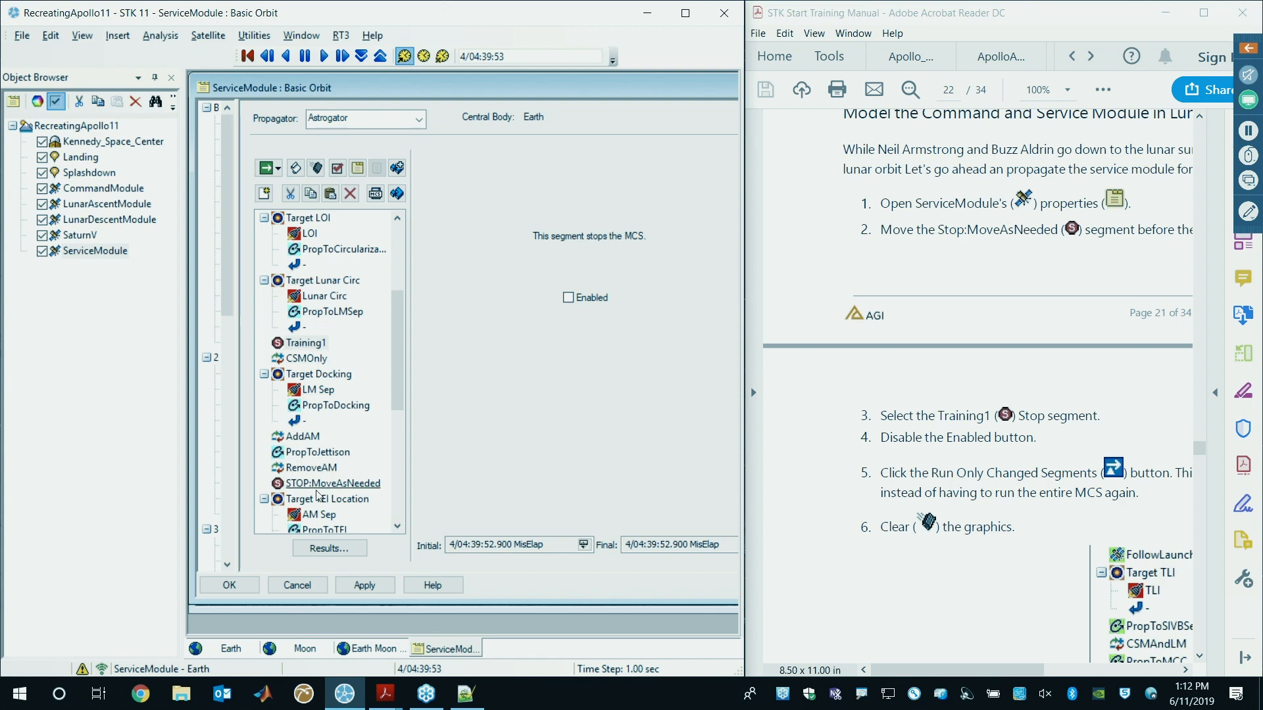
- Check the manual's next instructions, run only the changed segments of the ServiceModule's mission control sequence, and reposition the Target Docking results window
{"action": "left_click", "coordinate": [889, 264]}
{"action": "scroll", "coordinate": [896, 269], "scroll_direction": "down", "scroll_amount": 6}
{"action": "scroll", "coordinate": [896, 270], "scroll_direction": "down", "scroll_amount": 2}
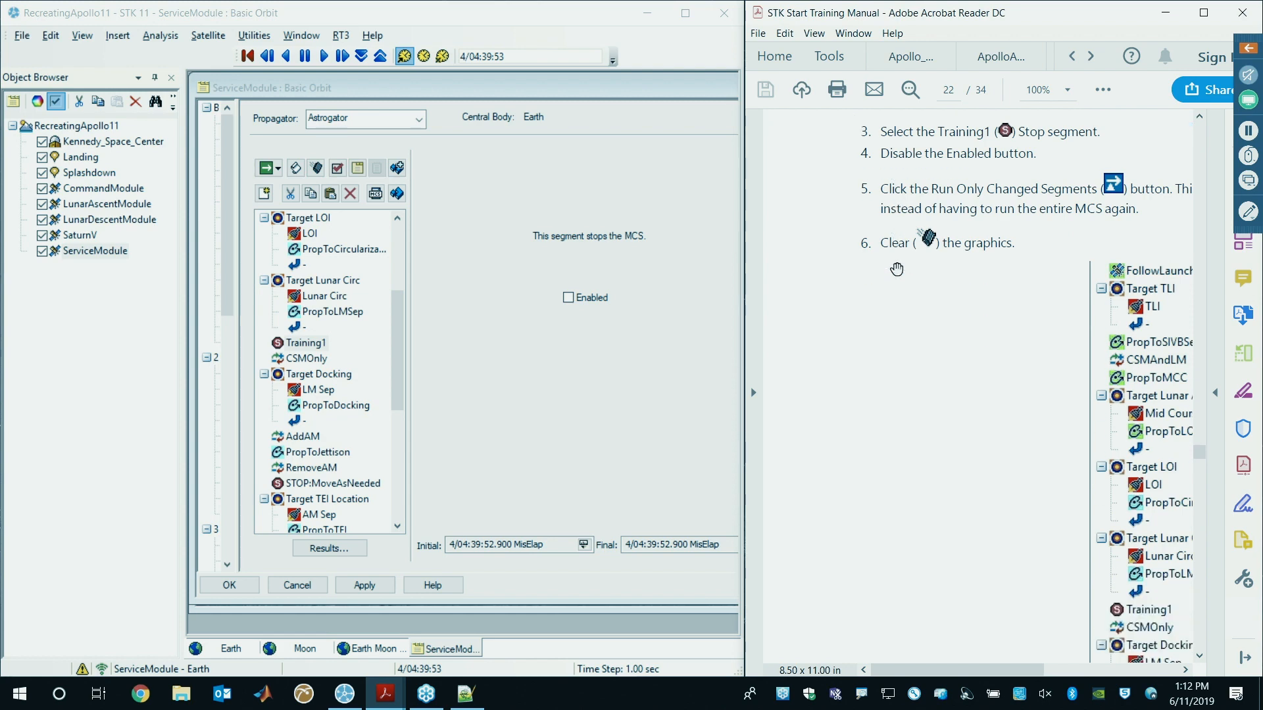
{"action": "left_click", "coordinate": [279, 170]}
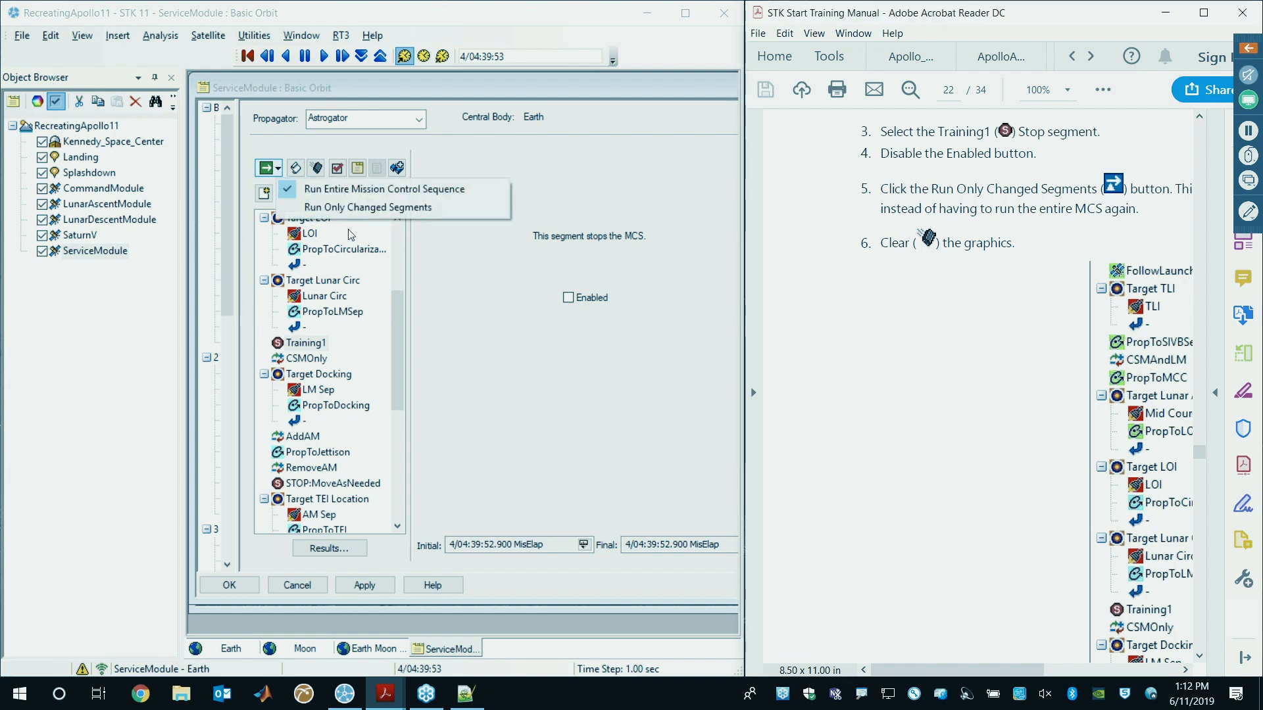
{"action": "left_click", "coordinate": [315, 208]}
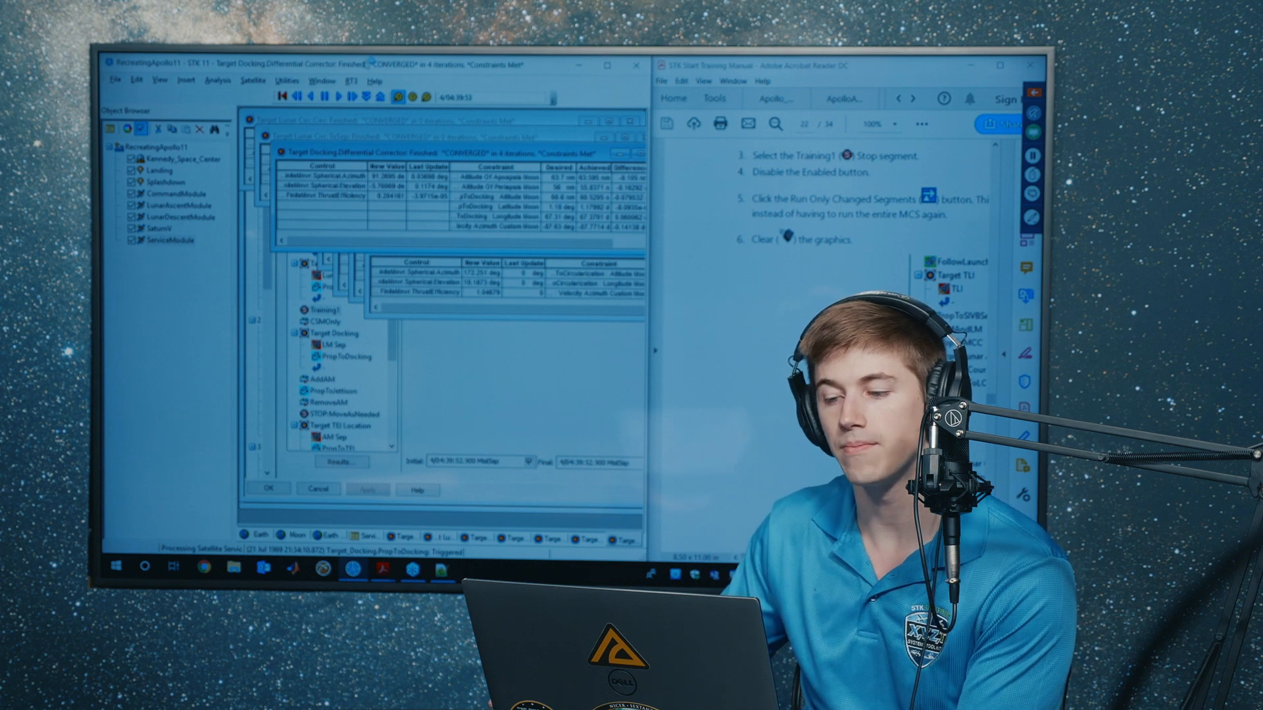
{"action": "left_click_drag", "start_coordinate": [397, 153], "coordinate": [381, 210]}
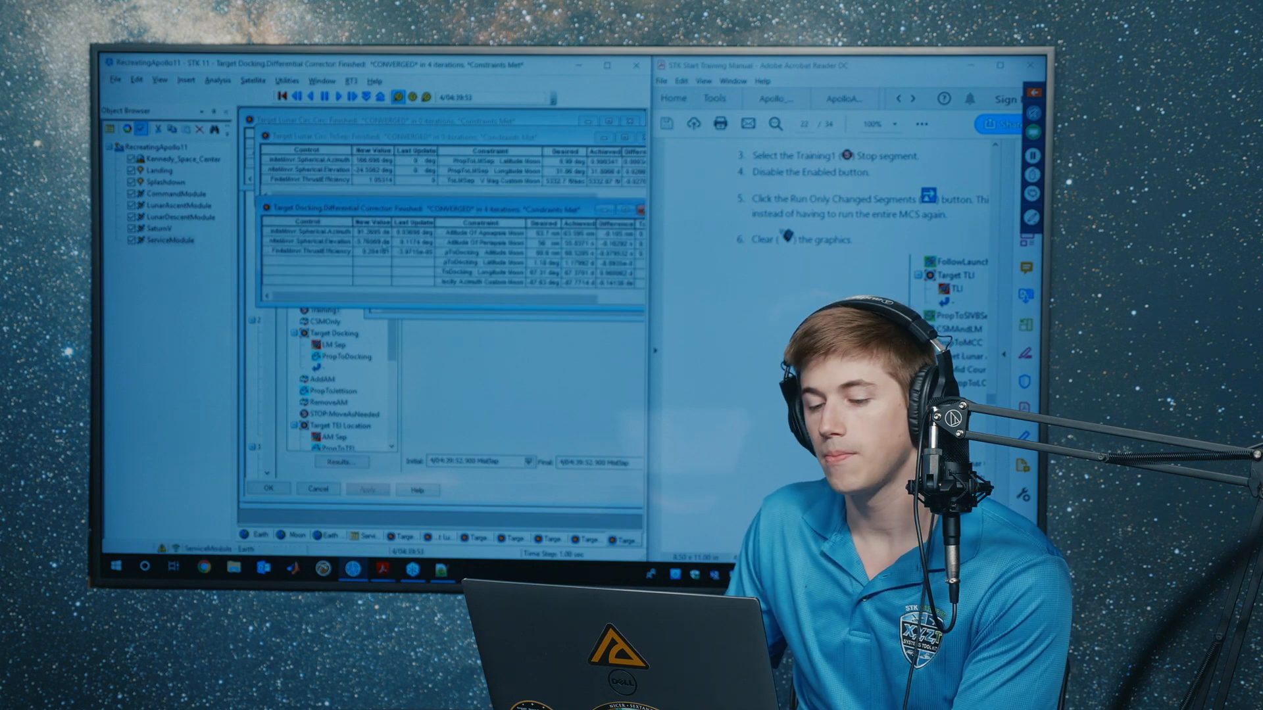
- Move the Target Docking results window aside and close all targeting status windows
{"action": "left_click_drag", "start_coordinate": [382, 209], "coordinate": [382, 193]}
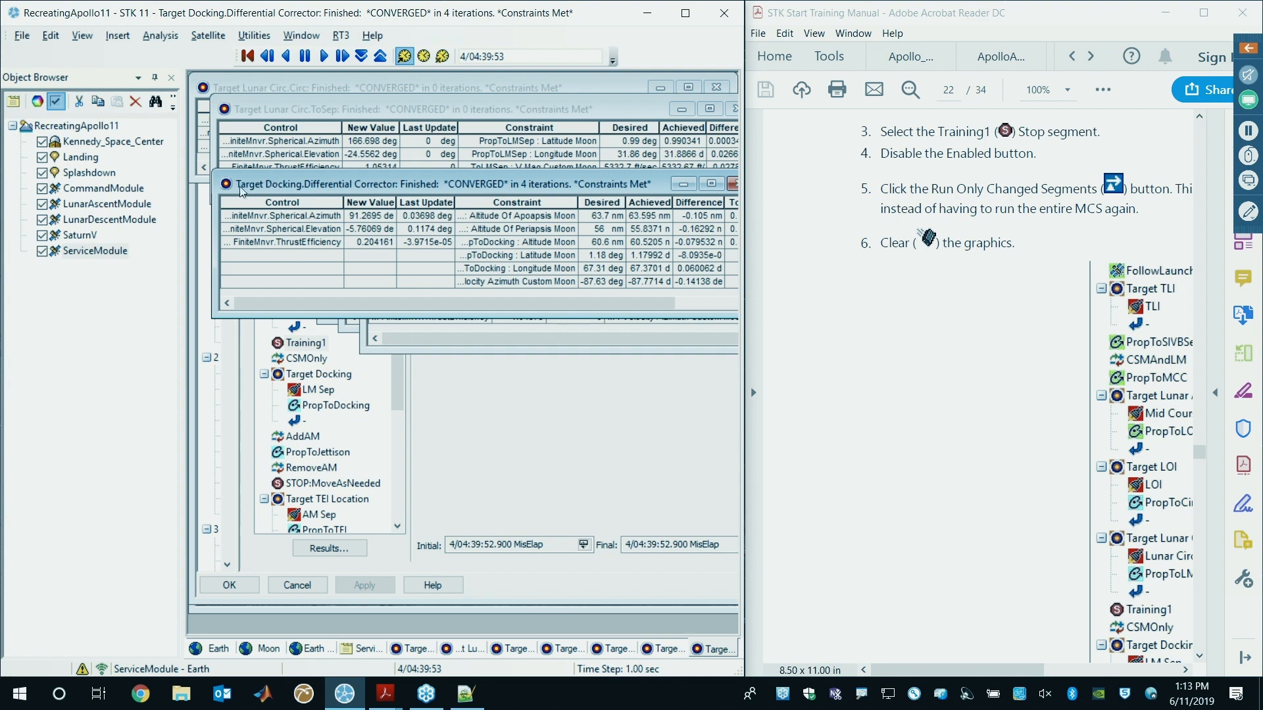
{"action": "left_click_drag", "start_coordinate": [247, 185], "coordinate": [280, 105]}
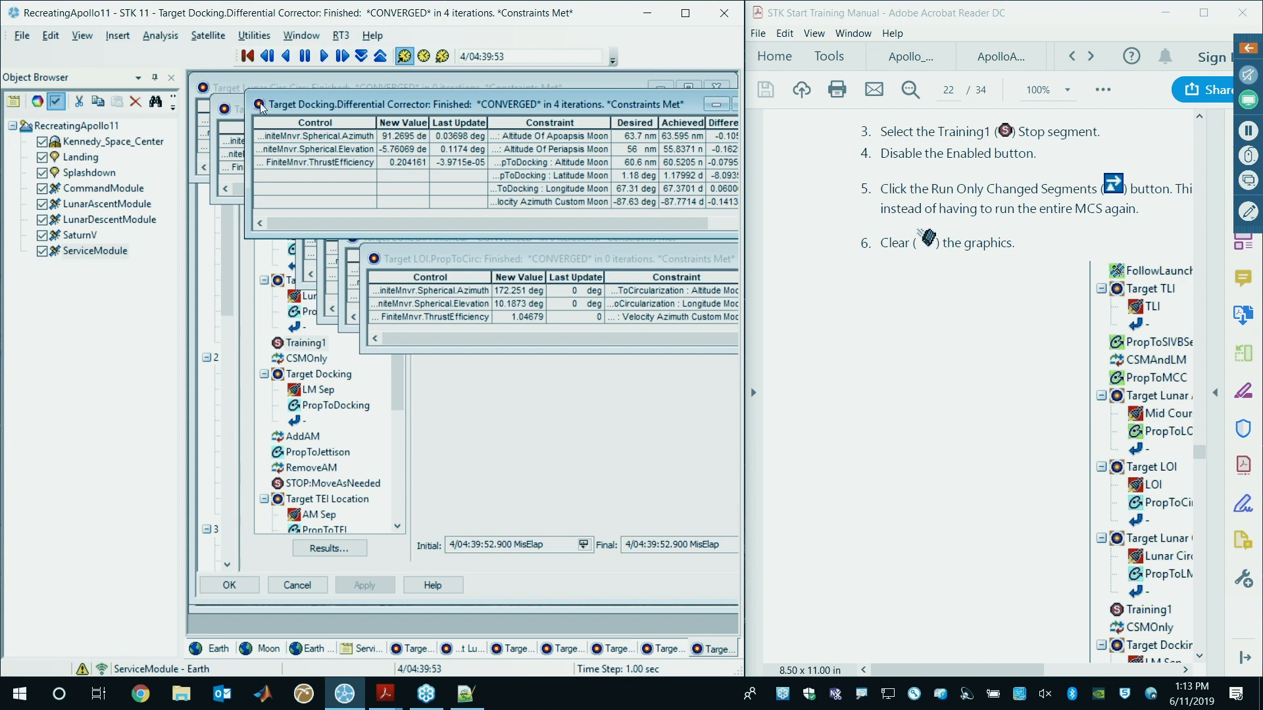
{"action": "left_click", "coordinate": [260, 105]}
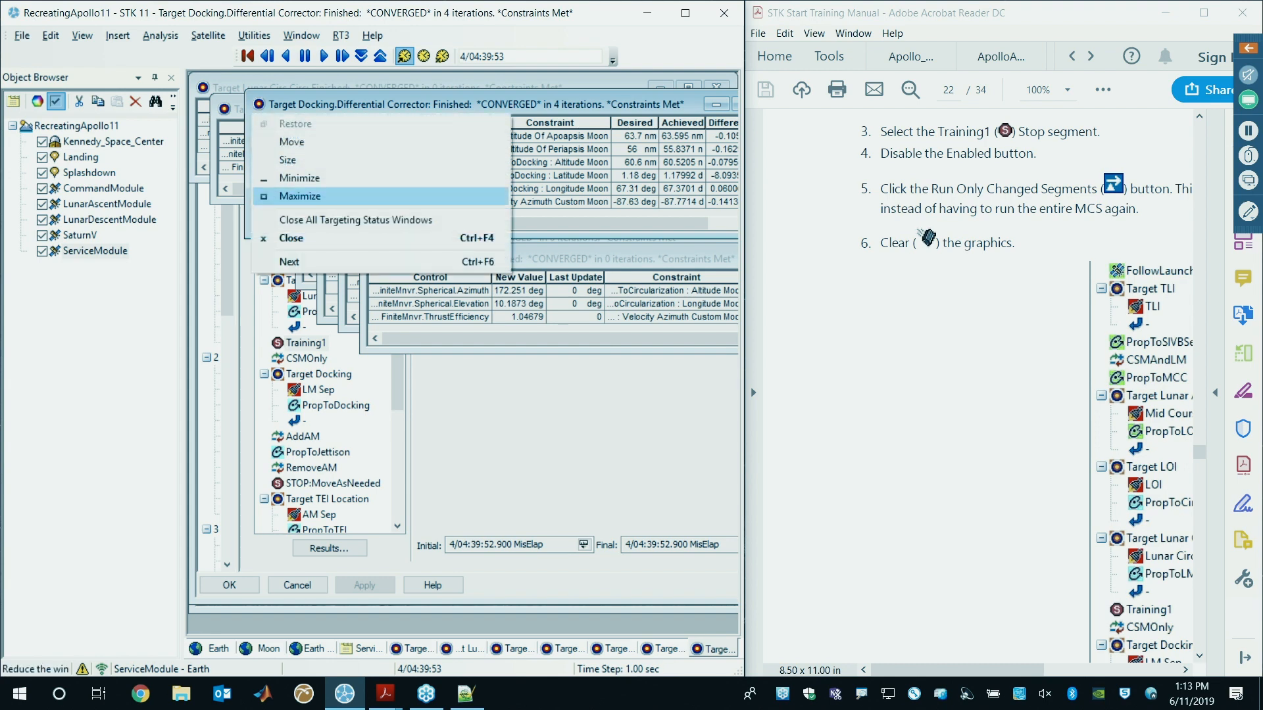
{"action": "left_click", "coordinate": [304, 221]}
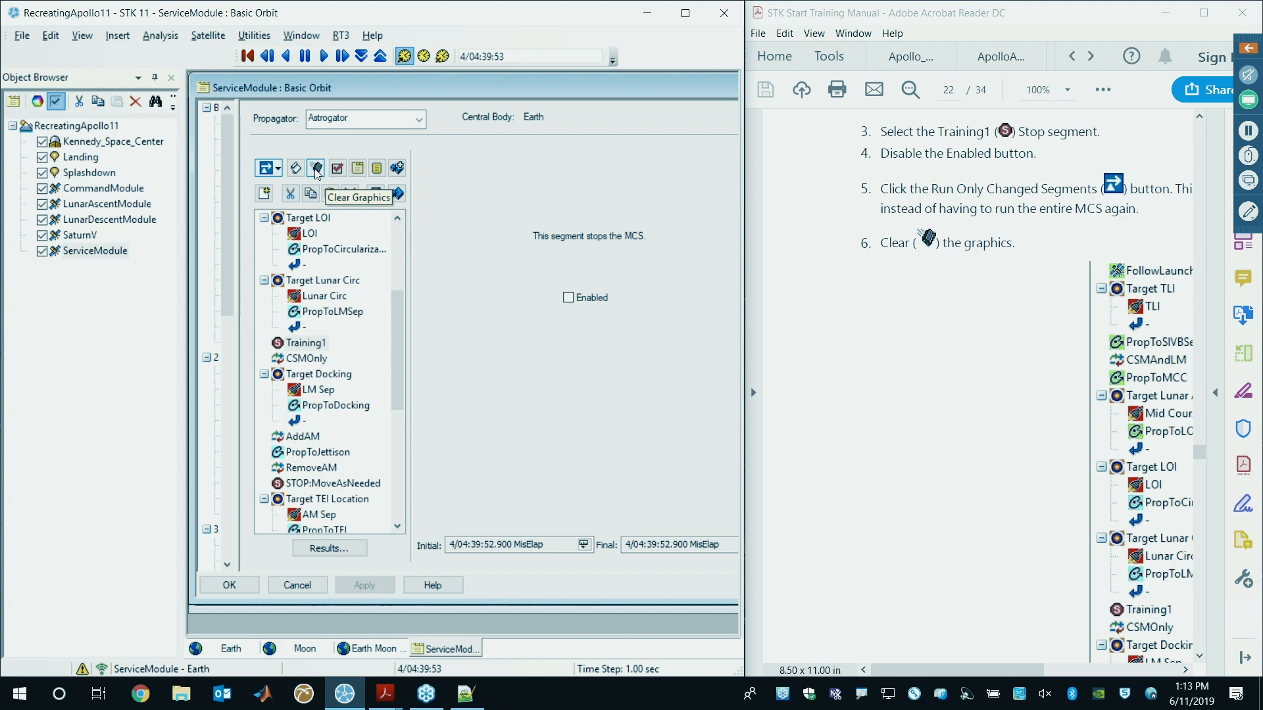
- Clear the graphics of ServiceModule's mission control sequence, accept its properties, and inspect its orbit near the Landing site on the Moon
{"action": "left_click", "coordinate": [316, 169]}
{"action": "left_click", "coordinate": [240, 587]}
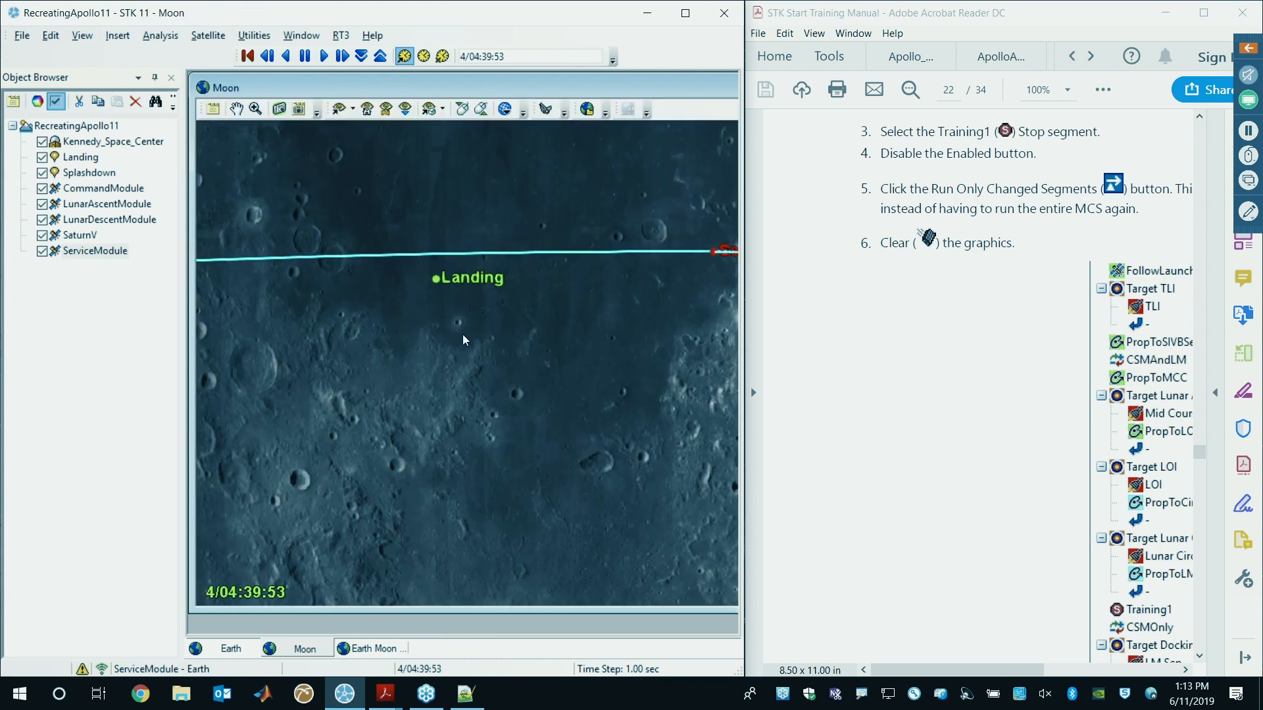
{"action": "left_click_drag", "start_coordinate": [451, 354], "coordinate": [256, 396]}
{"action": "left_click_drag", "start_coordinate": [488, 322], "coordinate": [612, 262]}
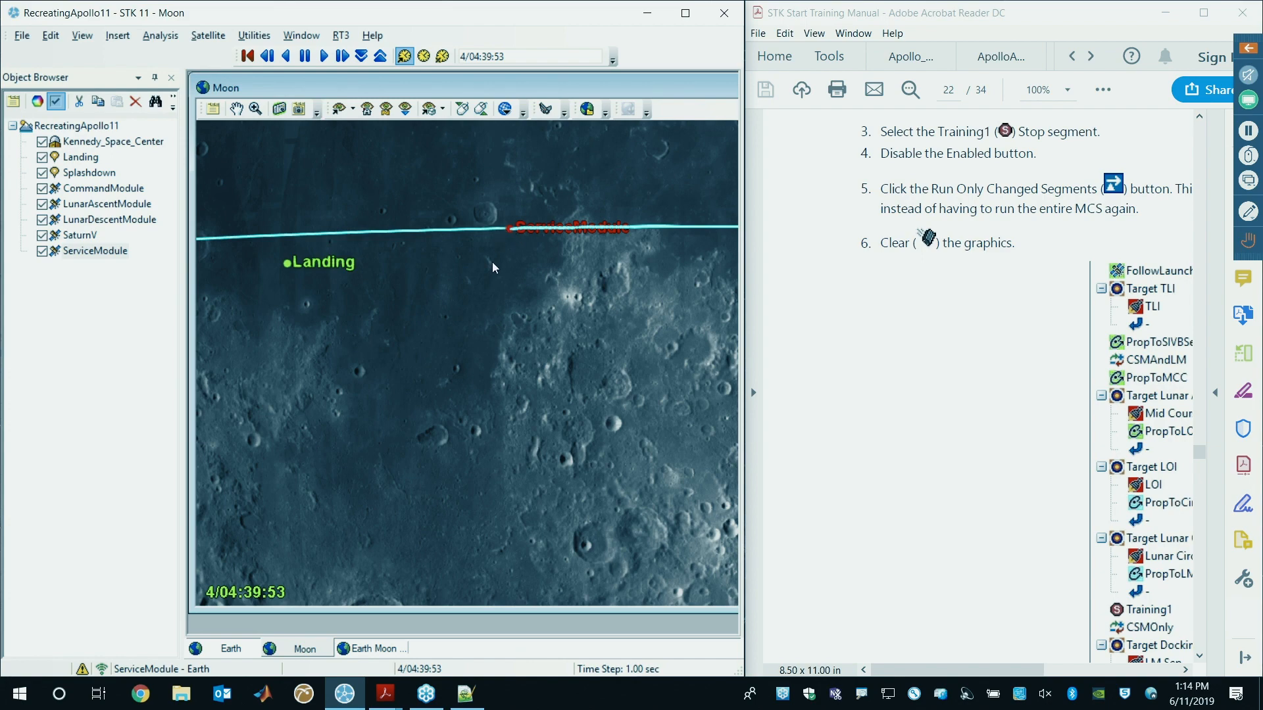
{"action": "left_click_drag", "start_coordinate": [611, 262], "coordinate": [576, 348]}
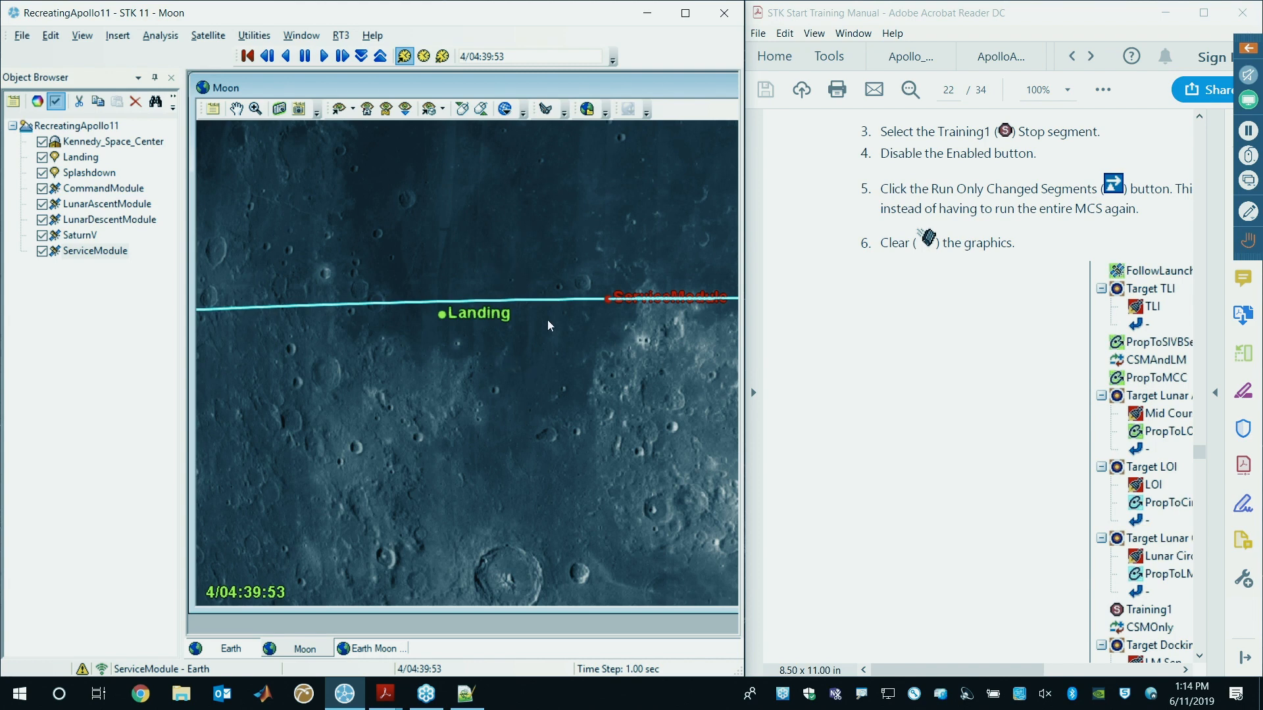
- Widen the training manual and read its section on lunar module separation and descent orbit insertion
{"action": "left_click", "coordinate": [900, 289]}
{"action": "scroll", "coordinate": [898, 294], "scroll_direction": "down", "scroll_amount": 8}
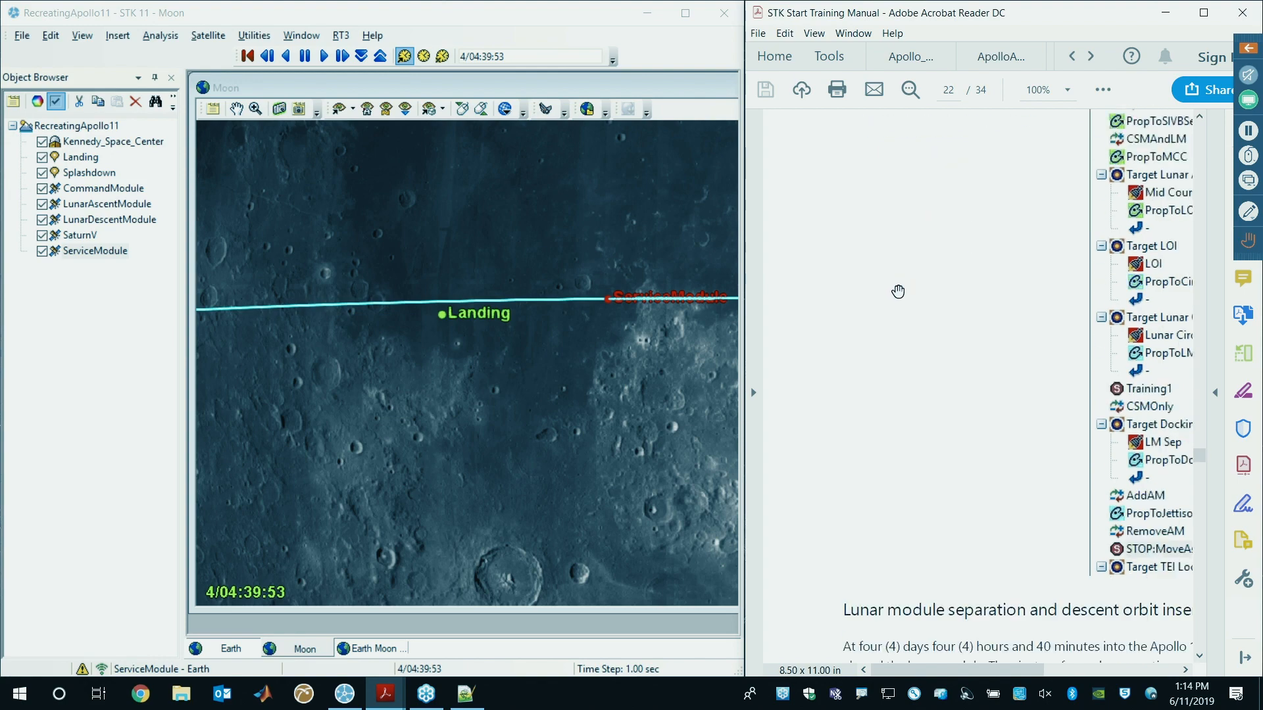
{"action": "scroll", "coordinate": [898, 294], "scroll_direction": "down", "scroll_amount": 3}
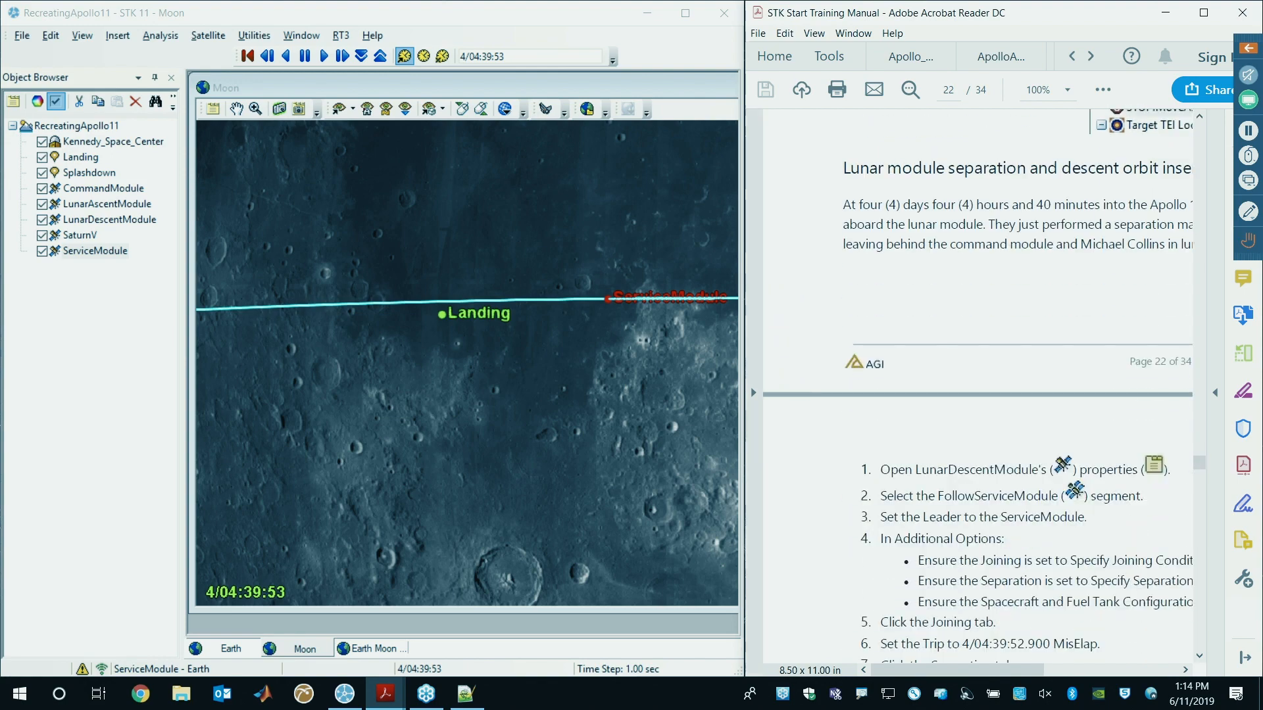
{"action": "left_click_drag", "start_coordinate": [745, 365], "coordinate": [536, 350]}
{"action": "scroll", "coordinate": [834, 266], "scroll_direction": "down", "scroll_amount": 1}
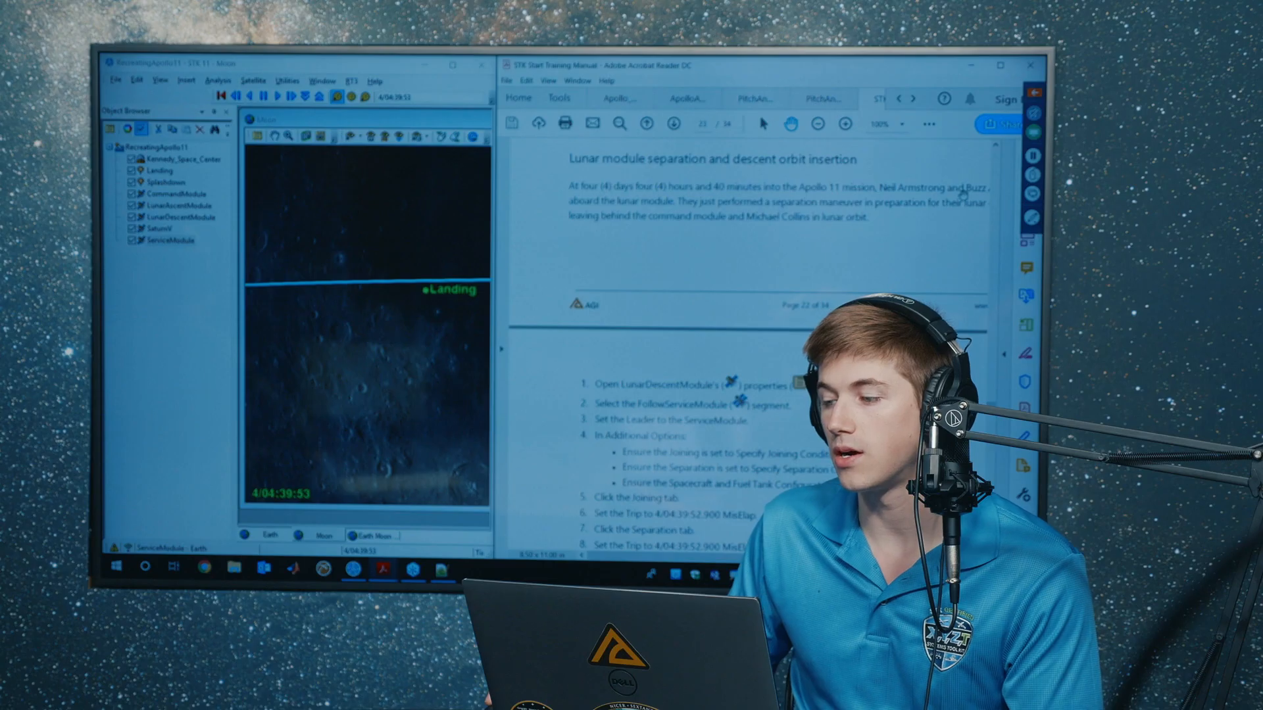
{"action": "scroll", "coordinate": [749, 228], "scroll_direction": "down", "scroll_amount": 3}
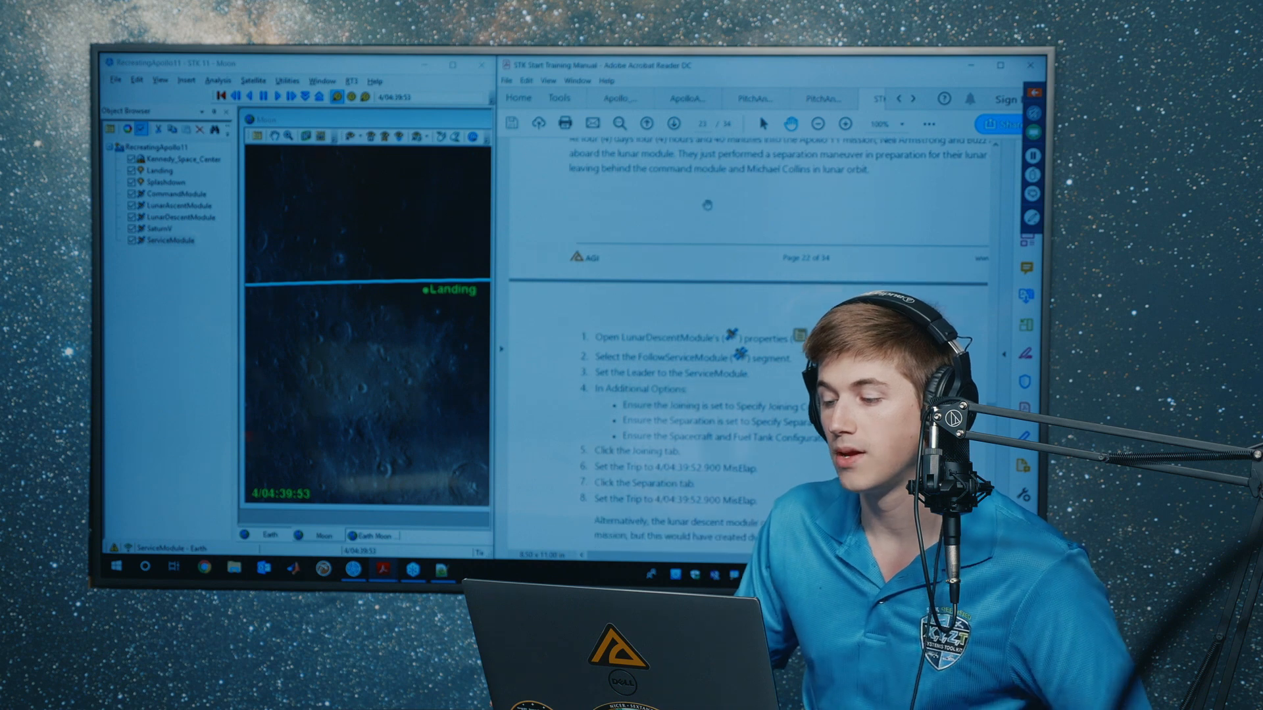
{"action": "scroll", "coordinate": [685, 320], "scroll_direction": "down", "scroll_amount": 3}
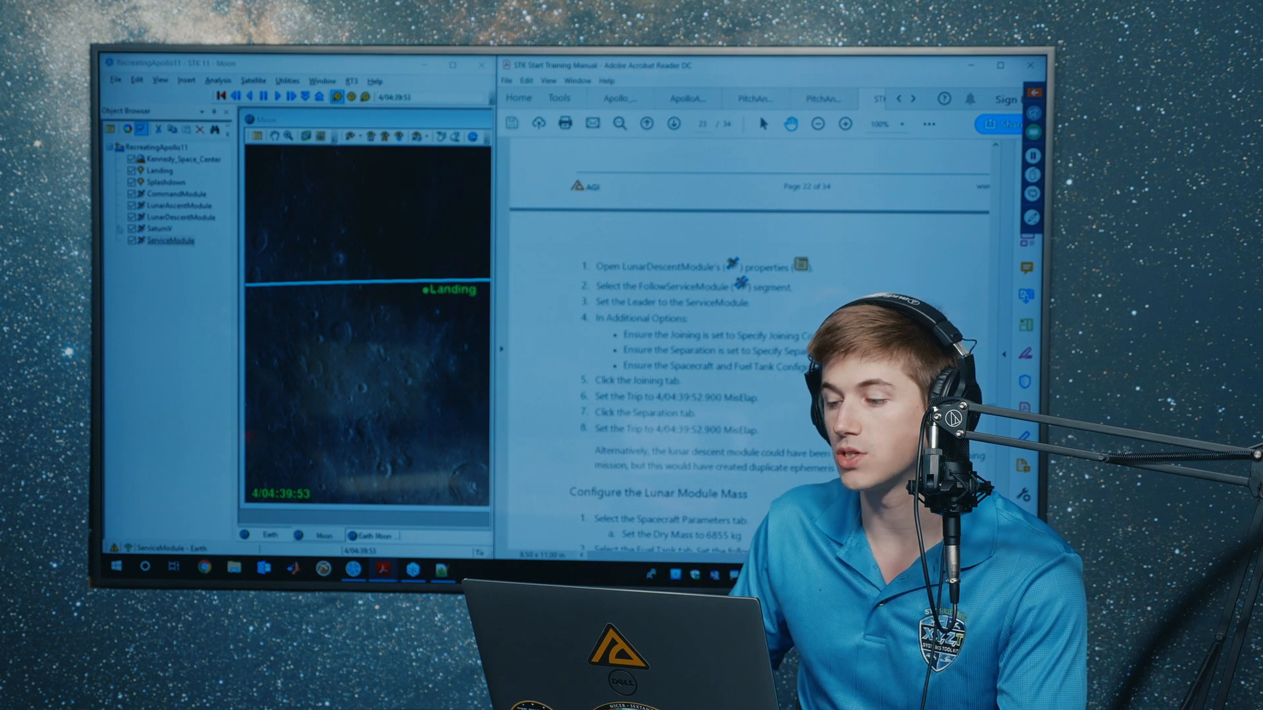
{"action": "scroll", "coordinate": [788, 209], "scroll_direction": "up", "scroll_amount": 4}
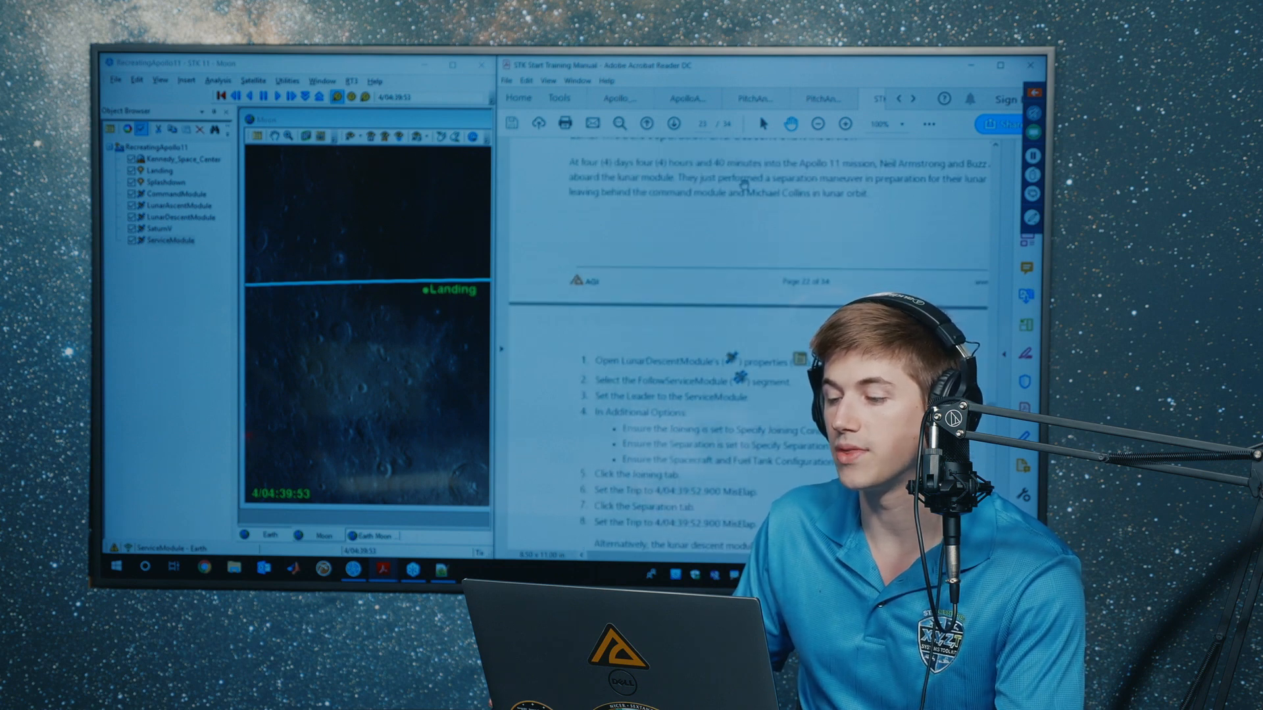
{"action": "scroll", "coordinate": [747, 205], "scroll_direction": "down", "scroll_amount": 3}
- Open LunarDescentModule's properties and narrow the page list to reveal its mission control sequence
{"action": "left_click", "coordinate": [179, 218]}
{"action": "right_click", "coordinate": [179, 218]}
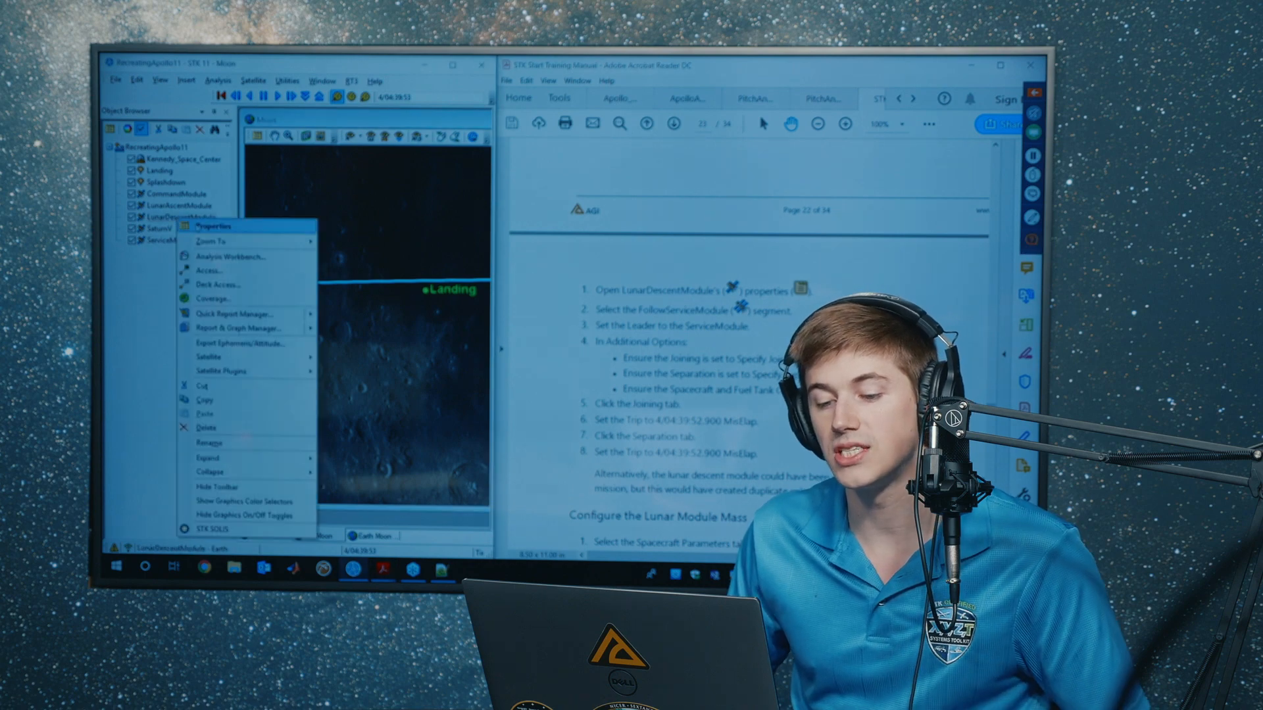
{"action": "left_click", "coordinate": [197, 226]}
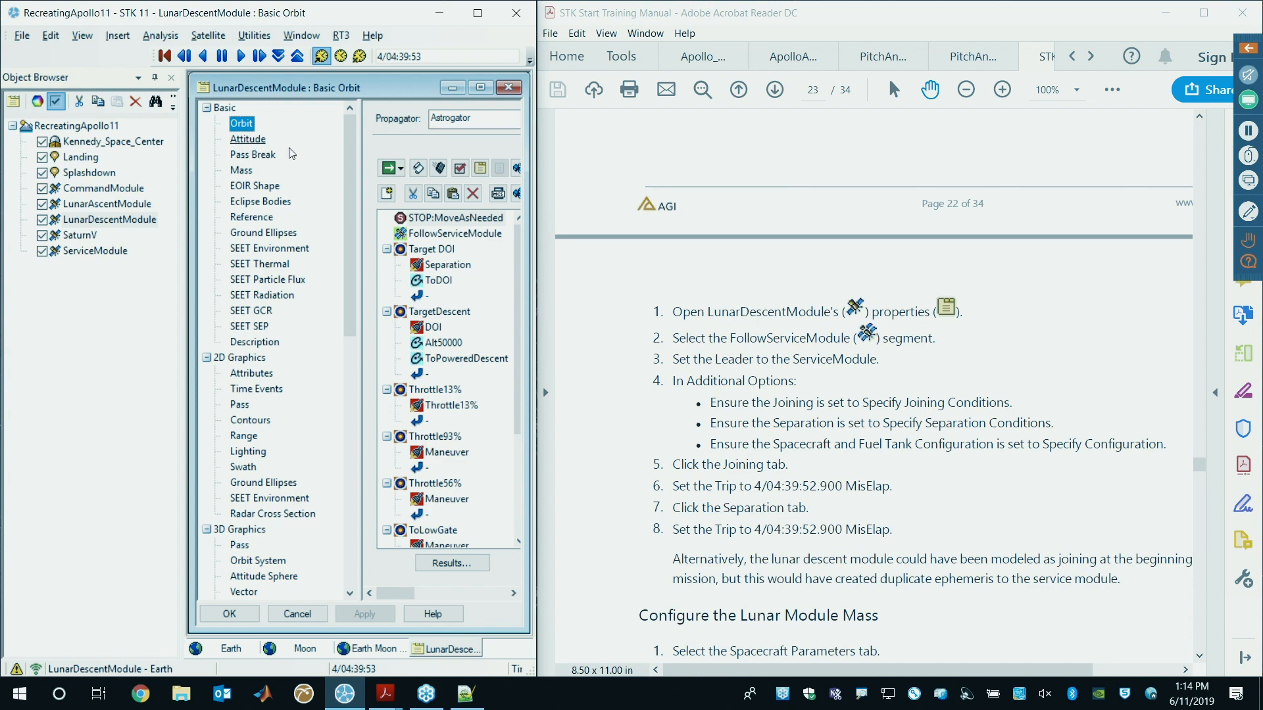
{"action": "left_click_drag", "start_coordinate": [359, 152], "coordinate": [237, 152]}
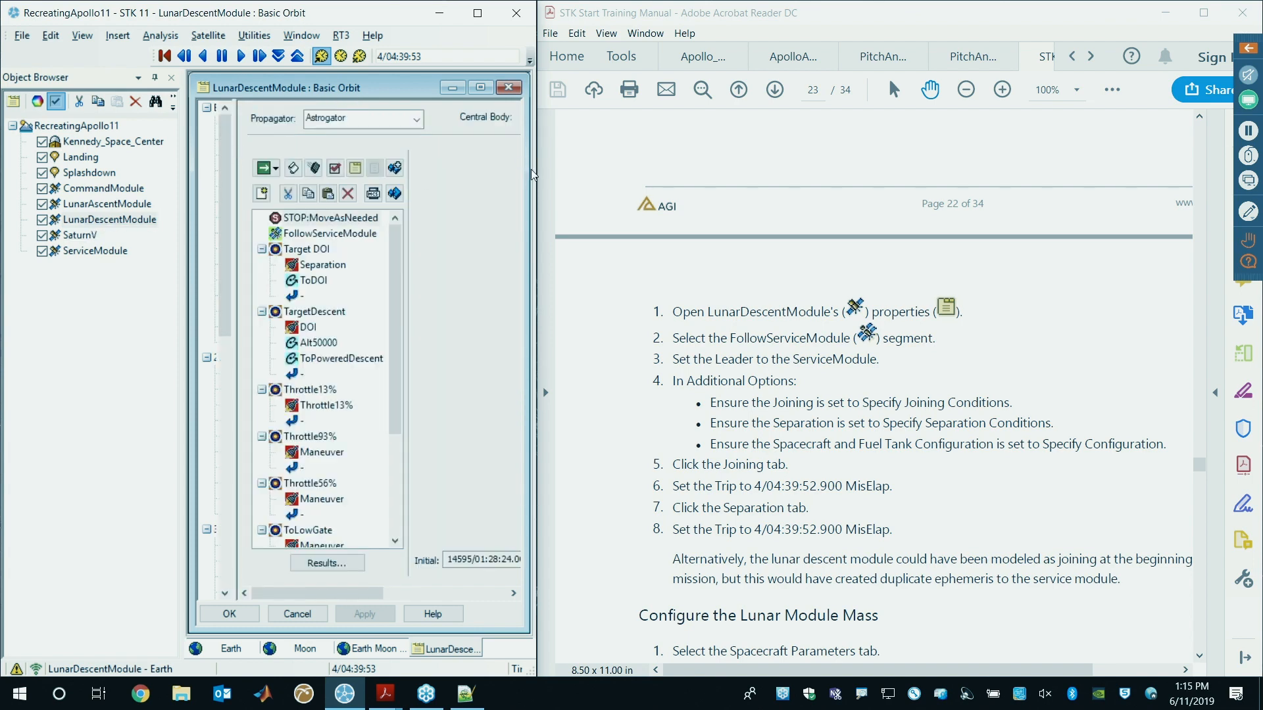
- Following the manual, set the Leader of LunarDescentModule's FollowServiceModule segment to ServiceModule
{"action": "scroll", "coordinate": [852, 274], "scroll_direction": "down", "scroll_amount": 2}
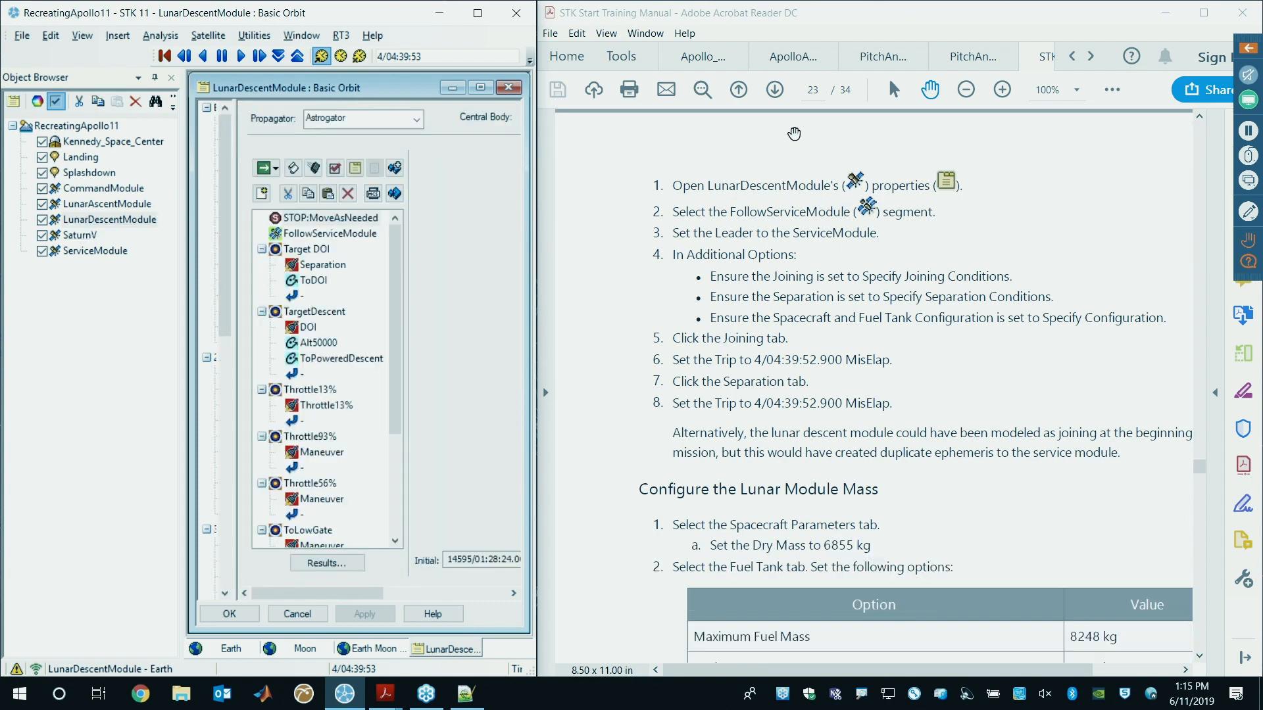
{"action": "scroll", "coordinate": [723, 250], "scroll_direction": "up", "scroll_amount": 2}
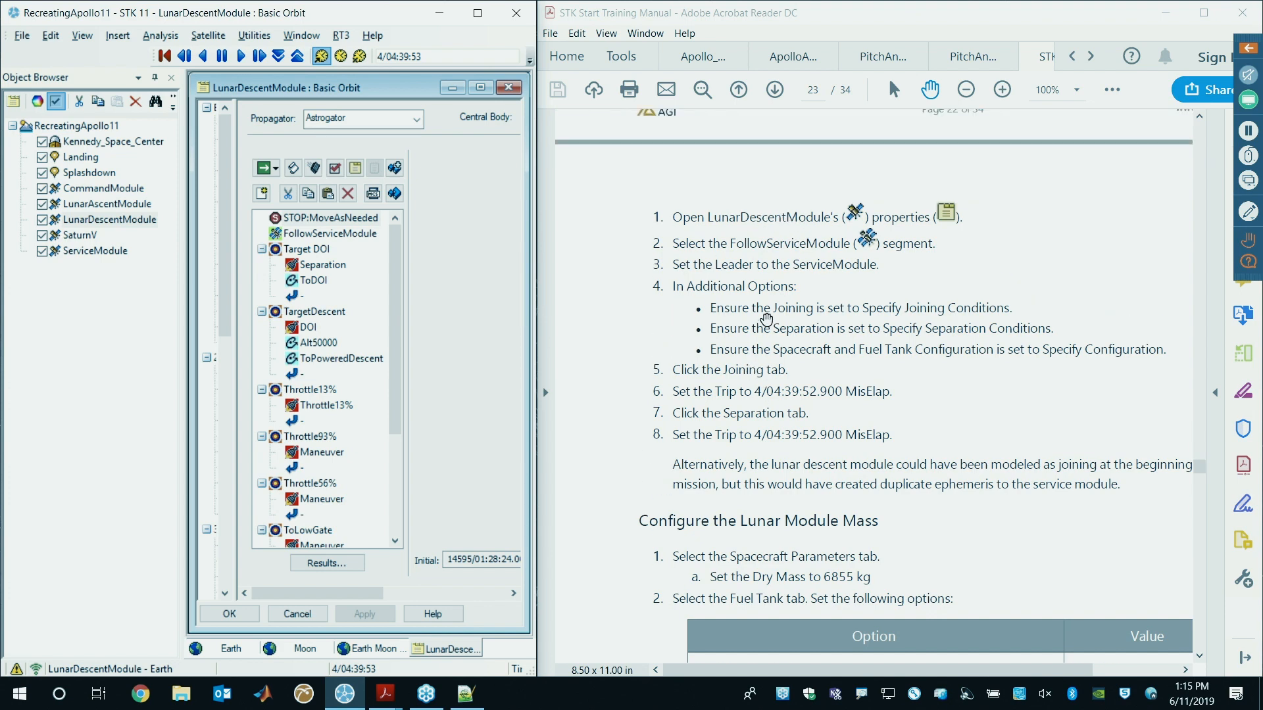
{"action": "scroll", "coordinate": [765, 308], "scroll_direction": "down", "scroll_amount": 1}
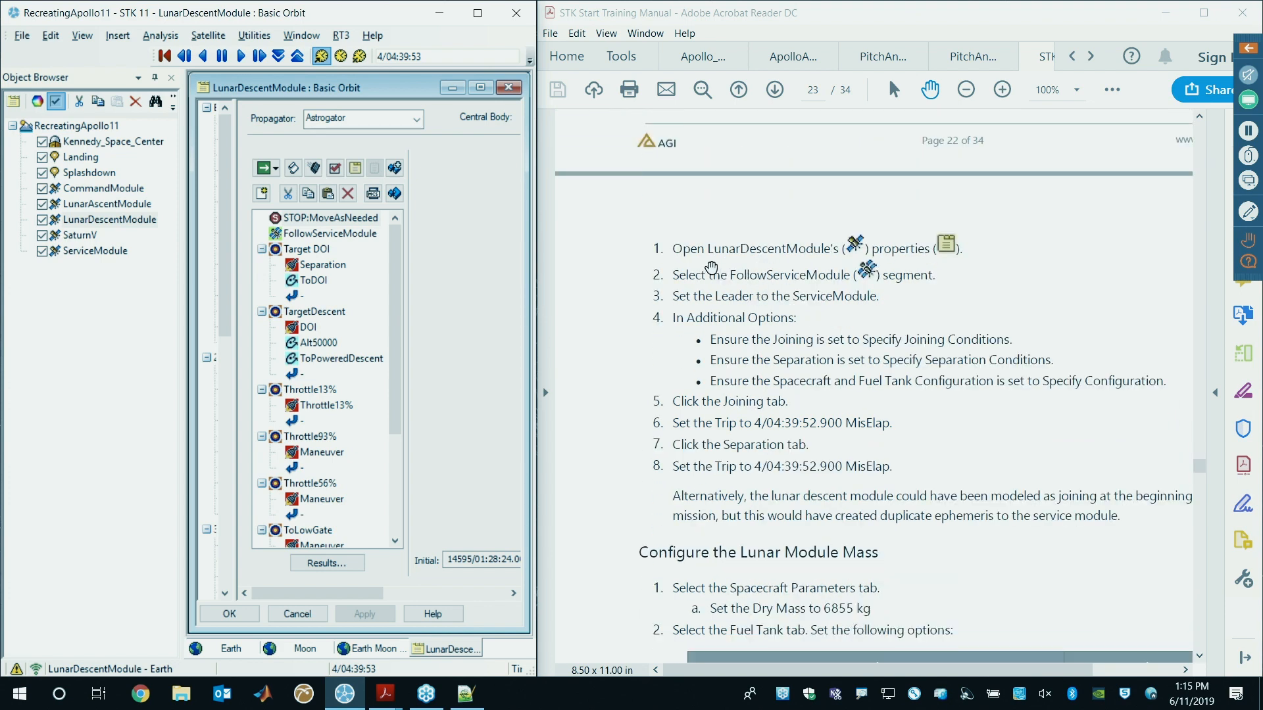
{"action": "scroll", "coordinate": [666, 275], "scroll_direction": "down", "scroll_amount": 1}
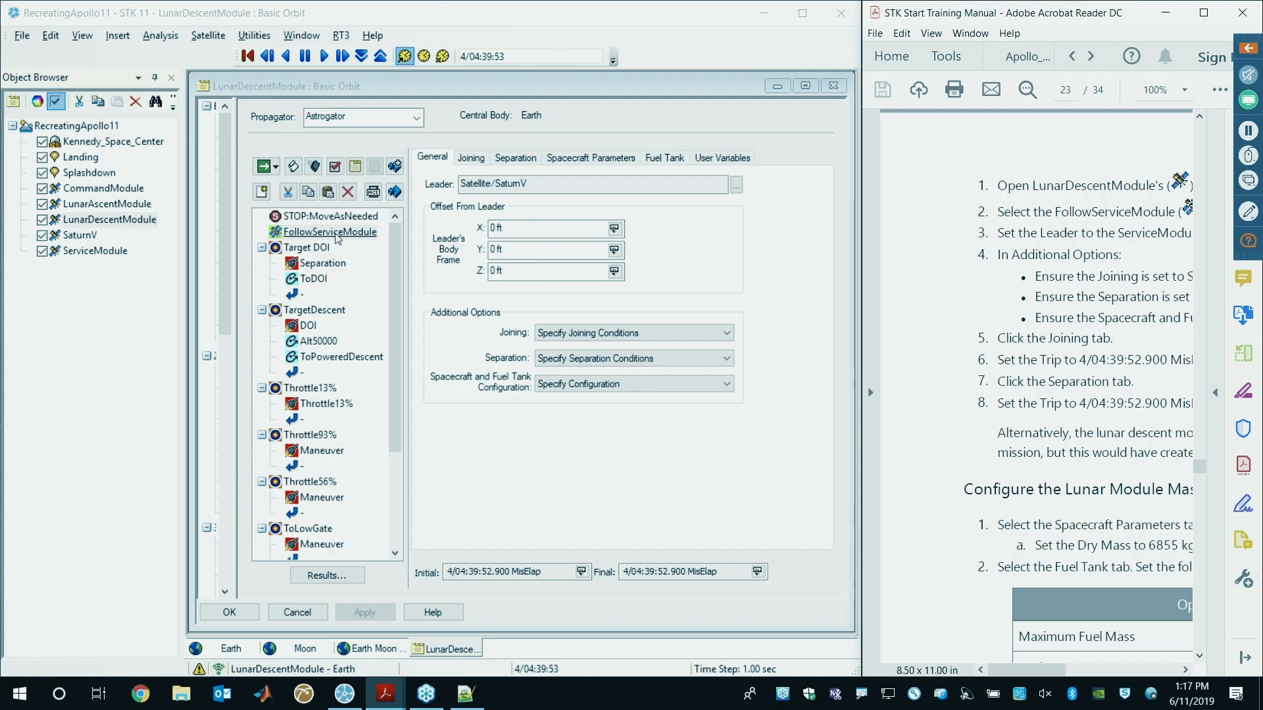
{"action": "scroll", "coordinate": [342, 242], "scroll_direction": "down", "scroll_amount": 1}
{"action": "scroll", "coordinate": [322, 274], "scroll_direction": "up", "scroll_amount": 1}
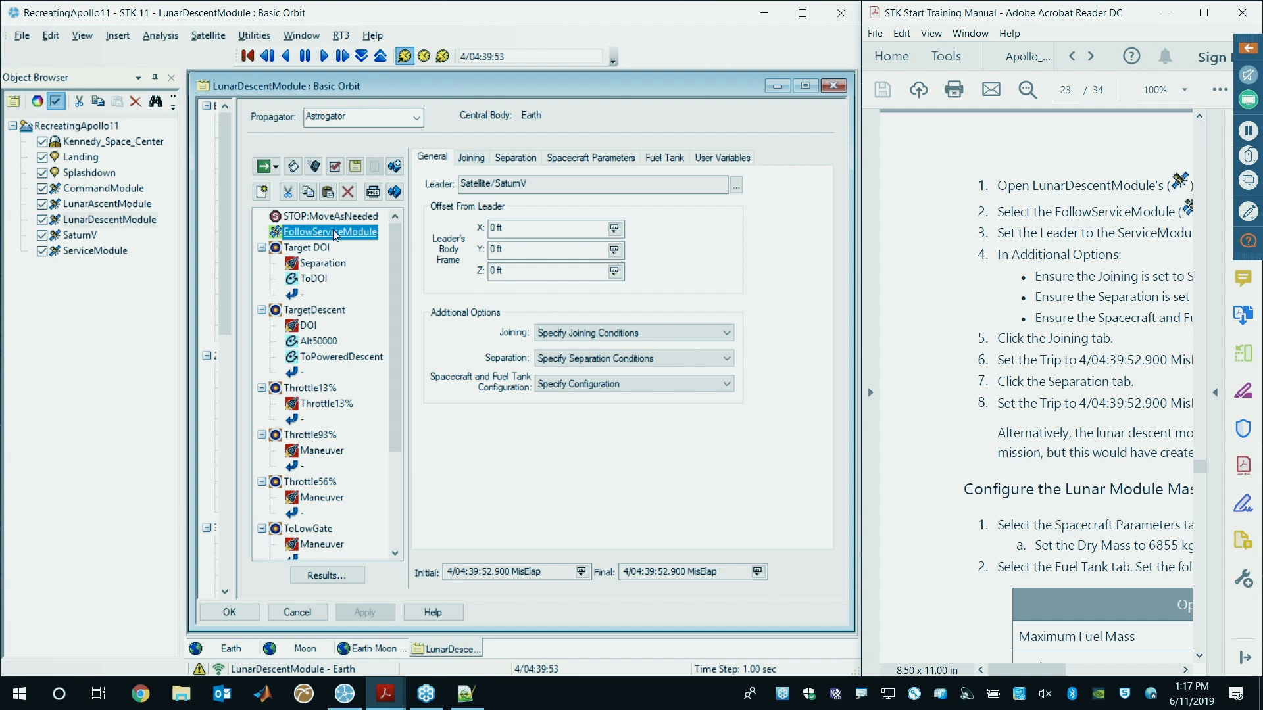
{"action": "double_click", "coordinate": [463, 183]}
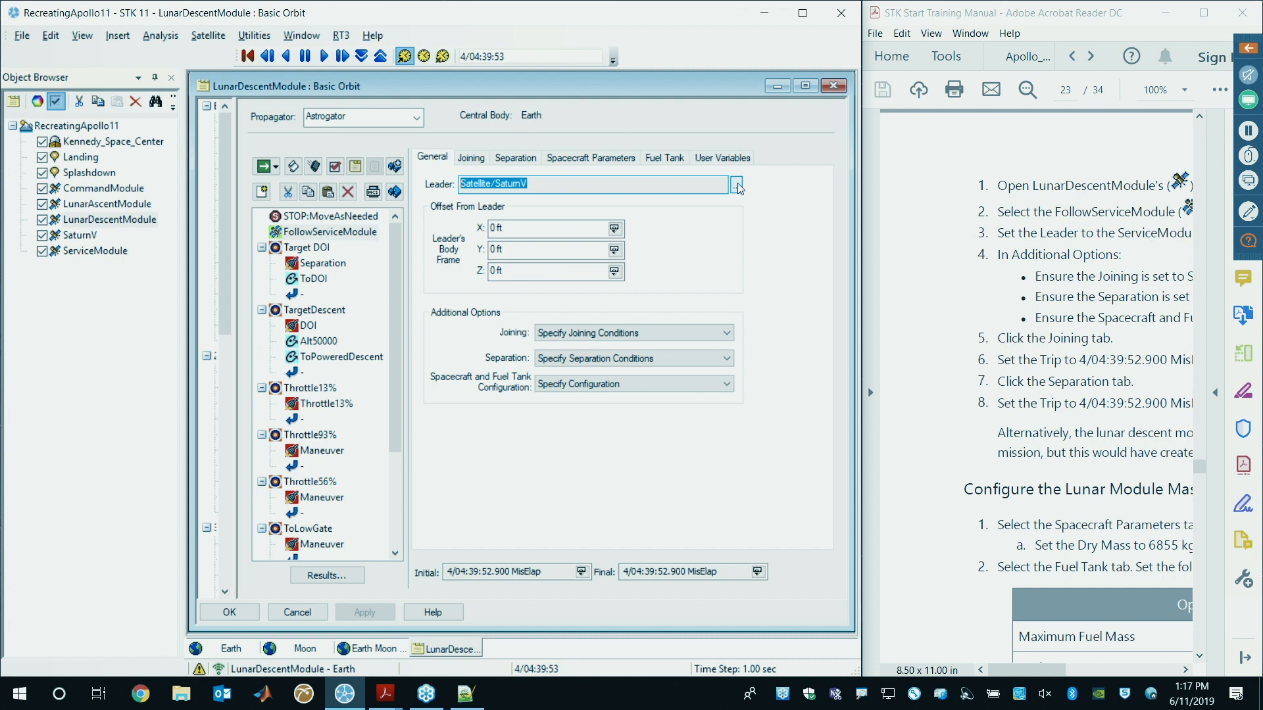
{"action": "left_click", "coordinate": [737, 186]}
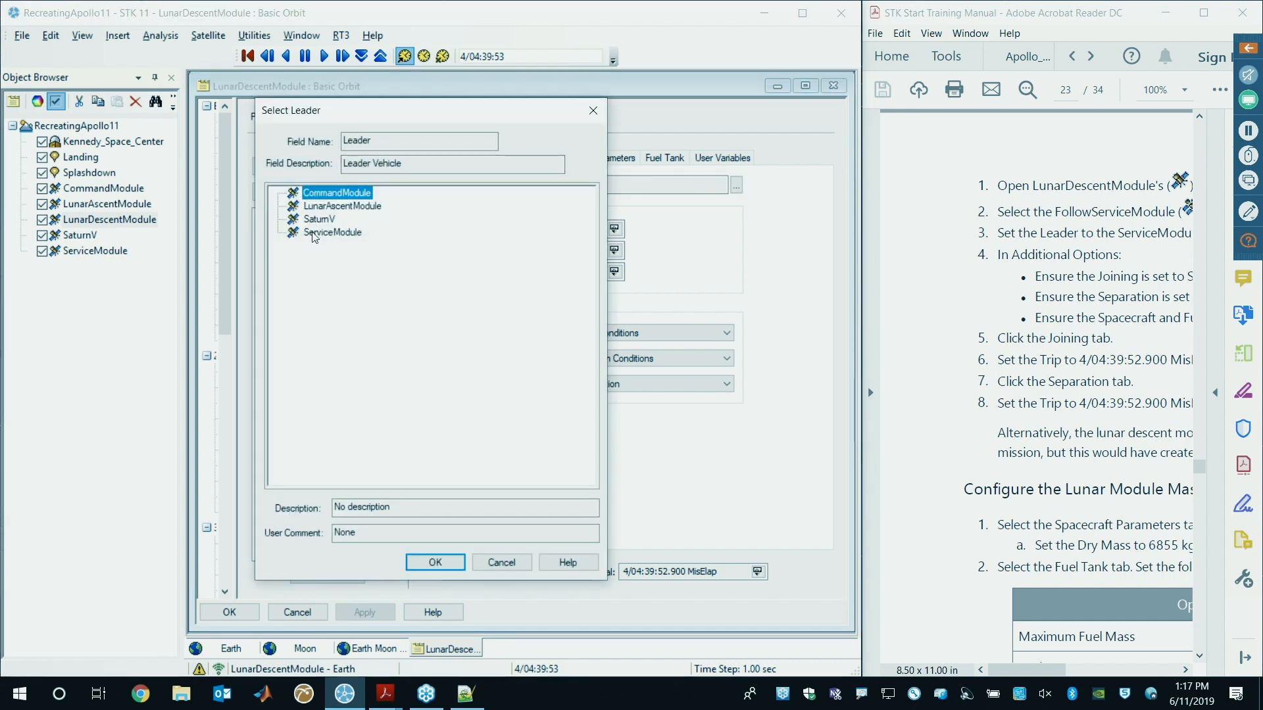
{"action": "left_click", "coordinate": [315, 233]}
{"action": "key", "text": "Return"}
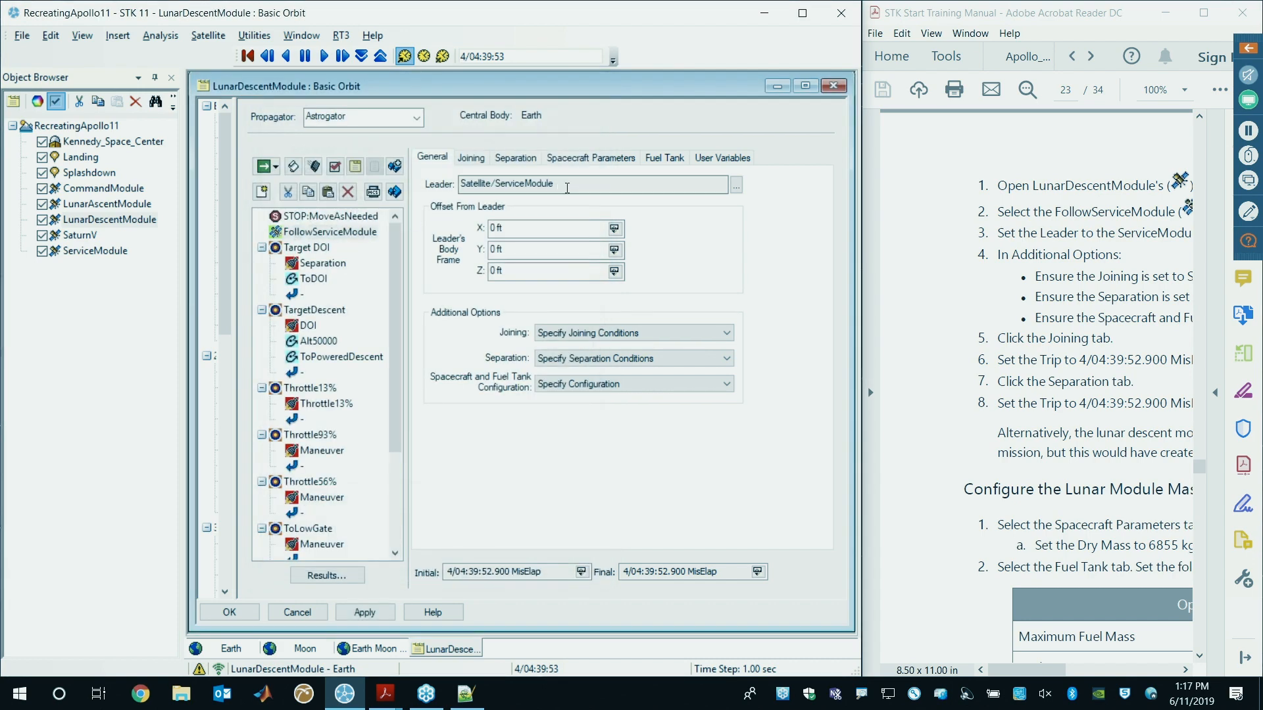
{"action": "left_click_drag", "start_coordinate": [567, 189], "coordinate": [473, 182]}
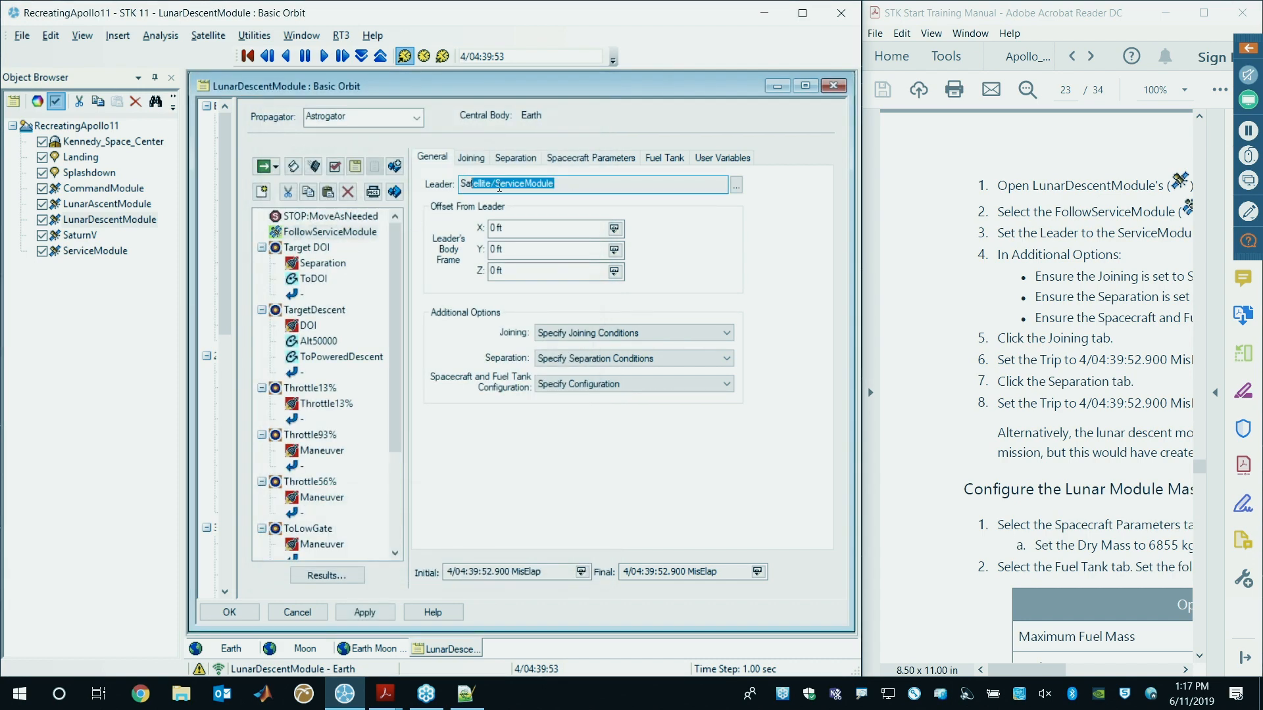
- Copy the trip time from the manual and set the FollowServiceModule segment's joining Trip to 4/04:39:52.900 MisElap
{"action": "left_click", "coordinate": [479, 162]}
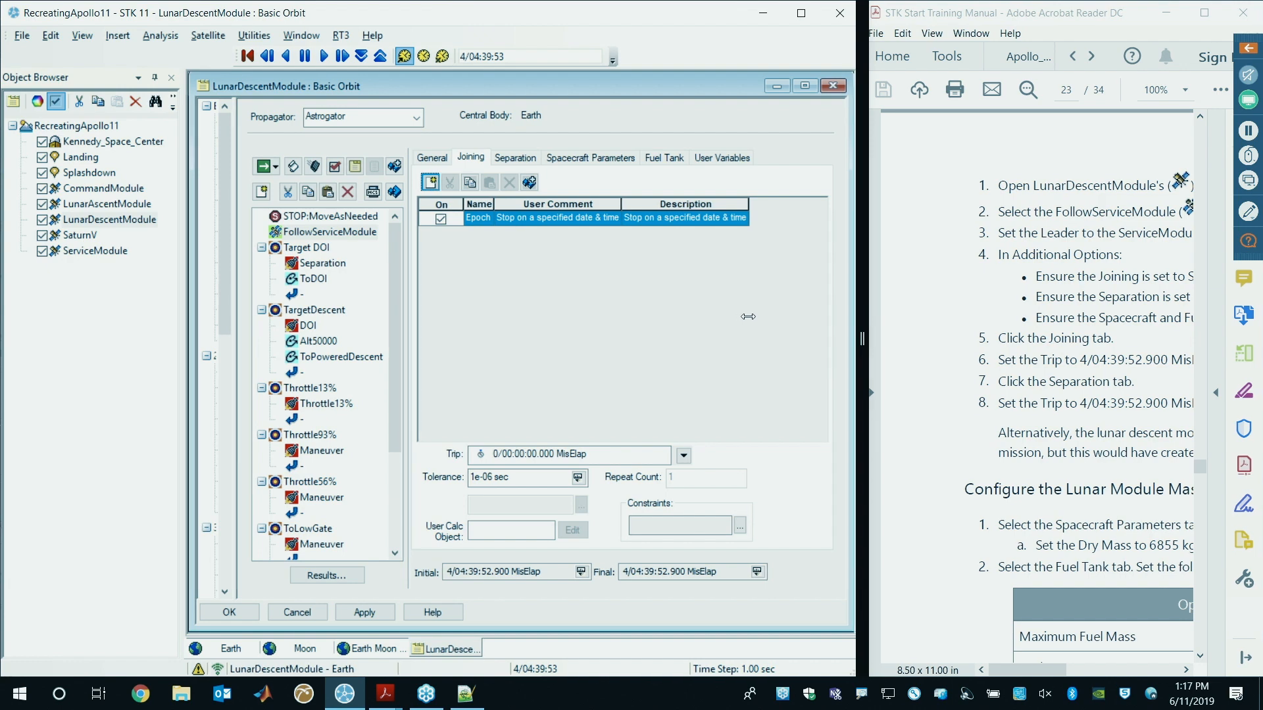
{"action": "left_click_drag", "start_coordinate": [863, 313], "coordinate": [753, 319]}
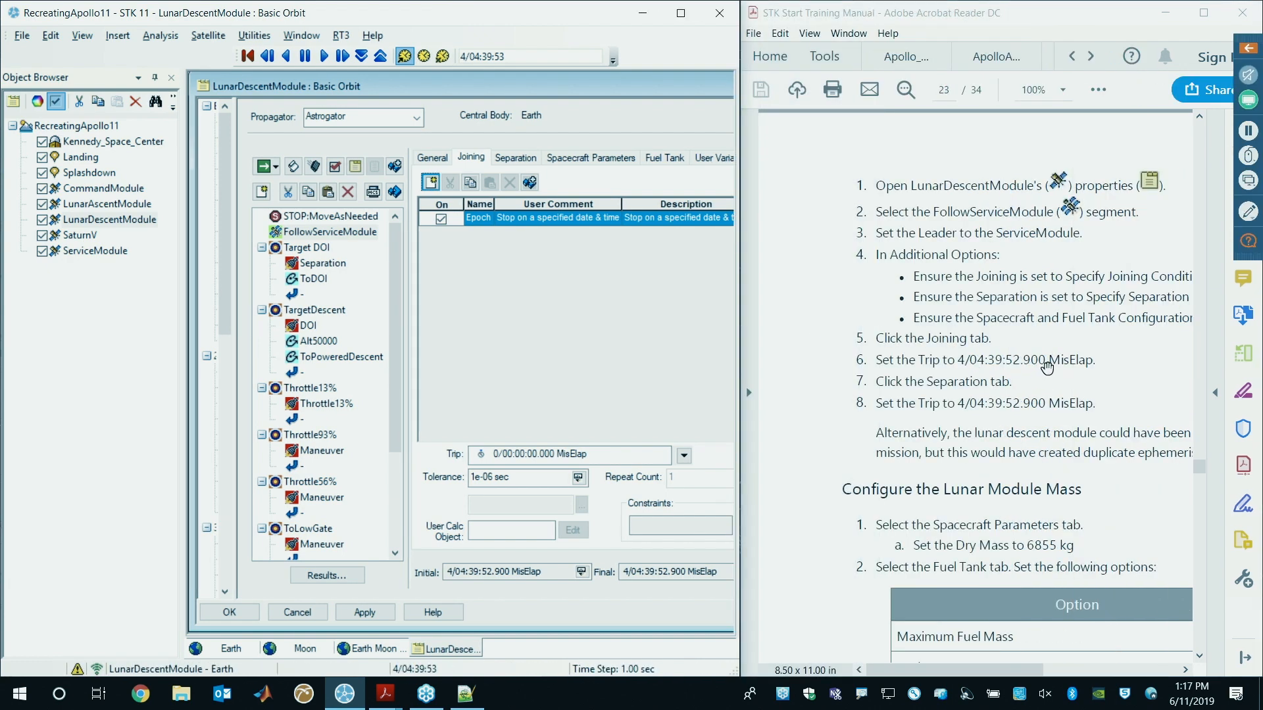
{"action": "left_click", "coordinate": [964, 361]}
{"action": "left_click_drag", "start_coordinate": [960, 360], "coordinate": [1054, 349]}
{"action": "key", "text": "ctrl+c"}
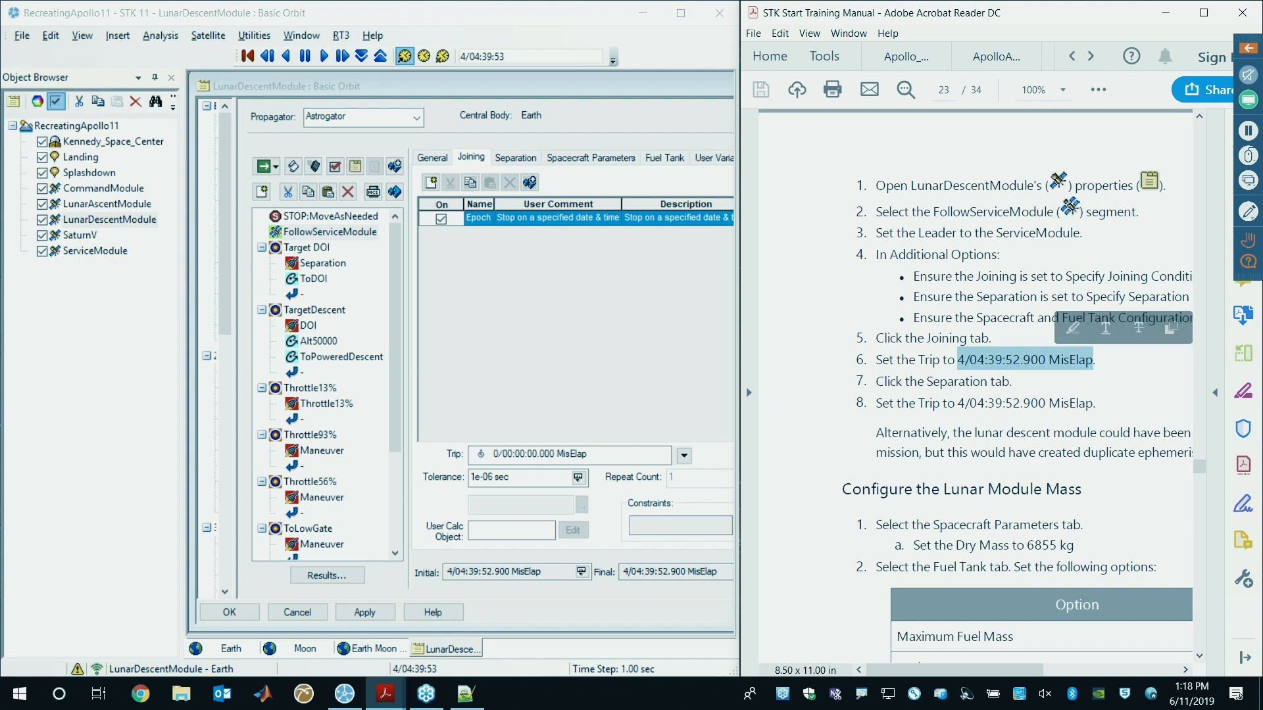
{"action": "left_click_drag", "start_coordinate": [619, 456], "coordinate": [464, 458]}
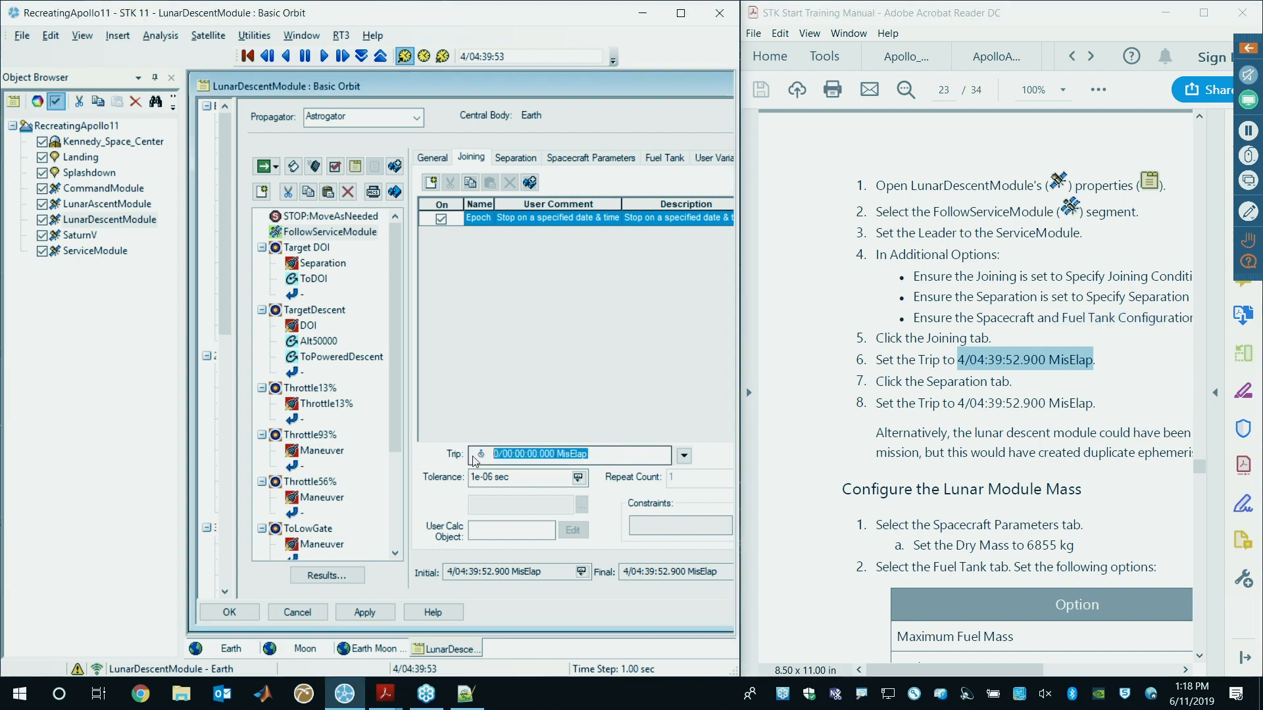
{"action": "key", "text": "ctrl+v"}
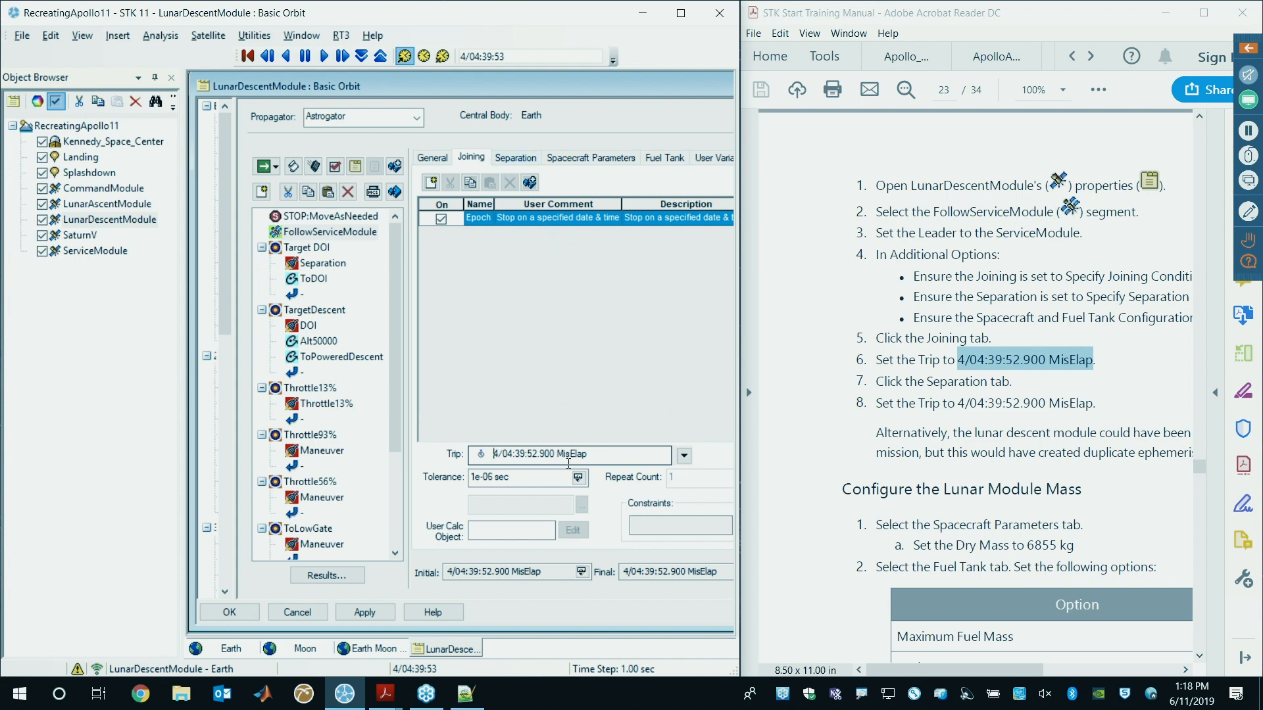
- Set the FollowServiceModule segment's separation Trip to 4/04:39:52.900 MisElap, apply the changes, and bring up the manual's lunar module mass instructions
{"action": "left_click", "coordinate": [517, 164]}
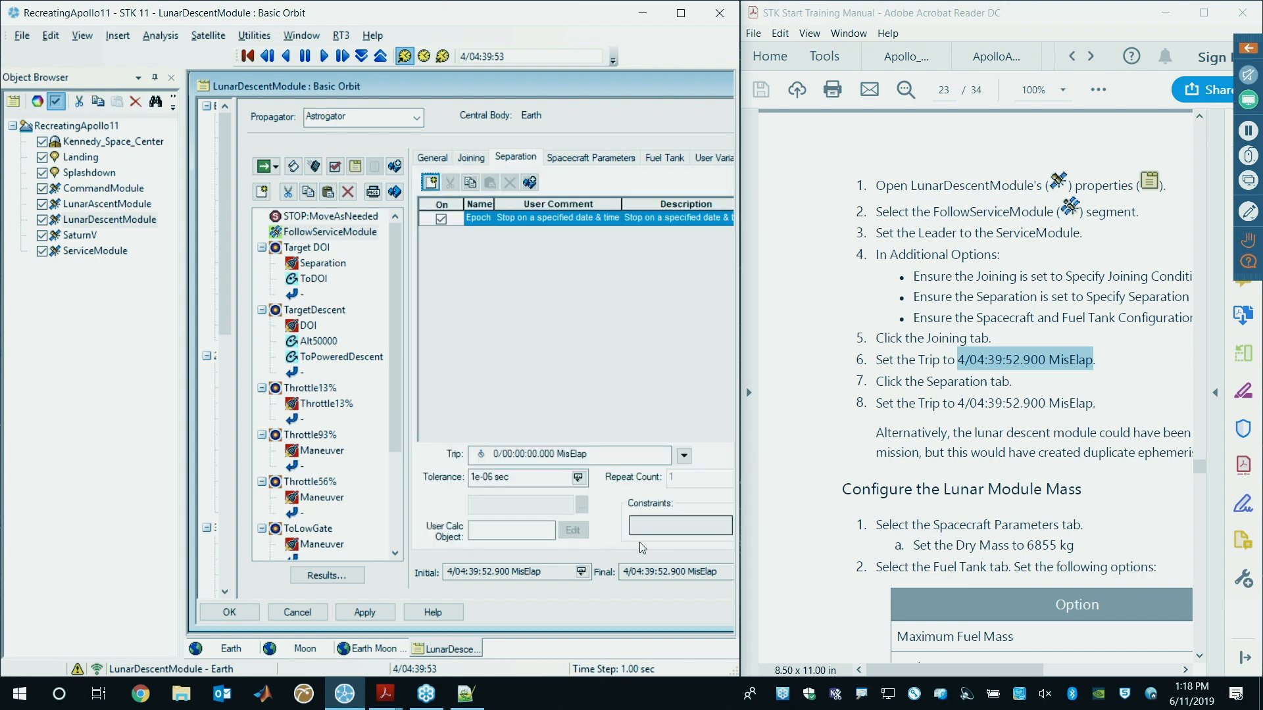
{"action": "key", "text": "Tab"}
{"action": "key", "text": "ctrl+v"}
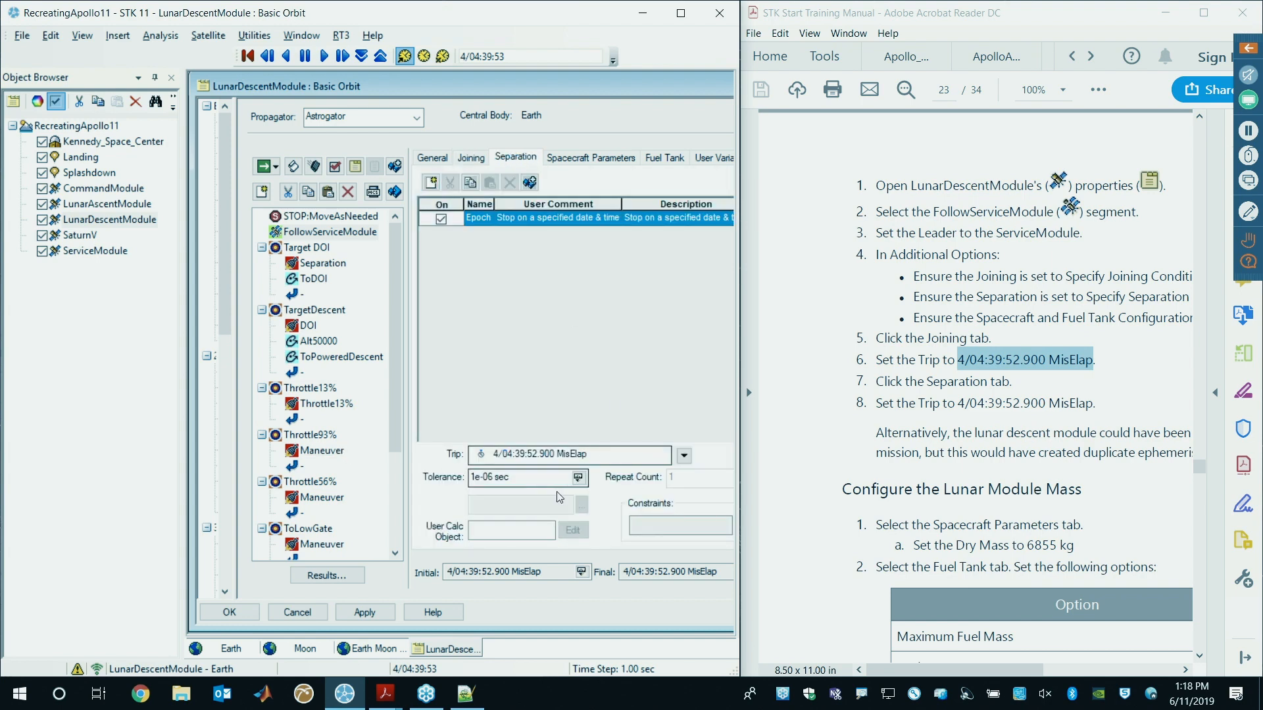
{"action": "left_click", "coordinate": [540, 476]}
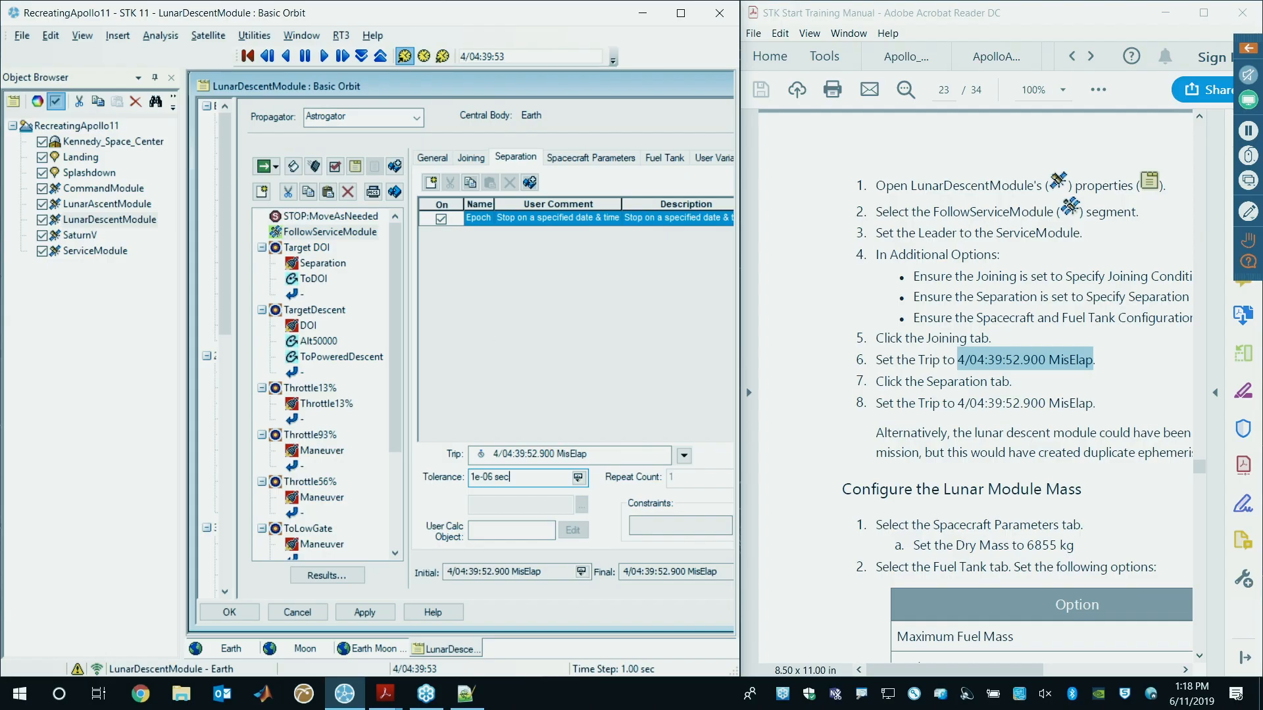
{"action": "left_click", "coordinate": [464, 162]}
{"action": "left_click", "coordinate": [517, 163]}
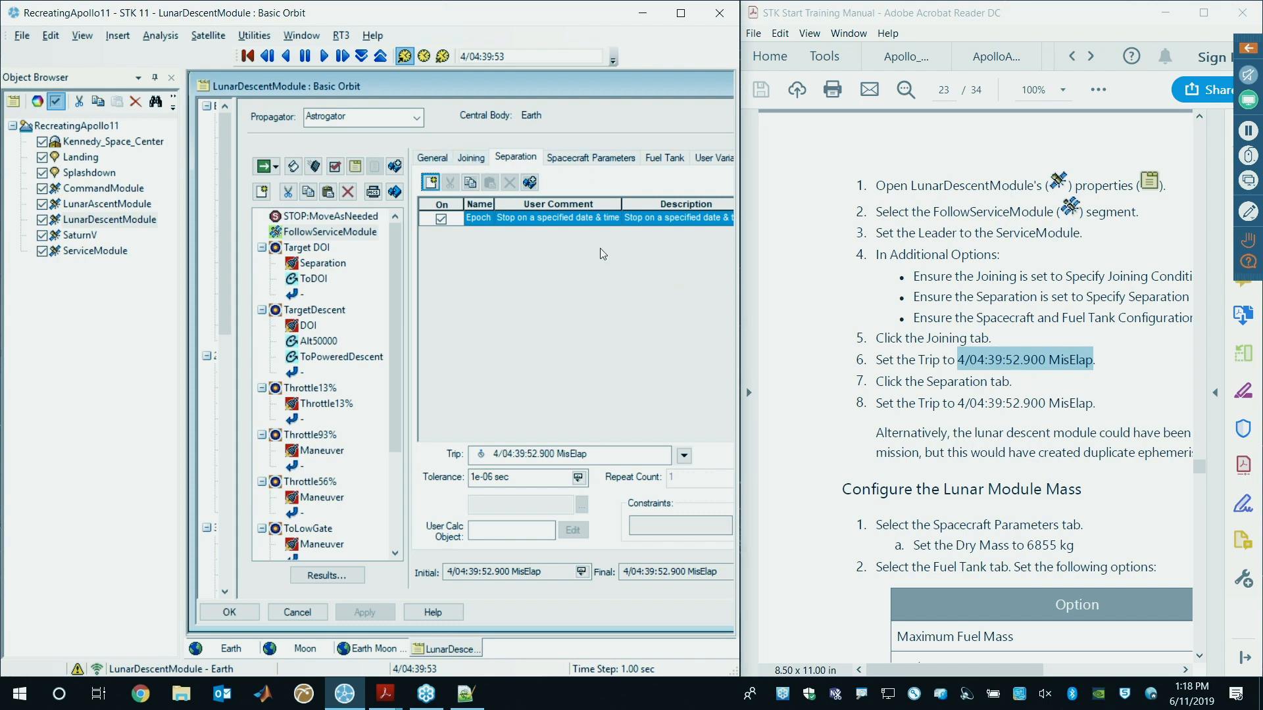
{"action": "scroll", "coordinate": [993, 419], "scroll_direction": "down", "scroll_amount": 3}
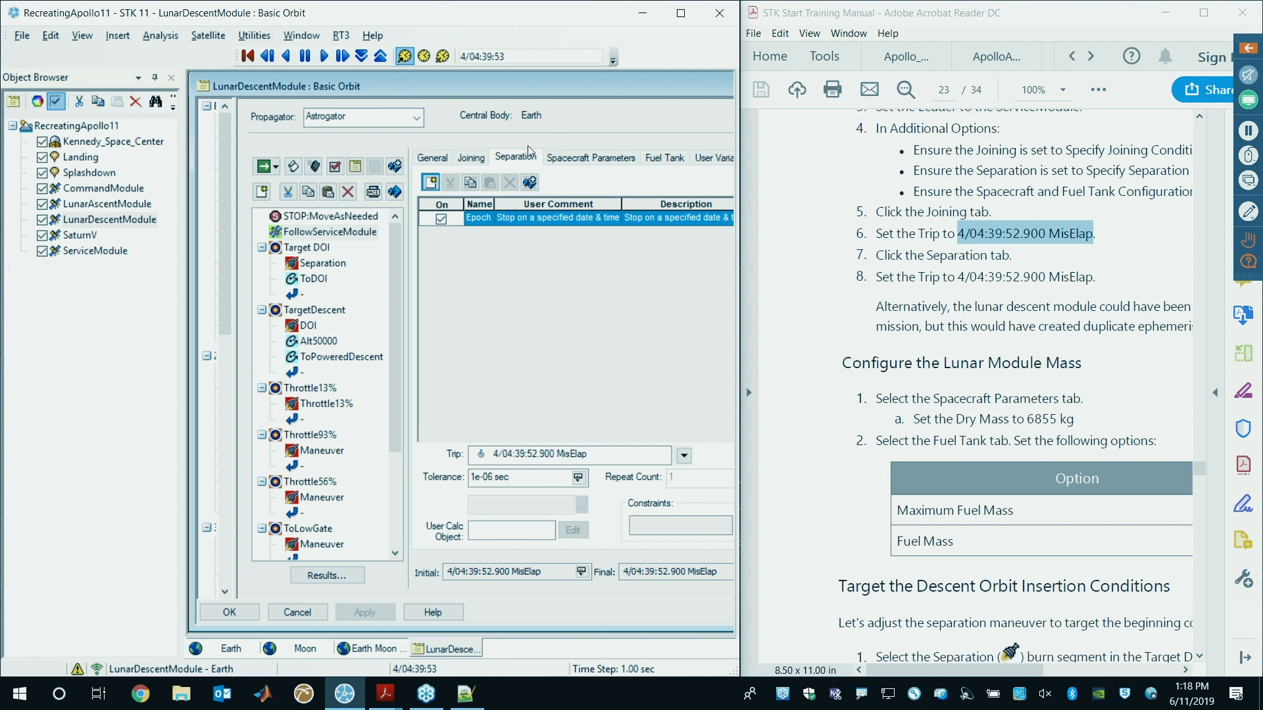
- Copy the dry mass from the manual and set the FollowServiceModule segment's Dry Mass to 6855 kg
{"action": "left_click", "coordinate": [591, 157]}
{"action": "left_click_drag", "start_coordinate": [624, 179], "coordinate": [499, 190]}
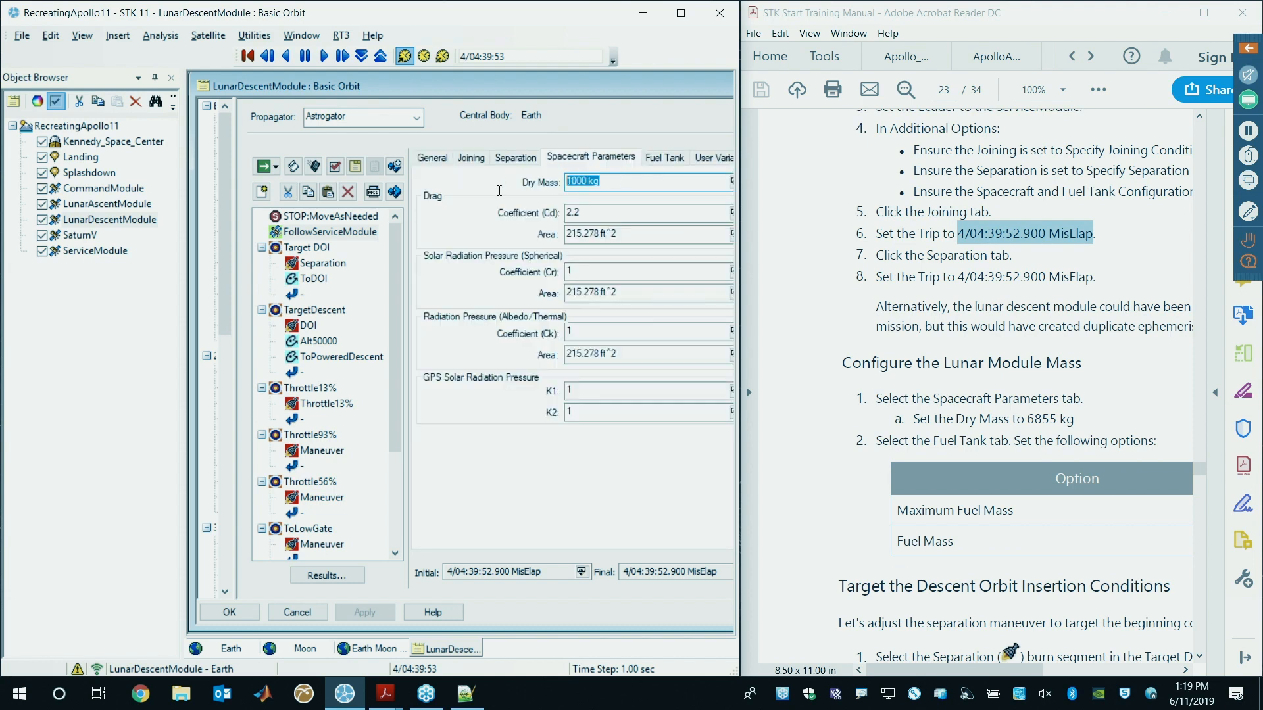
{"action": "left_click_drag", "start_coordinate": [1075, 421], "coordinate": [1029, 422]}
{"action": "key", "text": "ctrl+c"}
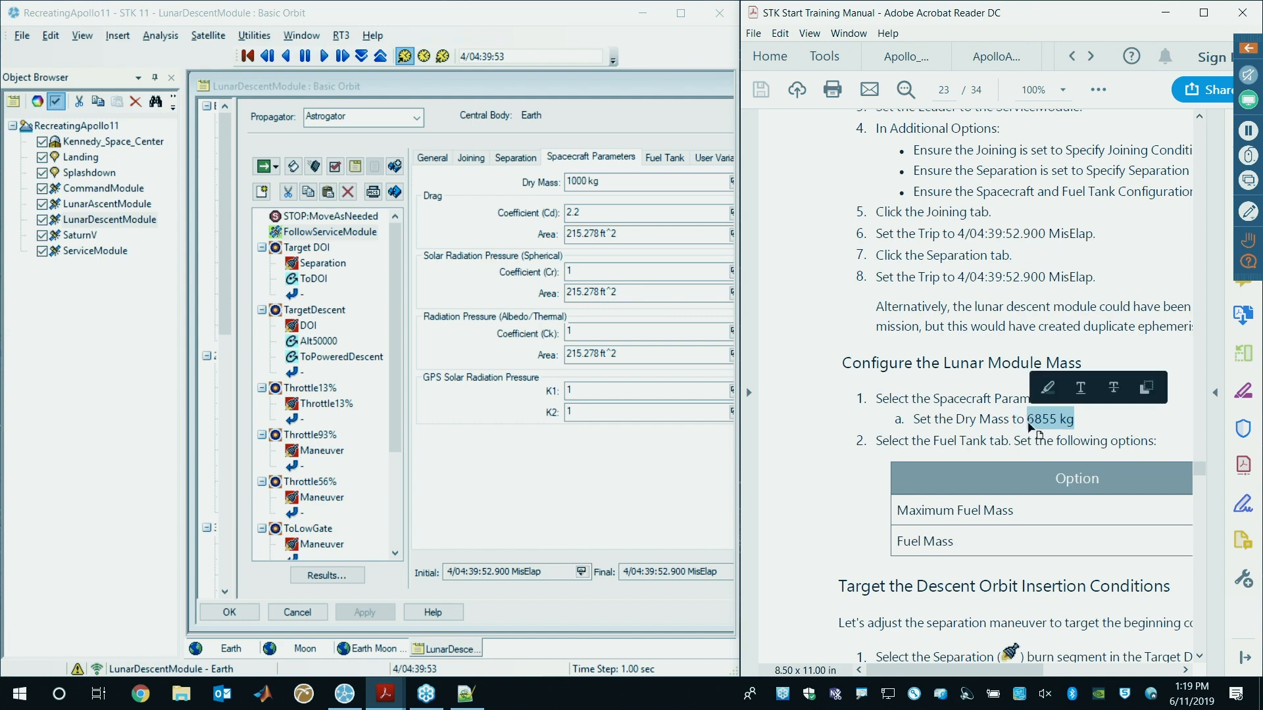
{"action": "left_click", "coordinate": [600, 182]}
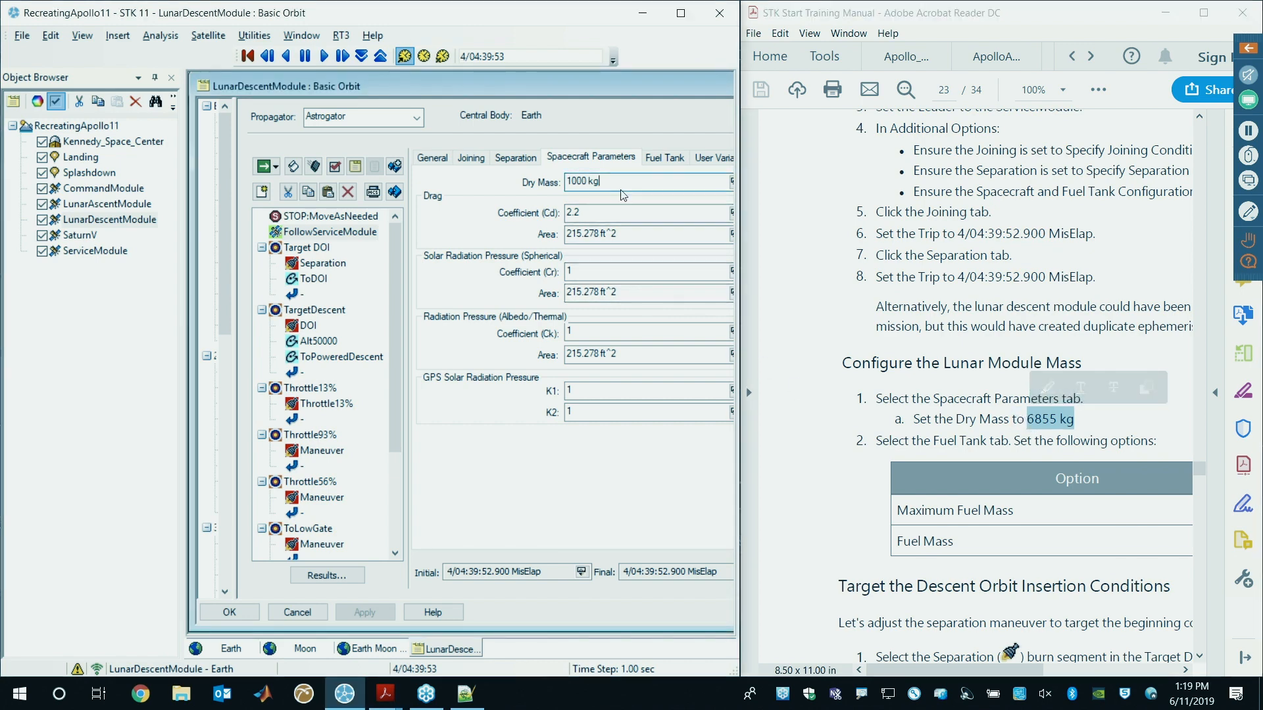
{"action": "triple_click", "coordinate": [599, 182]}
{"action": "key", "text": "ctrl+v"}
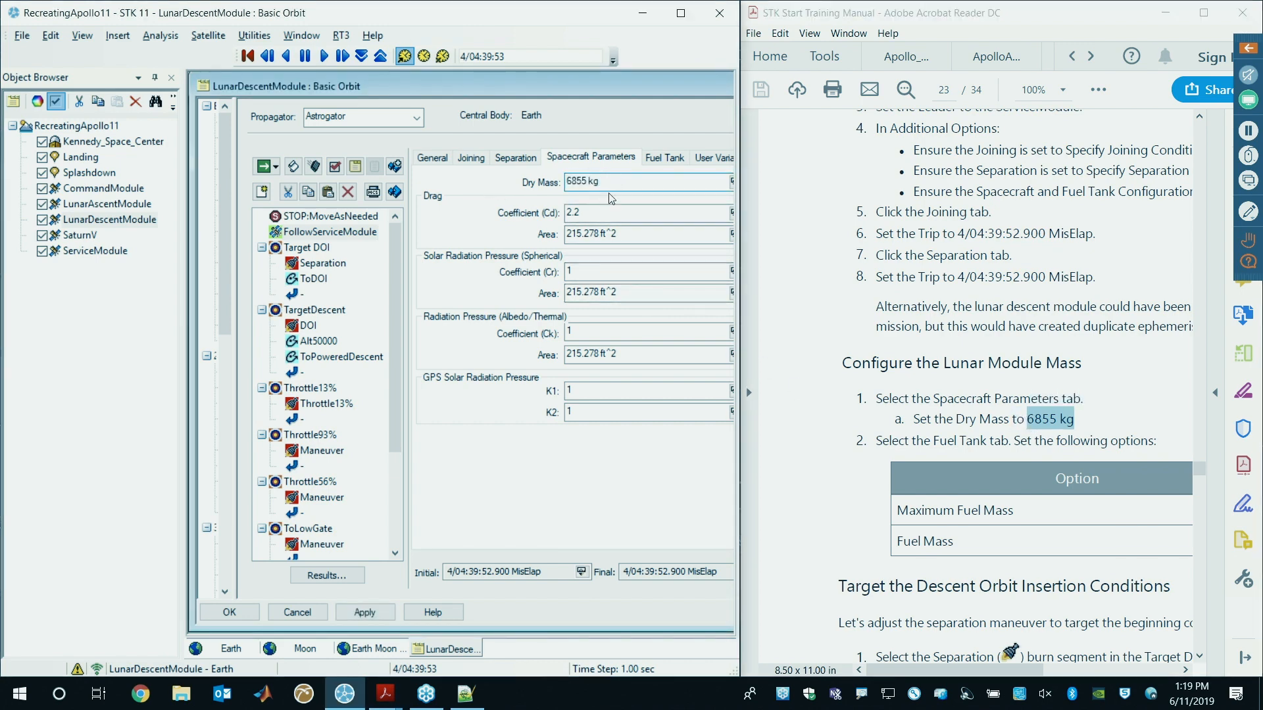
{"action": "left_click", "coordinate": [606, 209]}
{"action": "left_click_drag", "start_coordinate": [606, 181], "coordinate": [566, 186]}
- Copy the fuel value from the manual, set the segment's Maximum Fuel Mass and Fuel Mass to 8248 kg, and return to its general settings
{"action": "left_click", "coordinate": [665, 158]}
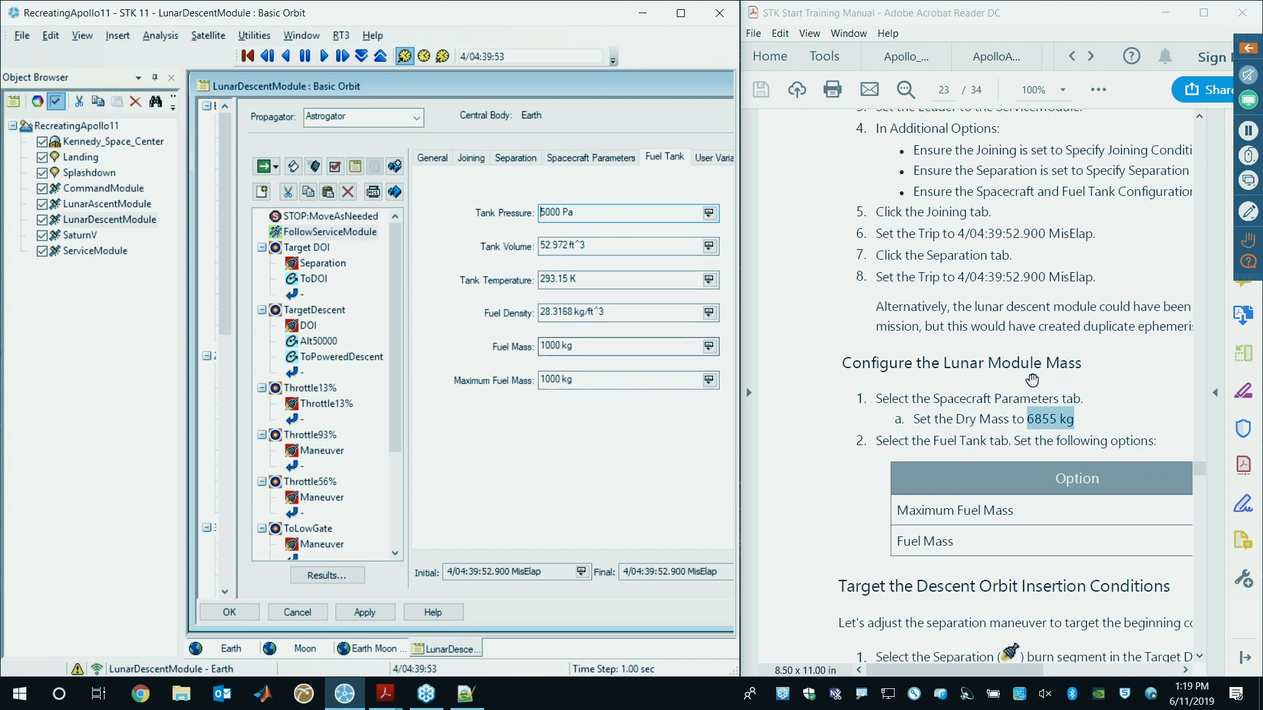
{"action": "scroll", "coordinate": [1032, 381], "scroll_direction": "down", "scroll_amount": 1}
{"action": "left_click_drag", "start_coordinate": [941, 670], "coordinate": [1079, 658]}
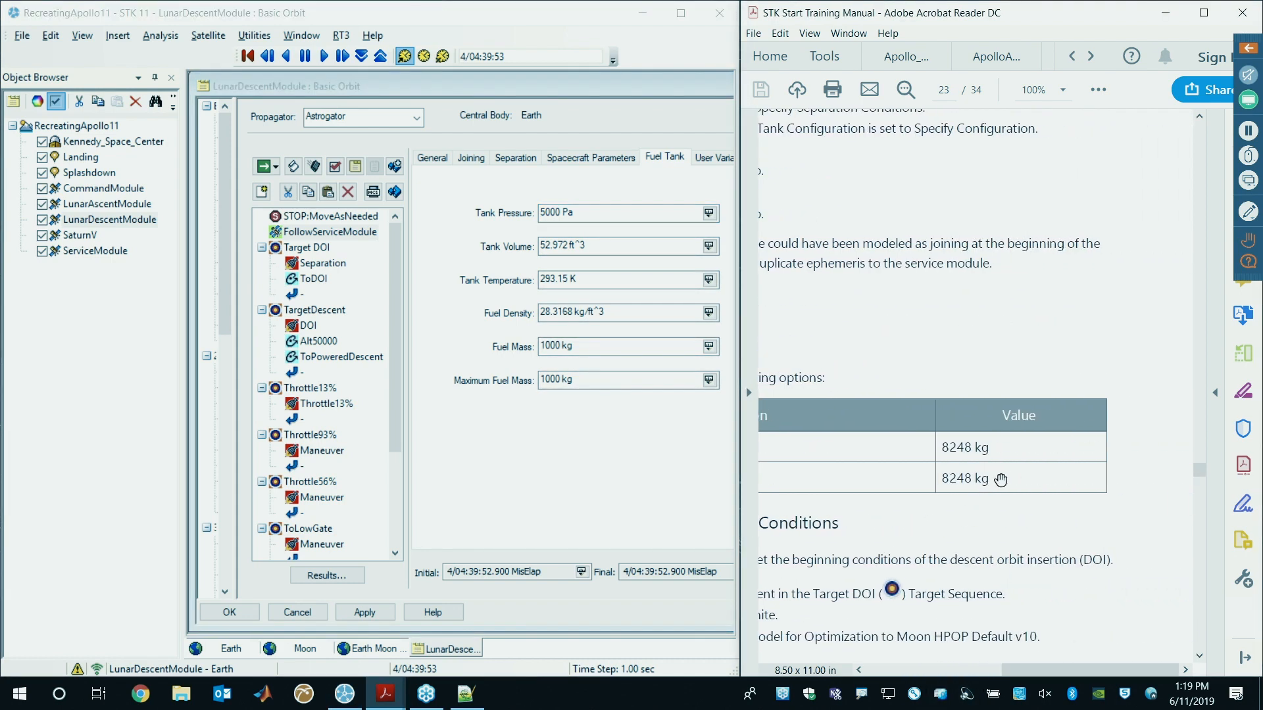
{"action": "left_click_drag", "start_coordinate": [994, 479], "coordinate": [951, 485]}
{"action": "key", "text": "ctrl+c"}
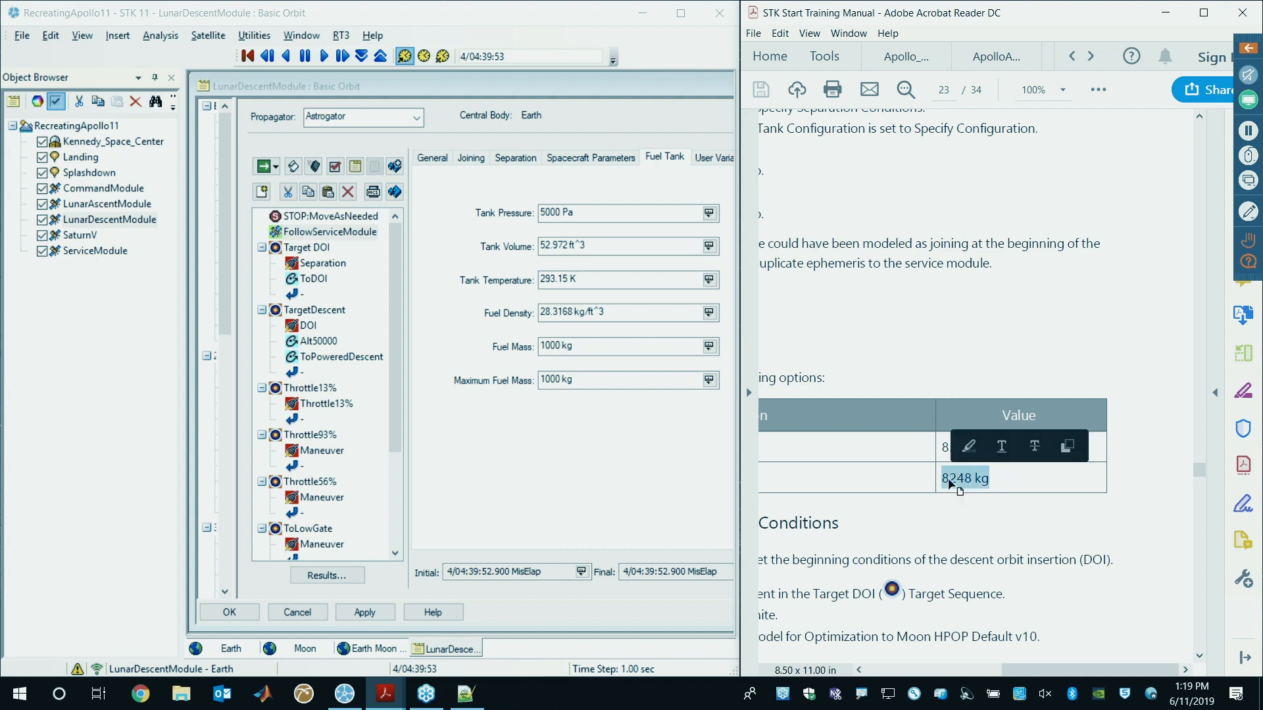
{"action": "left_click_drag", "start_coordinate": [578, 380], "coordinate": [527, 382]}
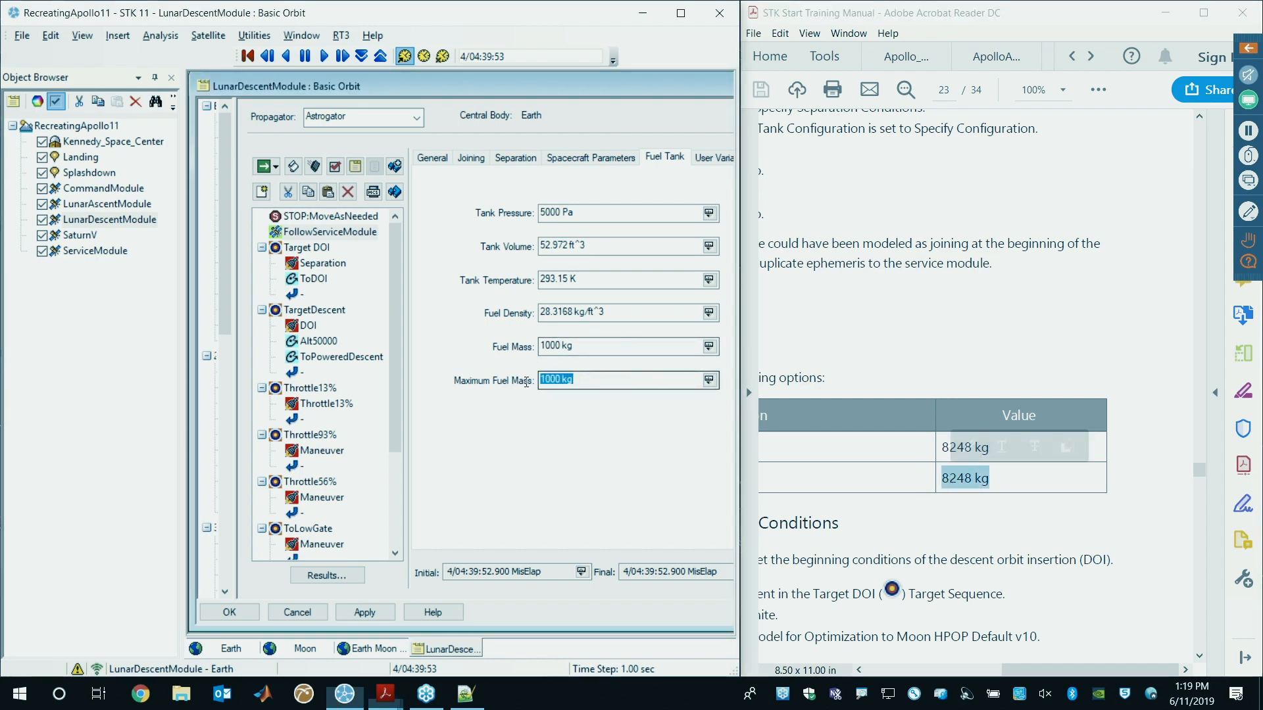
{"action": "key", "text": "ctrl+v"}
{"action": "left_click_drag", "start_coordinate": [591, 348], "coordinate": [530, 353]}
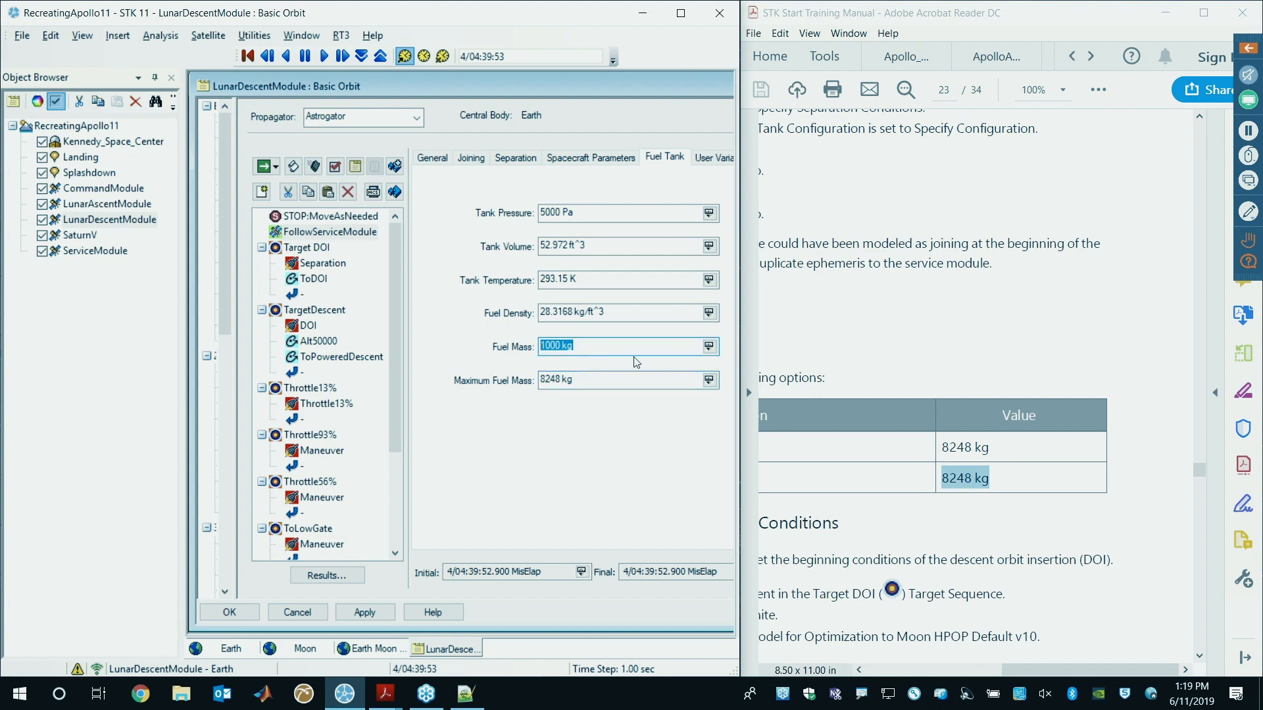
{"action": "key", "text": "ctrl+v"}
{"action": "left_click", "coordinate": [583, 380]}
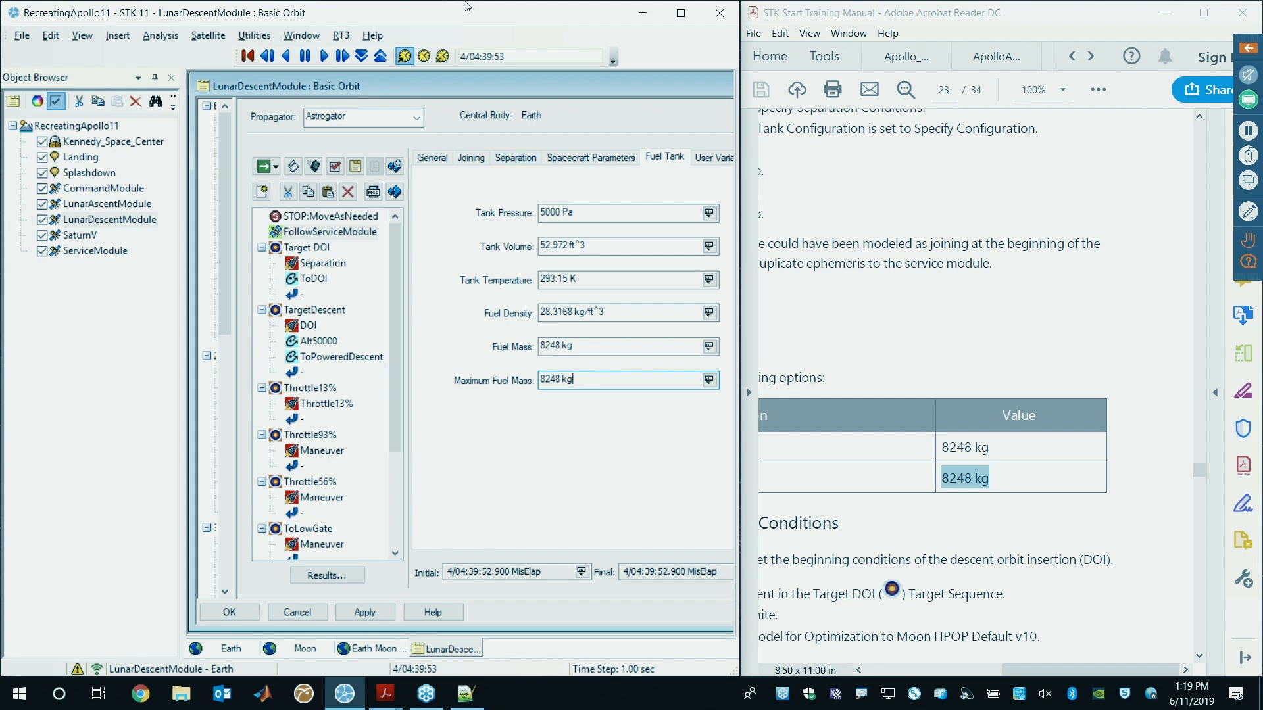
{"action": "left_click", "coordinate": [432, 158]}
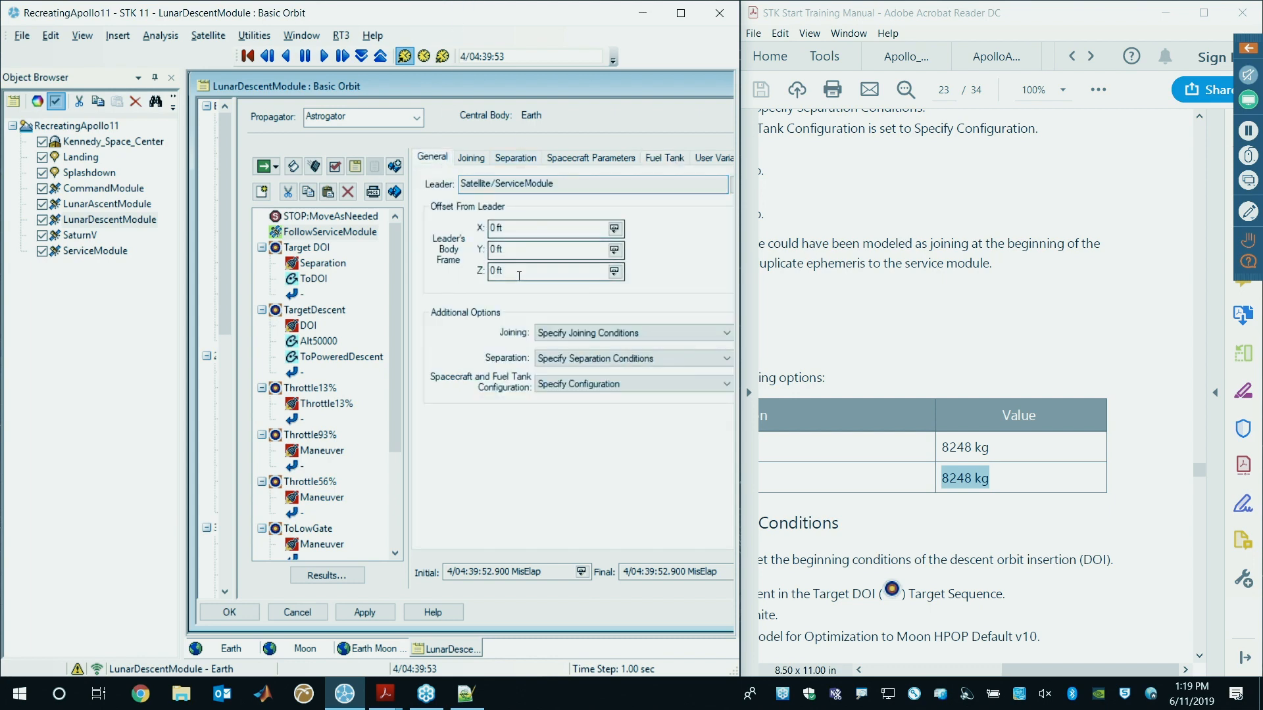
- Following the manual, set the finite propagator and force model of Target DOI's Separation maneuver to Moon HPOP Default v10
{"action": "left_click", "coordinate": [971, 439]}
{"action": "scroll", "coordinate": [875, 382], "scroll_direction": "down", "scroll_amount": 2}
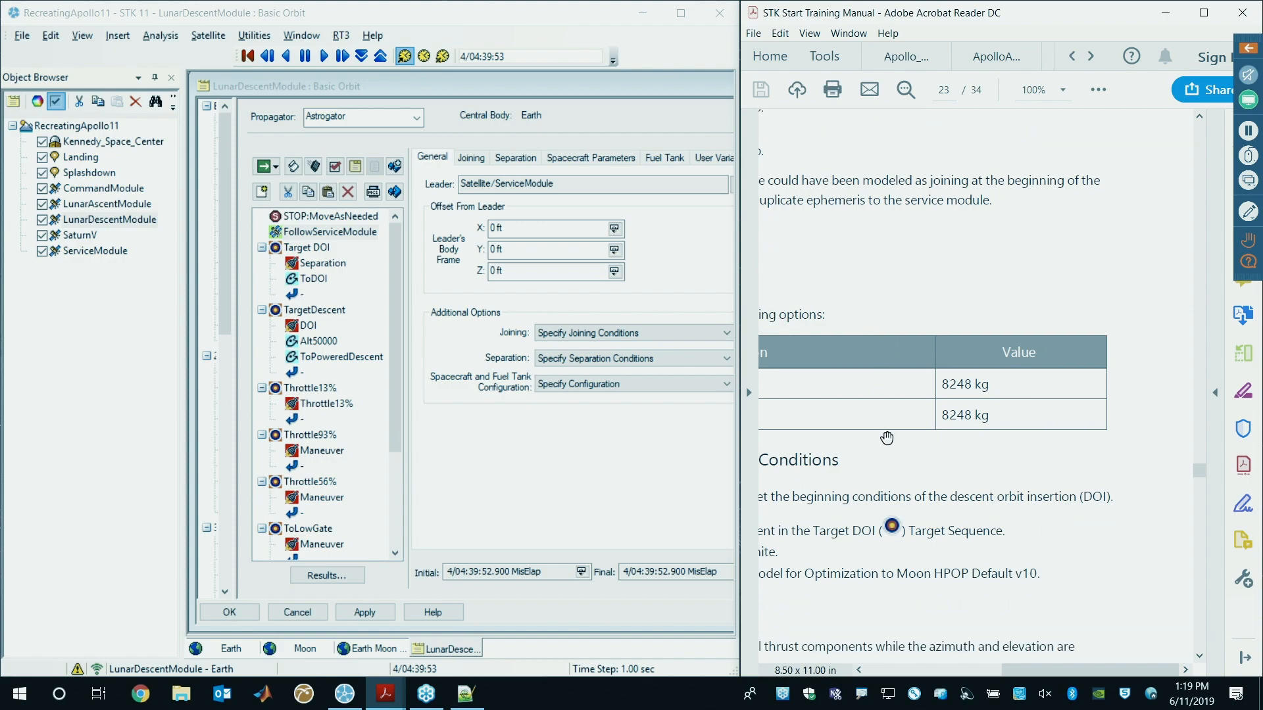
{"action": "scroll", "coordinate": [973, 394], "scroll_direction": "left", "scroll_amount": 3}
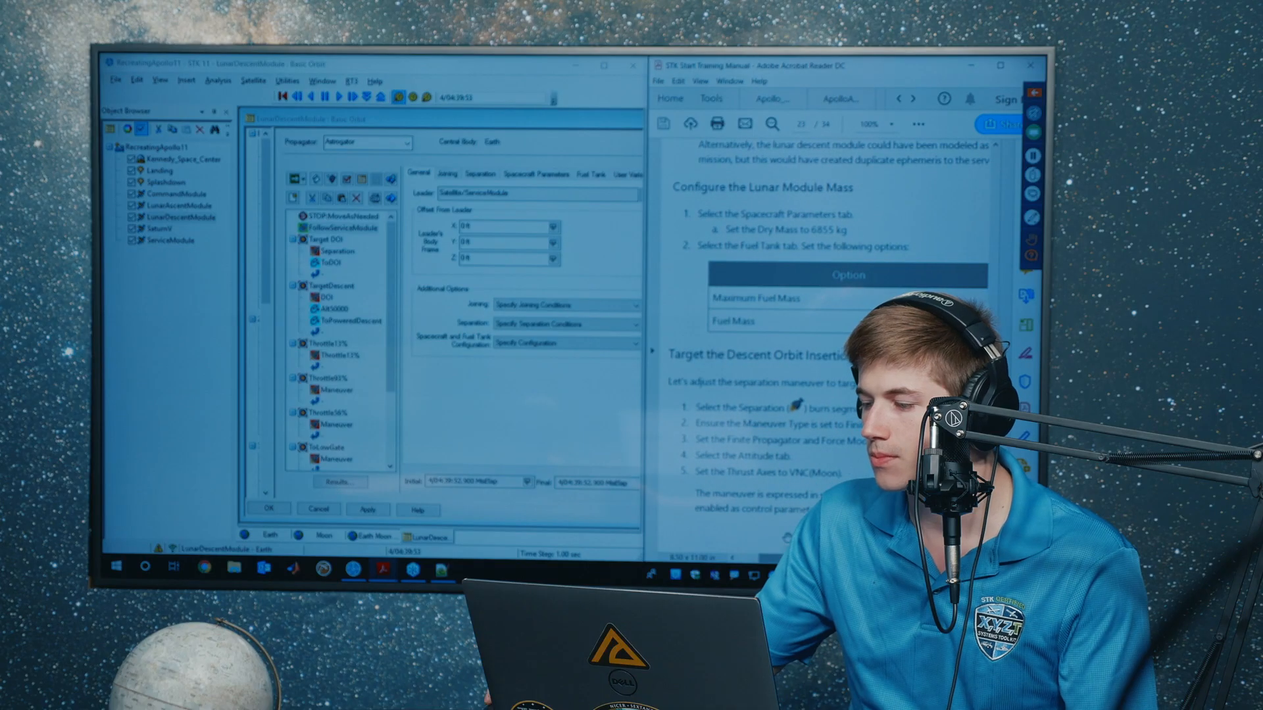
{"action": "scroll", "coordinate": [767, 287], "scroll_direction": "down", "scroll_amount": 2}
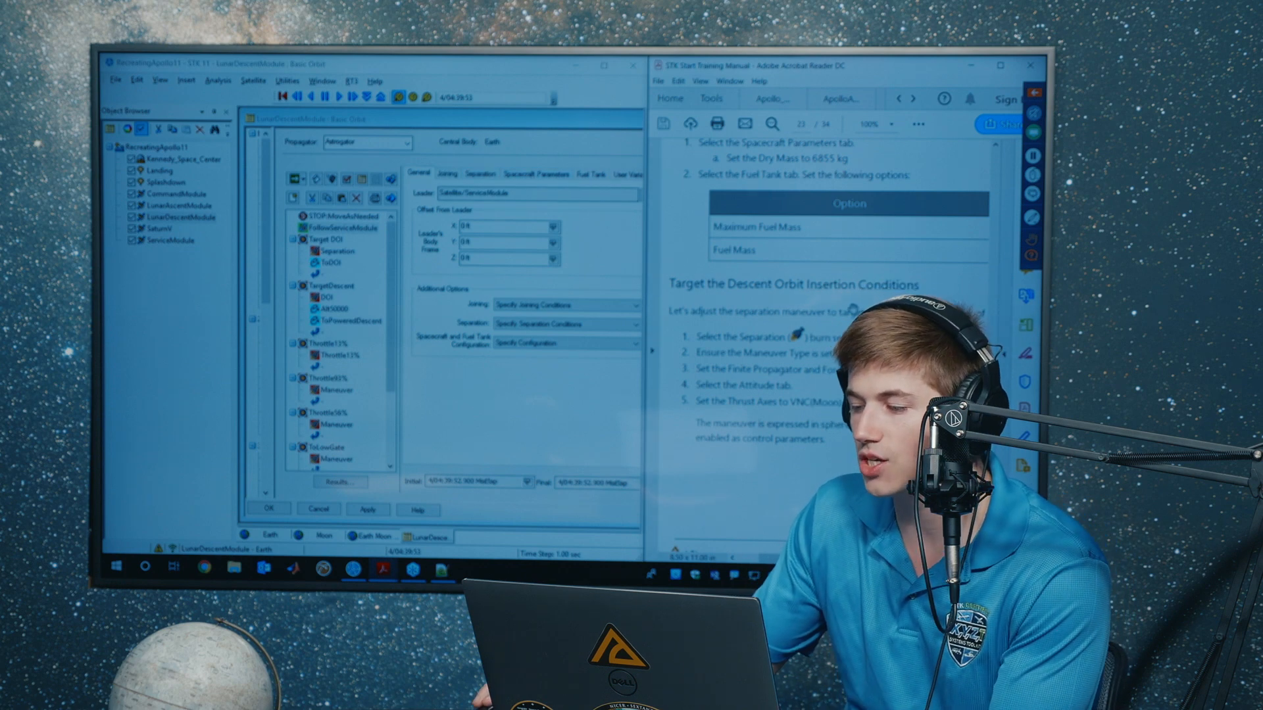
{"action": "scroll", "coordinate": [822, 296], "scroll_direction": "down", "scroll_amount": 2}
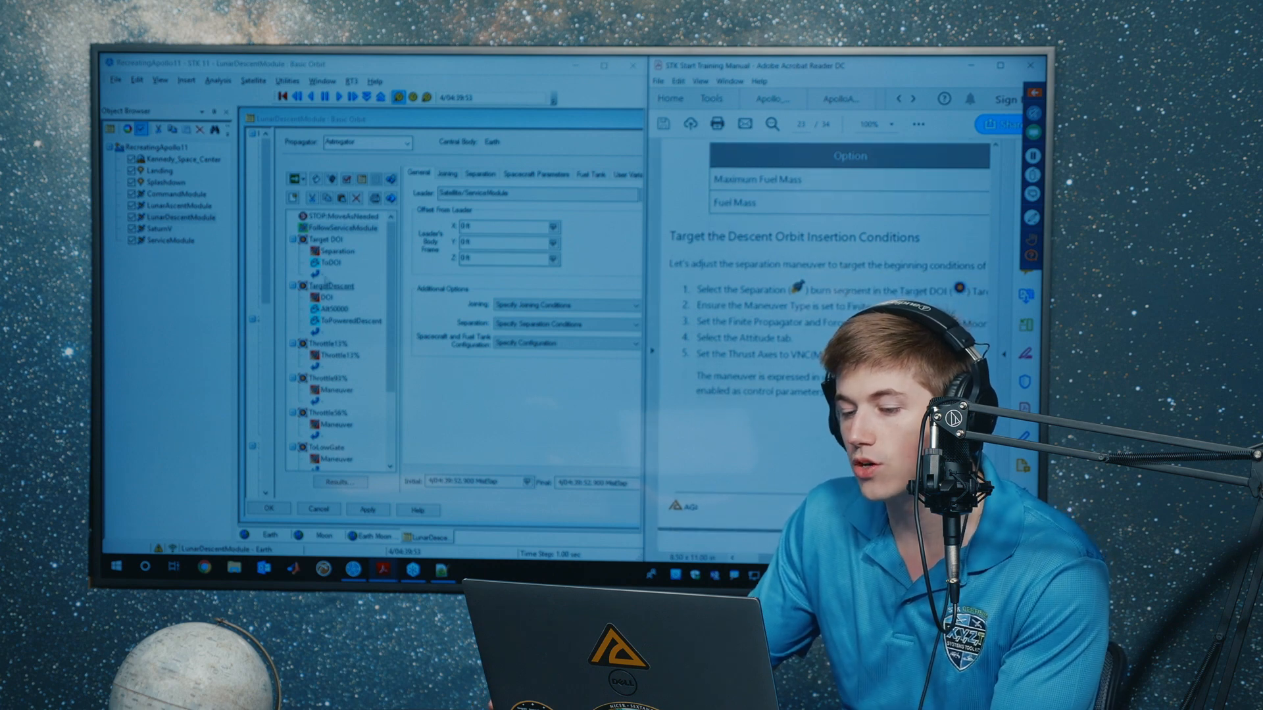
{"action": "scroll", "coordinate": [809, 333], "scroll_direction": "down", "scroll_amount": 2}
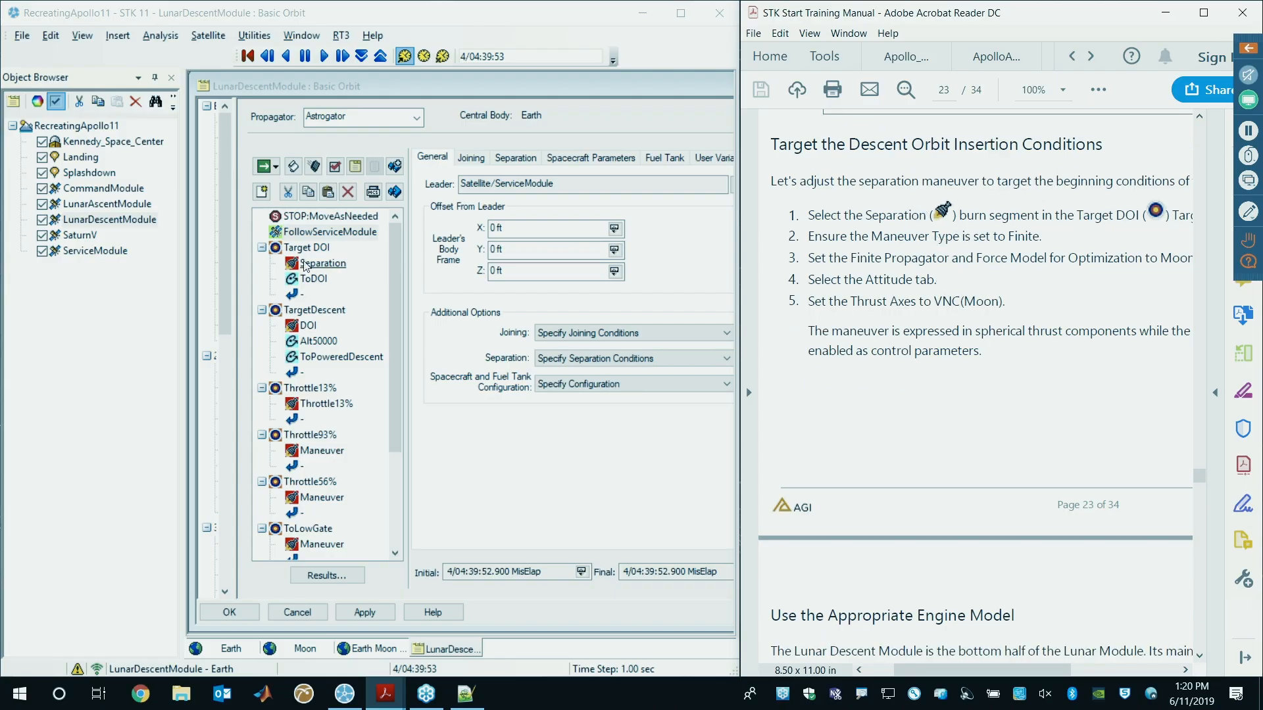
{"action": "left_click", "coordinate": [319, 263]}
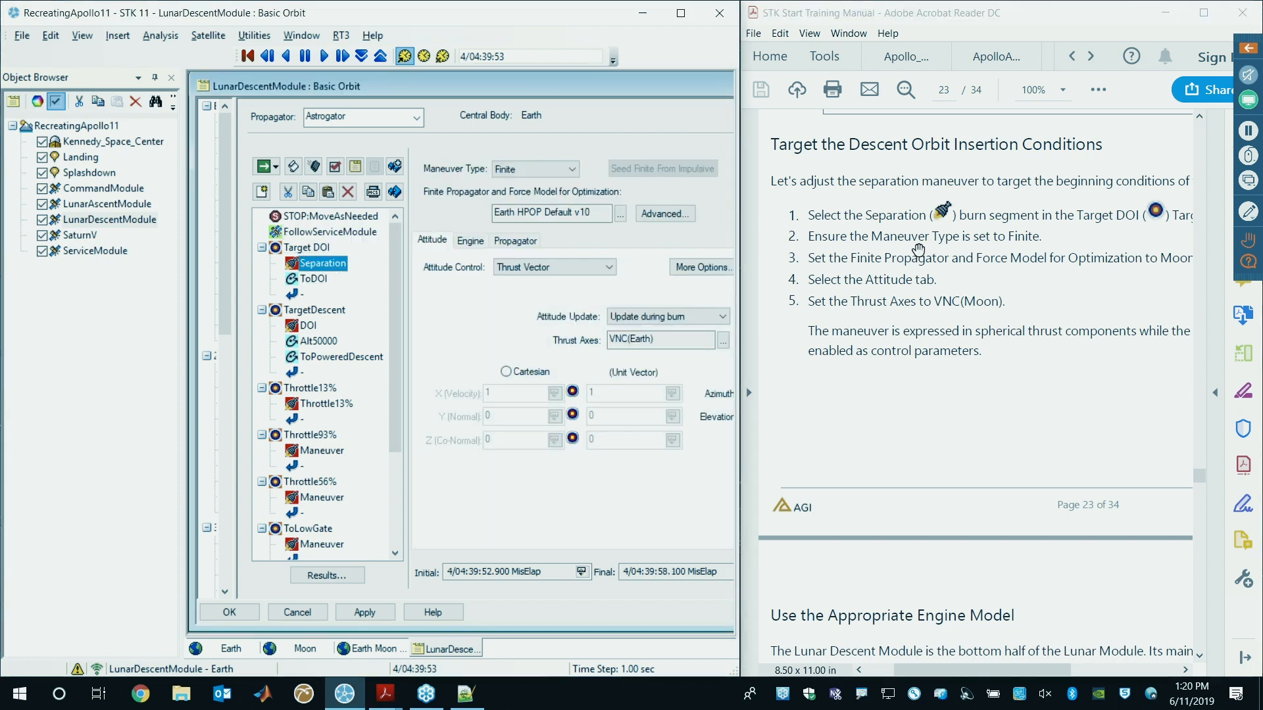
{"action": "triple_click", "coordinate": [606, 214]}
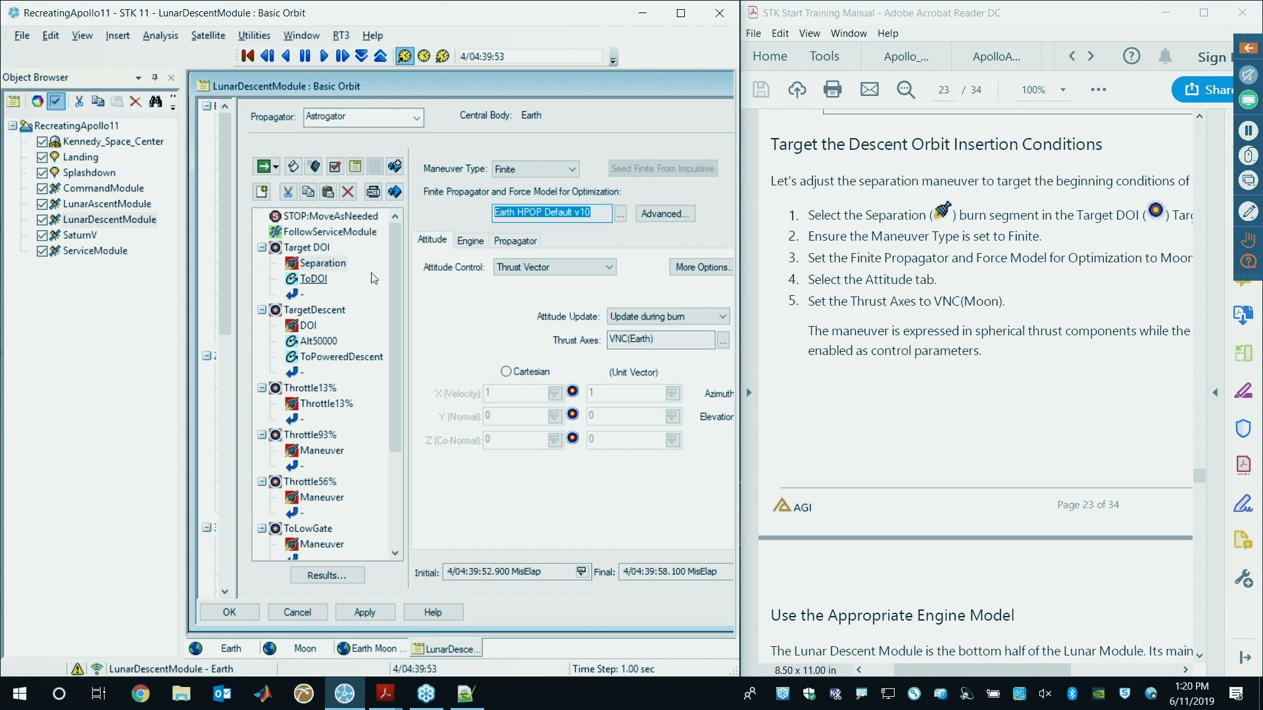
{"action": "left_click", "coordinate": [619, 215]}
{"action": "left_click_drag", "start_coordinate": [401, 112], "coordinate": [620, 165]}
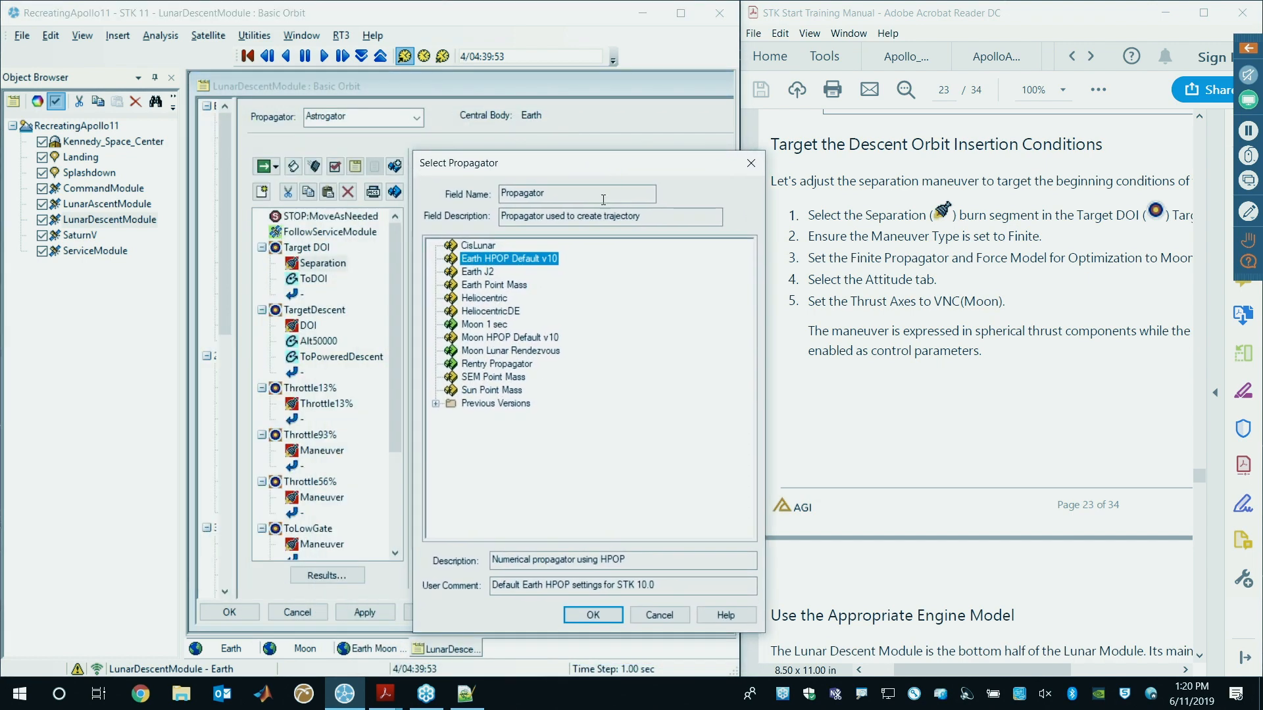
{"action": "double_click", "coordinate": [492, 338]}
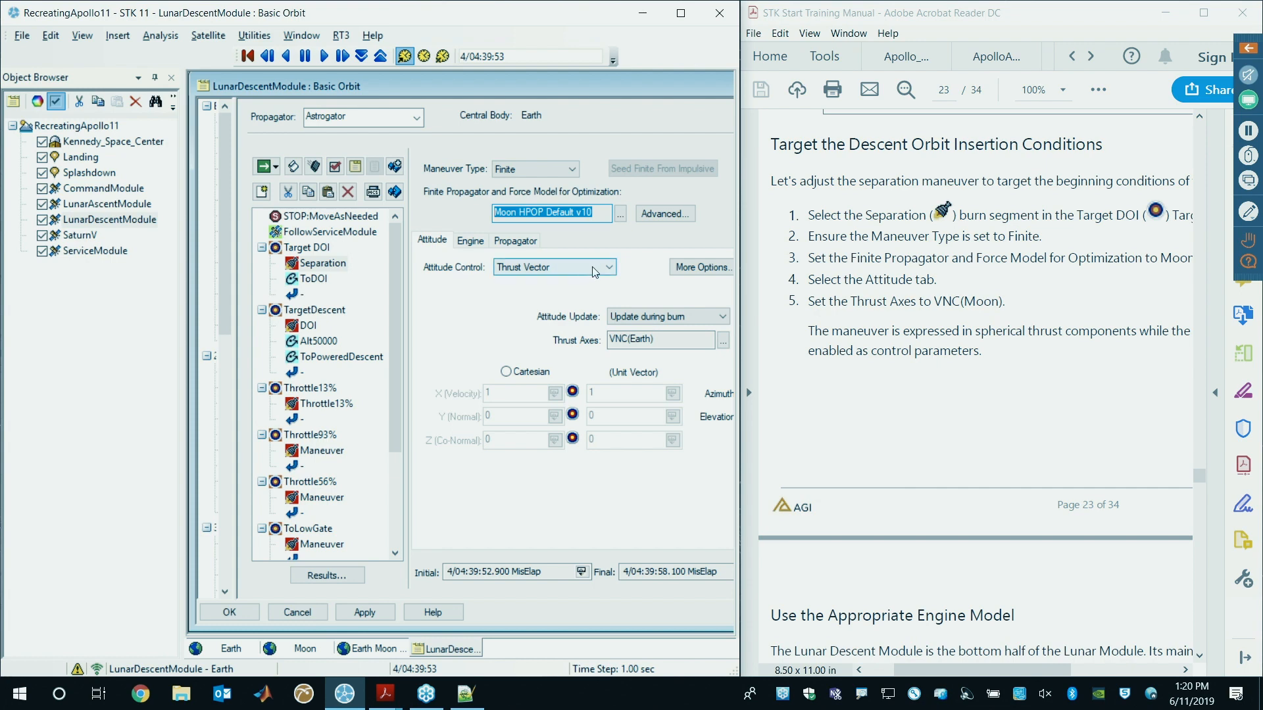
- Set the Thrust Axes of the Separation maneuver's attitude to VNC(Moon)
{"action": "left_click", "coordinate": [609, 338]}
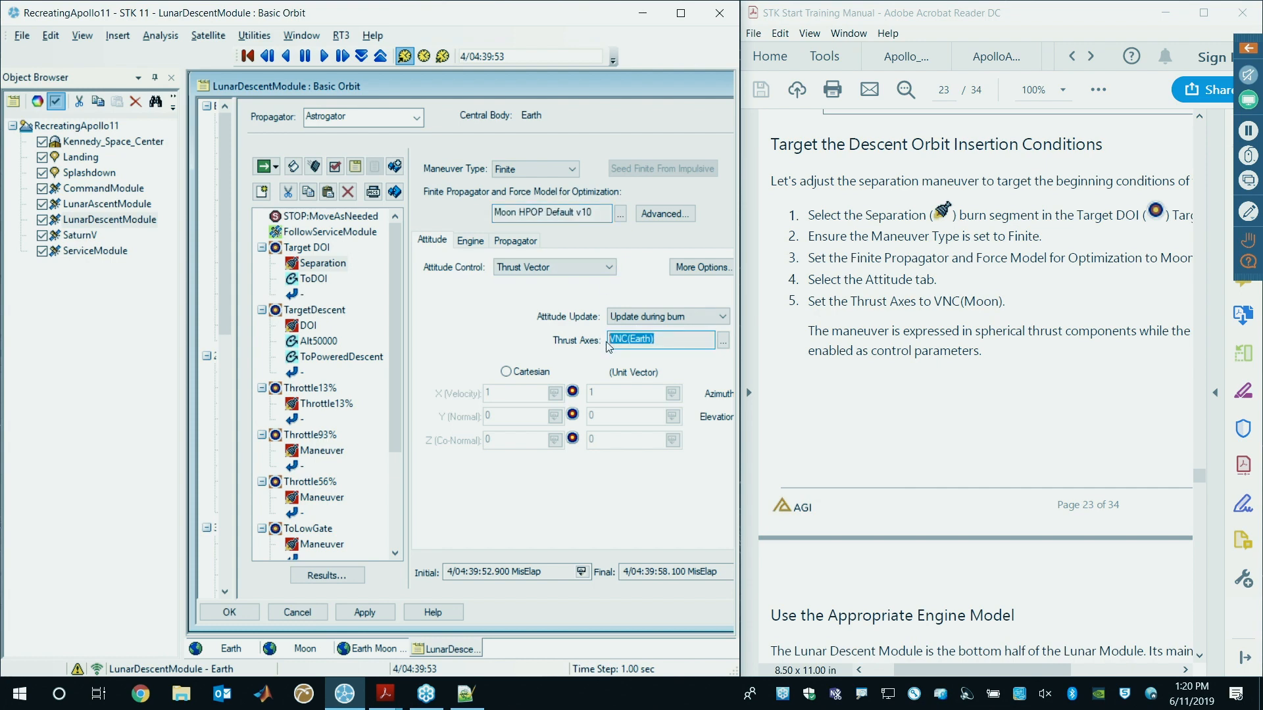
{"action": "left_click", "coordinate": [724, 341]}
{"action": "scroll", "coordinate": [472, 387], "scroll_direction": "down", "scroll_amount": 2}
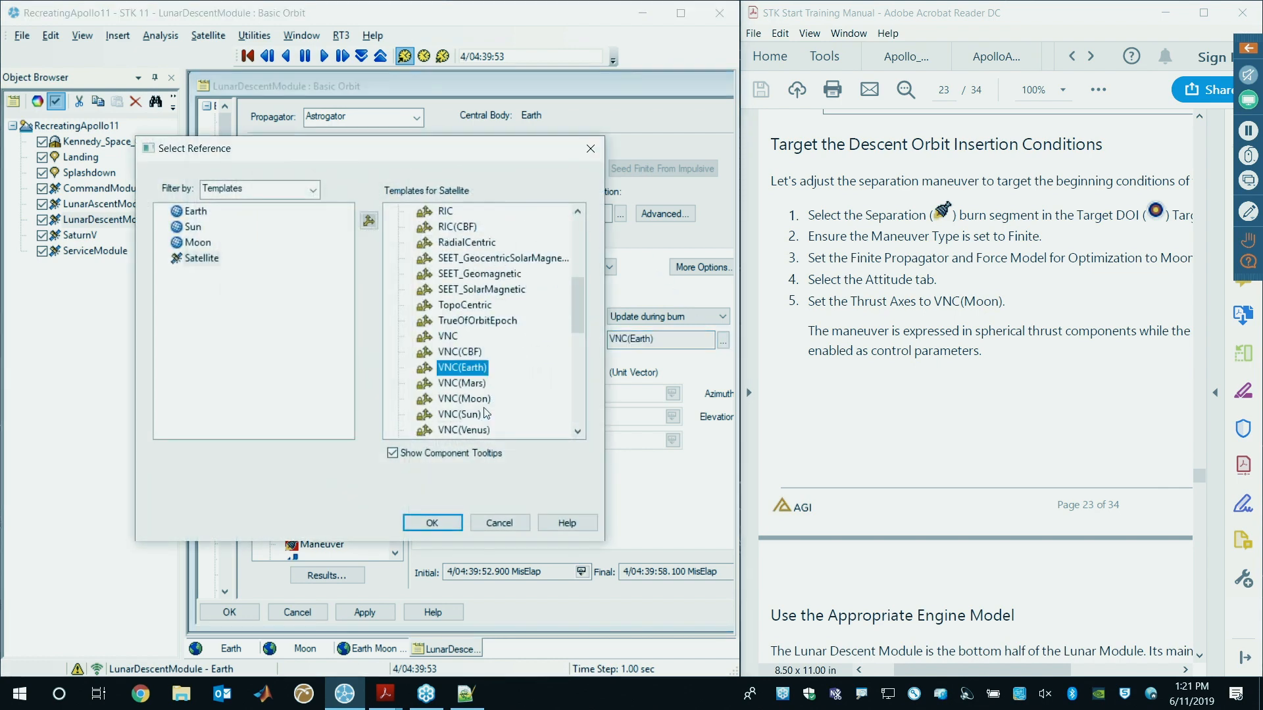
{"action": "double_click", "coordinate": [463, 352]}
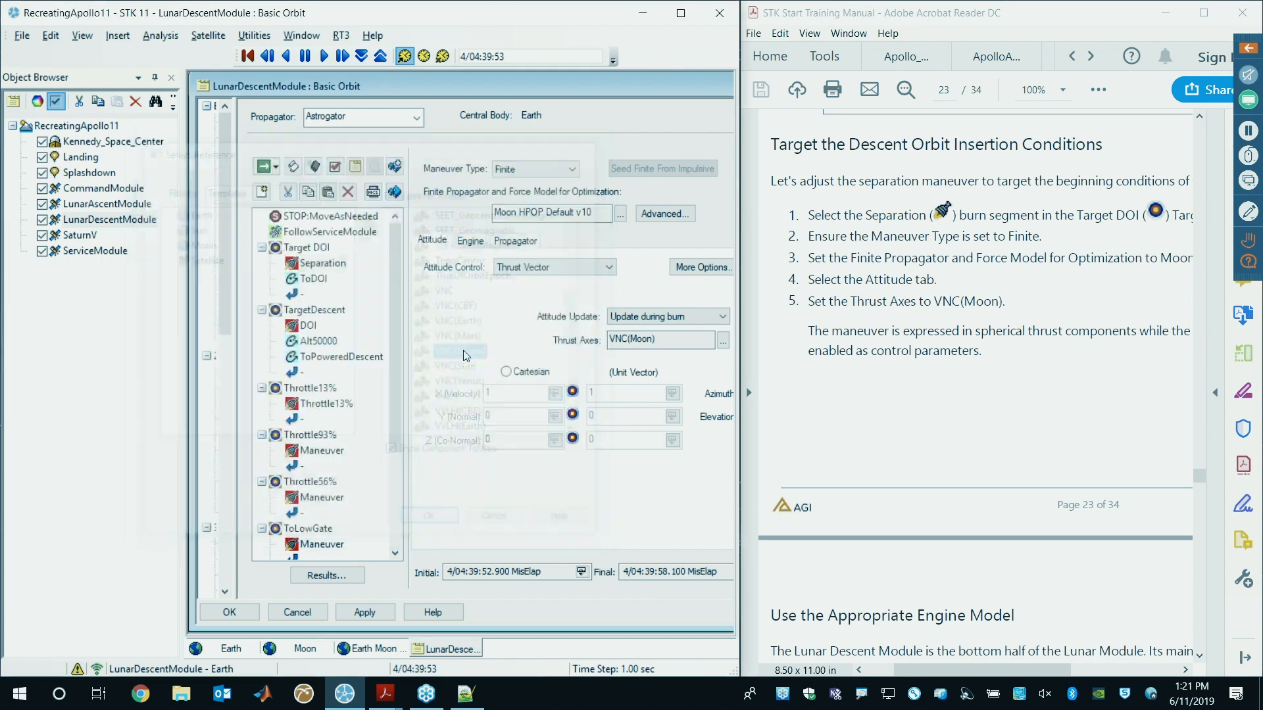
- Bring up the manual's engine model instructions and reposition the orbit properties window to reveal the spherical thrust components
{"action": "left_click", "coordinate": [881, 301]}
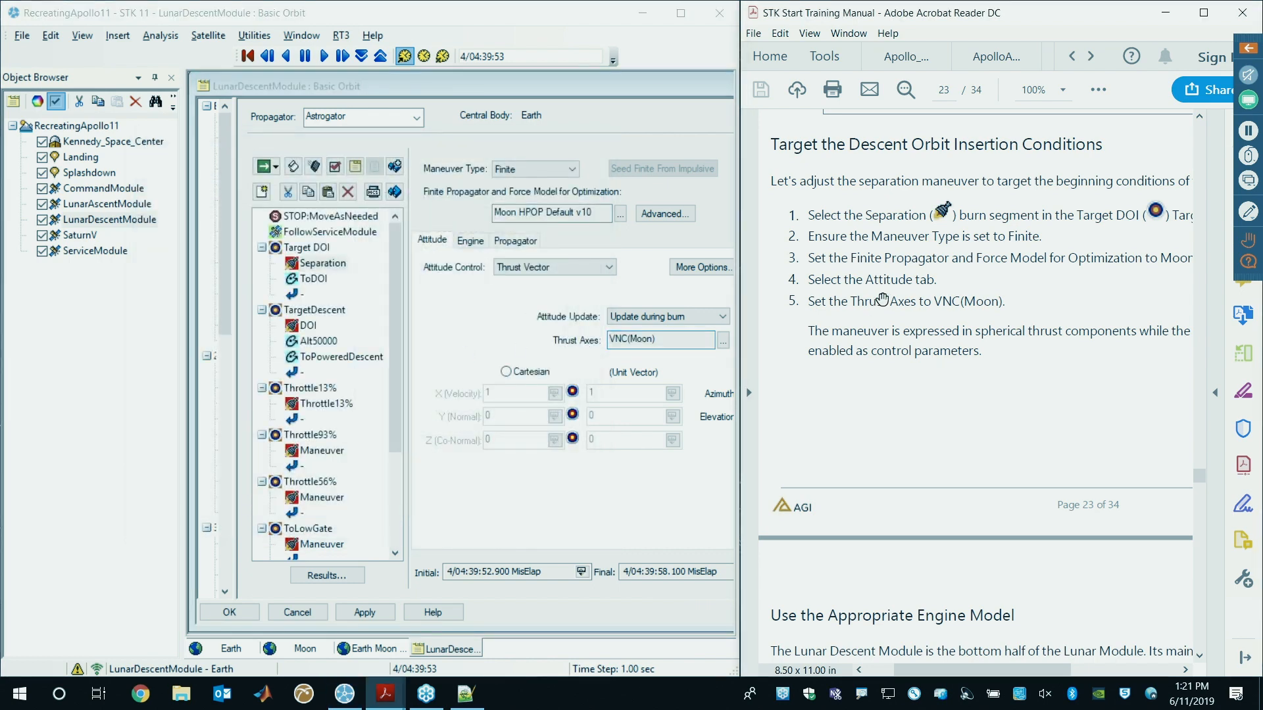
{"action": "scroll", "coordinate": [1007, 277], "scroll_direction": "down", "scroll_amount": 1}
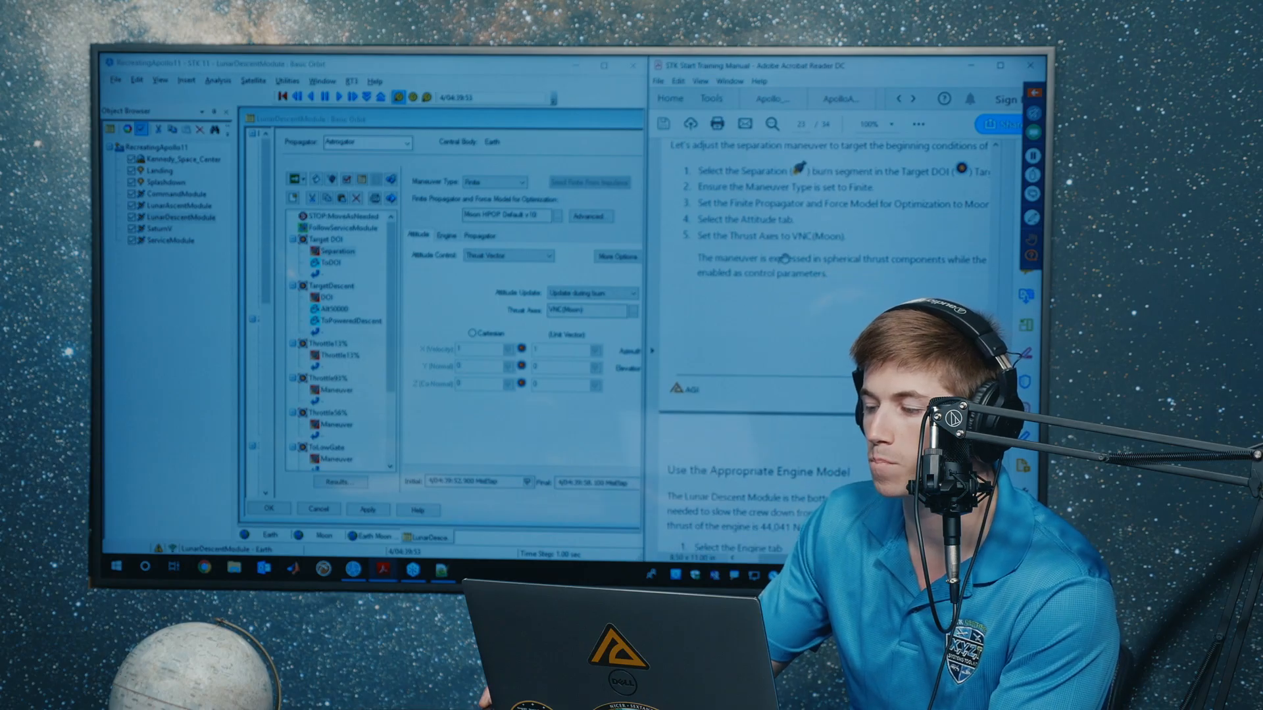
{"action": "scroll", "coordinate": [776, 259], "scroll_direction": "down", "scroll_amount": 1}
{"action": "scroll", "coordinate": [785, 257], "scroll_direction": "down", "scroll_amount": 1}
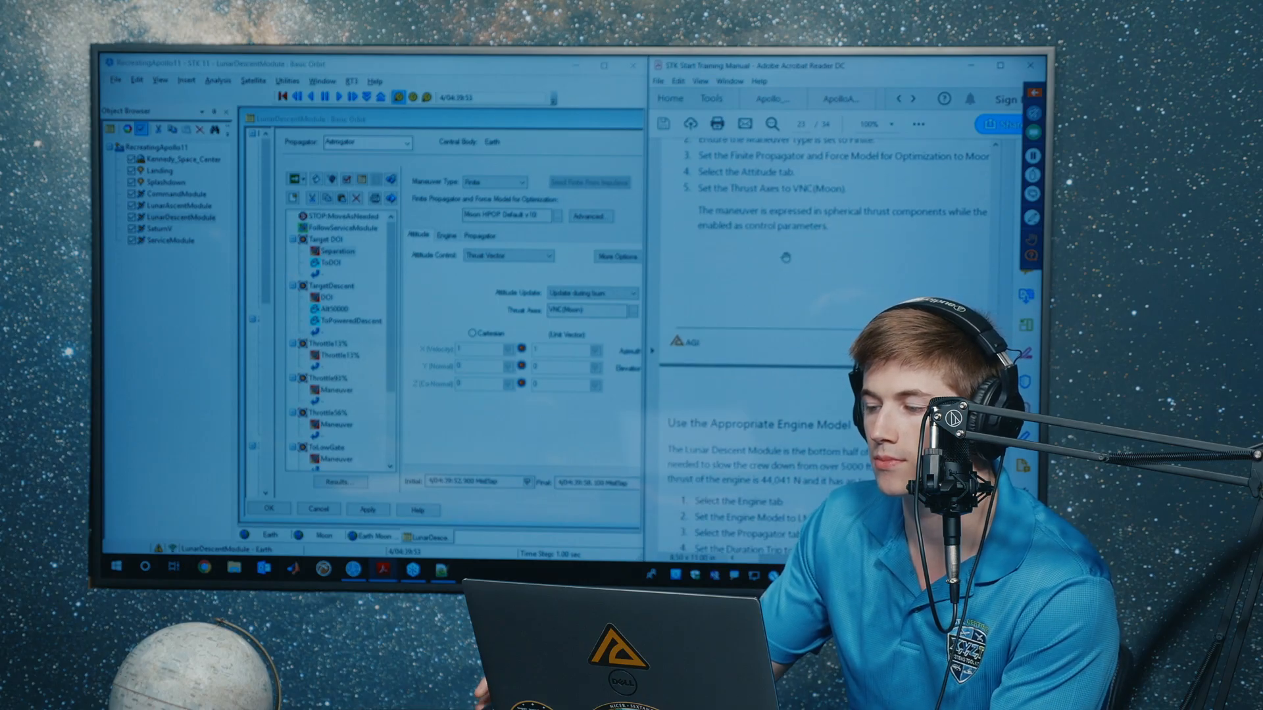
{"action": "left_click_drag", "start_coordinate": [530, 121], "coordinate": [436, 121]}
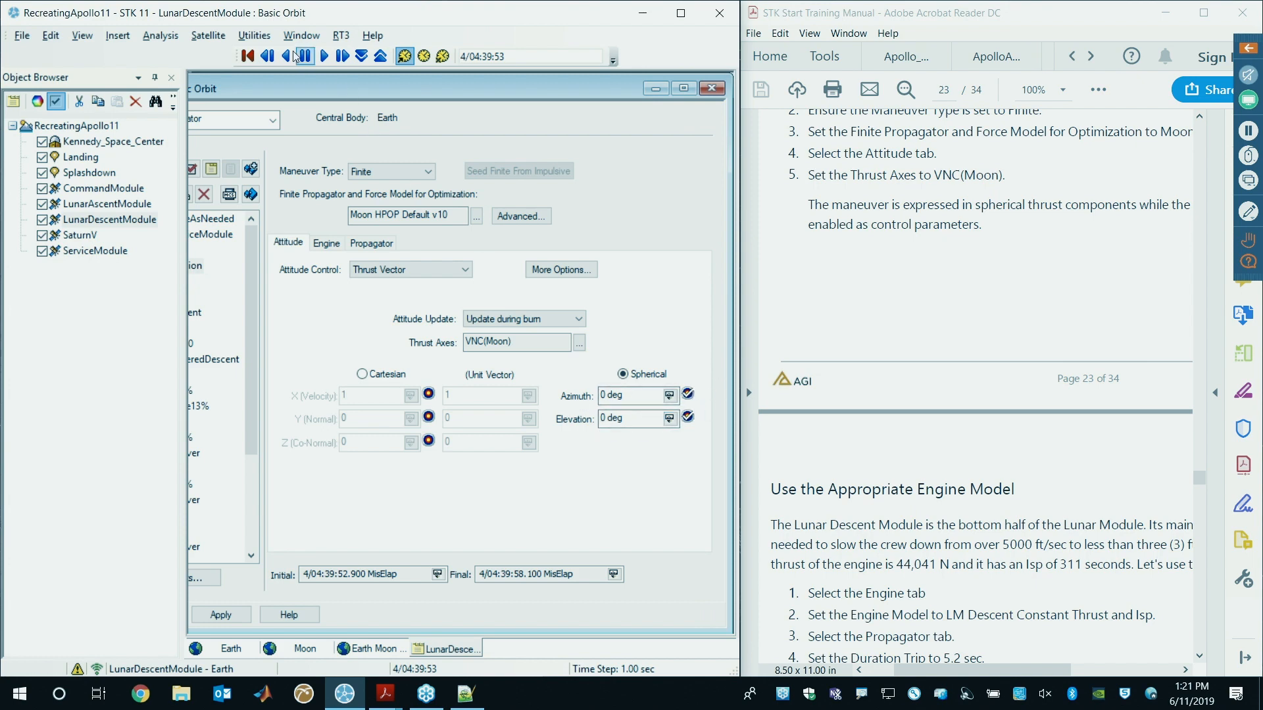
{"action": "mouse_move", "coordinate": [294, 88]}
{"action": "left_mouse_down"}
{"action": "mouse_move", "coordinate": [315, 87]}
{"action": "mouse_move", "coordinate": [289, 79]}
{"action": "left_mouse_up"}
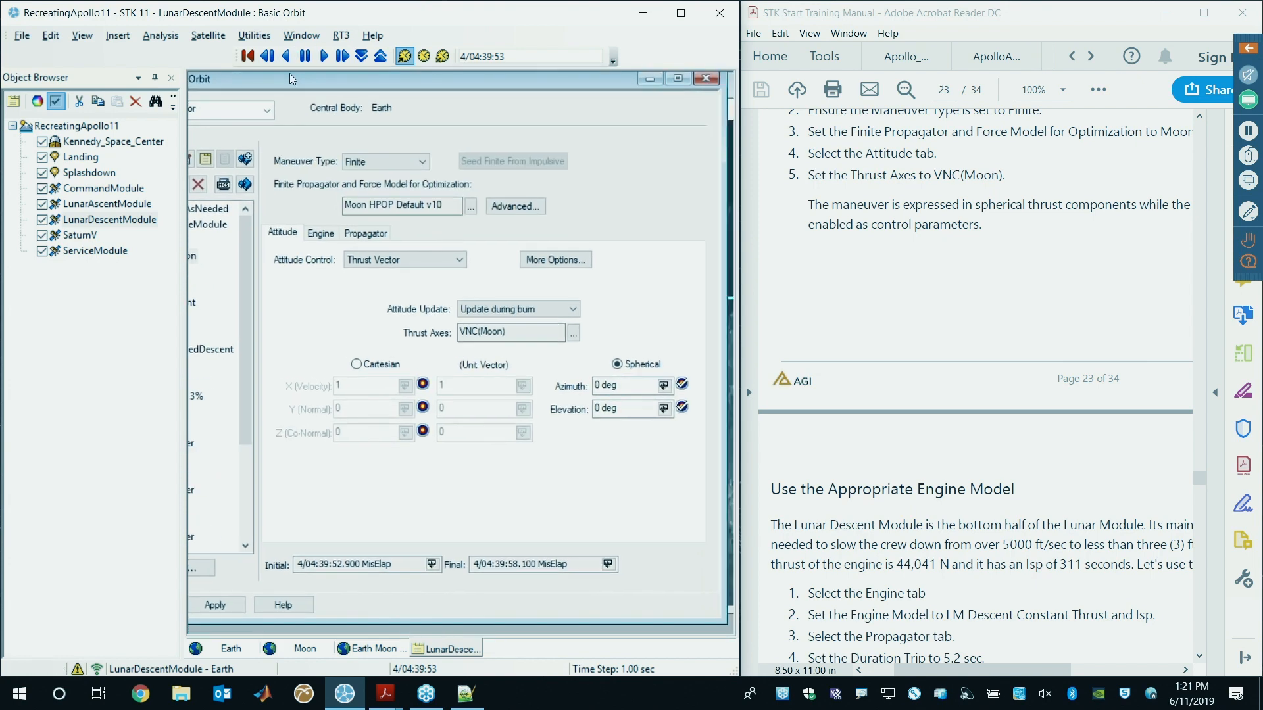
- Set the Separation maneuver's Engine Model to LM Descent Constant Thrust and Isp
{"action": "left_click", "coordinate": [322, 235]}
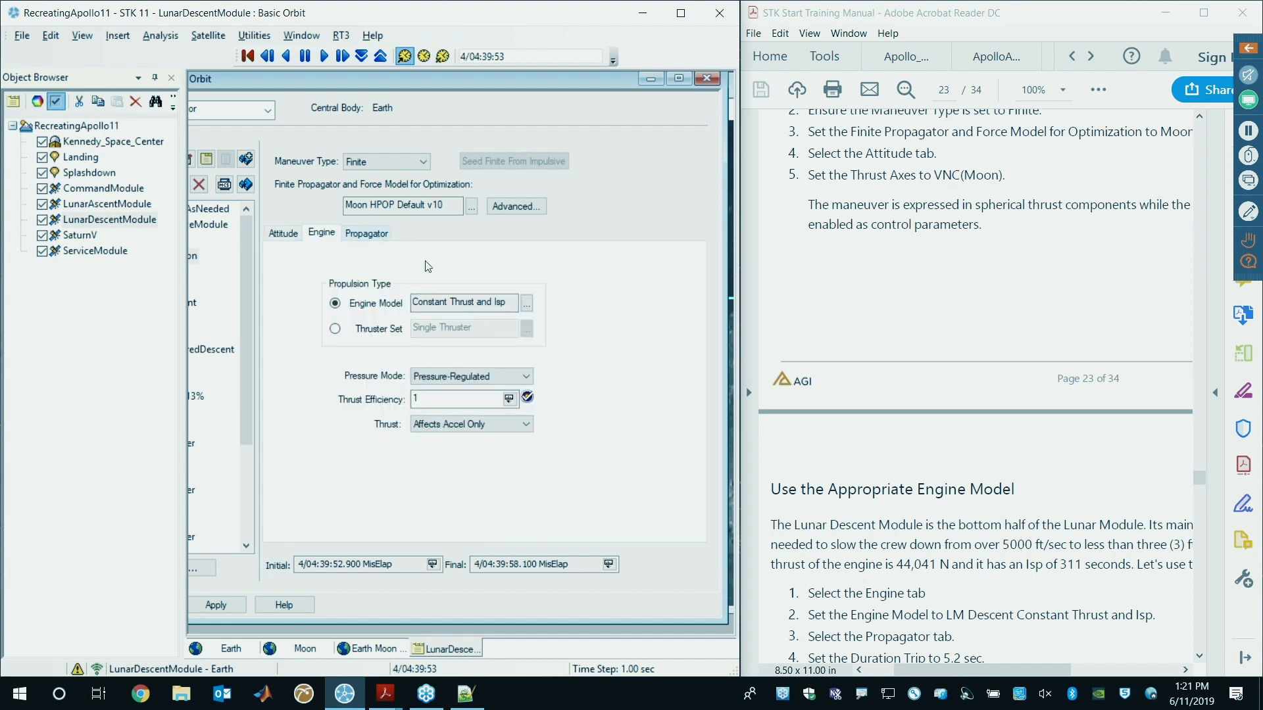
{"action": "left_click", "coordinate": [897, 280]}
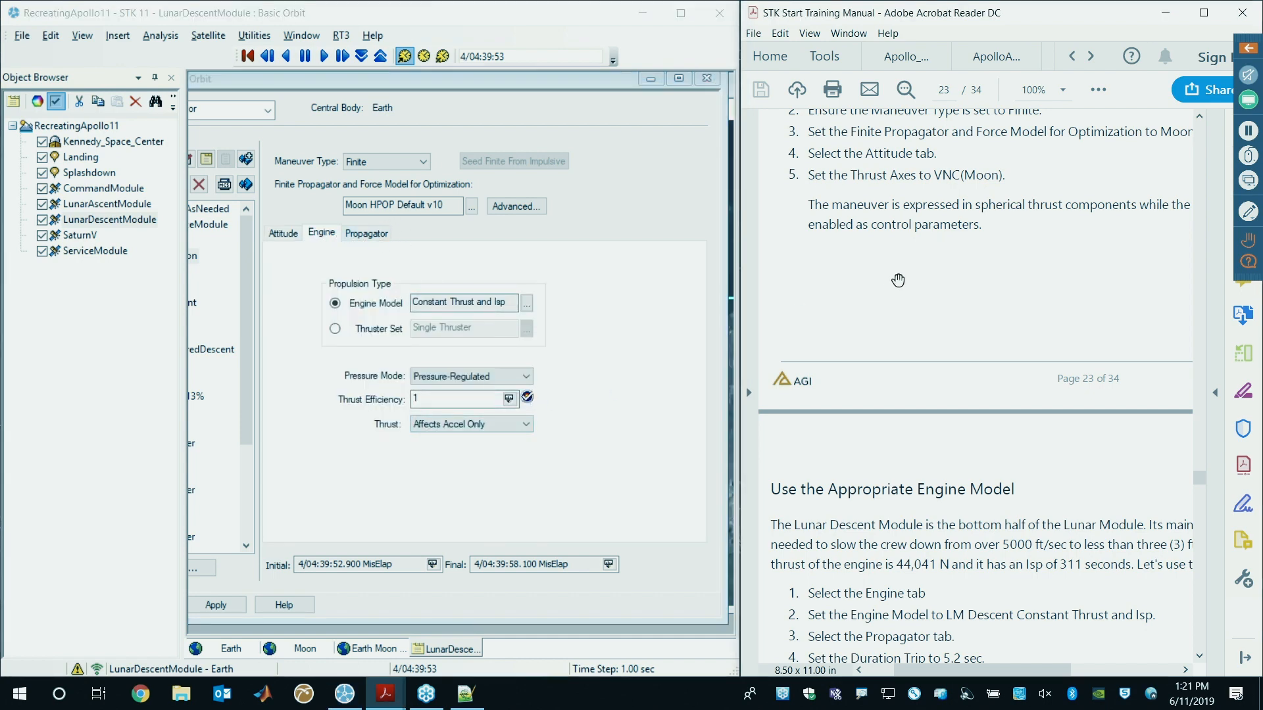
{"action": "scroll", "coordinate": [898, 280], "scroll_direction": "down", "scroll_amount": 3}
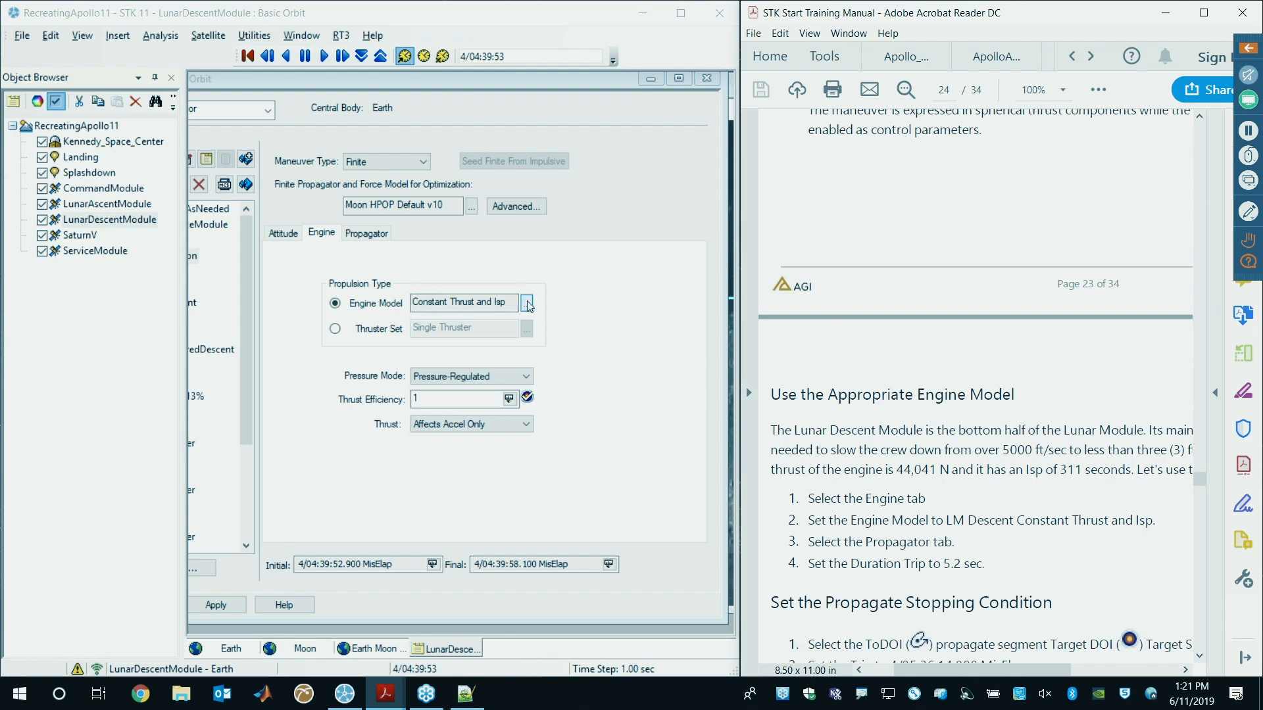
{"action": "left_click", "coordinate": [527, 304]}
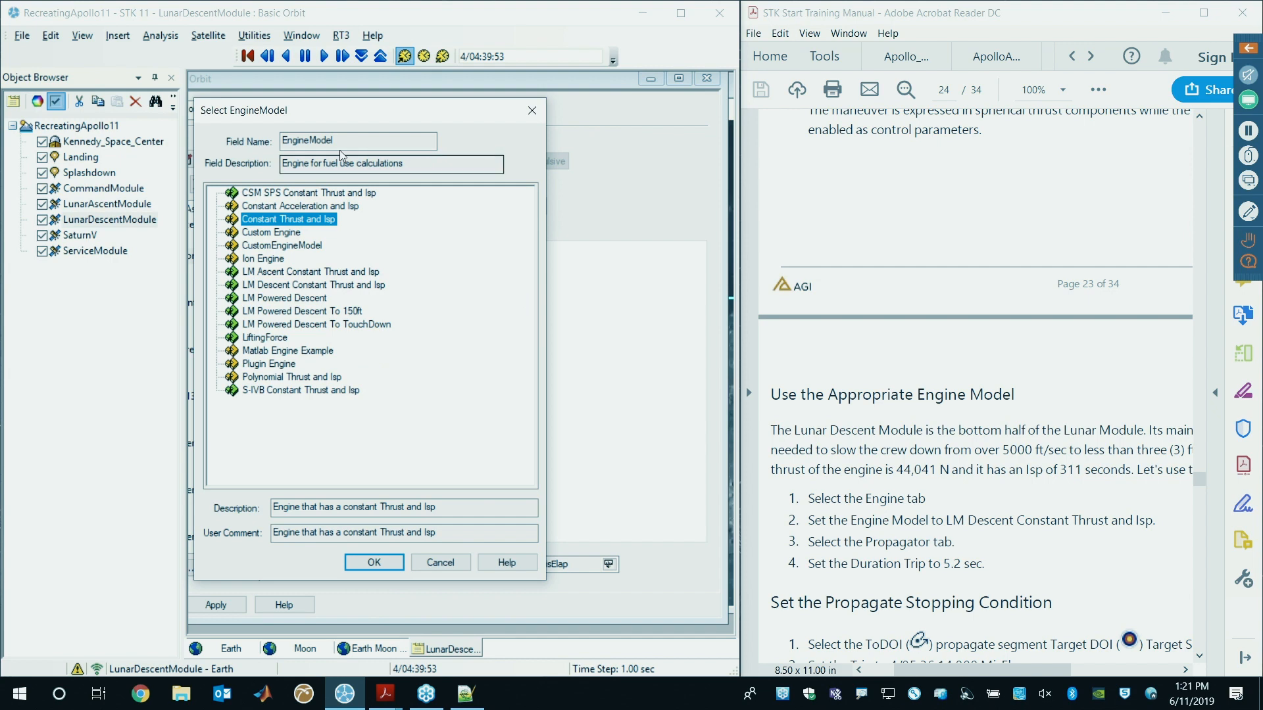
{"action": "left_click", "coordinate": [293, 290]}
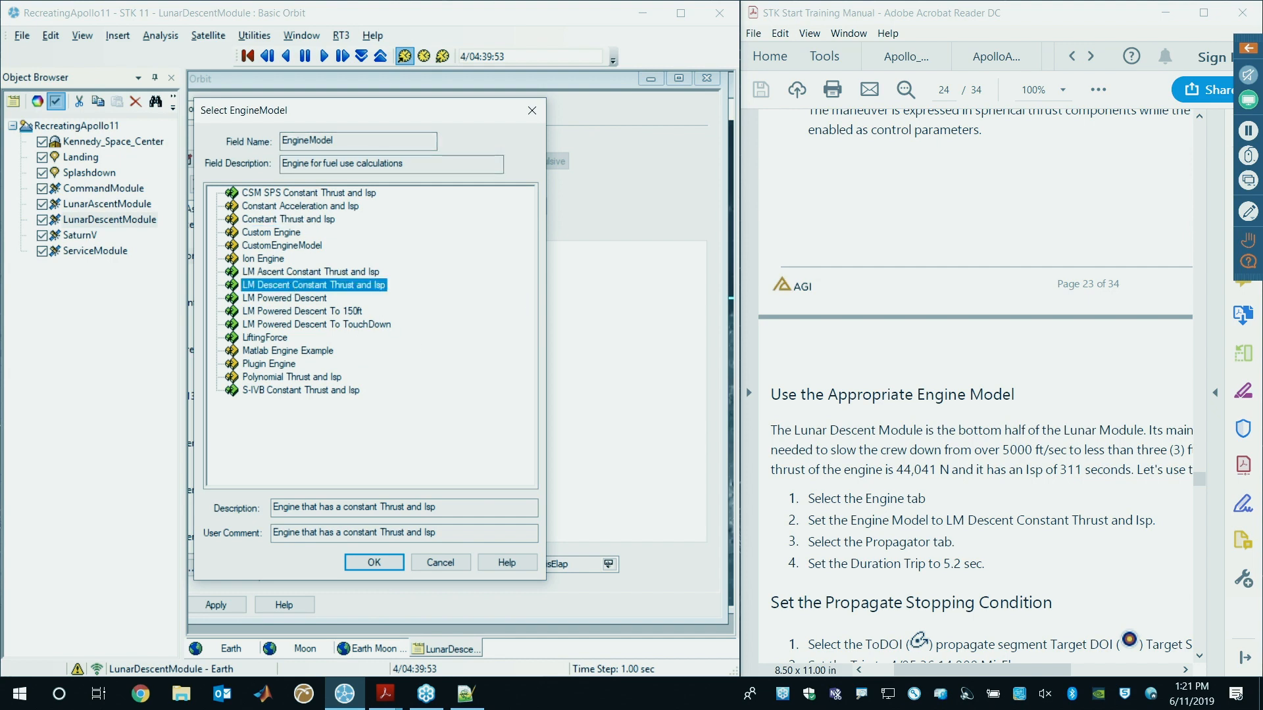
{"action": "double_click", "coordinate": [291, 286]}
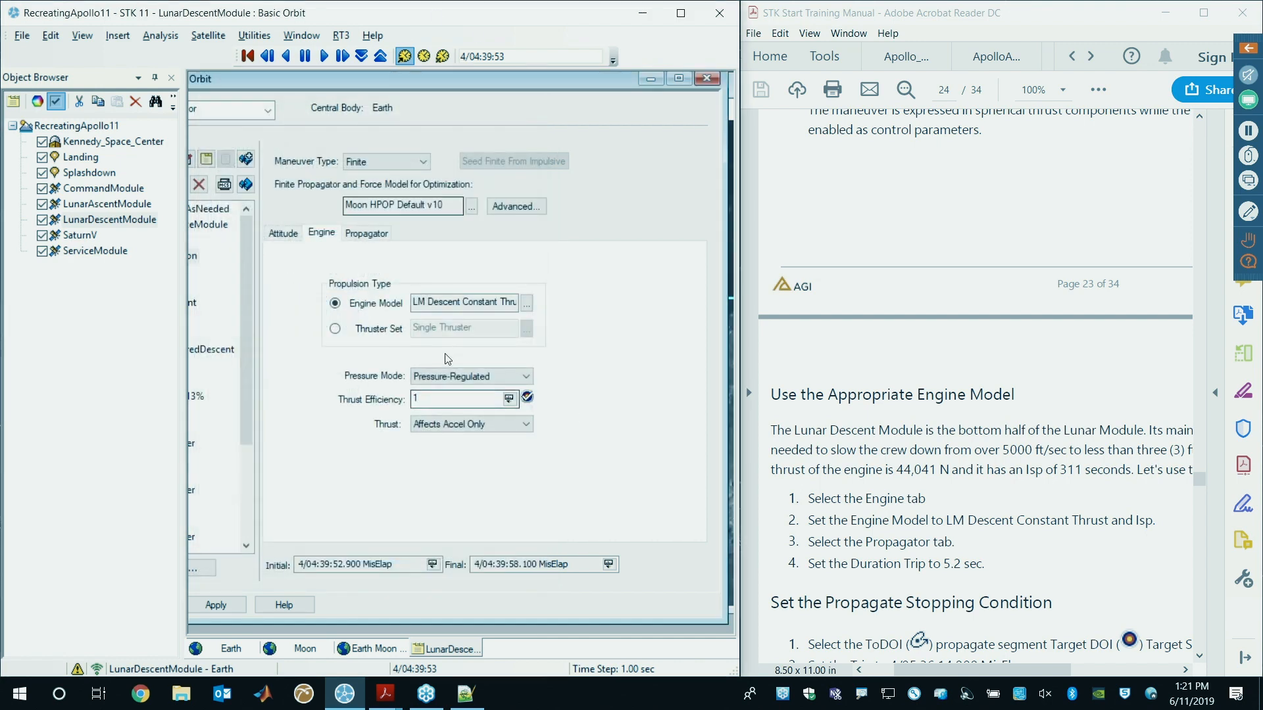
{"action": "left_click_drag", "start_coordinate": [444, 303], "coordinate": [415, 303]}
{"action": "left_click", "coordinate": [457, 302]}
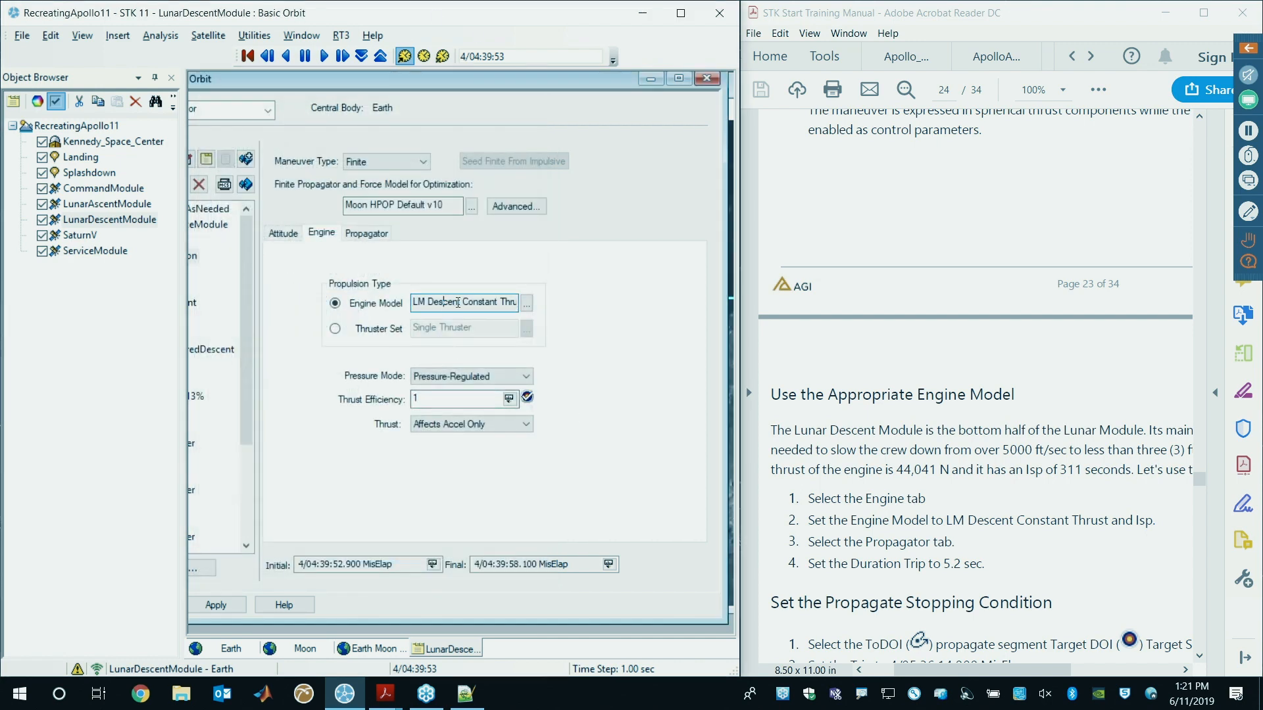
- Examine the descent engine's thrust and Isp in the manual's engine model section, along with its propagator instructions
{"action": "left_click_drag", "start_coordinate": [374, 85], "coordinate": [442, 89]}
{"action": "scroll", "coordinate": [920, 401], "scroll_direction": "down", "scroll_amount": 2}
{"action": "left_click", "coordinate": [901, 411]}
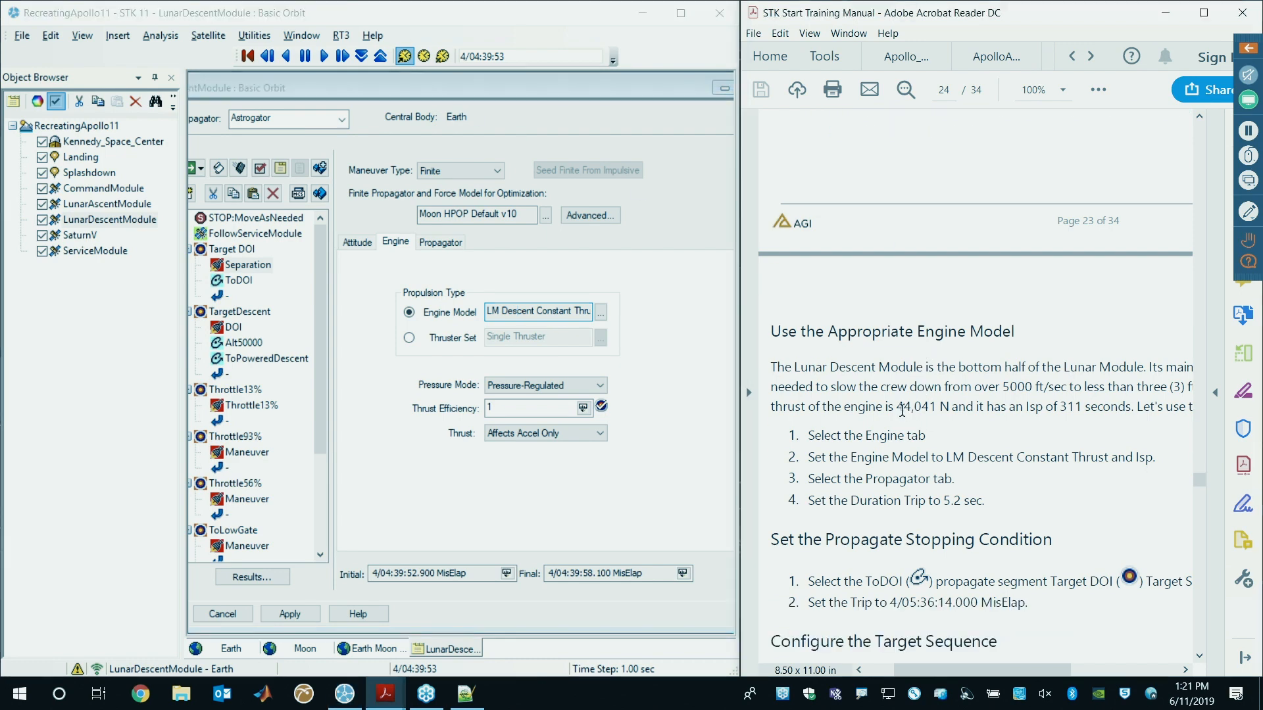
{"action": "left_click_drag", "start_coordinate": [897, 404], "coordinate": [943, 407]}
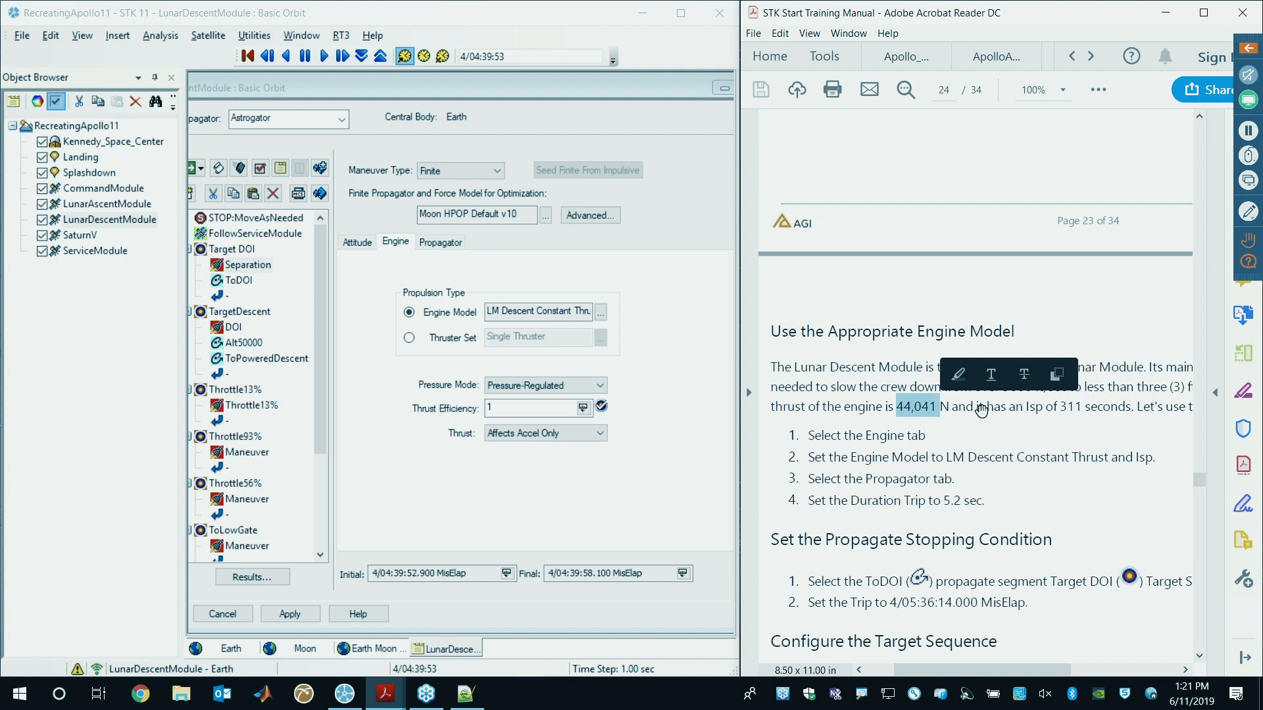
{"action": "left_click", "coordinate": [1023, 406]}
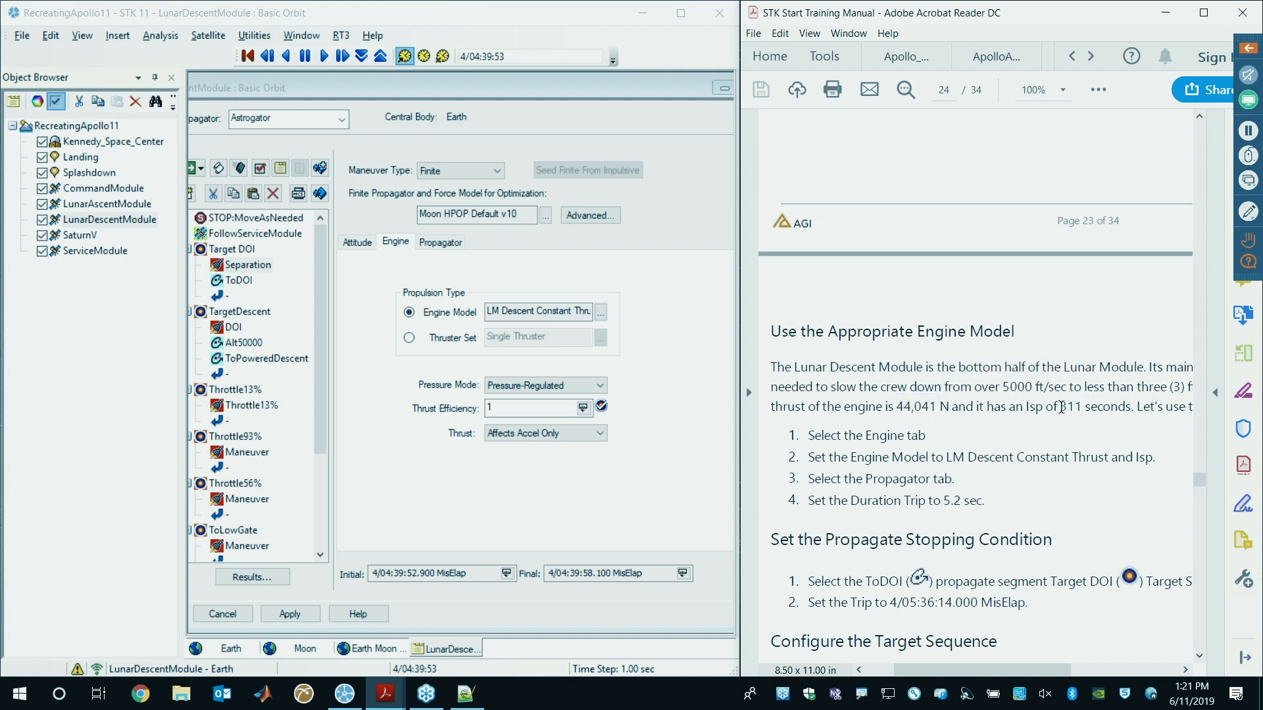
{"action": "left_click_drag", "start_coordinate": [1060, 408], "coordinate": [1132, 408]}
{"action": "left_click", "coordinate": [1040, 429]}
{"action": "scroll", "coordinate": [1039, 430], "scroll_direction": "down", "scroll_amount": 2}
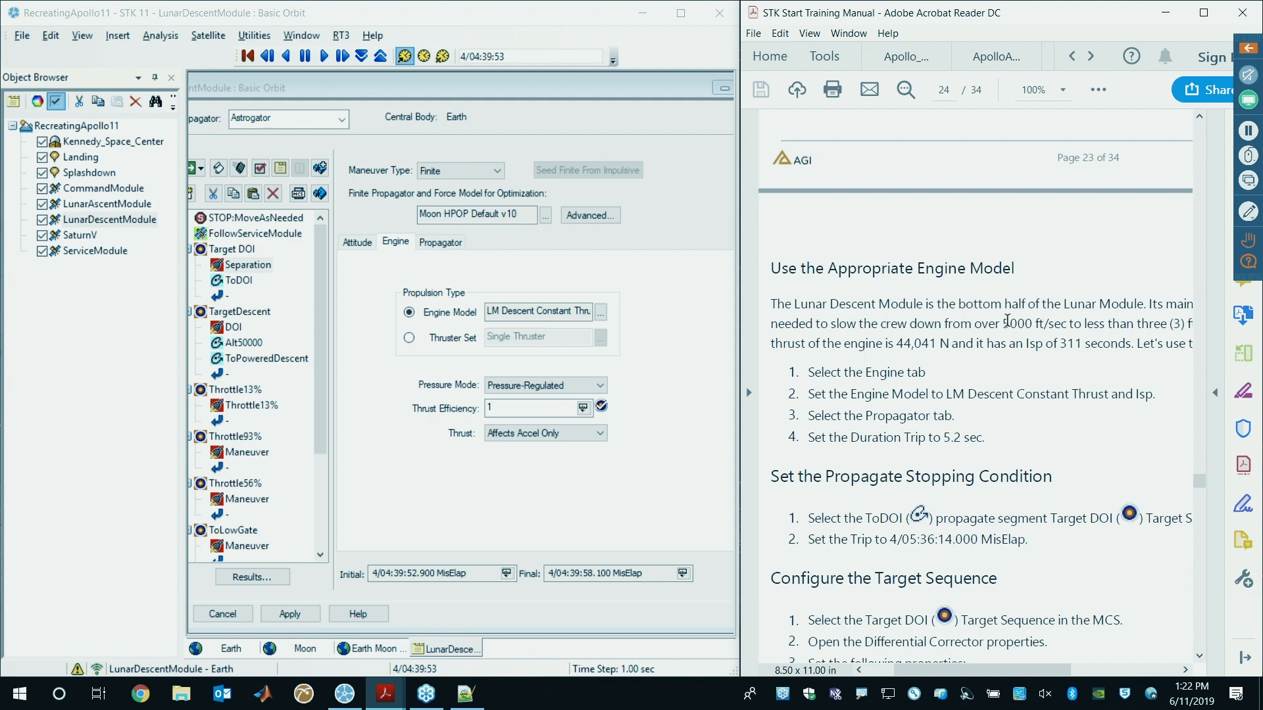
{"action": "scroll", "coordinate": [1001, 353], "scroll_direction": "down", "scroll_amount": 1}
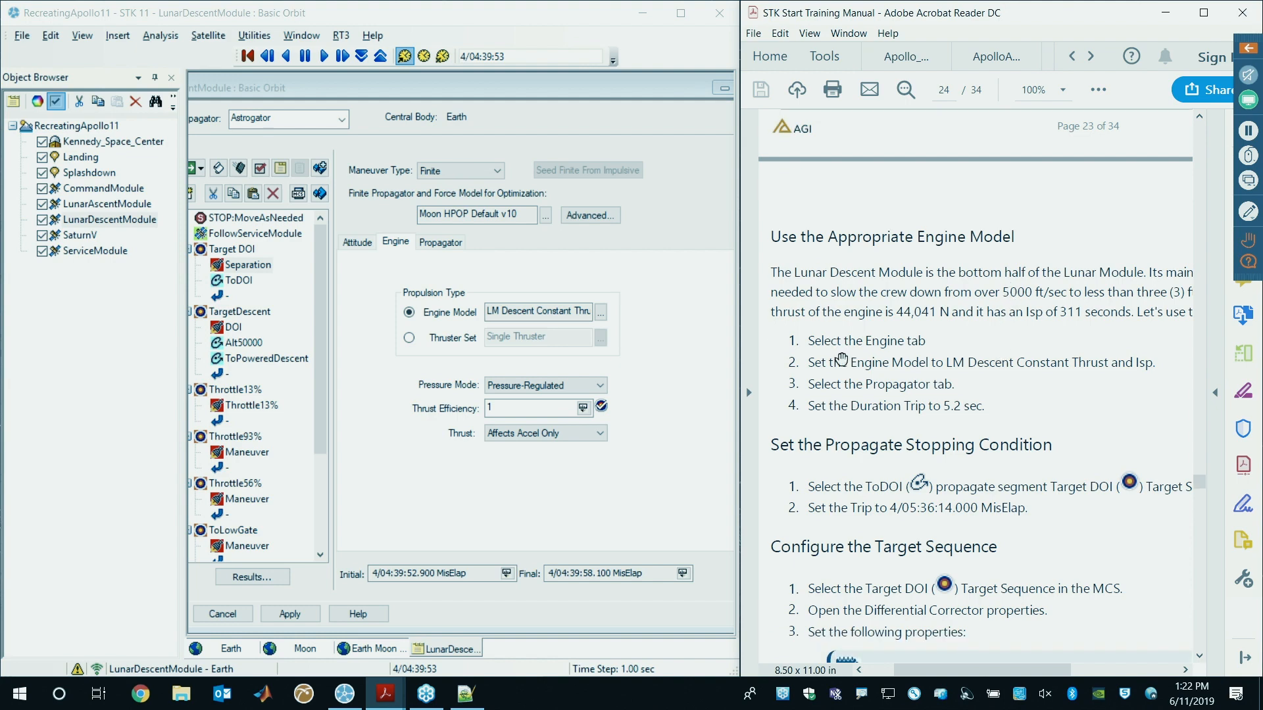
{"action": "scroll", "coordinate": [881, 316], "scroll_direction": "down", "scroll_amount": 1}
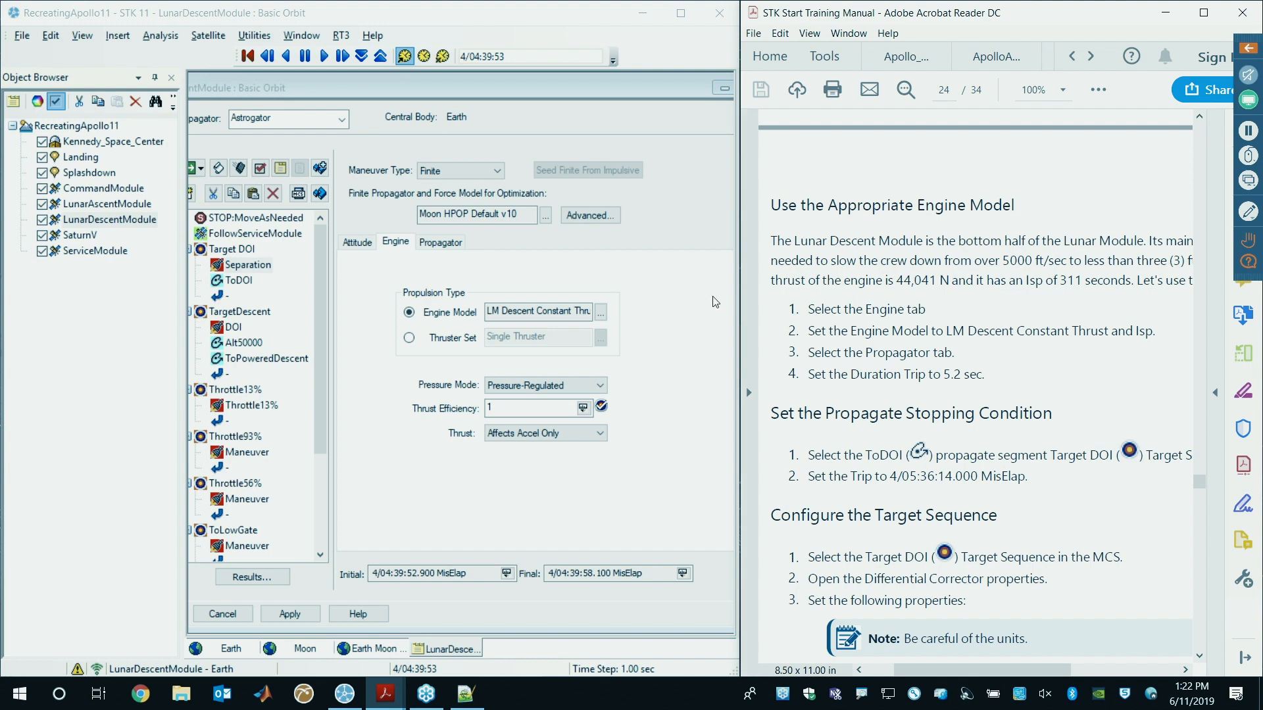
- Set the Separation maneuver's Duration trip value to 5.2 sec and review its engine and attitude settings
{"action": "left_click", "coordinate": [440, 243]}
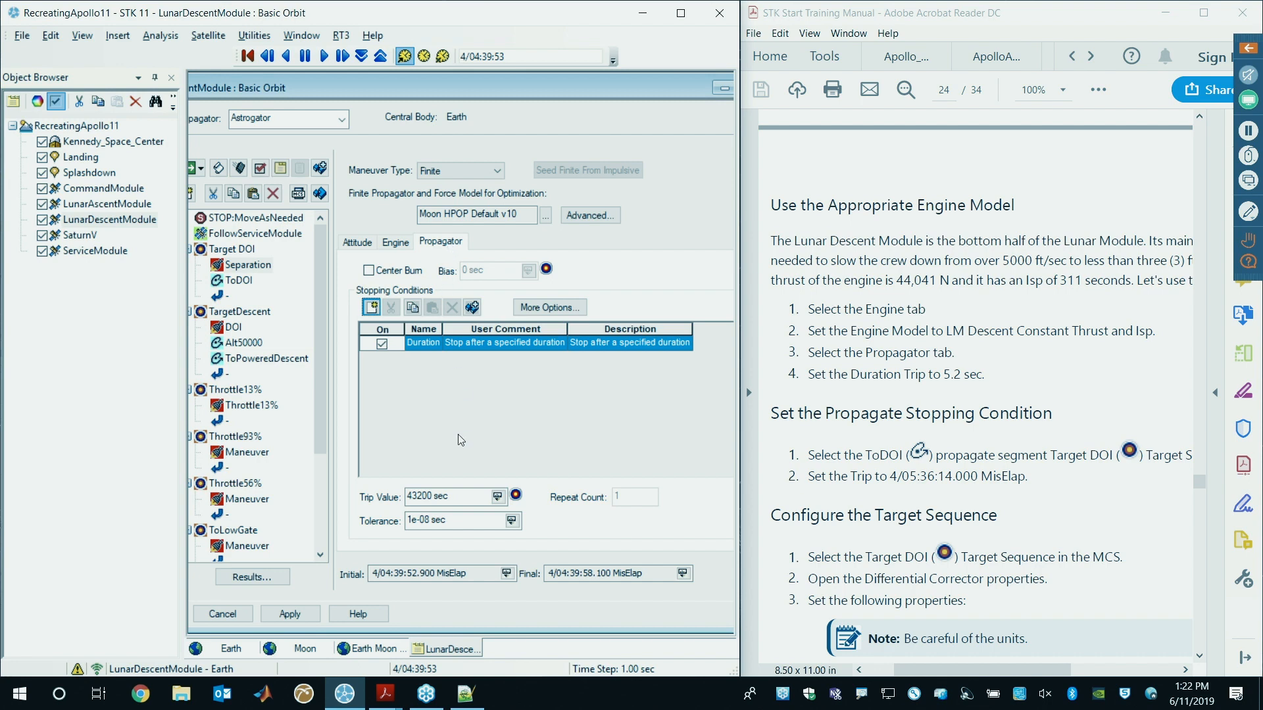
{"action": "left_click_drag", "start_coordinate": [452, 498], "coordinate": [391, 492]}
{"action": "type", "text": "5."}
{"action": "left_click", "coordinate": [450, 523]}
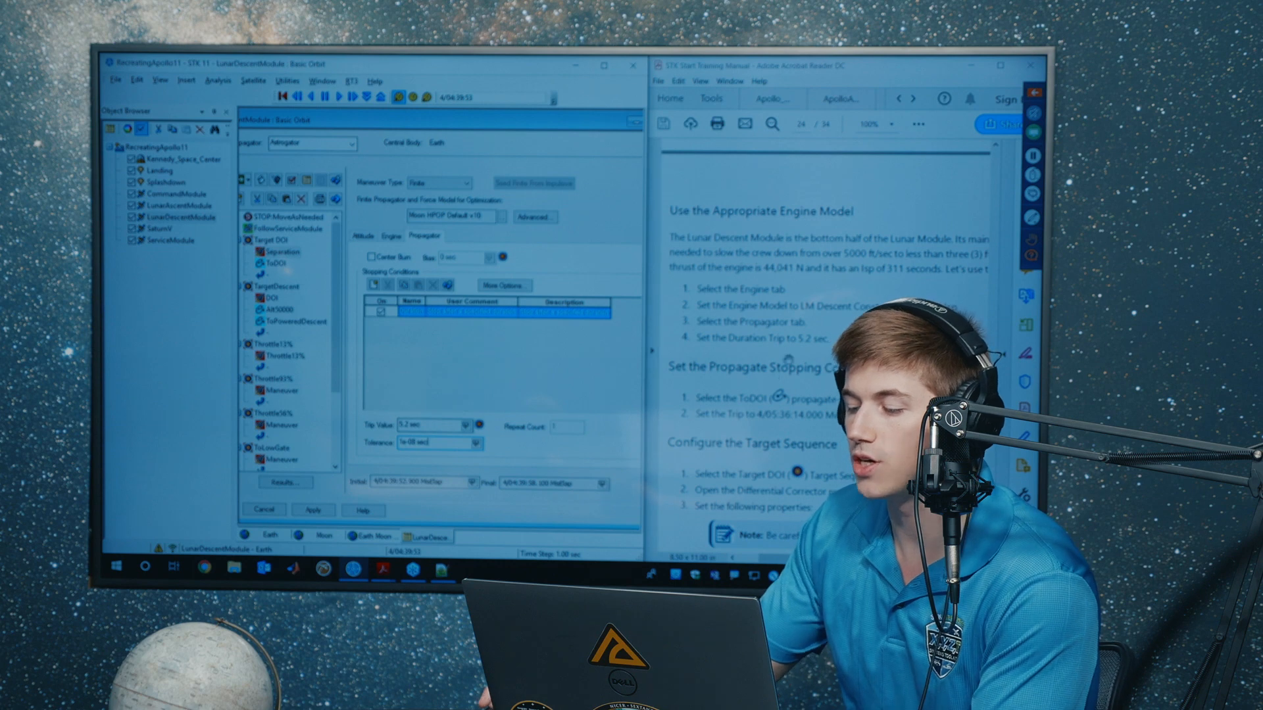
{"action": "scroll", "coordinate": [783, 359], "scroll_direction": "down", "scroll_amount": 3}
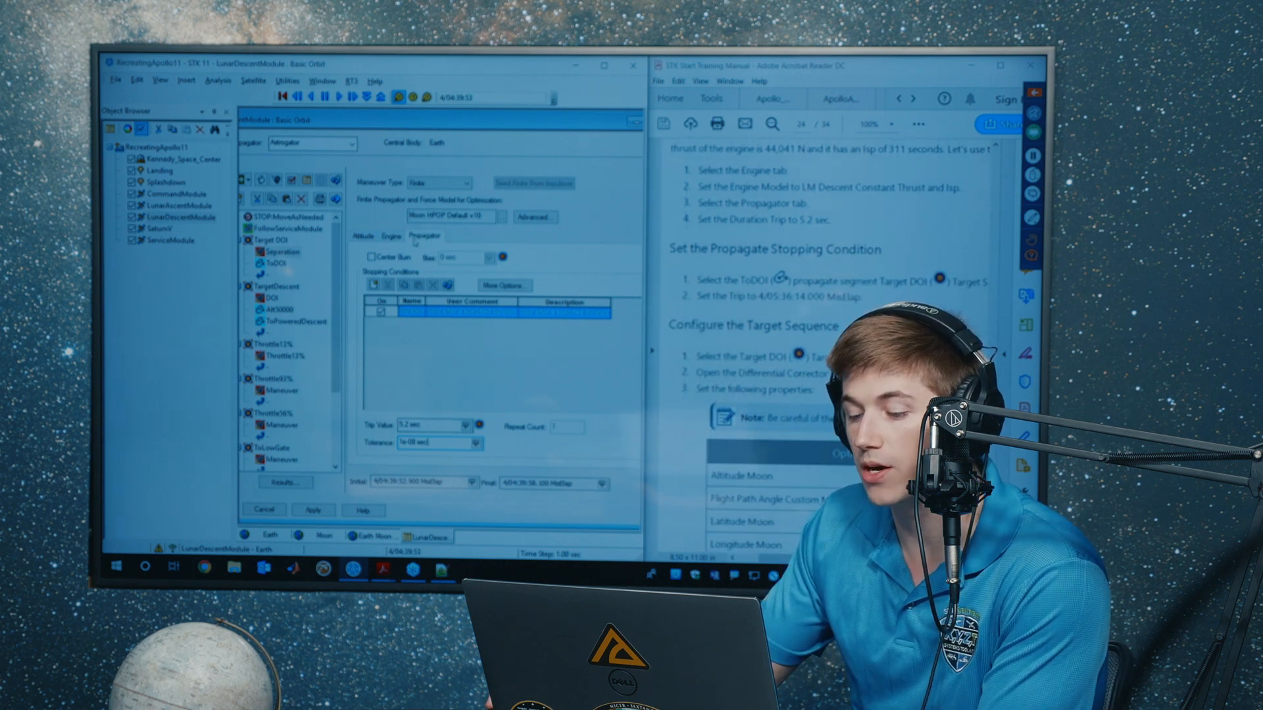
{"action": "left_click", "coordinate": [398, 238]}
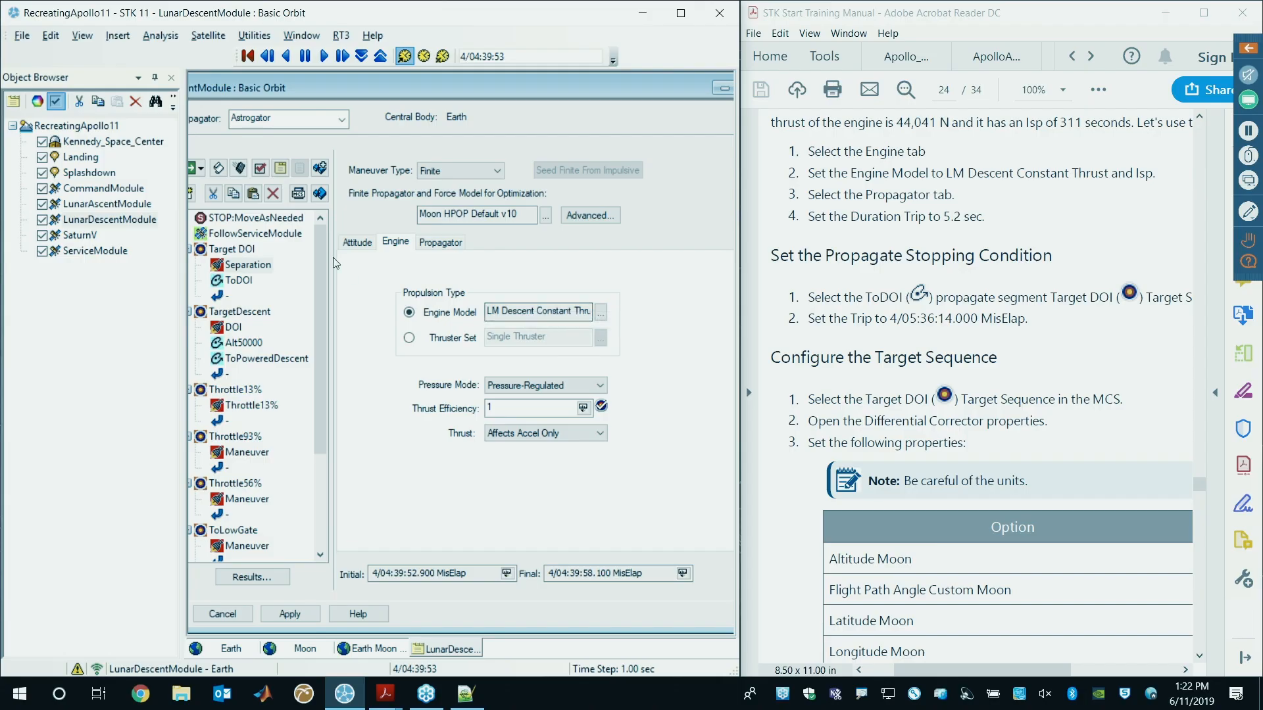
{"action": "left_click", "coordinate": [355, 243]}
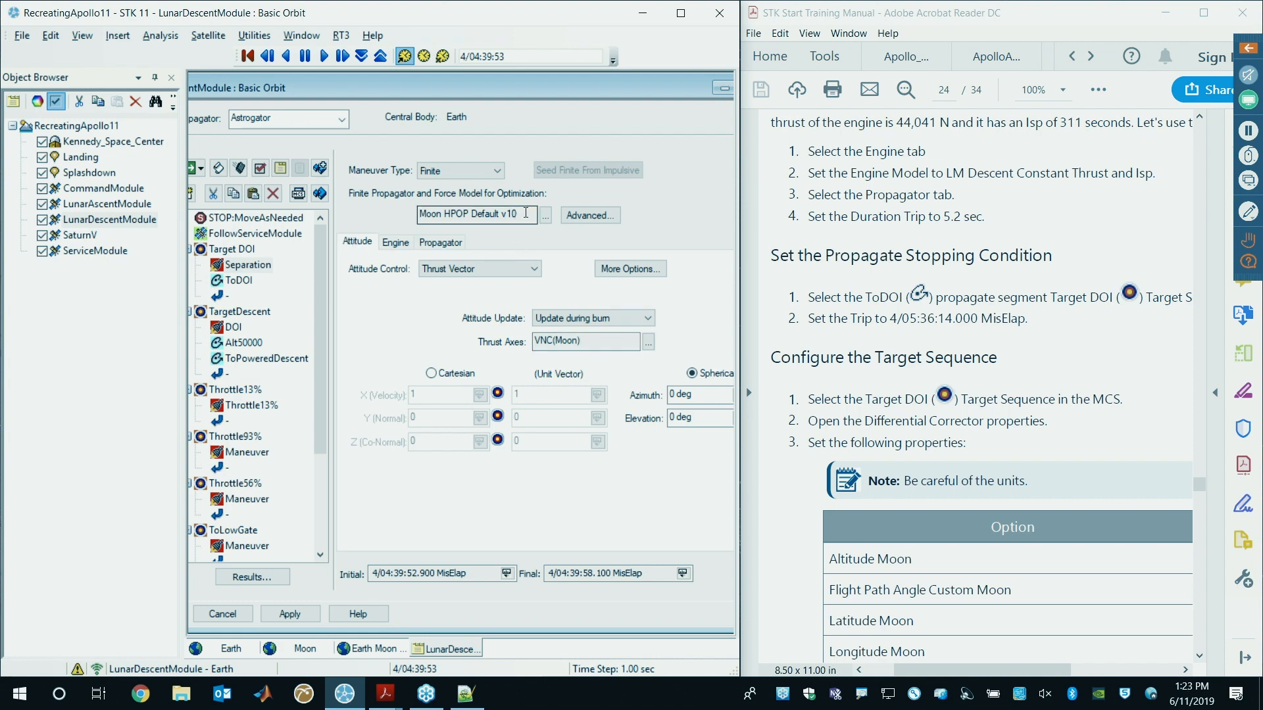
- Set the Epoch stopping condition's Trip of Target DOI's ToDOI propagate segment to 4/05:36:14.000 MisElap, as given in the manual
{"action": "left_click", "coordinate": [237, 280]}
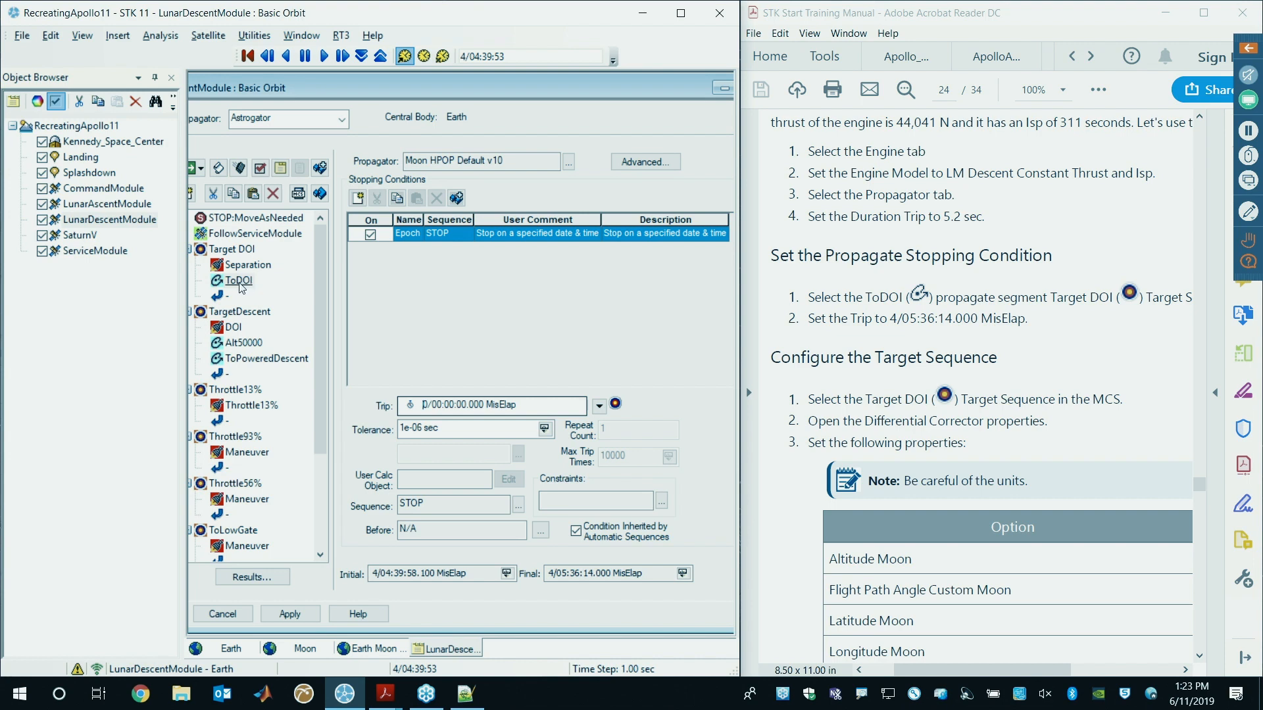
{"action": "left_click", "coordinate": [991, 318]}
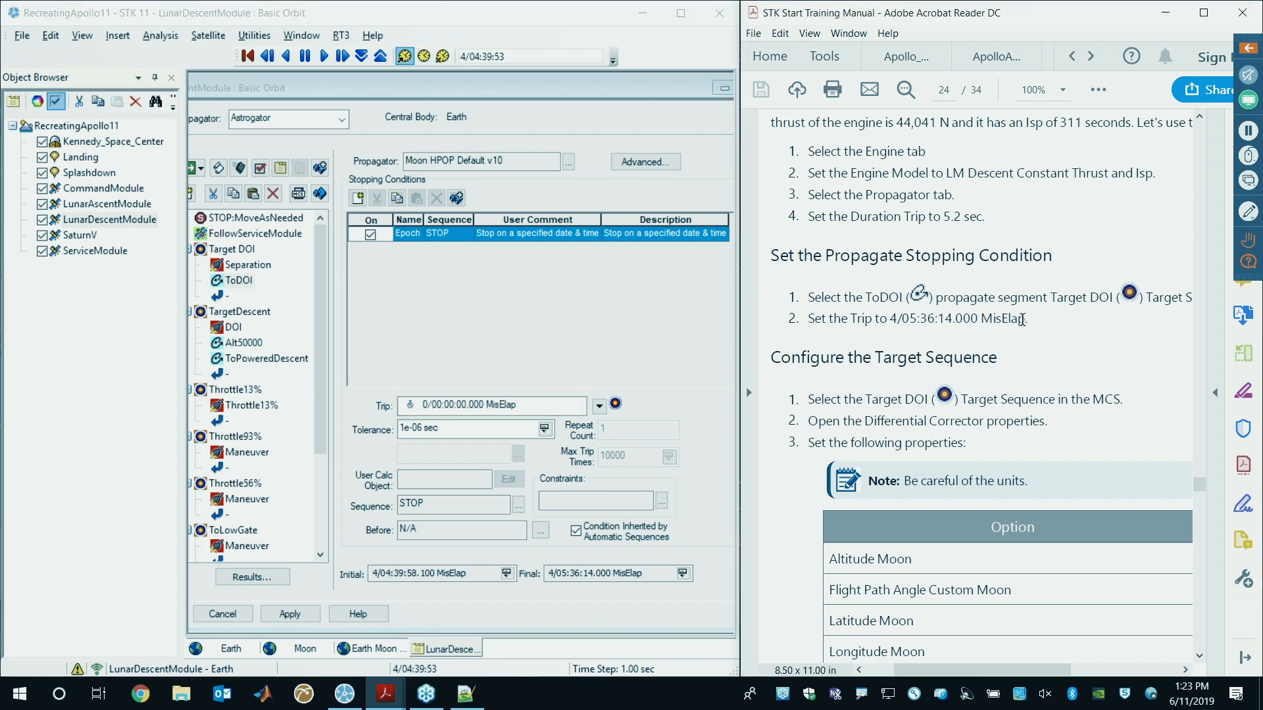
{"action": "left_click_drag", "start_coordinate": [1023, 319], "coordinate": [895, 322]}
{"action": "key", "text": "ctrl+c"}
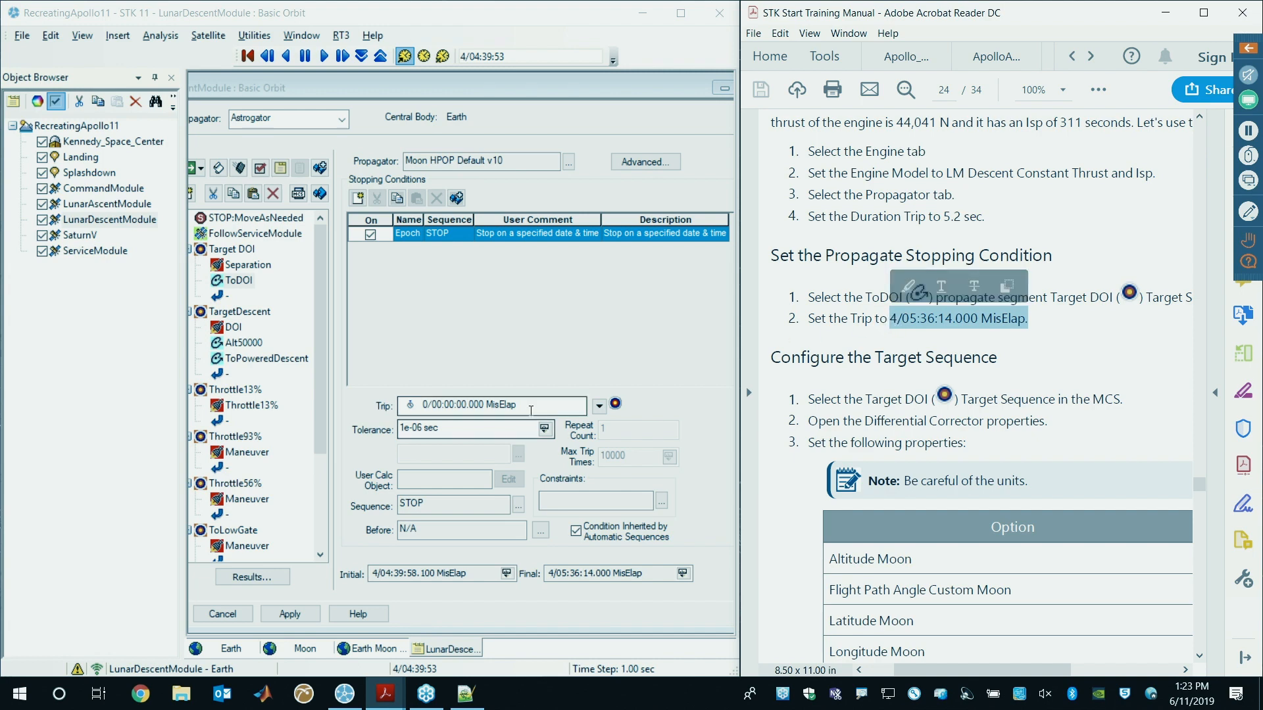
{"action": "left_click", "coordinate": [455, 406]}
{"action": "key", "text": "ctrl+v"}
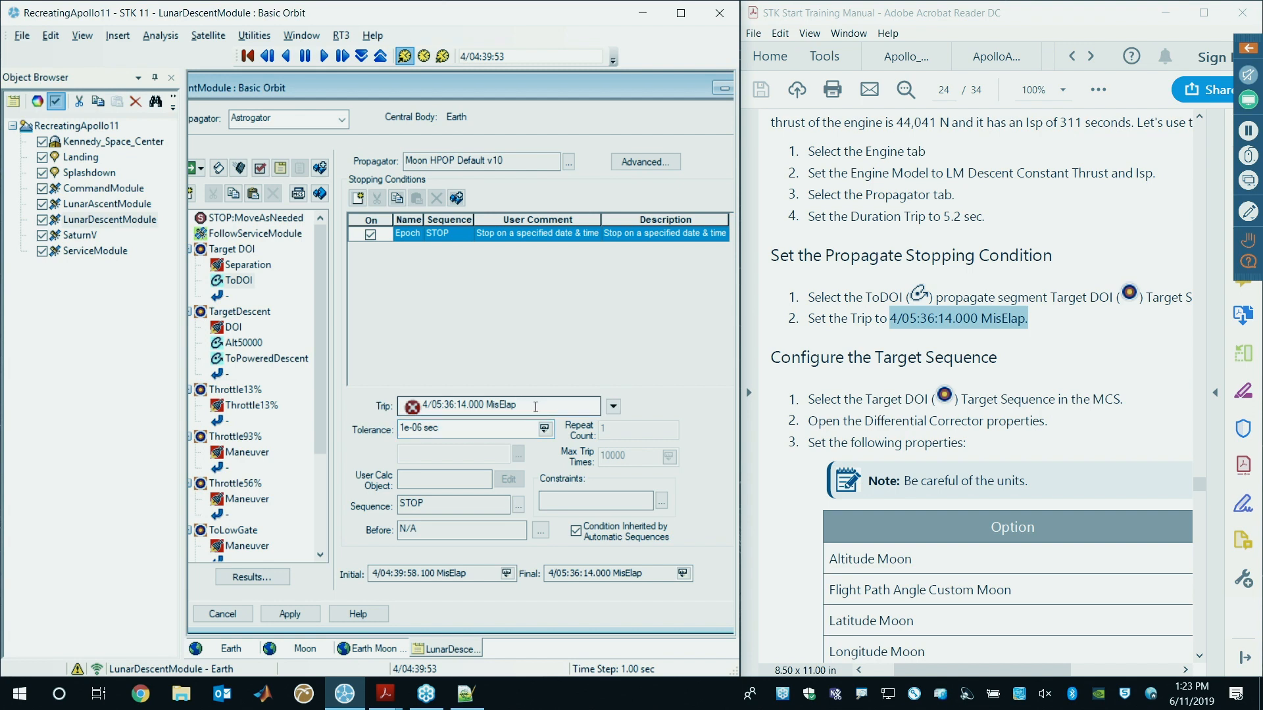
{"action": "key", "text": "Tab"}
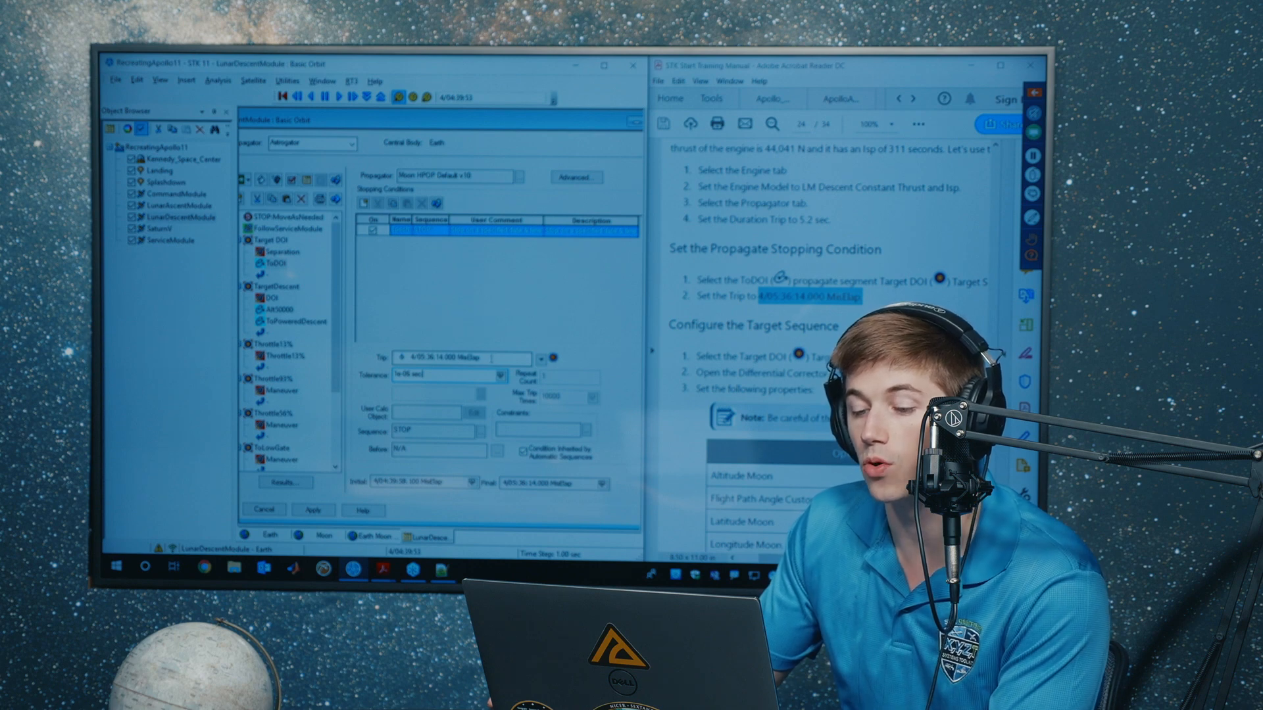
- Open the Differential Corrector properties of the Target DOI target sequence, following the manual's target sequence instructions
{"action": "left_click", "coordinate": [276, 287]}
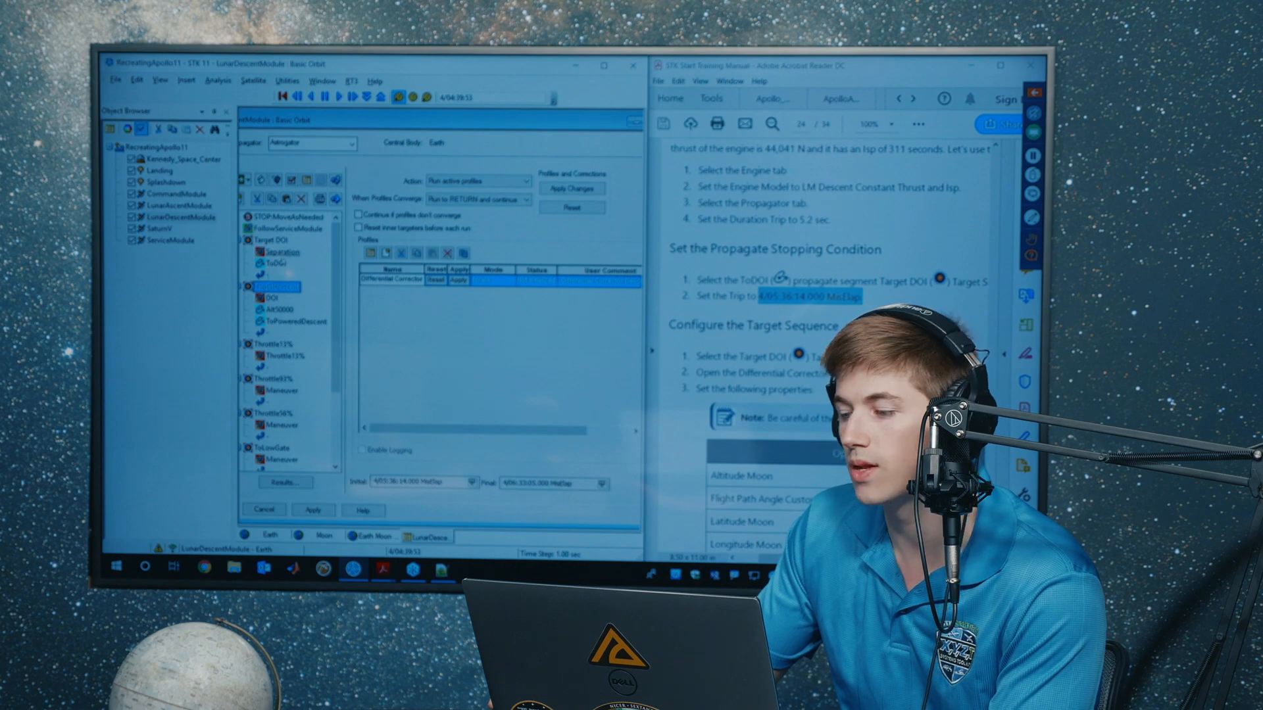
{"action": "scroll", "coordinate": [776, 328], "scroll_direction": "down", "scroll_amount": 5}
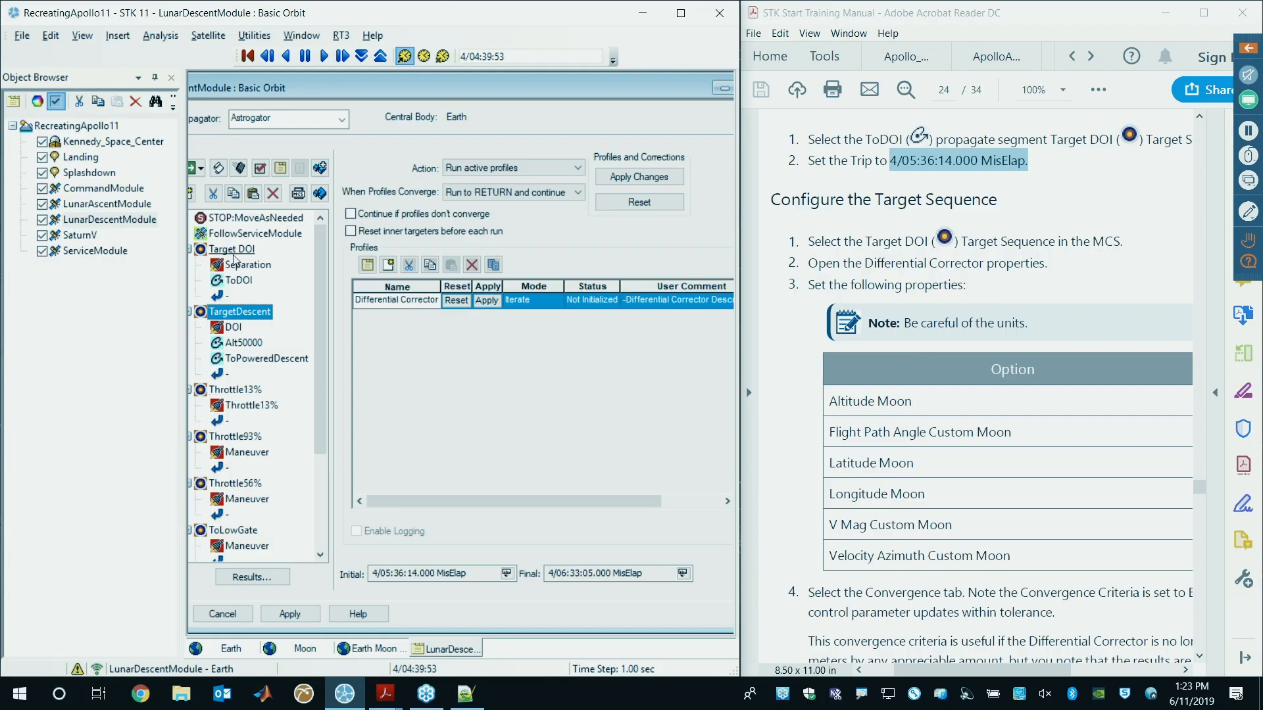
{"action": "left_click", "coordinate": [232, 250]}
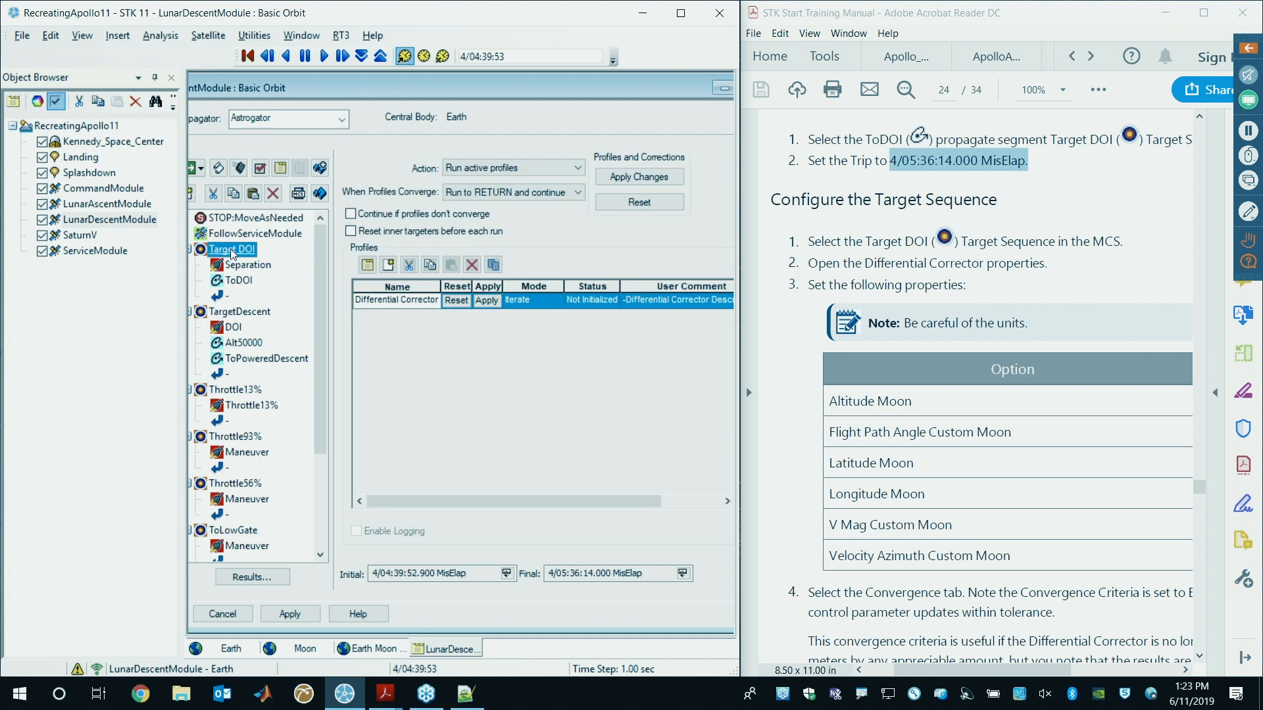
{"action": "double_click", "coordinate": [382, 301]}
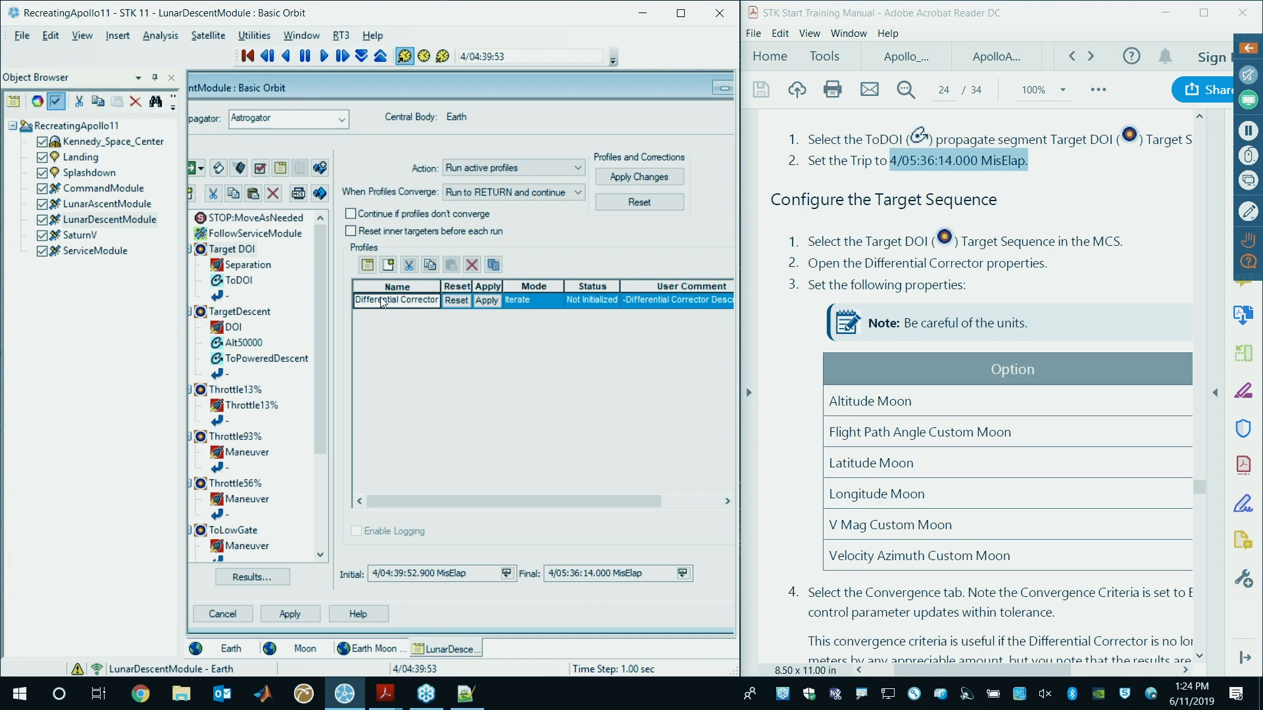
{"action": "left_click_drag", "start_coordinate": [251, 117], "coordinate": [284, 97]}
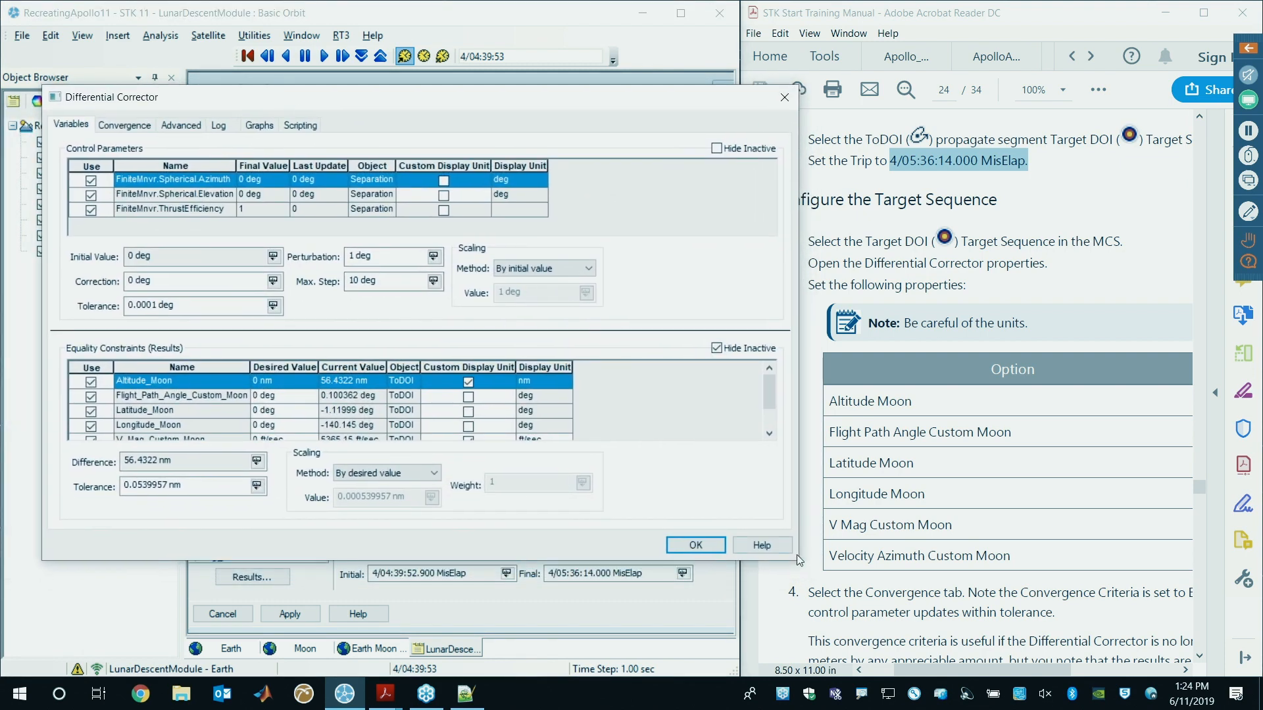
- Widen and reposition the manual's view so the options and values of the target sequence table are both readable
{"action": "left_click", "coordinate": [990, 587]}
{"action": "left_click_drag", "start_coordinate": [960, 669], "coordinate": [1018, 661]}
{"action": "left_click_drag", "start_coordinate": [735, 443], "coordinate": [643, 443]}
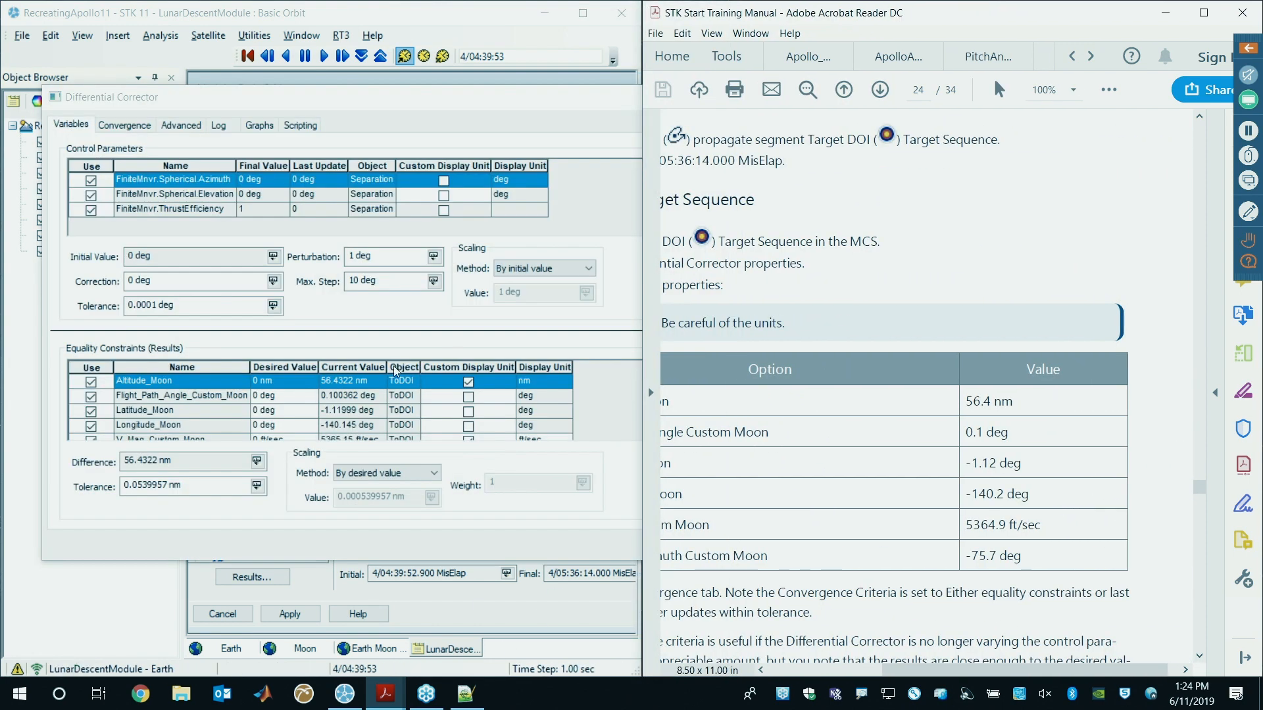
{"action": "left_click_drag", "start_coordinate": [913, 671], "coordinate": [854, 671]}
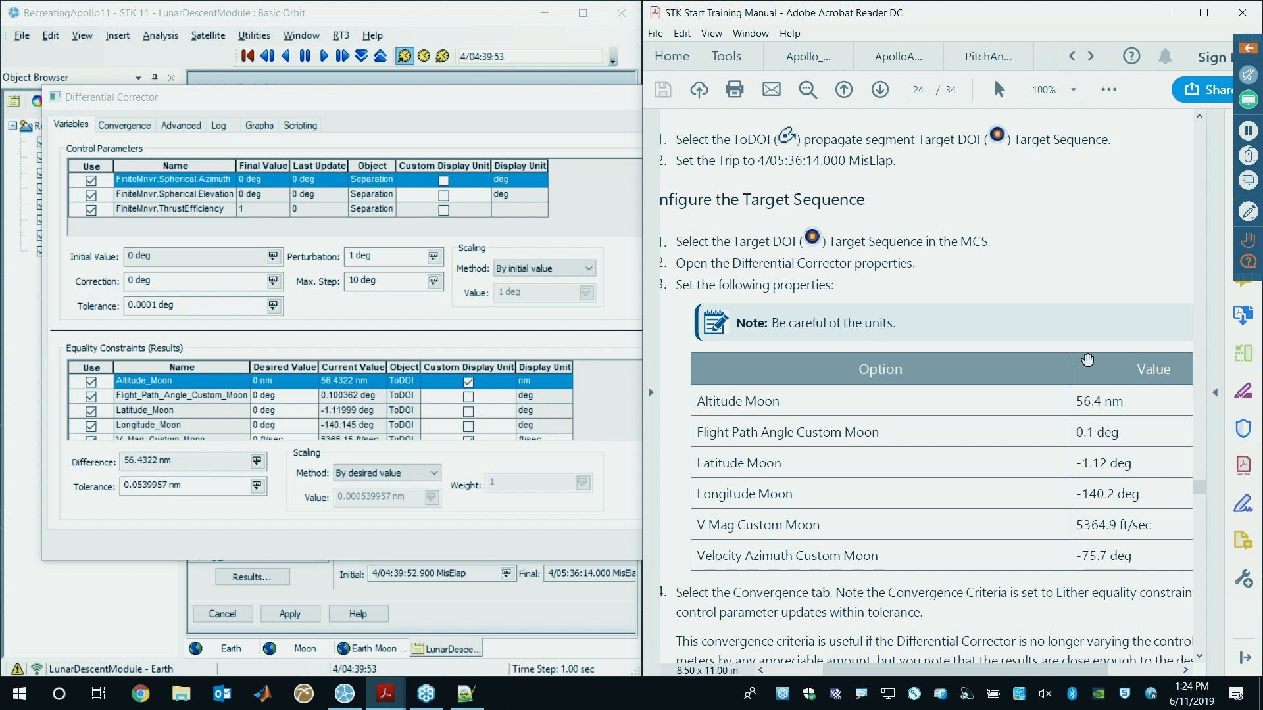
- Set the Altitude_Moon equality constraint's desired value to 56.4 nm, copied from the manual's table
{"action": "left_click", "coordinate": [286, 384]}
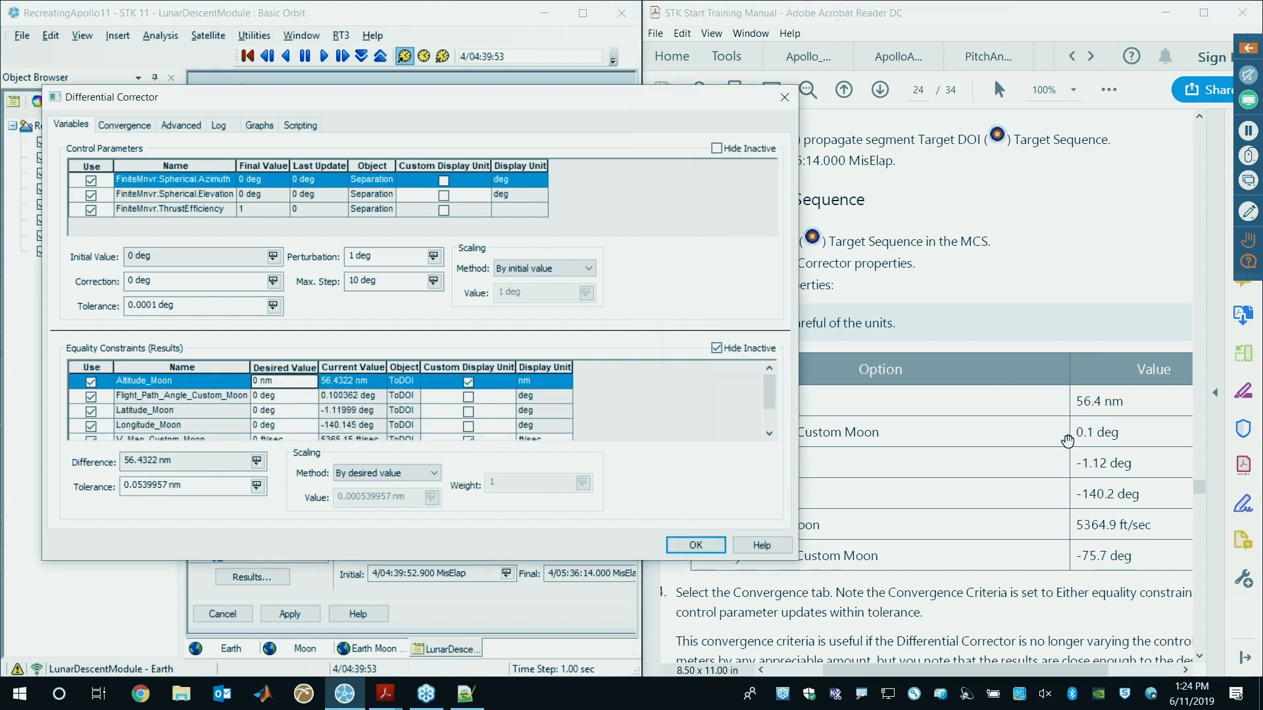
{"action": "left_click", "coordinate": [1109, 427]}
{"action": "left_click_drag", "start_coordinate": [1127, 403], "coordinate": [1088, 405]}
{"action": "key", "text": "ctrl+c"}
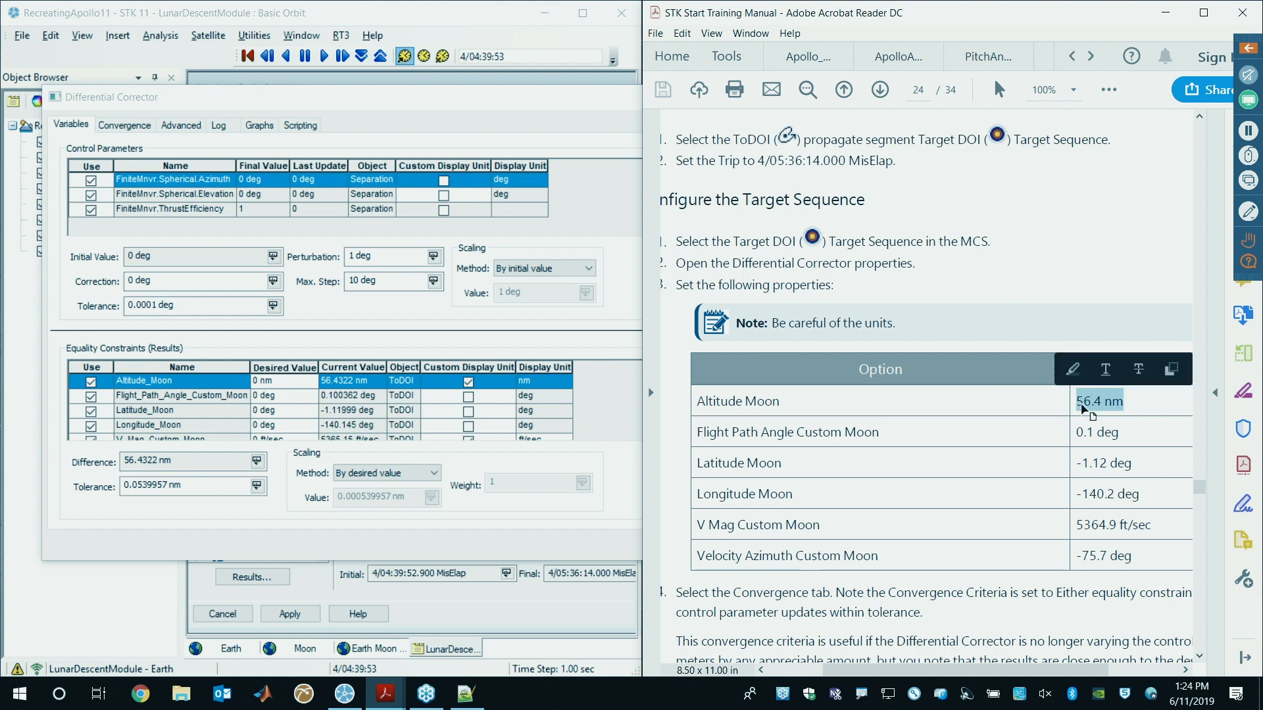
{"action": "left_click", "coordinate": [280, 387]}
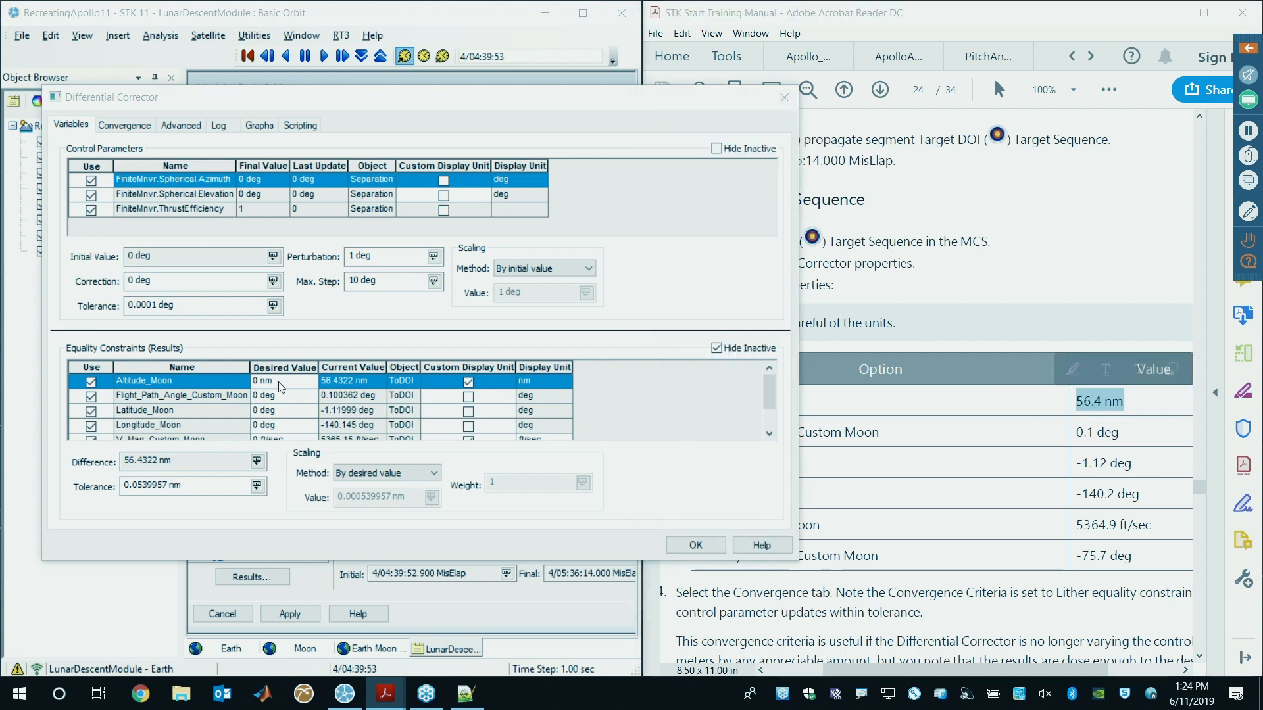
{"action": "key", "text": "ctrl+v"}
- Set the desired value of the Flight_Path_Angle_Custom_Moon constraint to 0.1 deg from the manual's table
{"action": "left_click", "coordinate": [278, 397]}
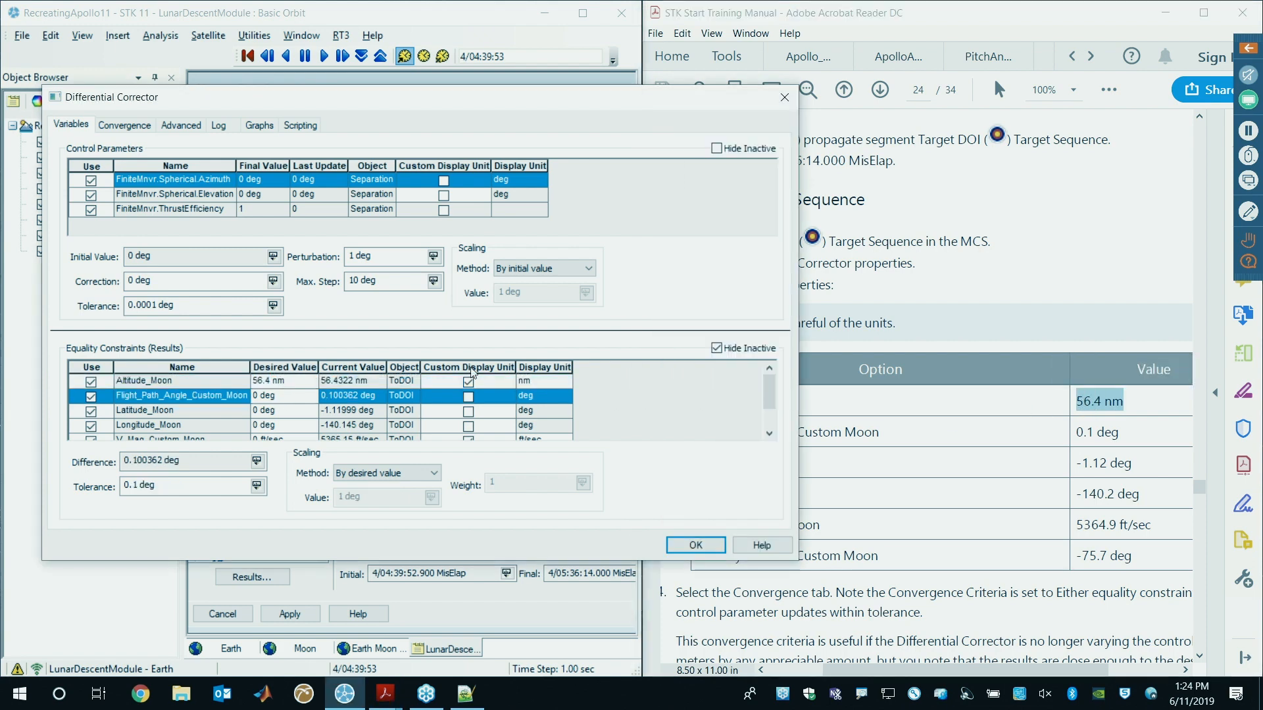
{"action": "left_click", "coordinate": [1115, 440]}
{"action": "left_click_drag", "start_coordinate": [1124, 432], "coordinate": [1076, 434]}
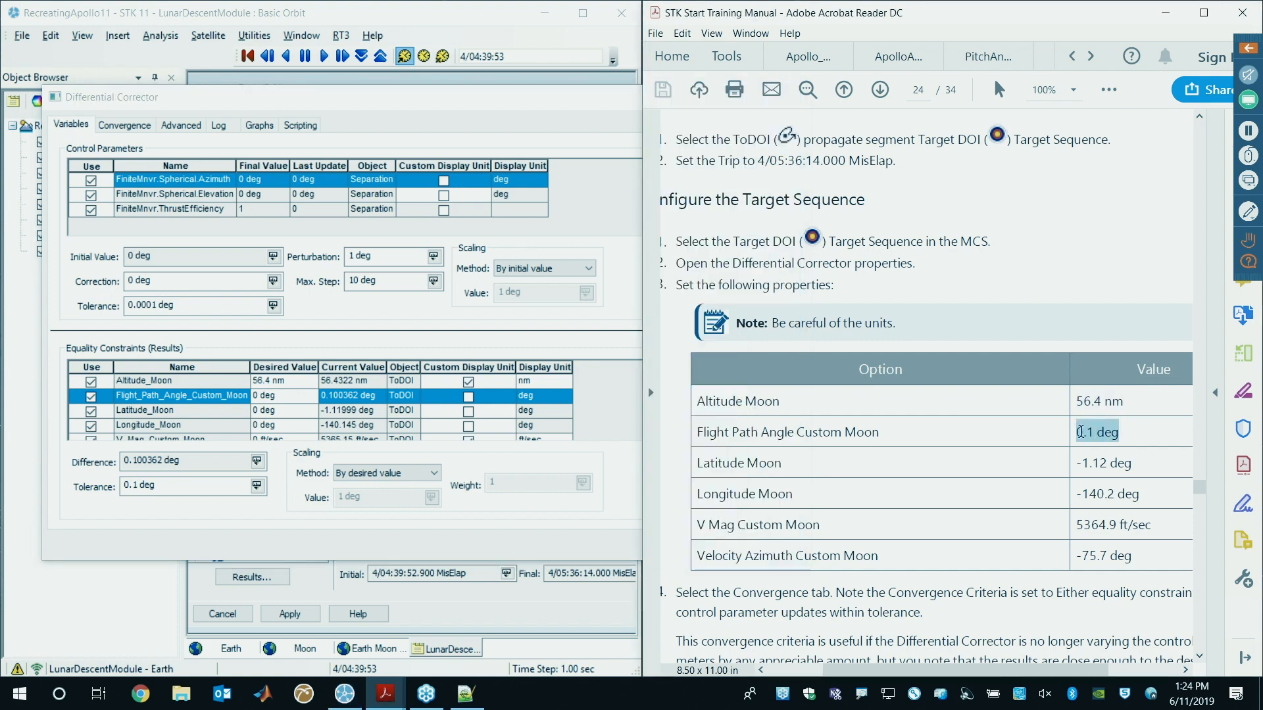
{"action": "left_click", "coordinate": [1170, 401]}
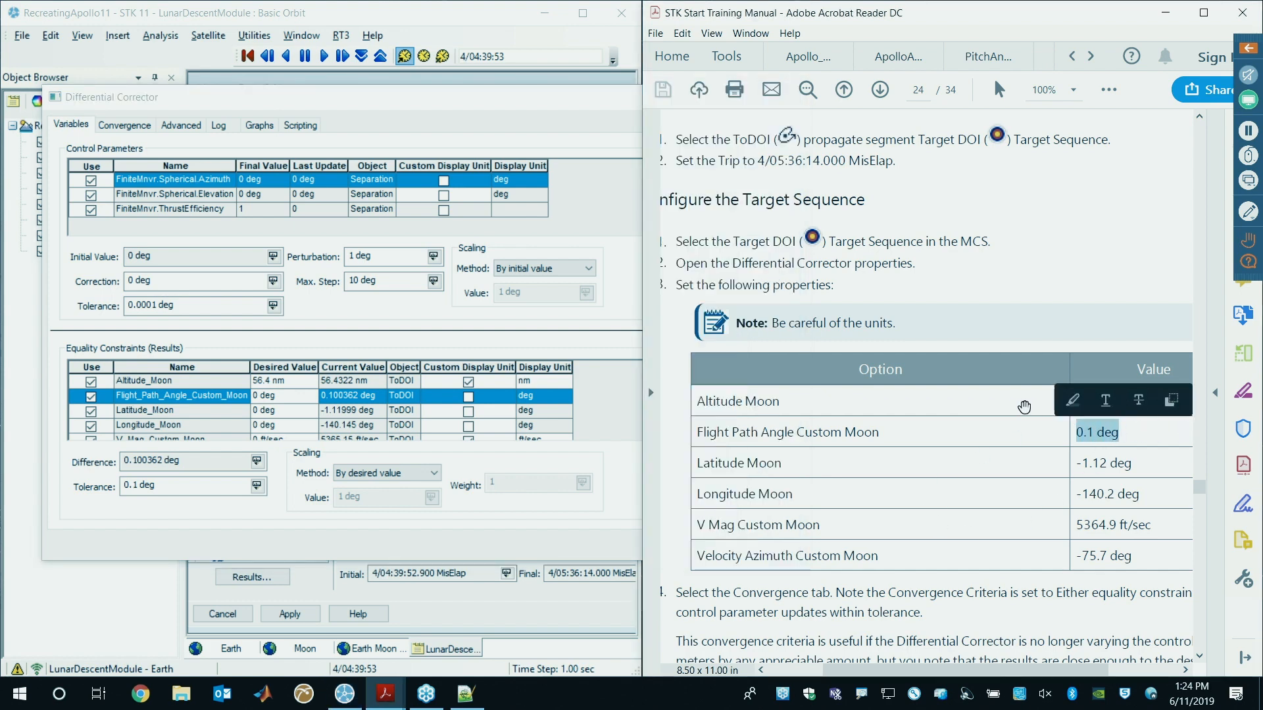
{"action": "left_click", "coordinate": [293, 398]}
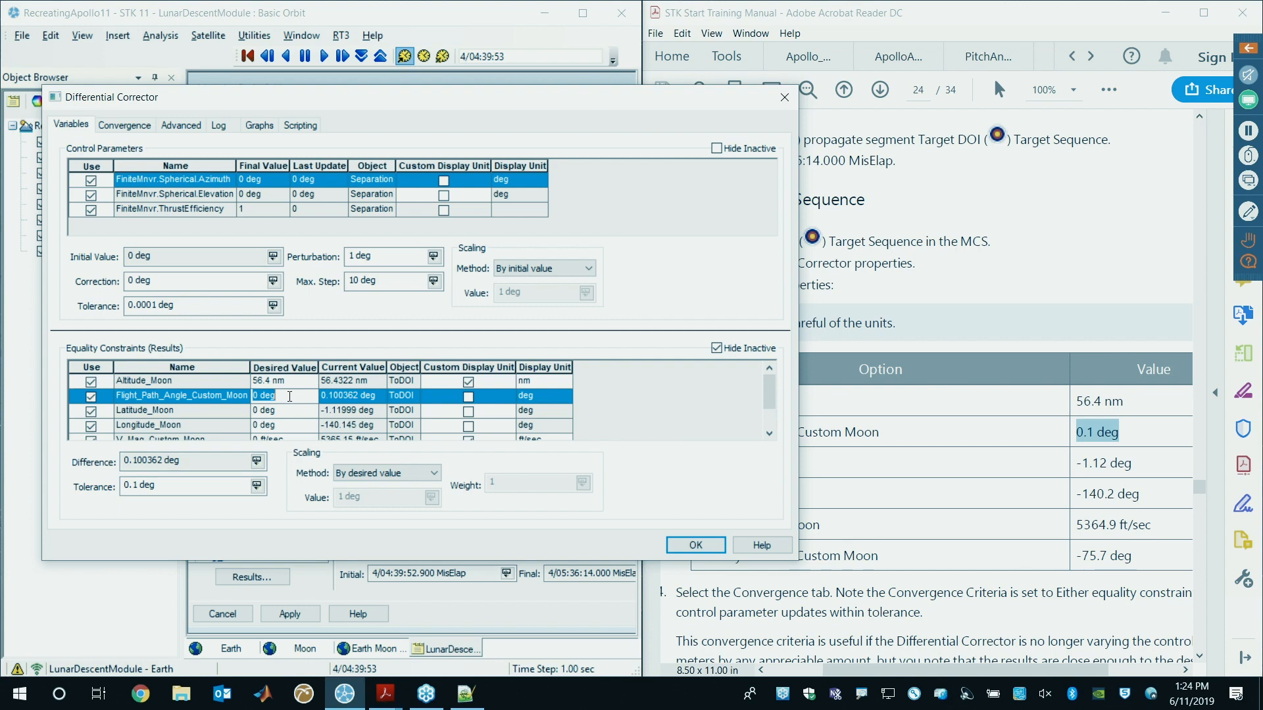
{"action": "key", "text": "ctrl+v"}
- Set the desired value of the Latitude_Moon constraint to -1.12 deg from the manual's table
{"action": "left_click", "coordinate": [289, 410]}
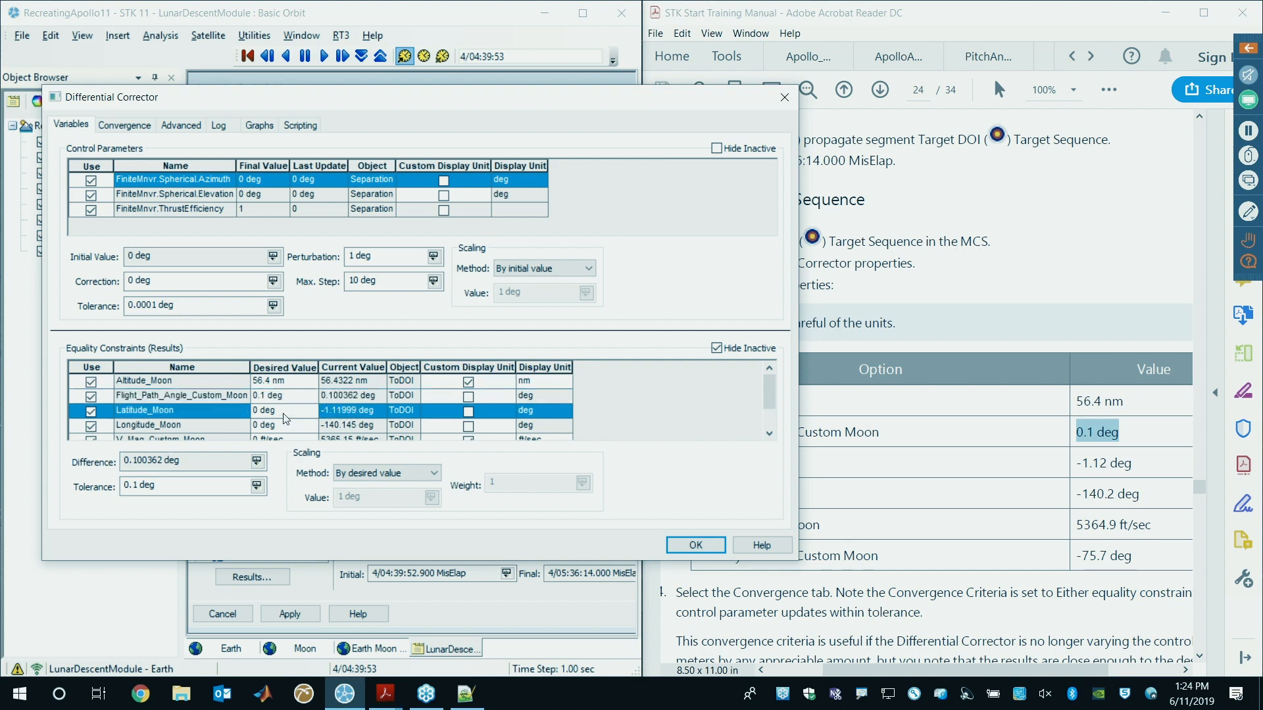
{"action": "left_click", "coordinate": [1134, 464]}
{"action": "left_click_drag", "start_coordinate": [1135, 464], "coordinate": [1045, 463]}
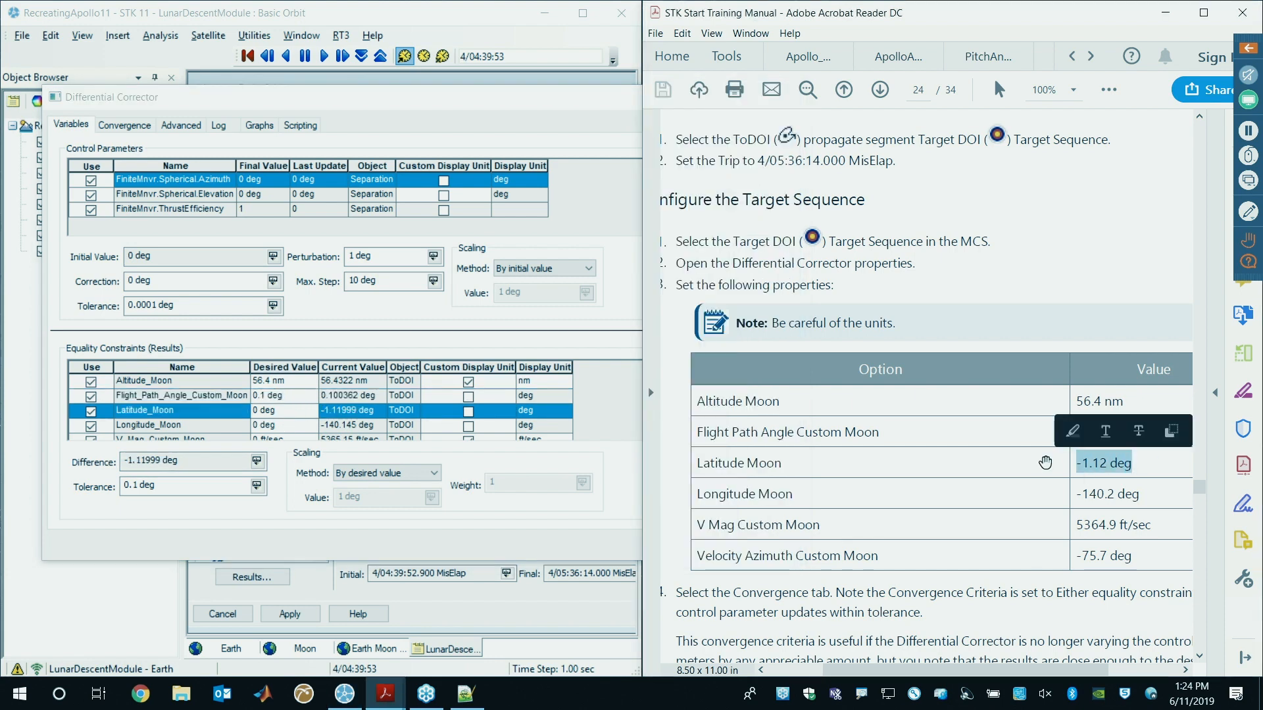
{"action": "left_click", "coordinate": [286, 411]}
{"action": "key", "text": "ctrl+v"}
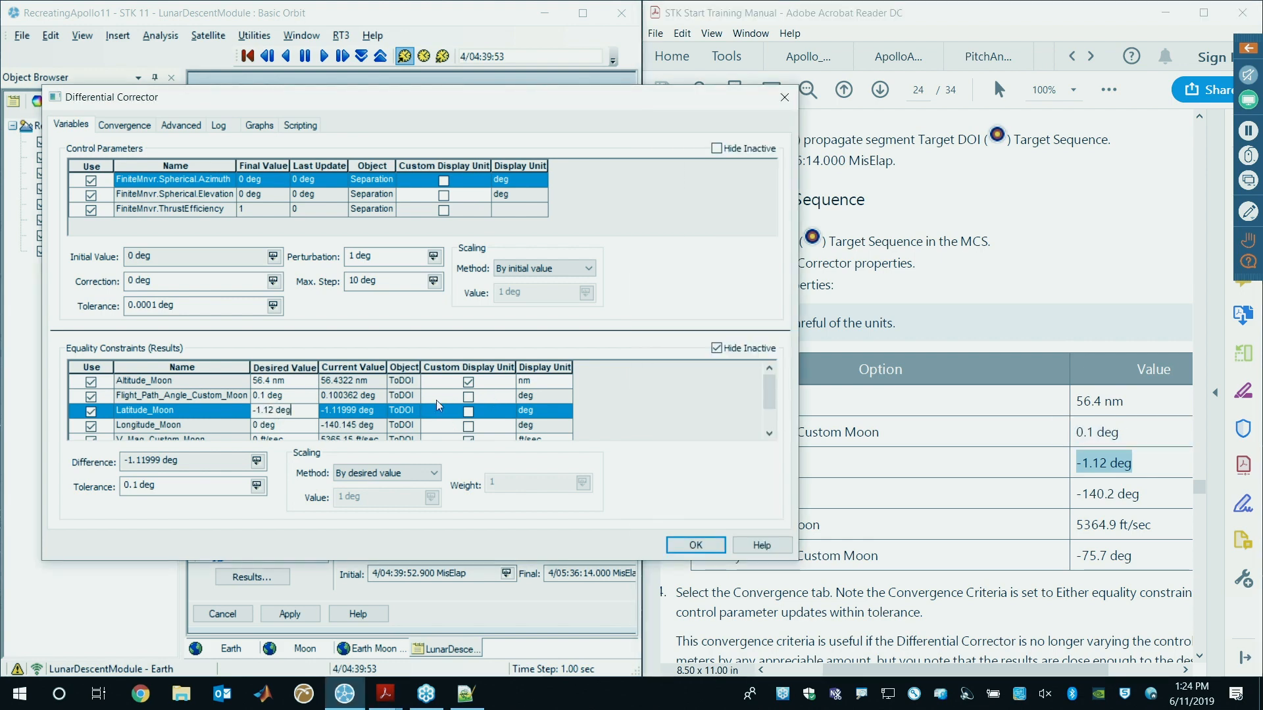
{"action": "key", "text": "Return"}
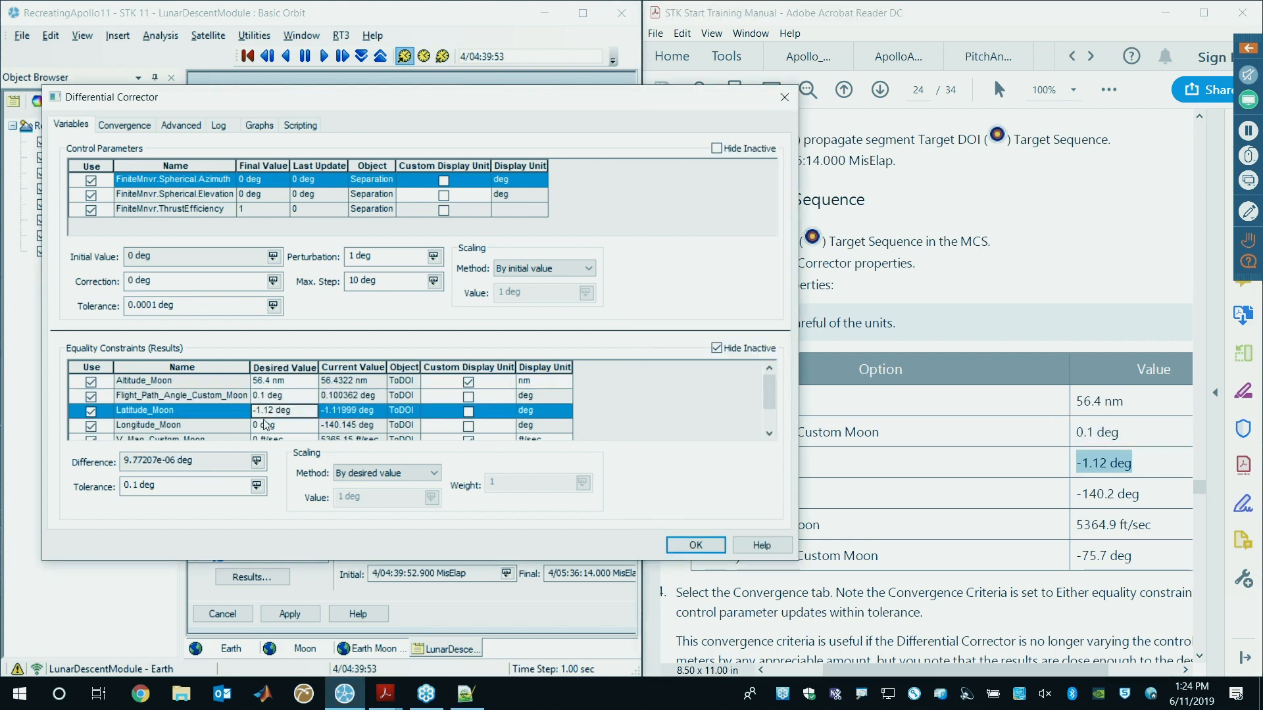
{"action": "scroll", "coordinate": [274, 419], "scroll_direction": "down", "scroll_amount": 1}
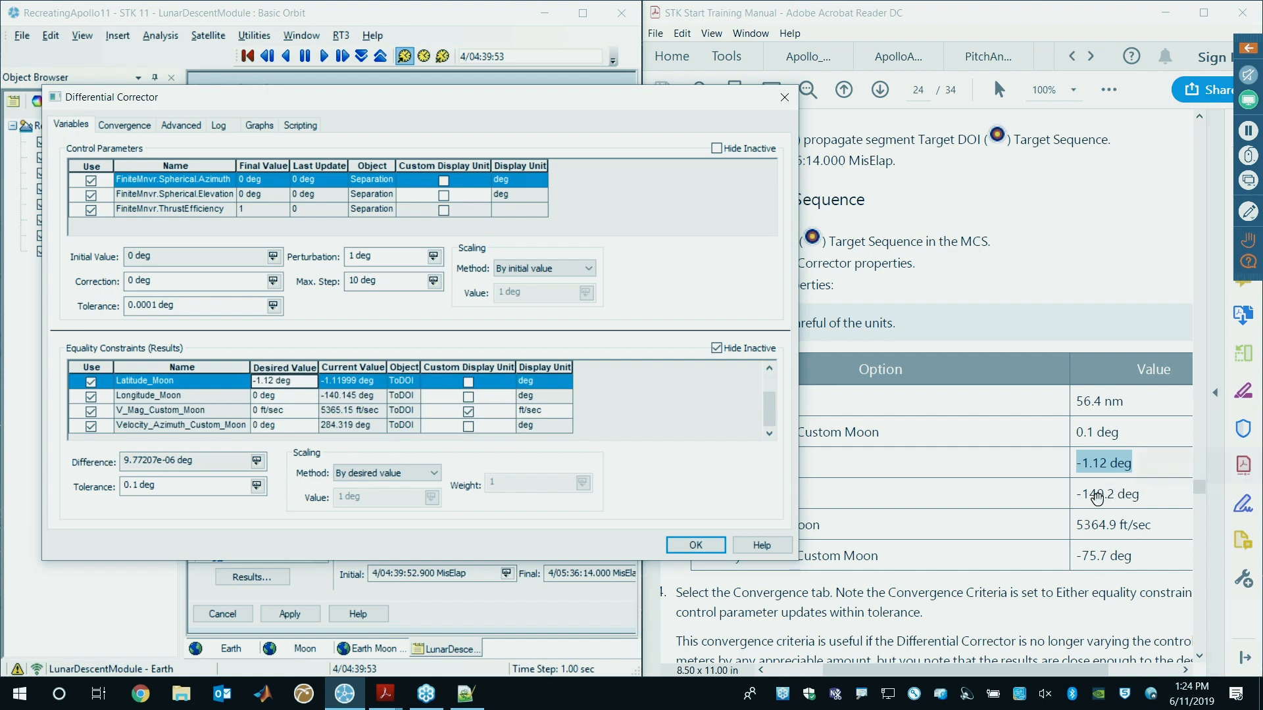
- Set the desired value of the Longitude_Moon constraint to -140.2 deg from the manual's table
{"action": "left_click", "coordinate": [1095, 500]}
{"action": "double_click", "coordinate": [1136, 494]}
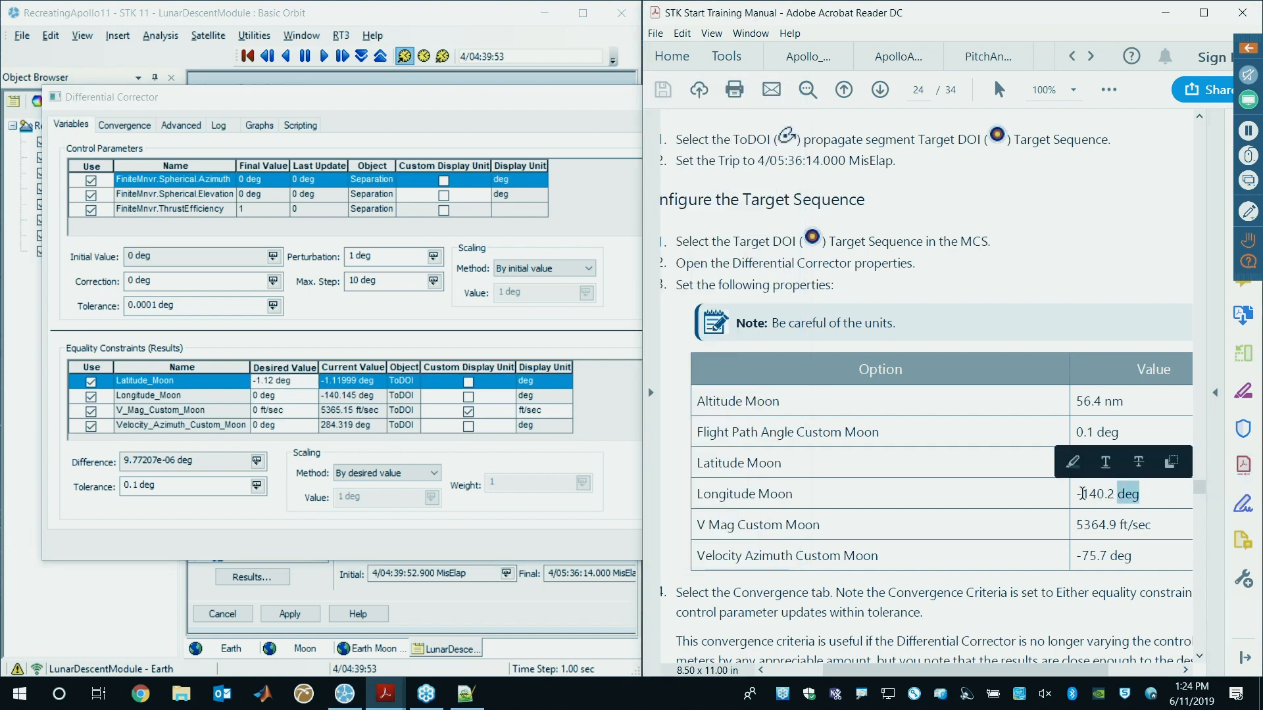
{"action": "left_click_drag", "start_coordinate": [1079, 494], "coordinate": [1145, 495]}
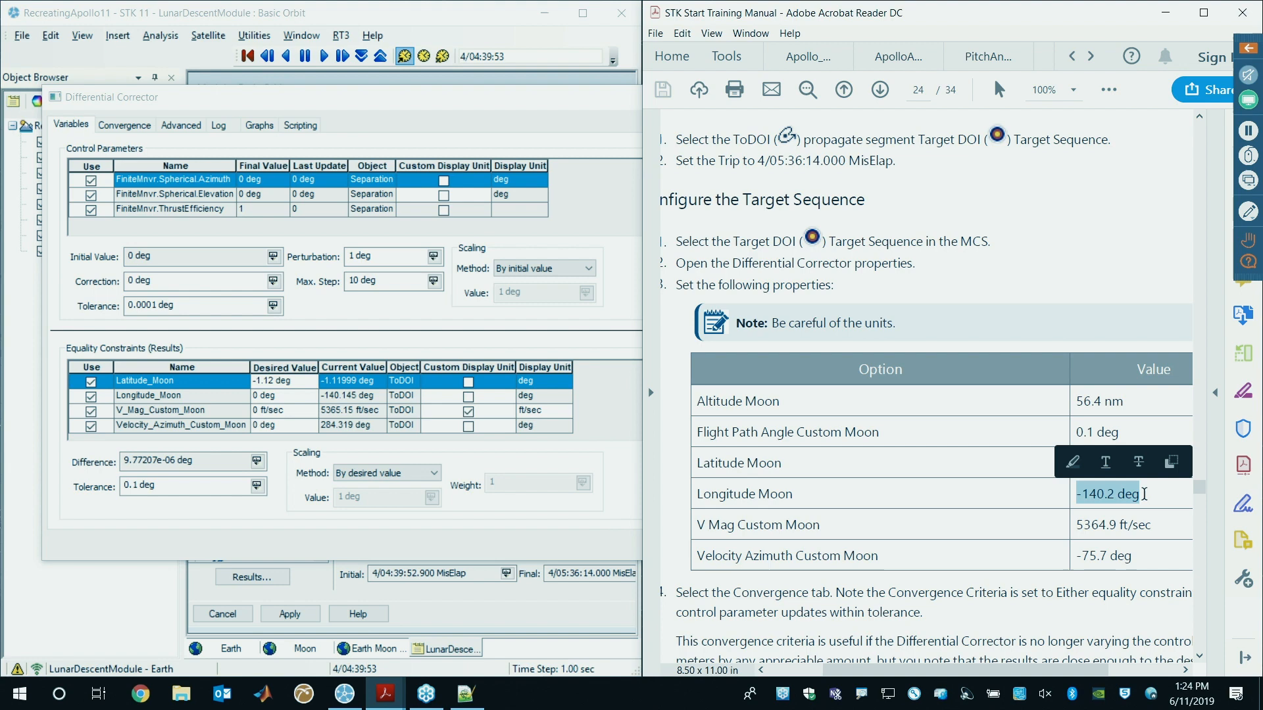
{"action": "double_click", "coordinate": [266, 396]}
{"action": "key", "text": "ctrl+v"}
{"action": "left_click", "coordinate": [299, 410]}
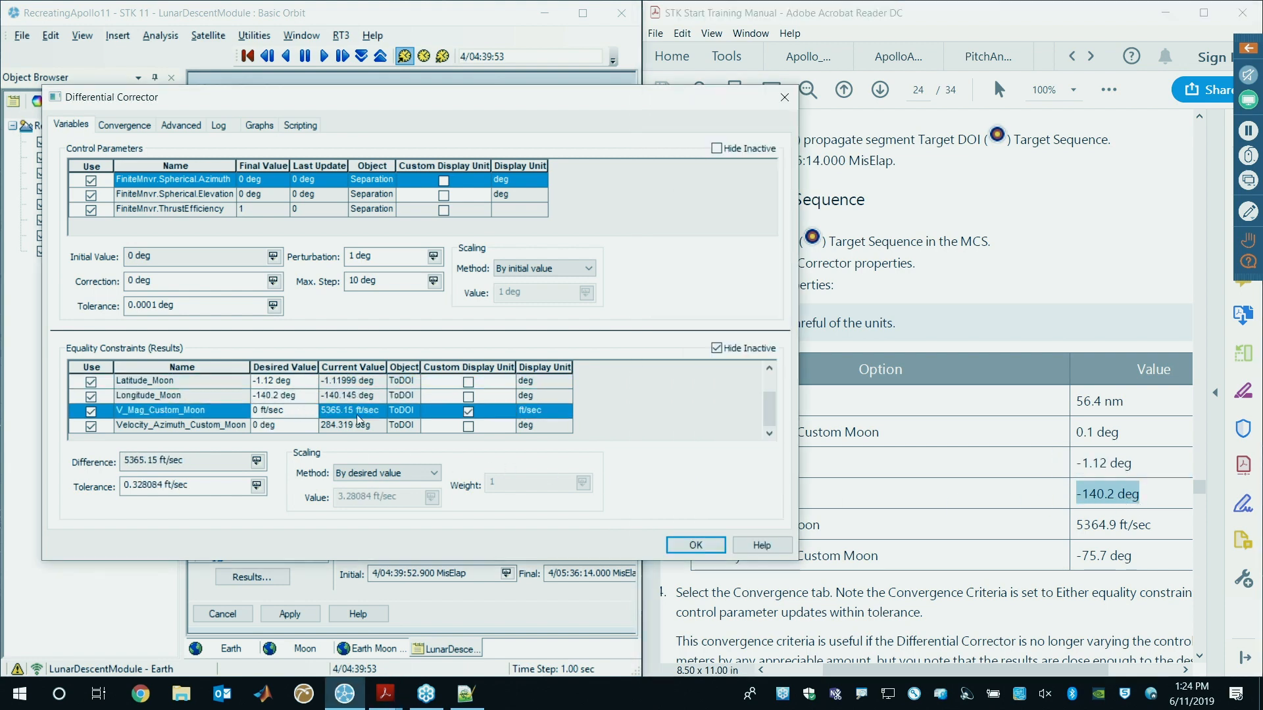
- Set the desired value of the V_Mag_Custom_Moon constraint to 5364.9 ft/sec, copied from the manual's table
{"action": "left_click", "coordinate": [1081, 539]}
{"action": "left_click_drag", "start_coordinate": [1077, 525], "coordinate": [1153, 525]}
{"action": "key", "text": "ctrl+c"}
{"action": "double_click", "coordinate": [283, 410]}
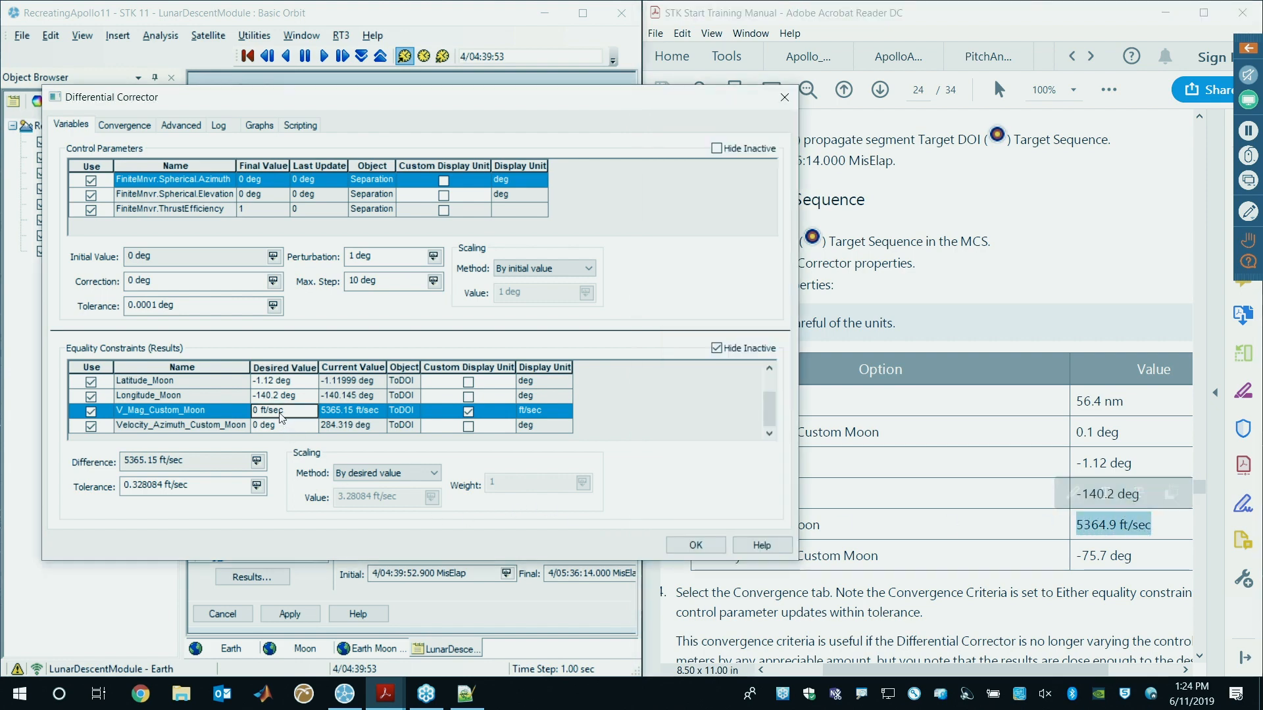
{"action": "key", "text": "ctrl+v"}
{"action": "key", "text": "Return"}
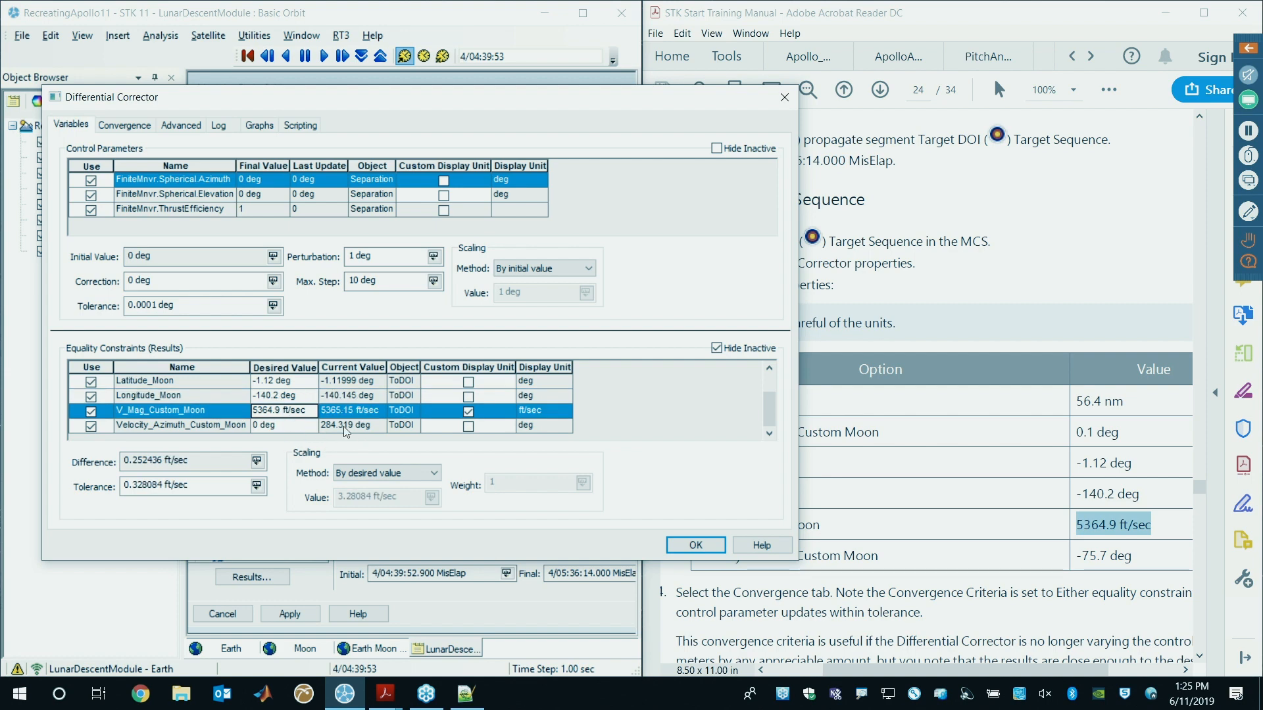
- Set the desired value of the Velocity_Azimuth_Custom_Moon constraint to -75.7 deg from the manual's table
{"action": "left_click", "coordinate": [1118, 556]}
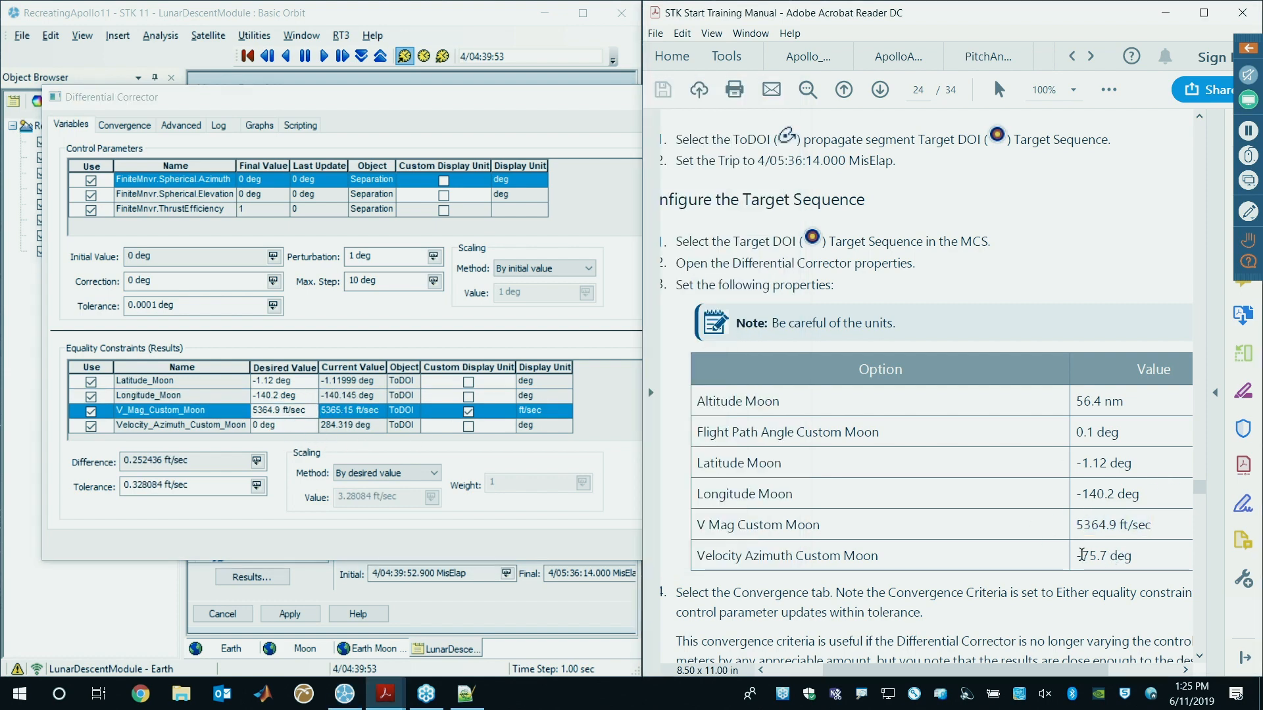
{"action": "left_click_drag", "start_coordinate": [1082, 554], "coordinate": [1118, 553]}
{"action": "left_click", "coordinate": [1092, 554]}
{"action": "left_click_drag", "start_coordinate": [1077, 555], "coordinate": [1133, 554]}
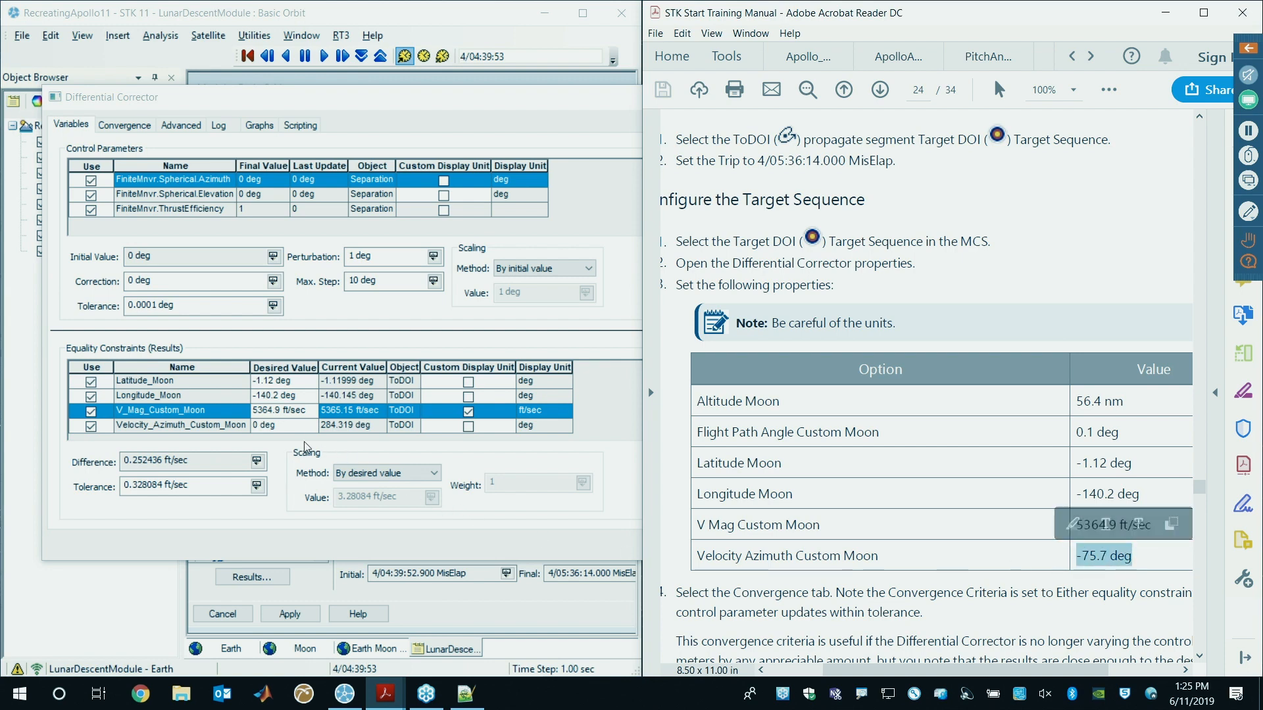
{"action": "double_click", "coordinate": [281, 428]}
{"action": "key", "text": "ctrl+v"}
{"action": "left_click", "coordinate": [285, 414]}
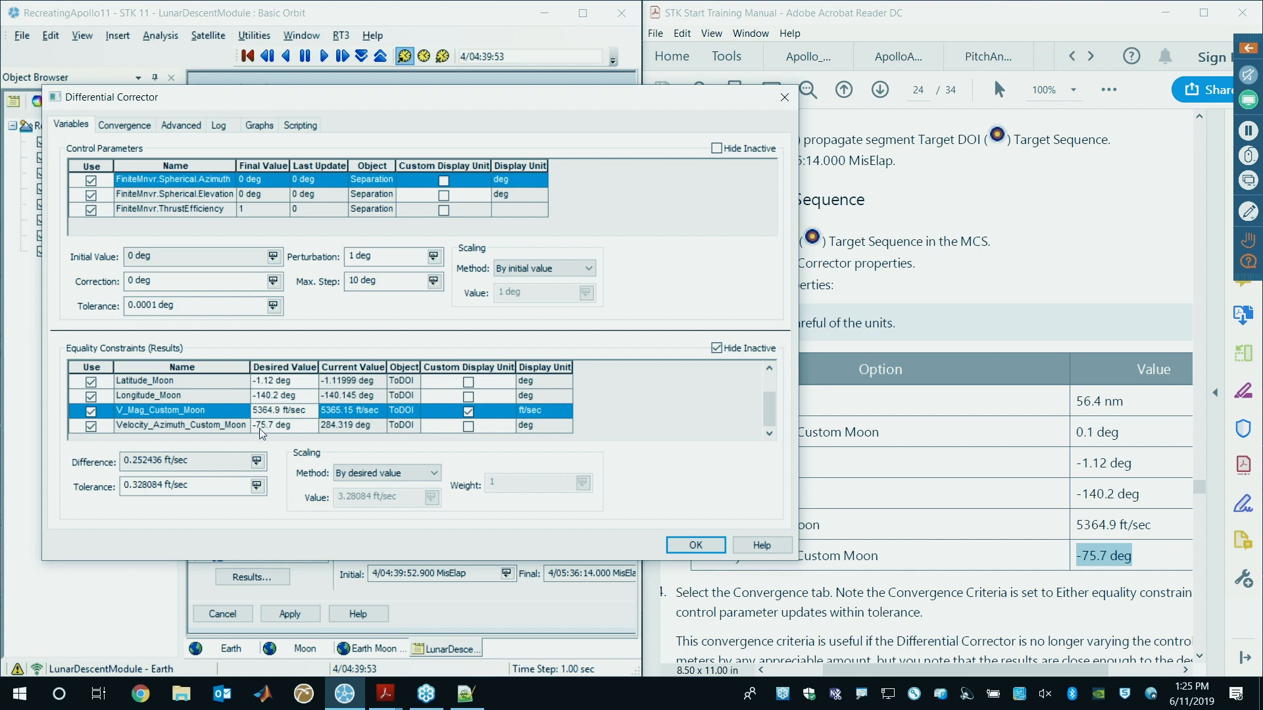
{"action": "left_click", "coordinate": [279, 398]}
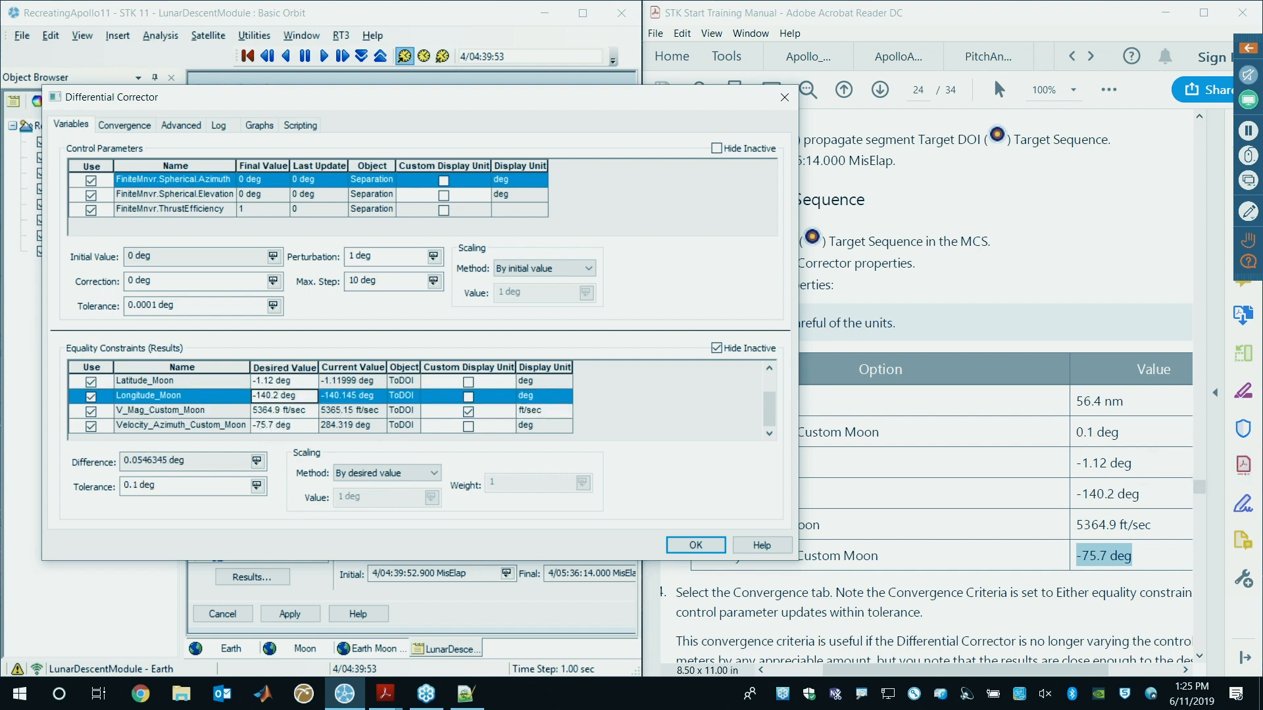
- Review the desired values of all the equality constraints against the manual's table
{"action": "scroll", "coordinate": [285, 412], "scroll_direction": "up", "scroll_amount": 1}
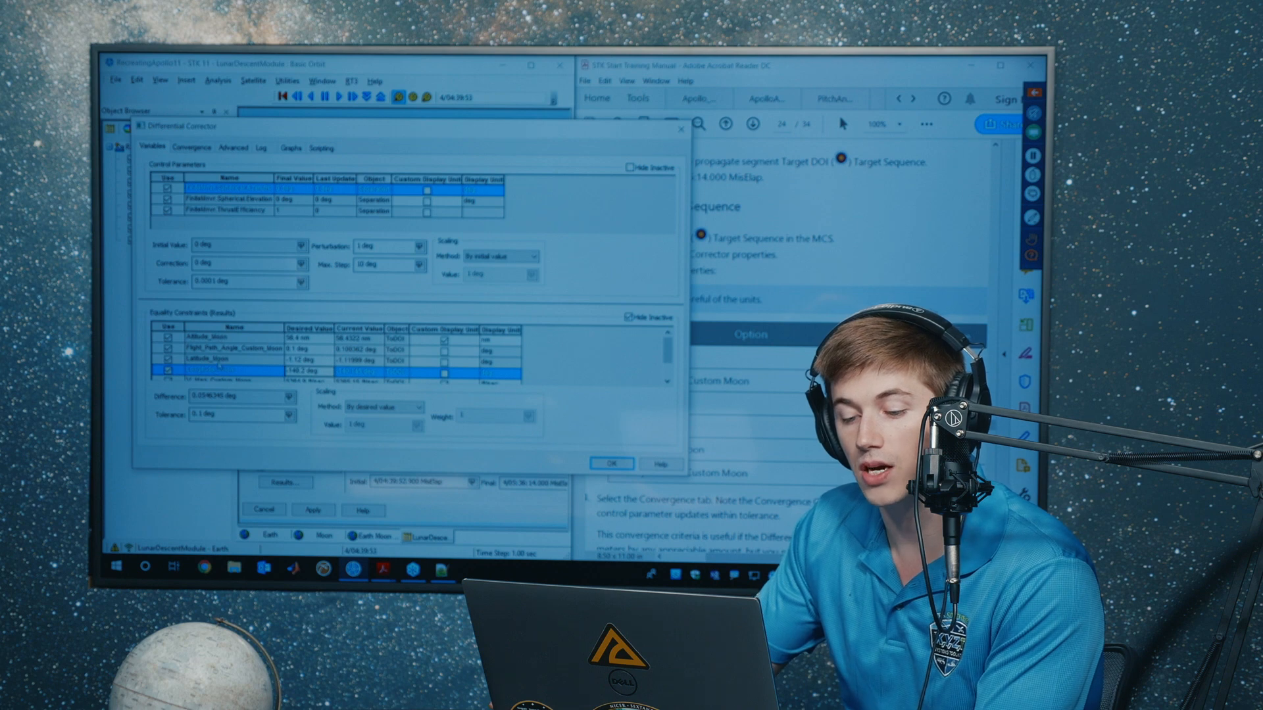
{"action": "scroll", "coordinate": [223, 337], "scroll_direction": "down", "scroll_amount": 1}
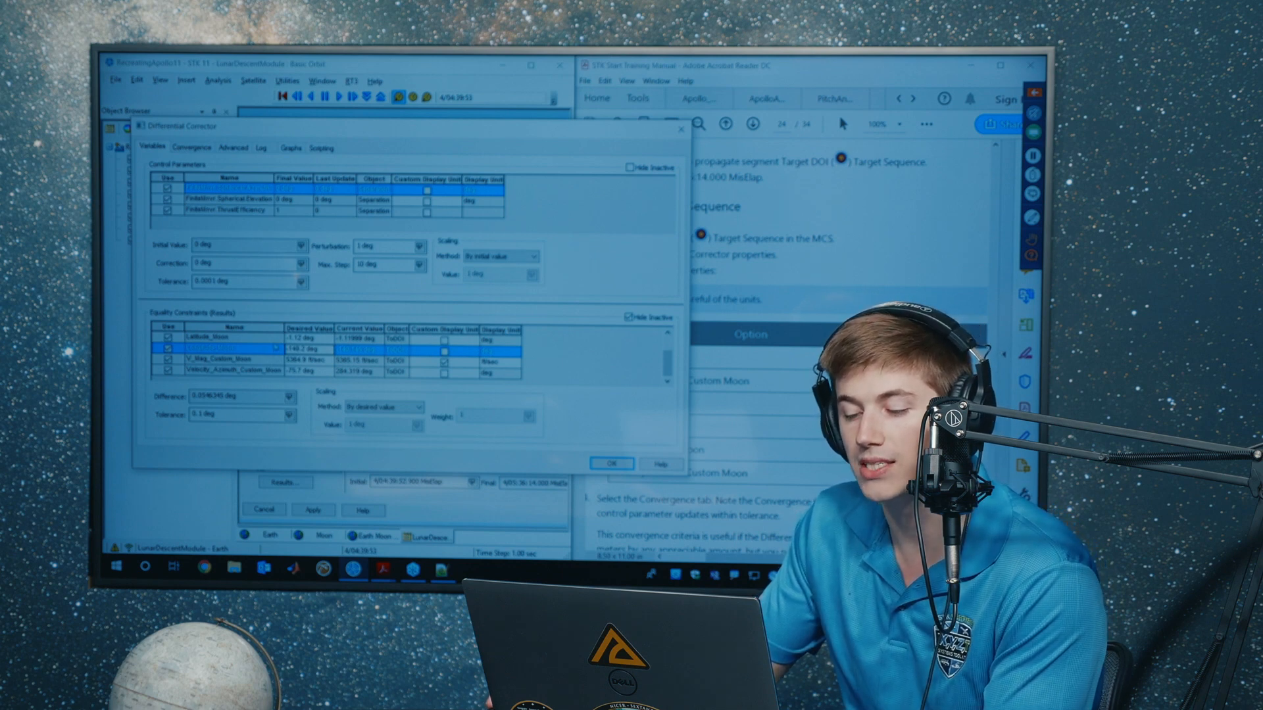
{"action": "scroll", "coordinate": [308, 371], "scroll_direction": "up", "scroll_amount": 1}
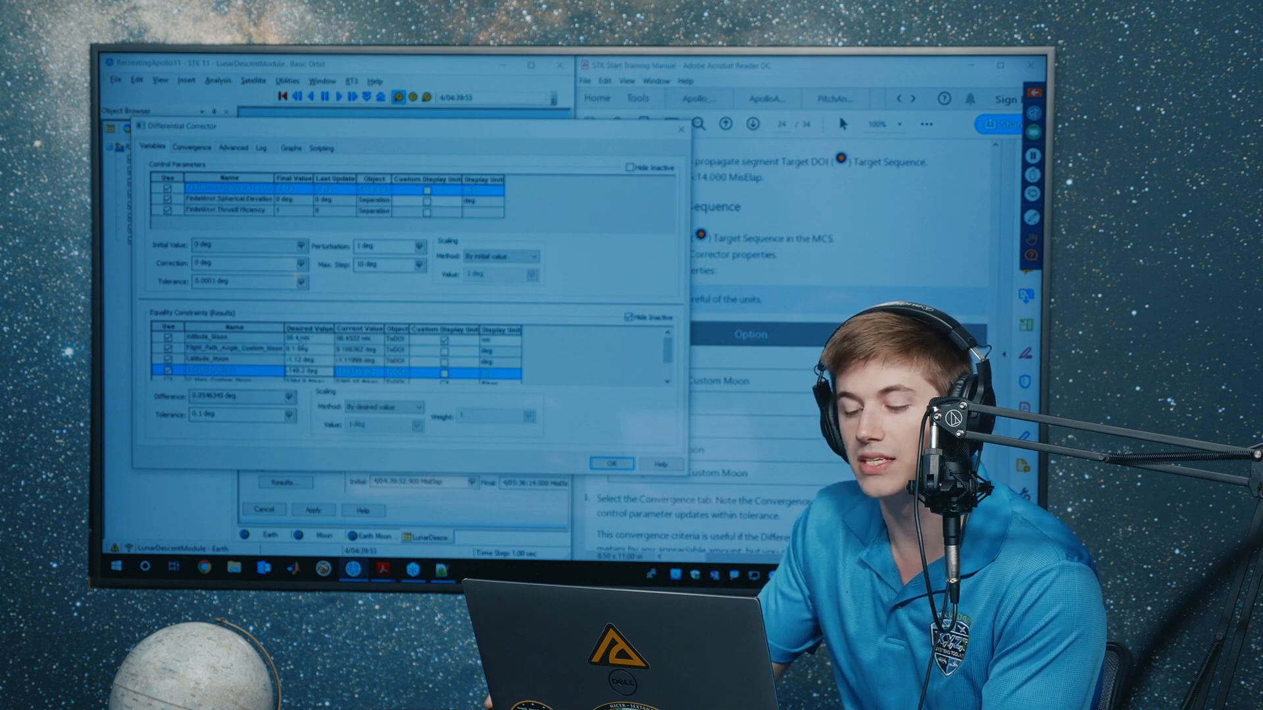
{"action": "scroll", "coordinate": [301, 346], "scroll_direction": "down", "scroll_amount": 1}
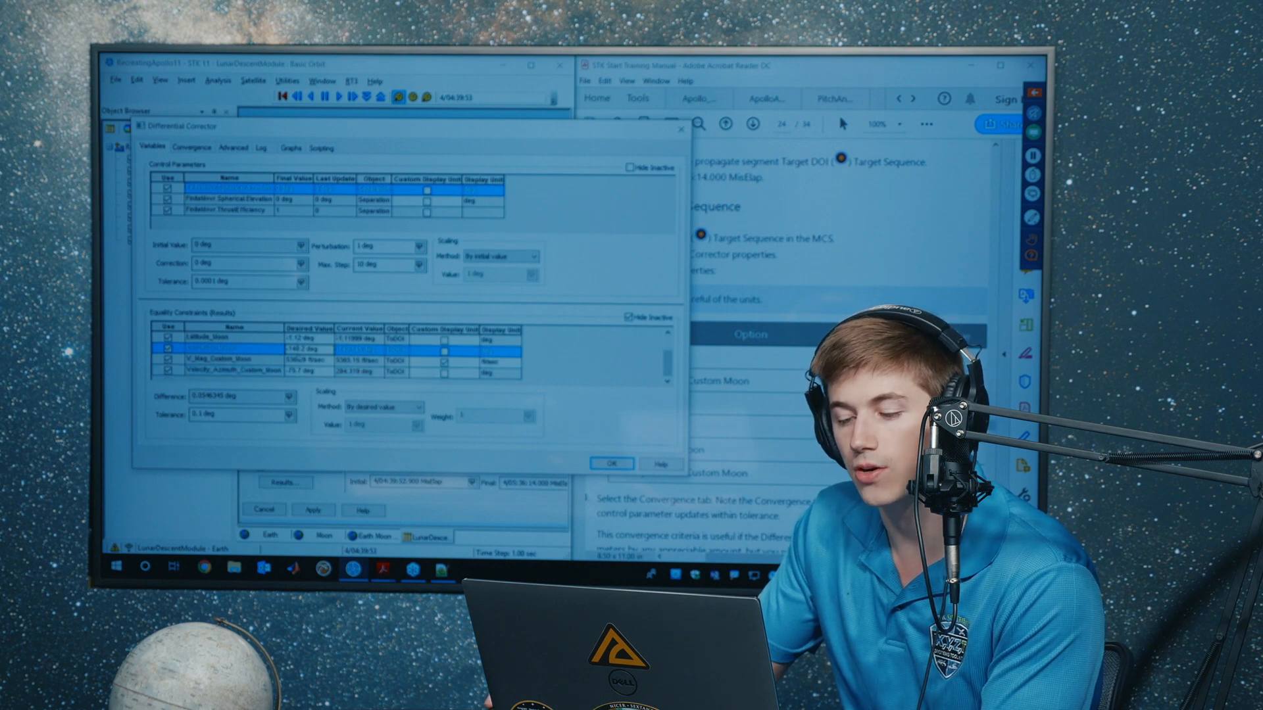
{"action": "scroll", "coordinate": [267, 380], "scroll_direction": "up", "scroll_amount": 1}
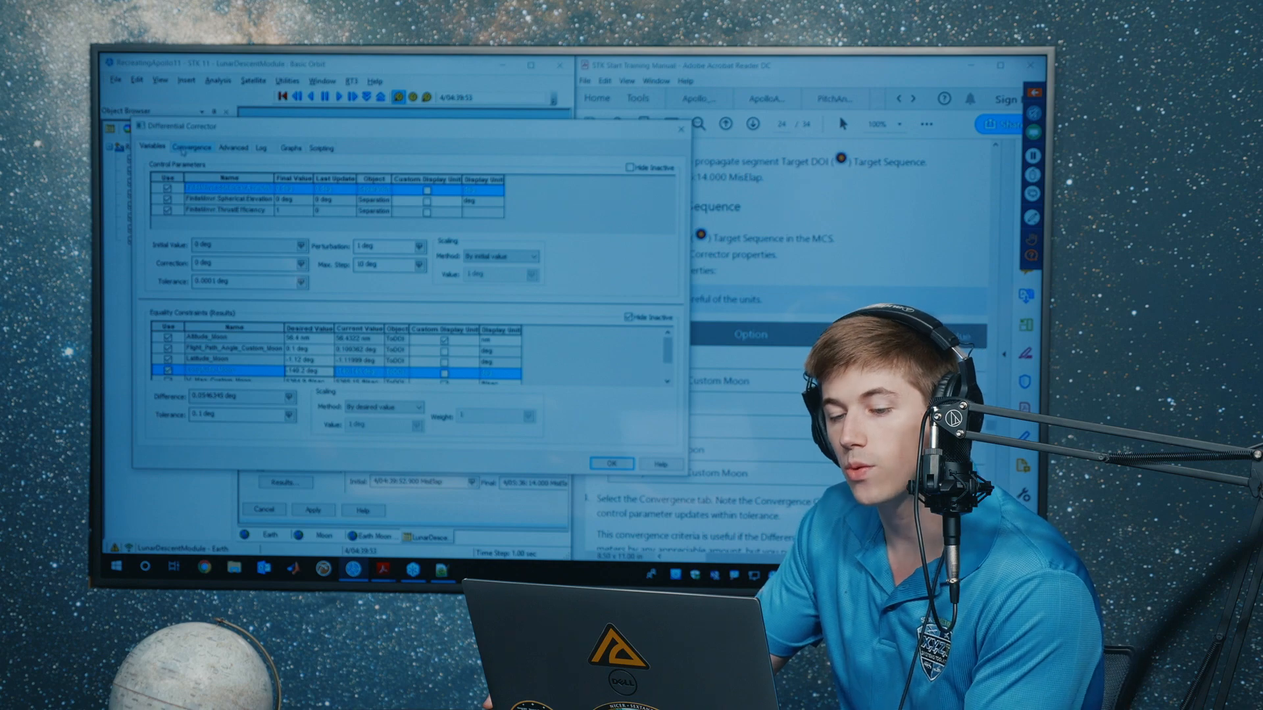
- Examine the convergence criteria options and the control parameter tolerance, and accept the Differential Corrector properties
{"action": "left_click", "coordinate": [187, 147]}
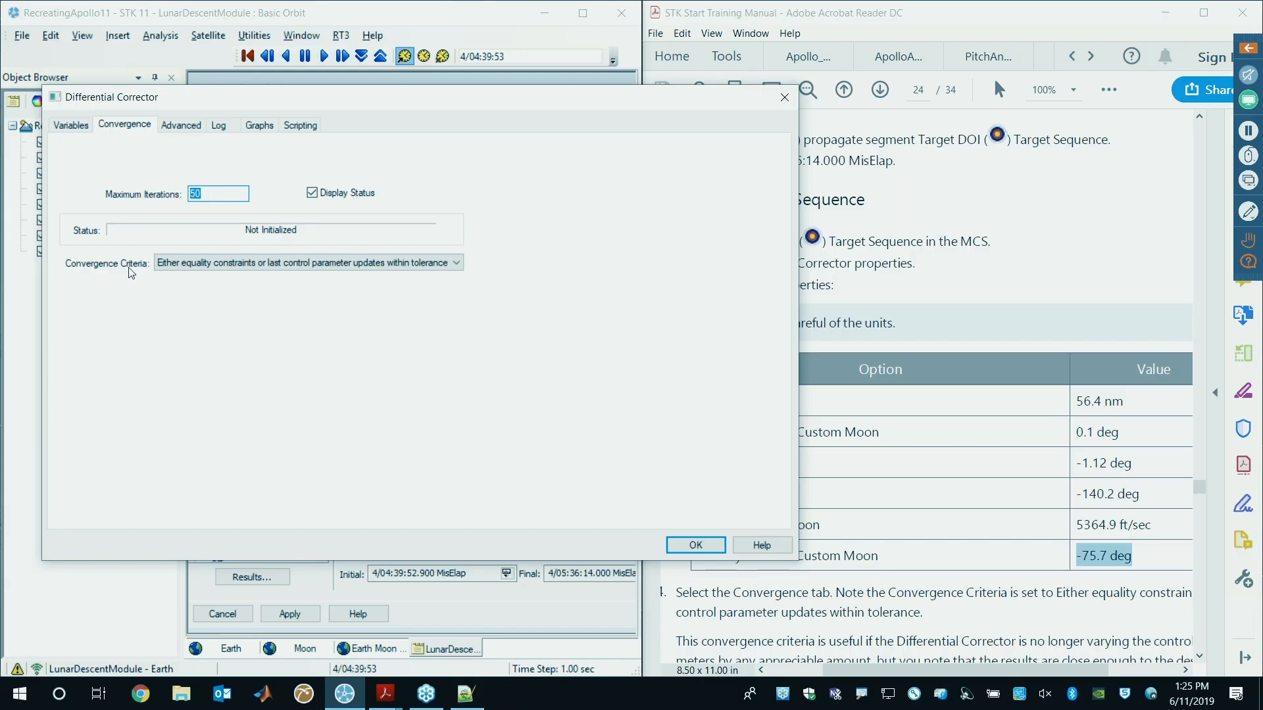
{"action": "left_click", "coordinate": [177, 264]}
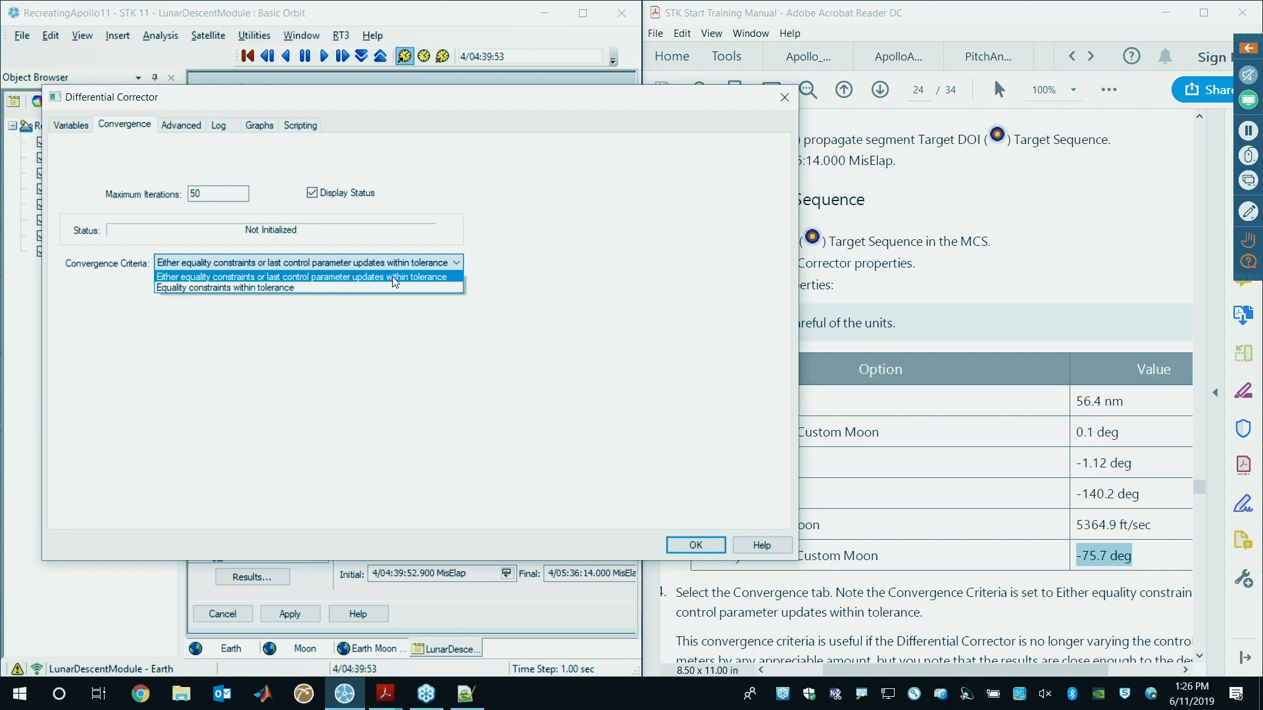
{"action": "left_click", "coordinate": [507, 261]}
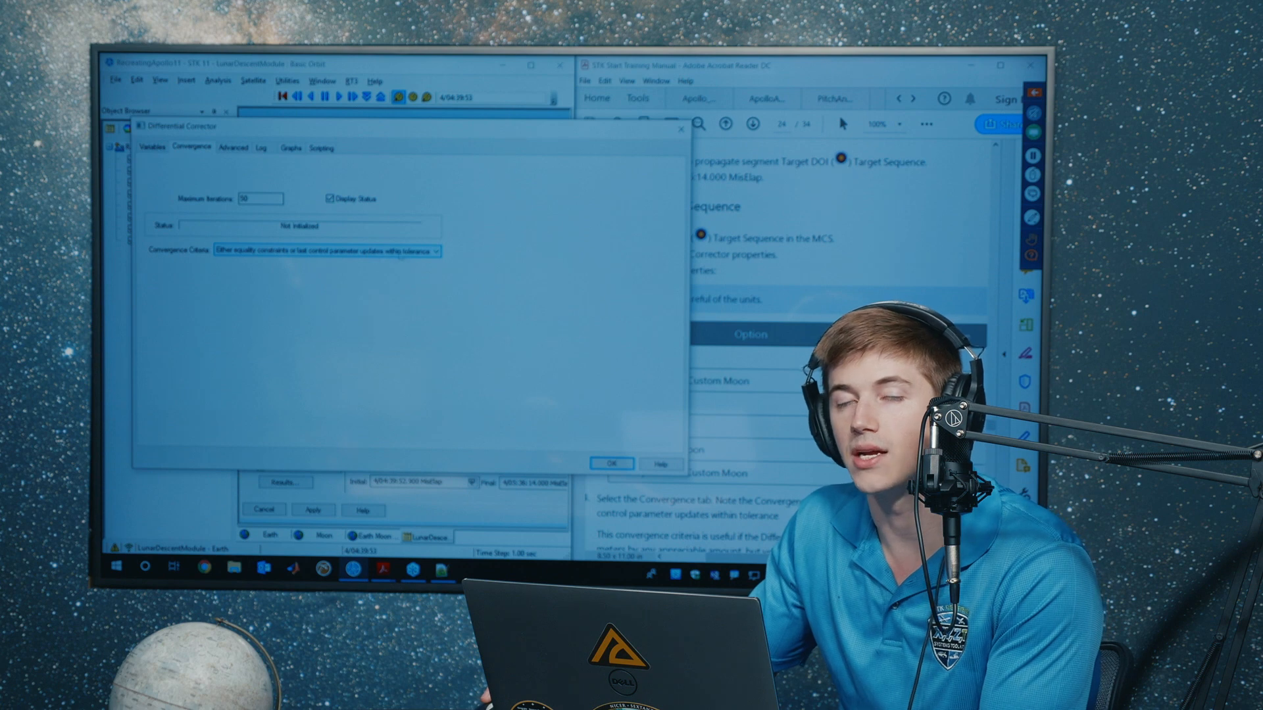
{"action": "left_click", "coordinate": [153, 148]}
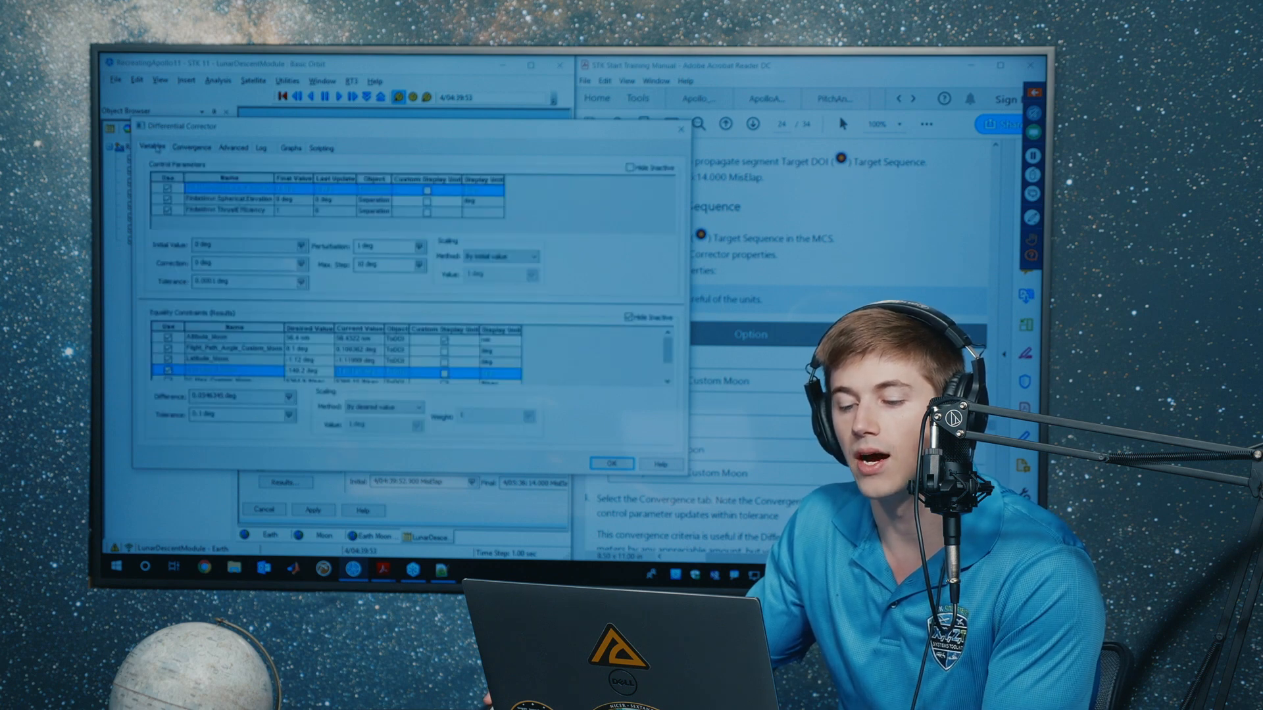
{"action": "left_click_drag", "start_coordinate": [264, 279], "coordinate": [190, 280]}
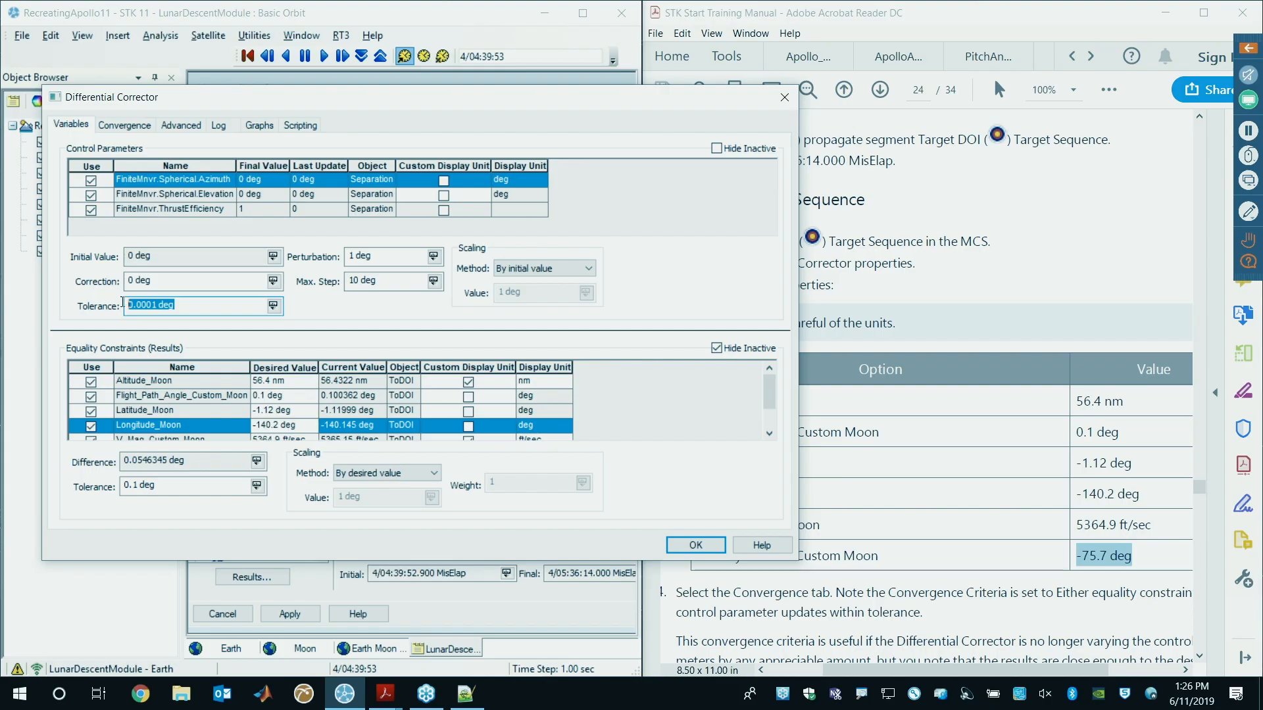
{"action": "left_click_drag", "start_coordinate": [186, 307], "coordinate": [126, 307]}
{"action": "left_click", "coordinate": [177, 284]}
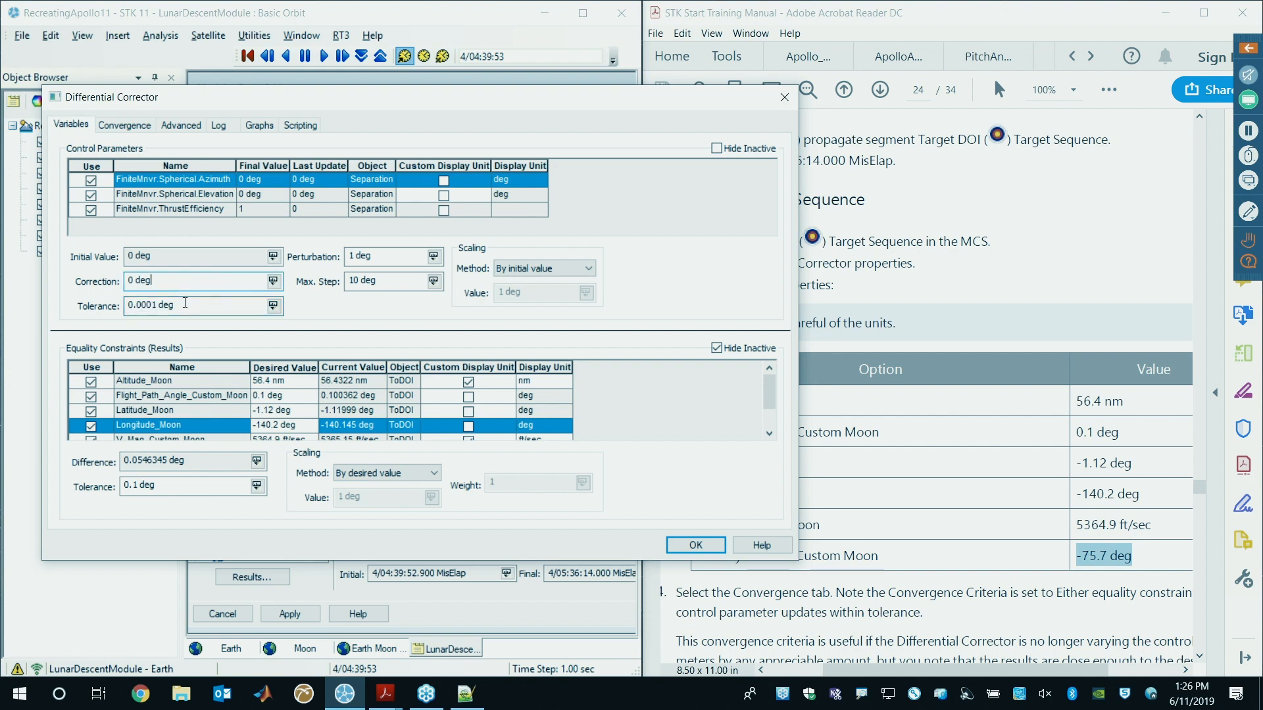
{"action": "left_click", "coordinate": [123, 125]}
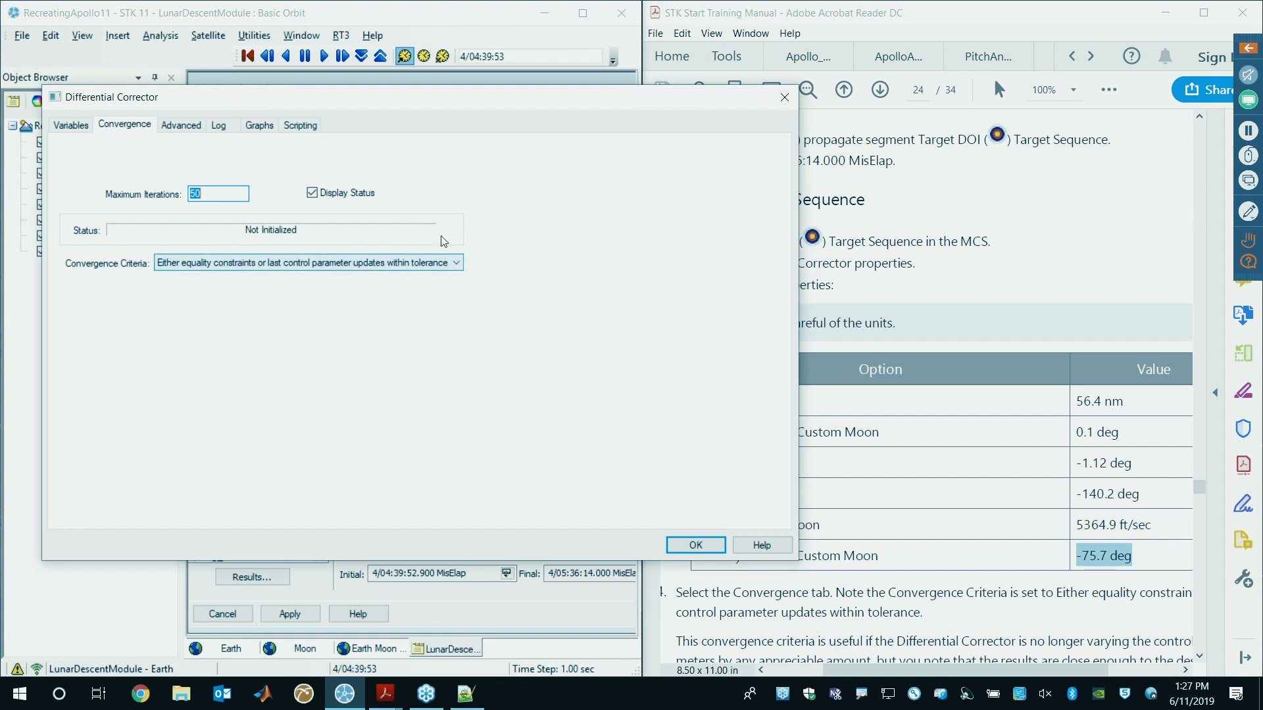
{"action": "left_click", "coordinate": [689, 543]}
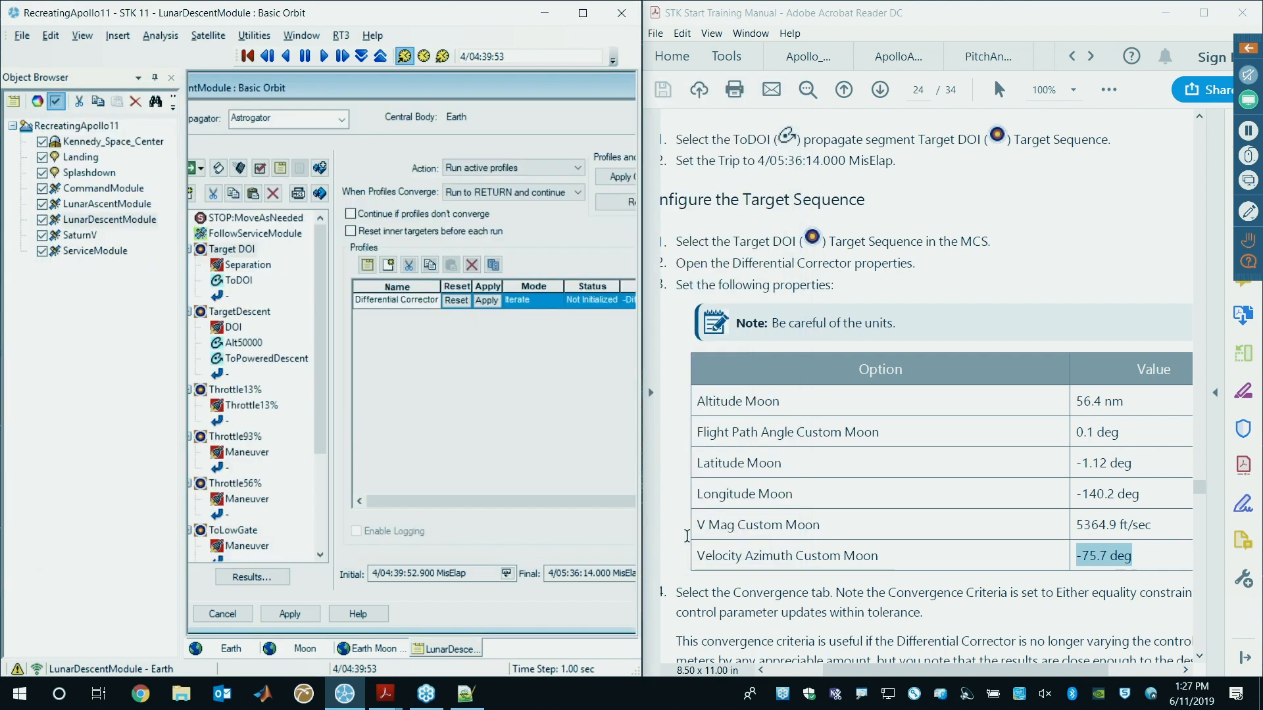
- Select the TargetDescent target sequence as the manual's powered descent section directs, narrowing the Object Browser to show more of the orbit properties
{"action": "scroll", "coordinate": [817, 359], "scroll_direction": "down", "scroll_amount": 8}
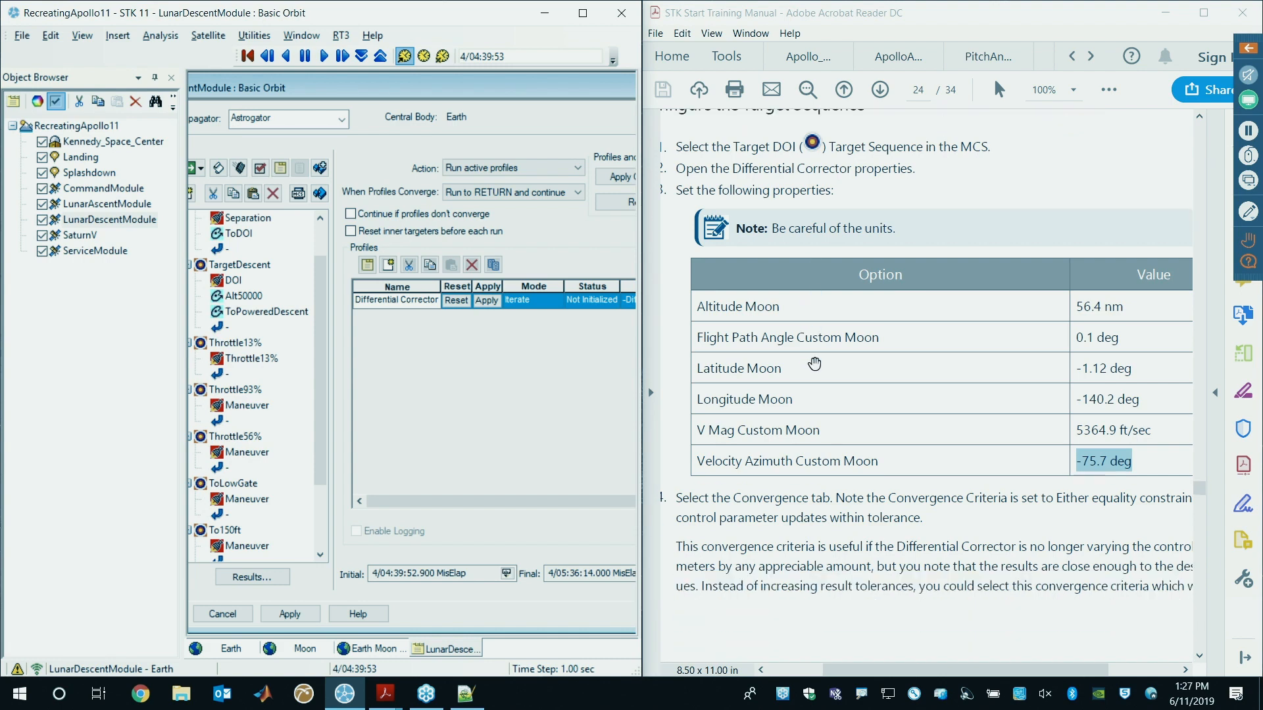
{"action": "scroll", "coordinate": [816, 358], "scroll_direction": "down", "scroll_amount": 5}
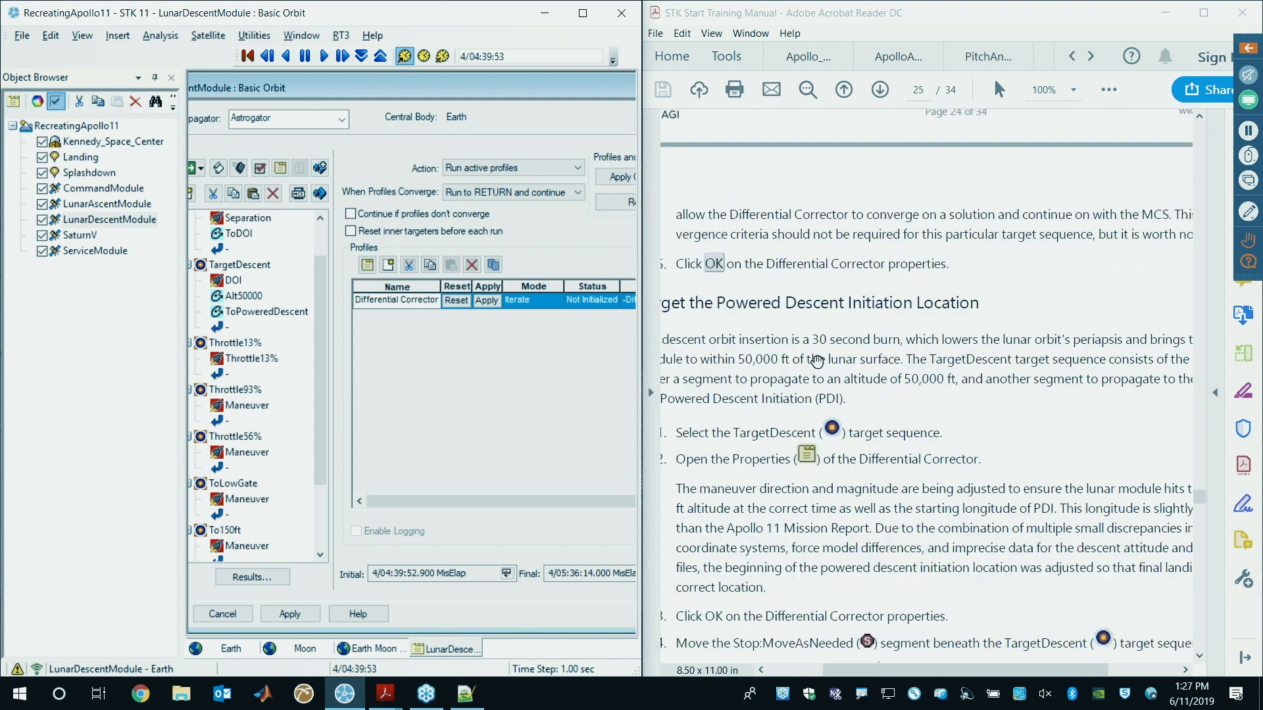
{"action": "left_click", "coordinate": [240, 264]}
{"action": "scroll", "coordinate": [282, 373], "scroll_direction": "up", "scroll_amount": 1}
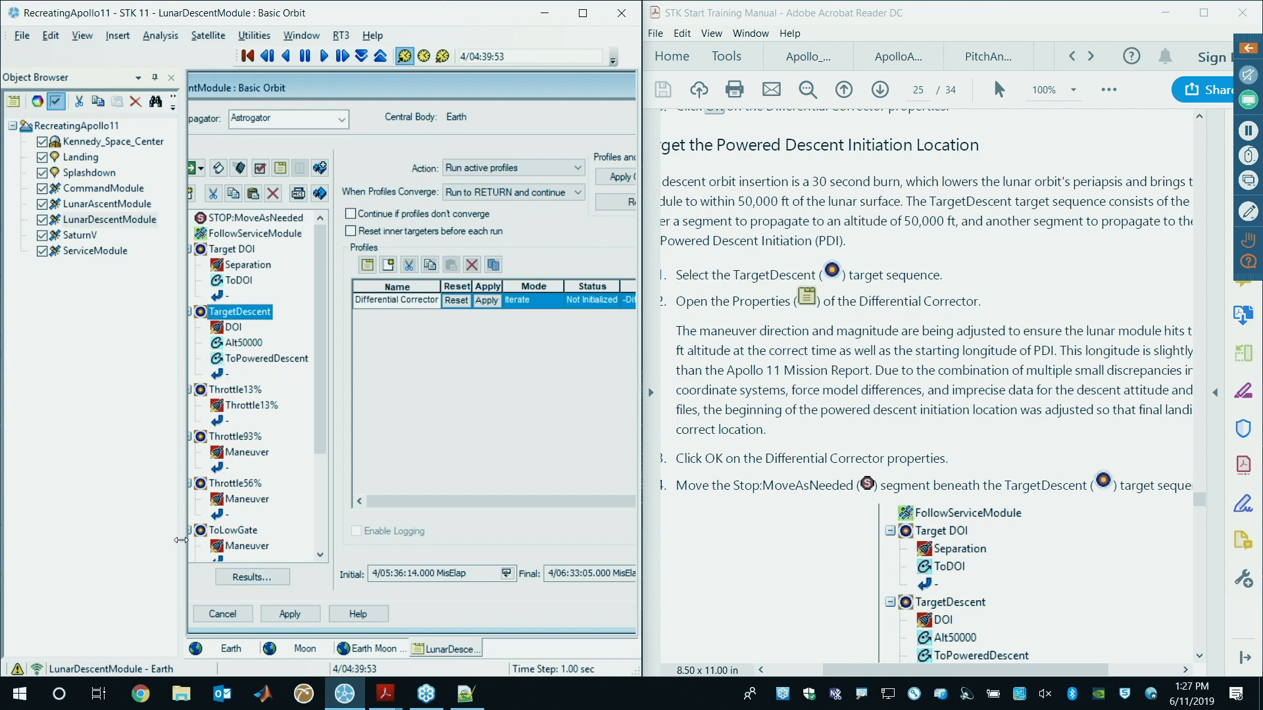
{"action": "left_click_drag", "start_coordinate": [165, 533], "coordinate": [85, 530]}
{"action": "left_click_drag", "start_coordinate": [211, 89], "coordinate": [266, 85]}
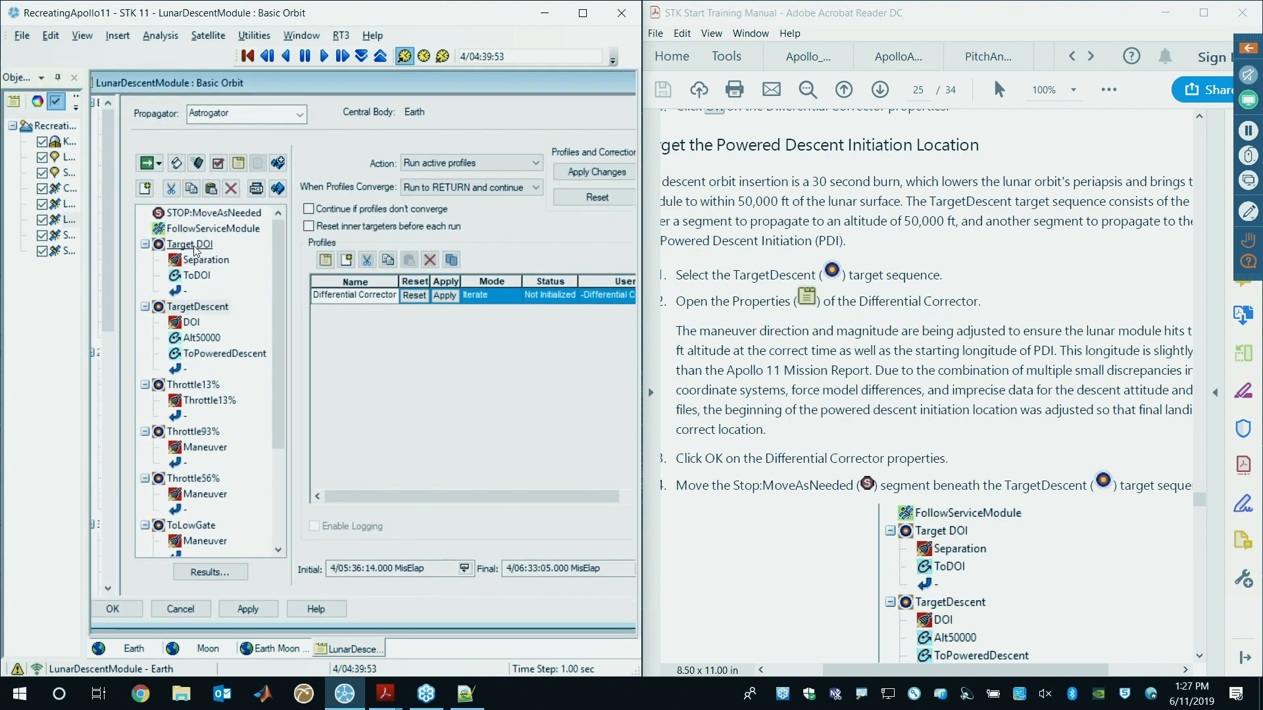
{"action": "left_click", "coordinate": [197, 312]}
{"action": "left_click", "coordinate": [197, 311]}
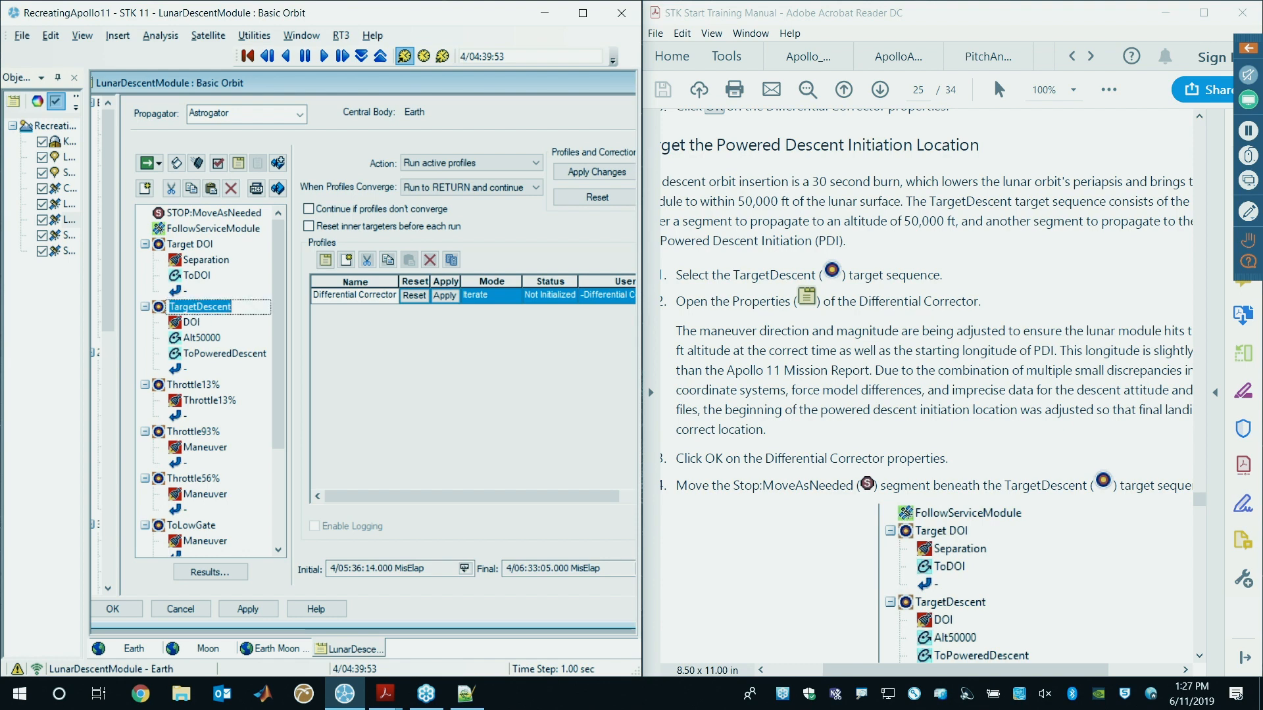
- Examine the DOI maneuver's propagator model, thrust axes, engine model, thrust efficiency and duration stopping condition under TargetDescent
{"action": "left_click", "coordinate": [190, 323]}
{"action": "left_click_drag", "start_coordinate": [471, 86], "coordinate": [409, 82]}
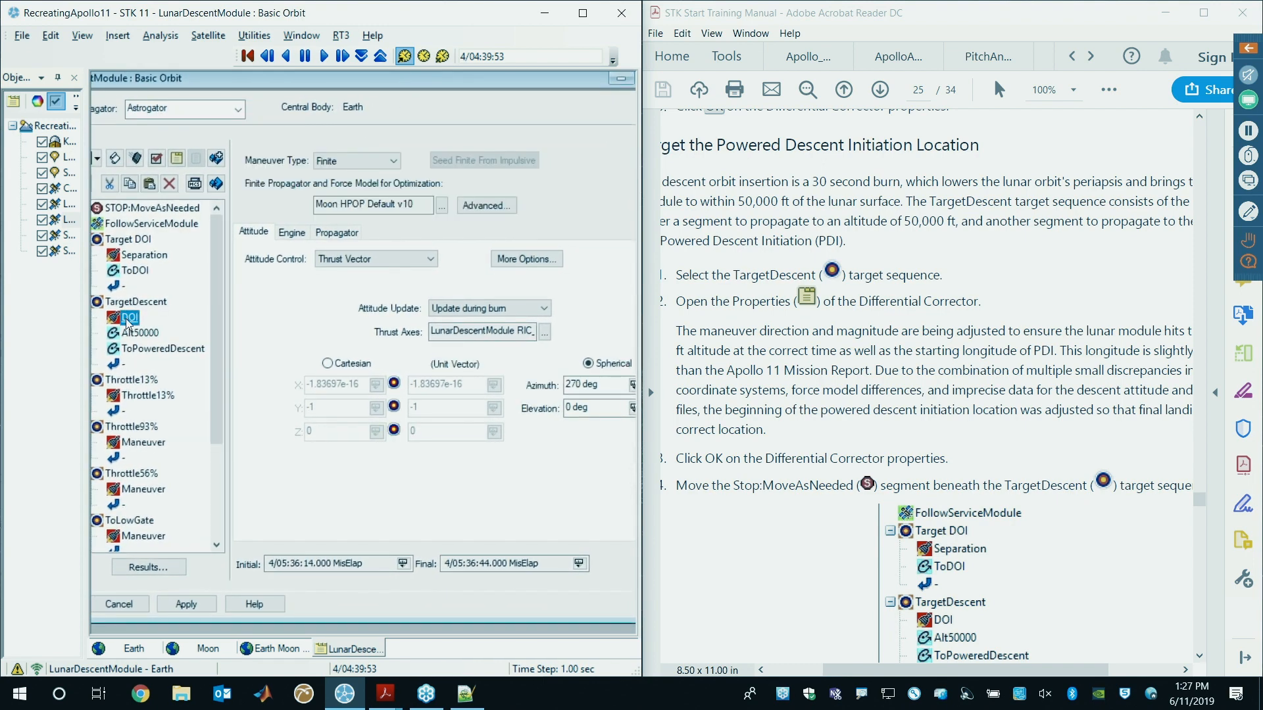
{"action": "left_click_drag", "start_coordinate": [376, 84], "coordinate": [366, 78]}
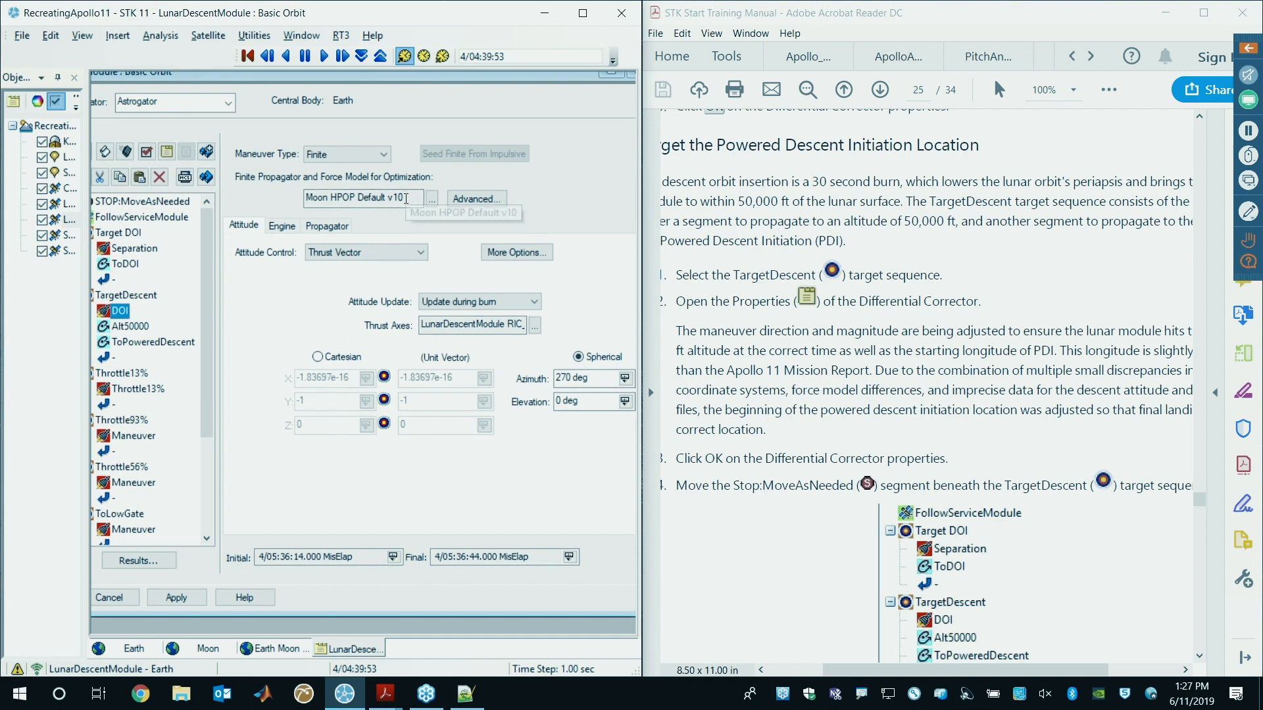
{"action": "left_click_drag", "start_coordinate": [413, 198], "coordinate": [318, 196]}
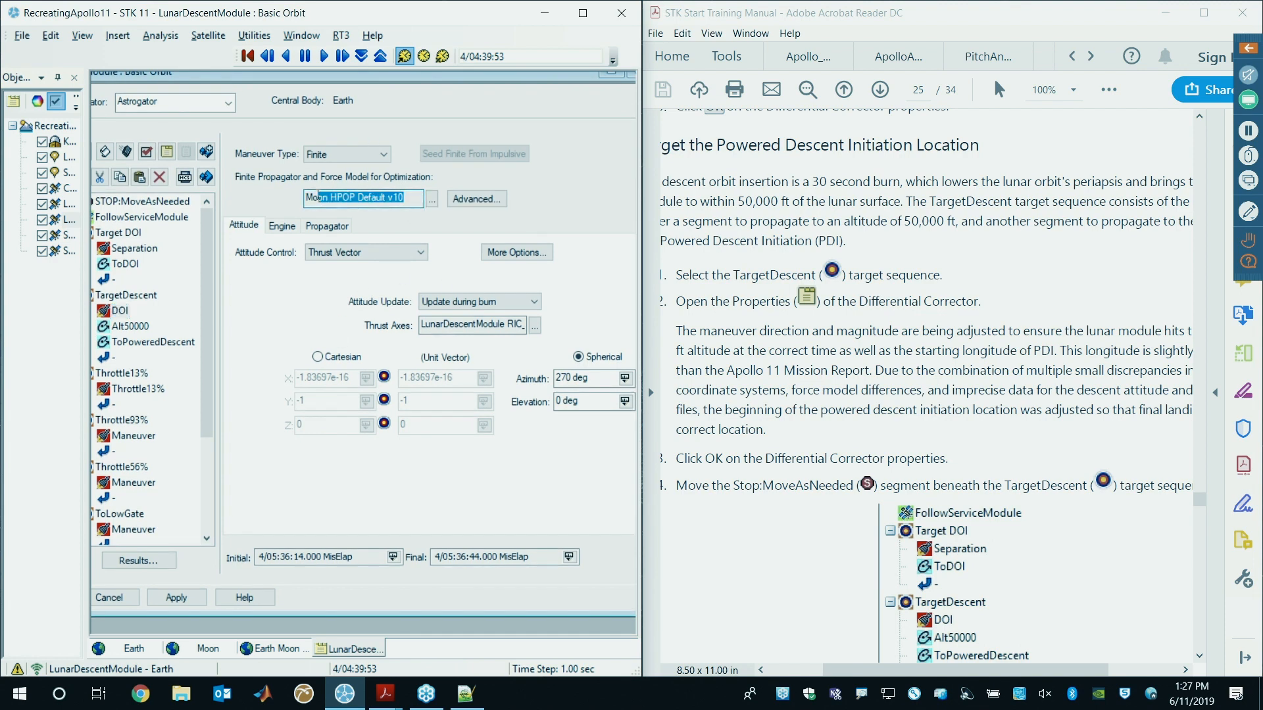
{"action": "left_click", "coordinate": [338, 199]}
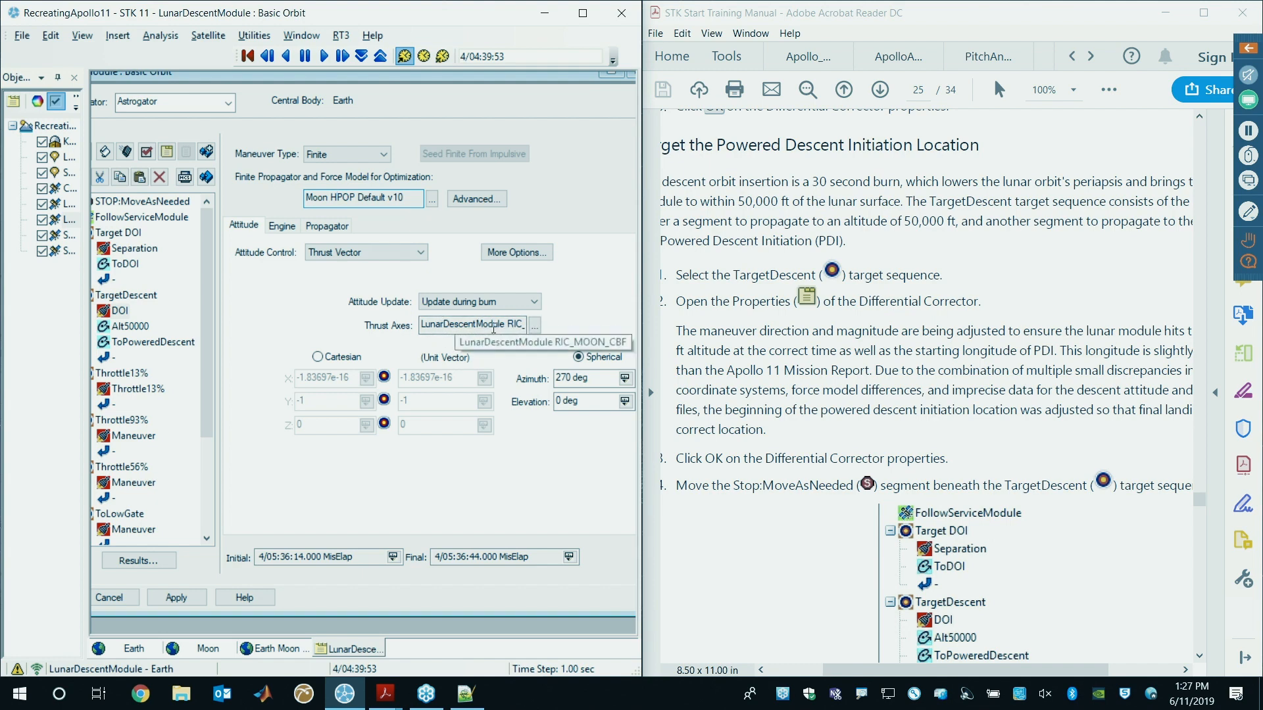
{"action": "left_click", "coordinate": [283, 226]}
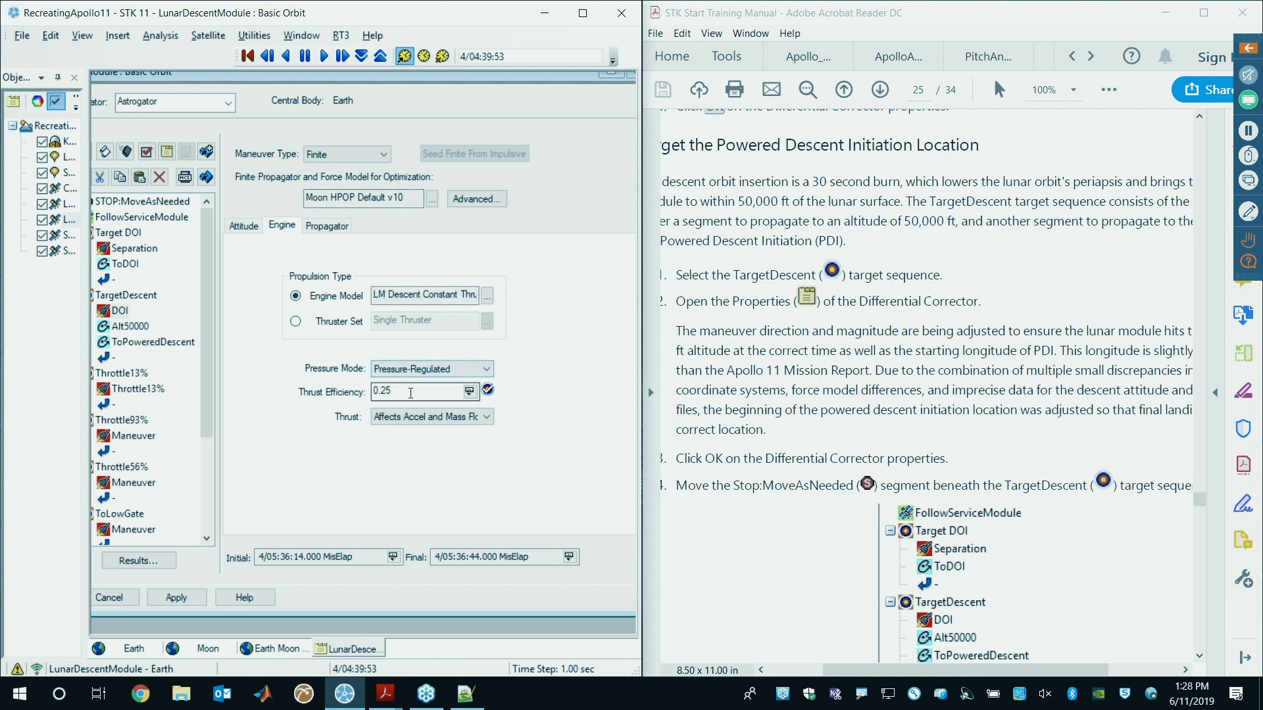
{"action": "left_click_drag", "start_coordinate": [337, 82], "coordinate": [382, 87]}
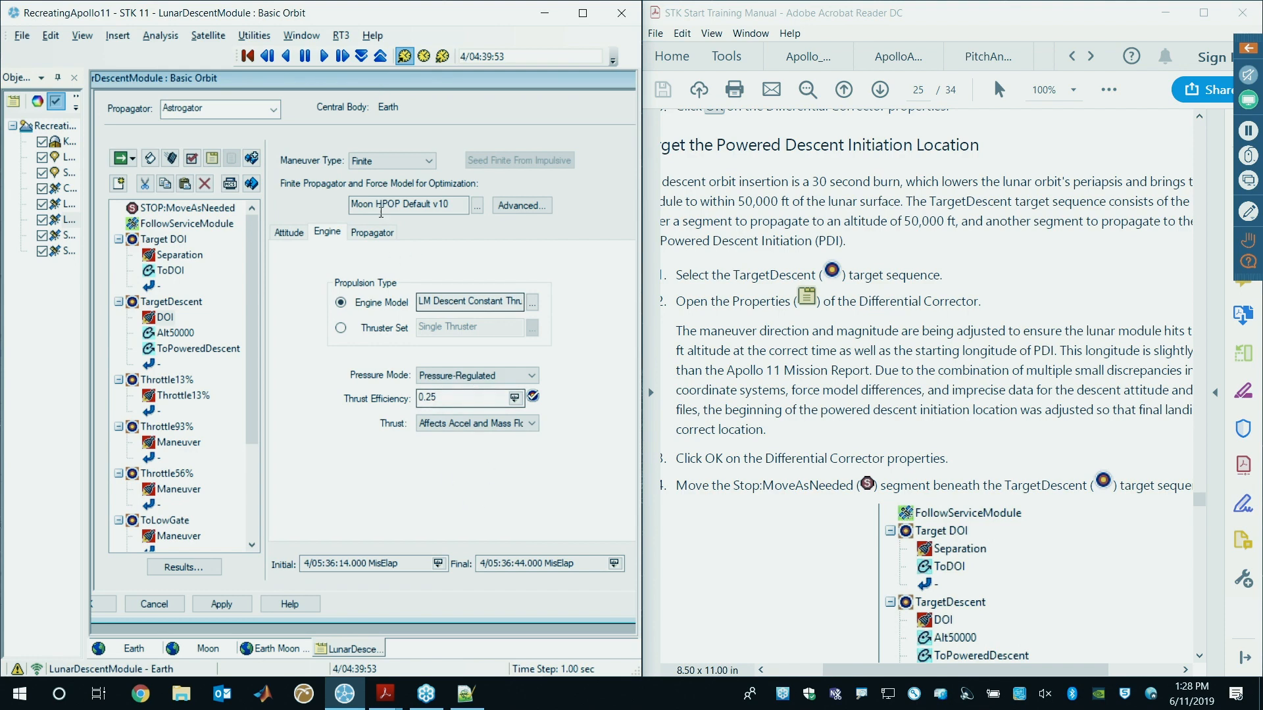
{"action": "left_click", "coordinate": [370, 234]}
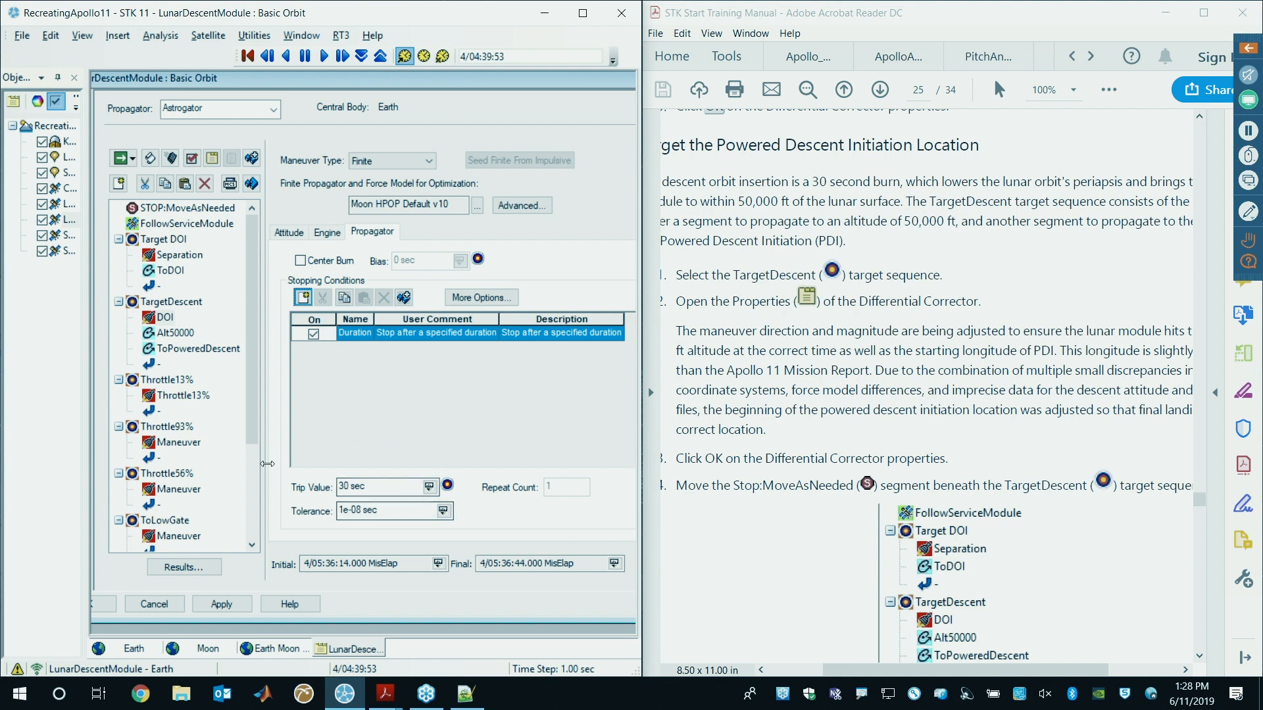
{"action": "left_click_drag", "start_coordinate": [364, 487], "coordinate": [339, 486]}
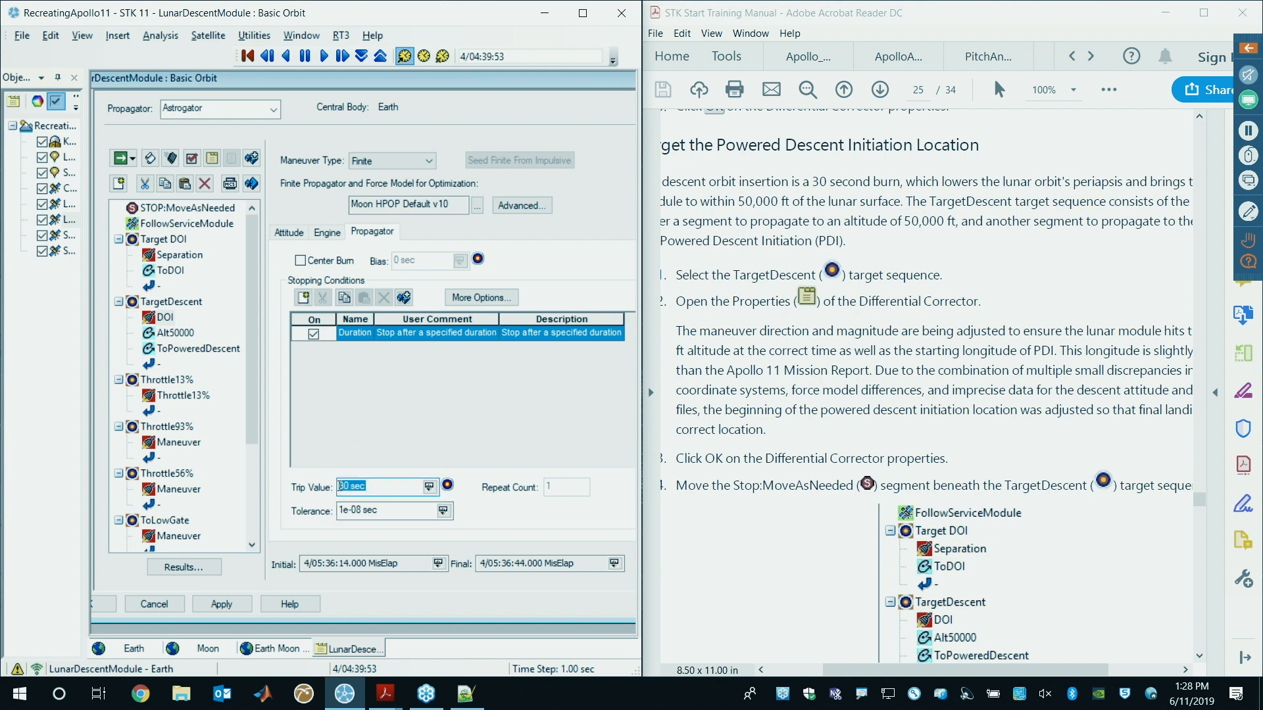
- Examine the DOI maneuver's attitude settings and the stopping conditions of the Alt50000 and ToPoweredDescent propagate segments
{"action": "left_click", "coordinate": [296, 233]}
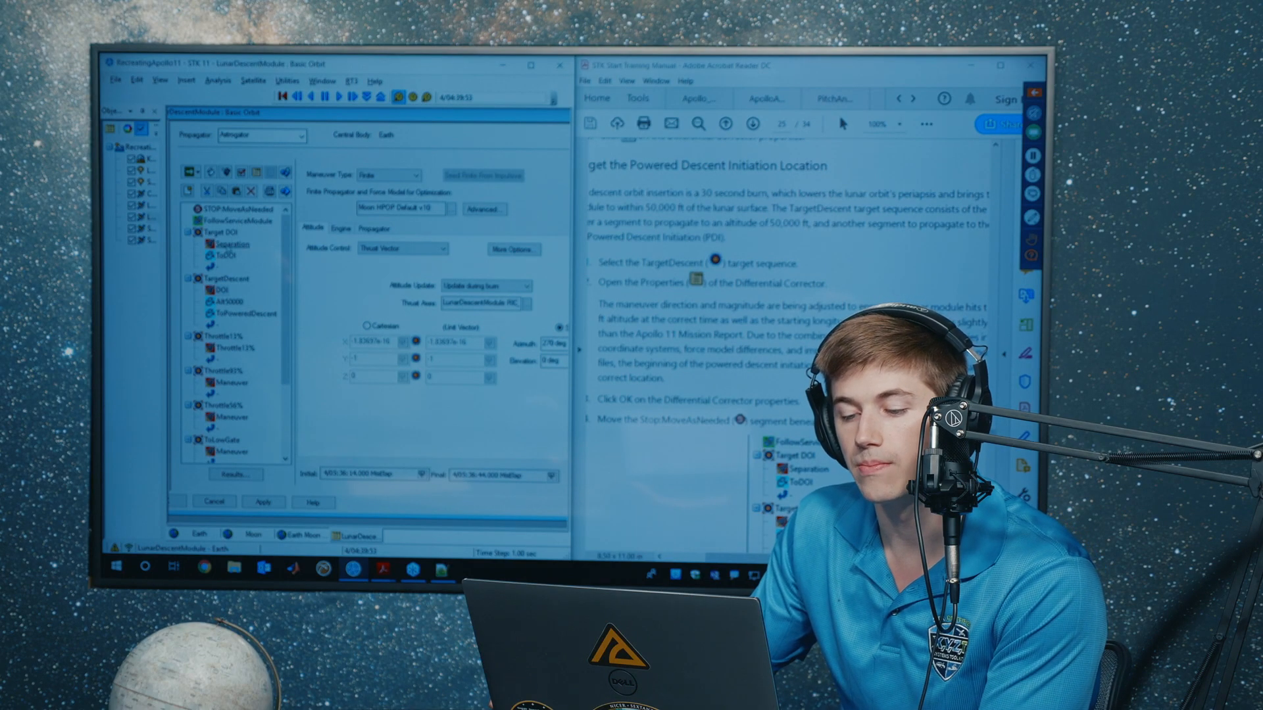
{"action": "left_click", "coordinate": [222, 290]}
{"action": "left_click", "coordinate": [229, 302]}
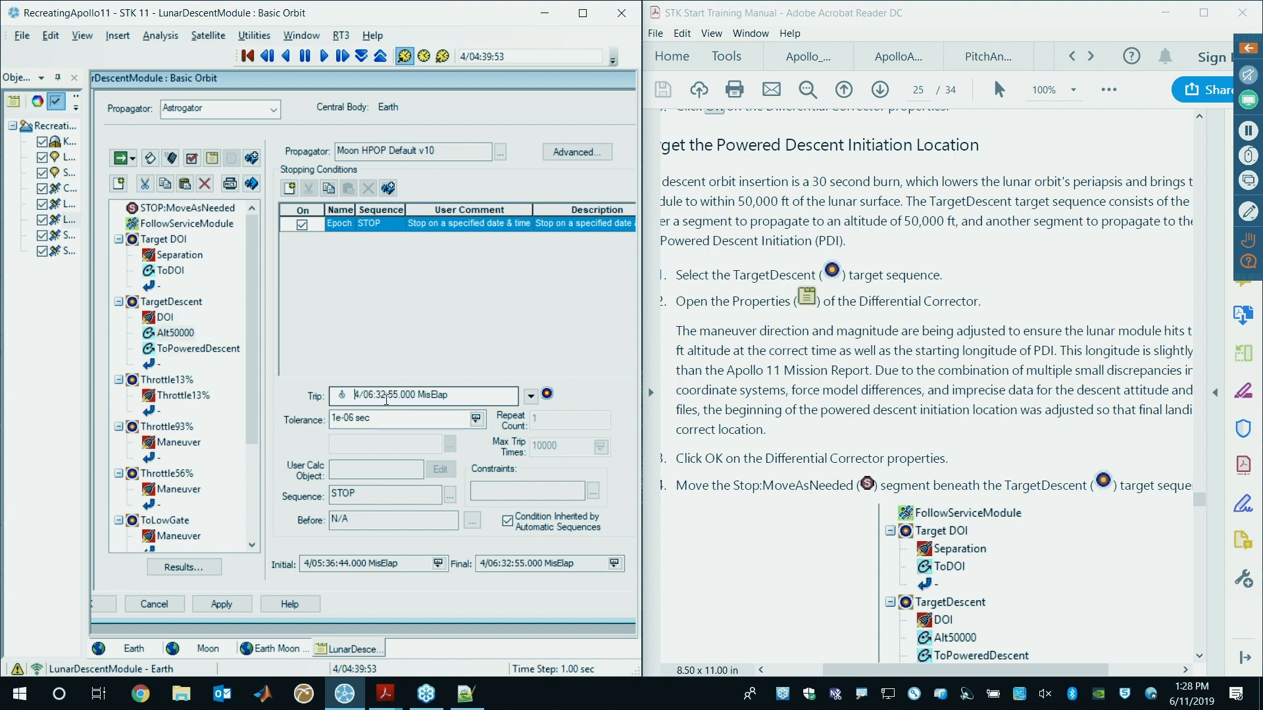
{"action": "left_click", "coordinate": [191, 352]}
- Examine the control parameters and equality constraints in the Differential Corrector of the TargetDescent sequence
{"action": "left_click", "coordinate": [171, 302]}
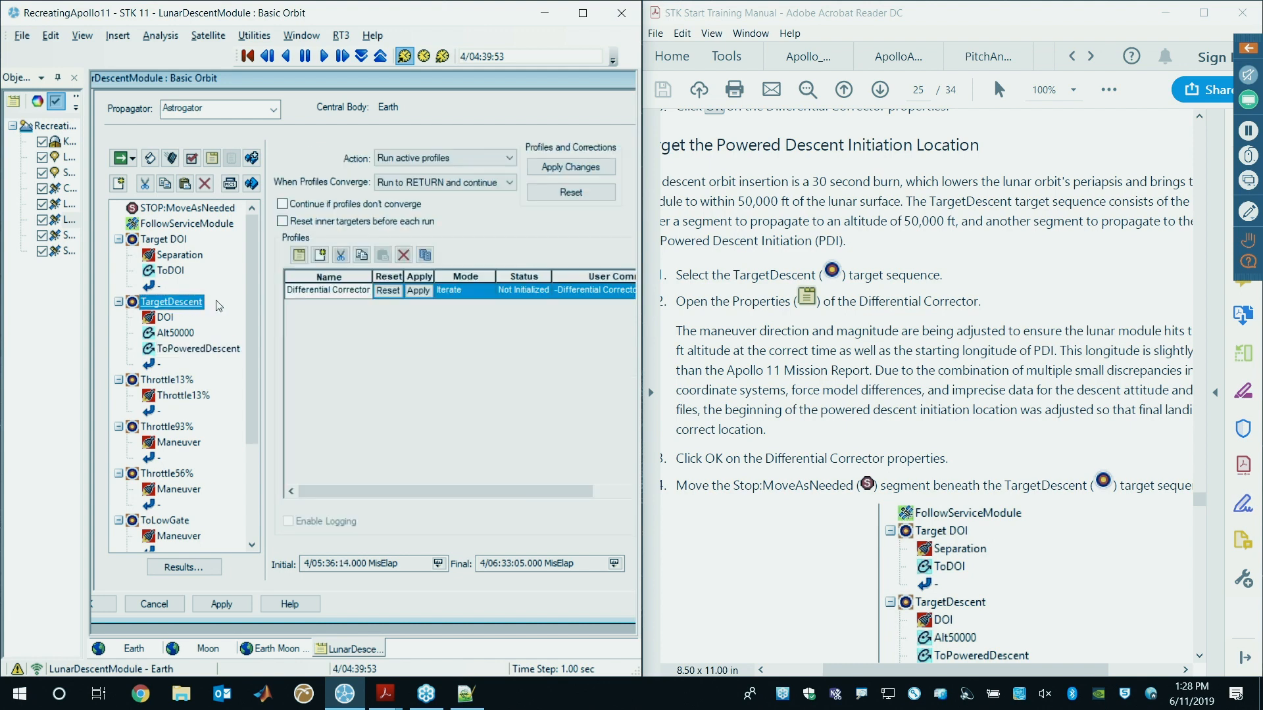
{"action": "double_click", "coordinate": [304, 297]}
{"action": "left_click_drag", "start_coordinate": [164, 115], "coordinate": [390, 122]}
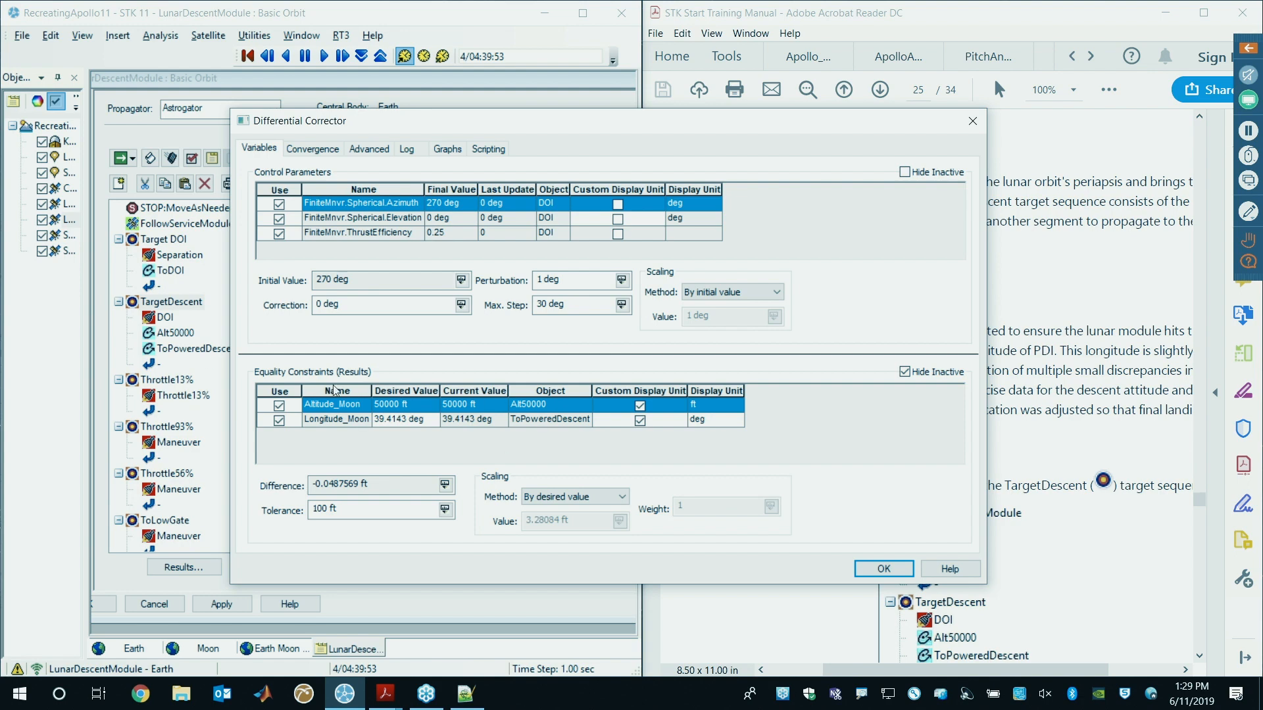
{"action": "left_click", "coordinate": [395, 421]}
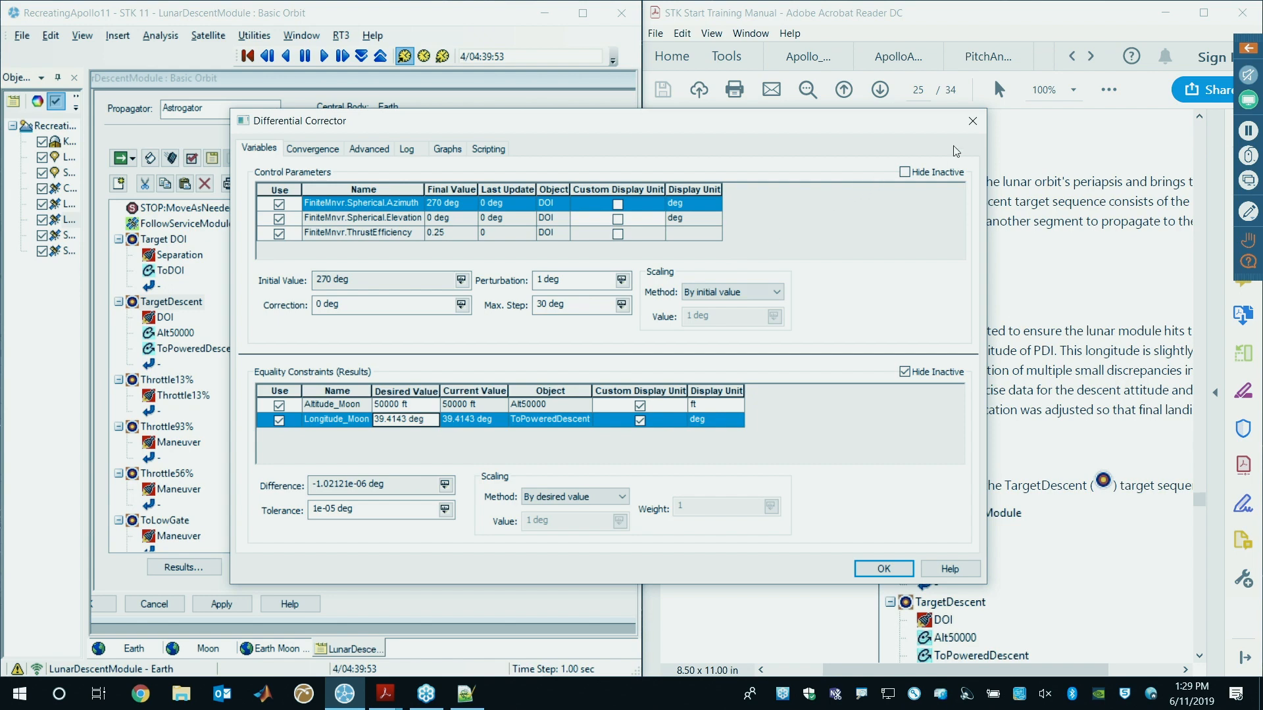
{"action": "left_click", "coordinate": [972, 121]}
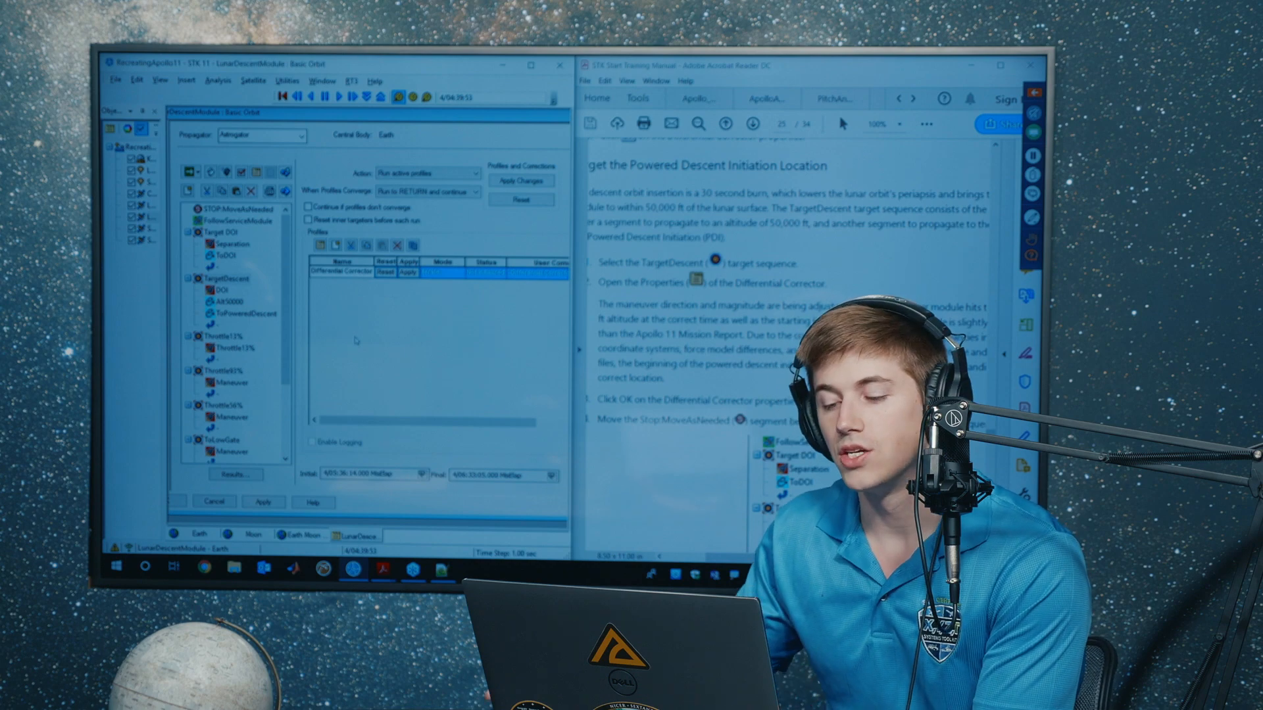
- Reopen TargetDescent's Differential Corrector and check the desired Moon altitude and longitude values, leaving the settings as they are
{"action": "double_click", "coordinate": [340, 276]}
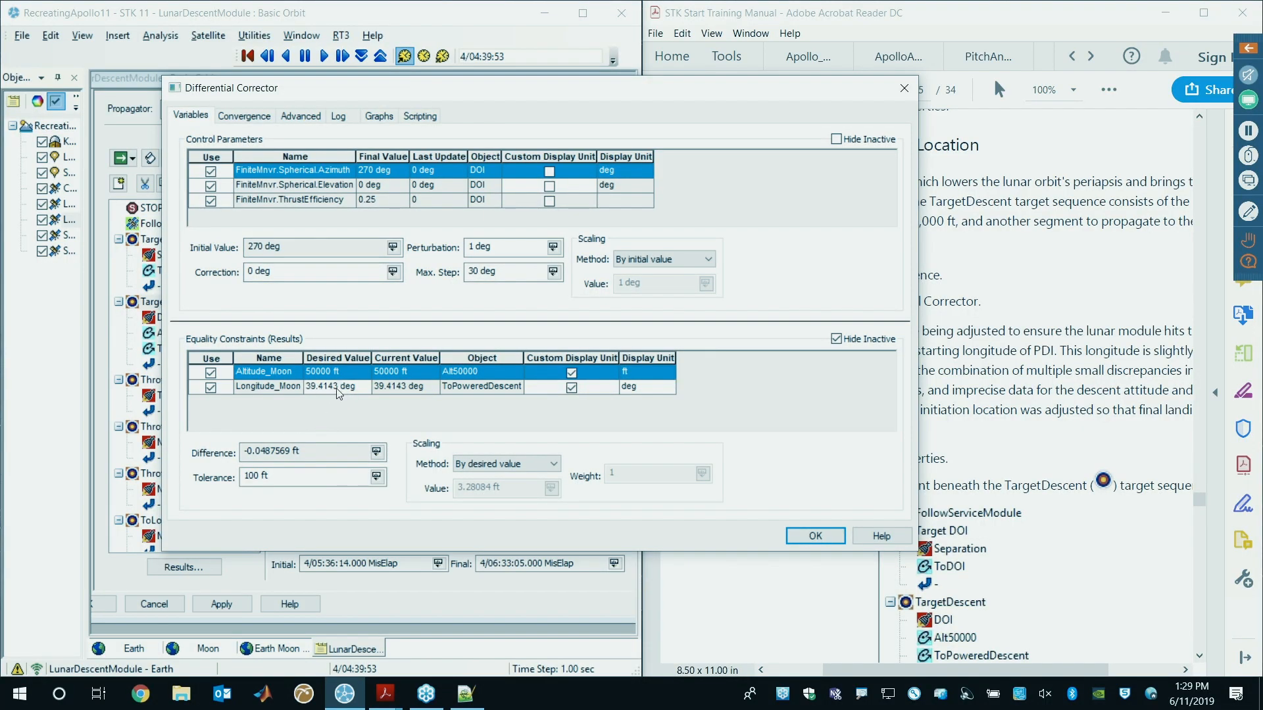
{"action": "left_click", "coordinate": [338, 392]}
{"action": "left_click", "coordinate": [334, 373]}
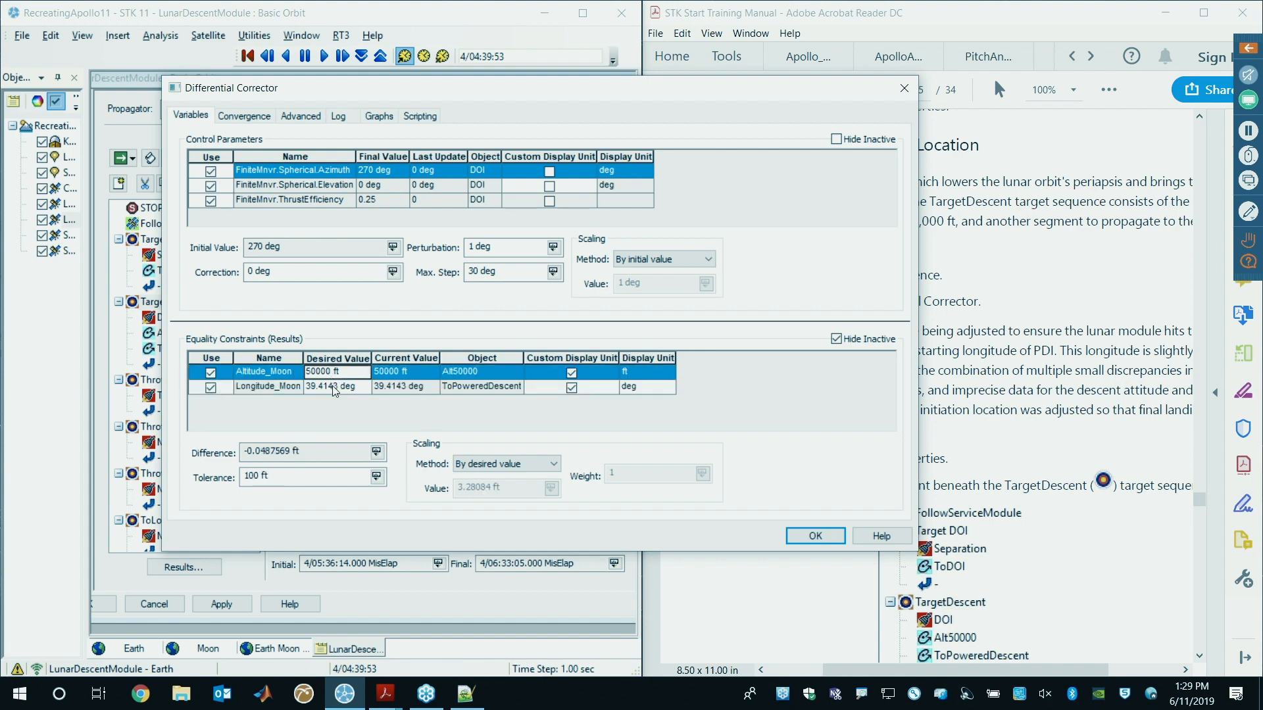
{"action": "left_click", "coordinate": [333, 386]}
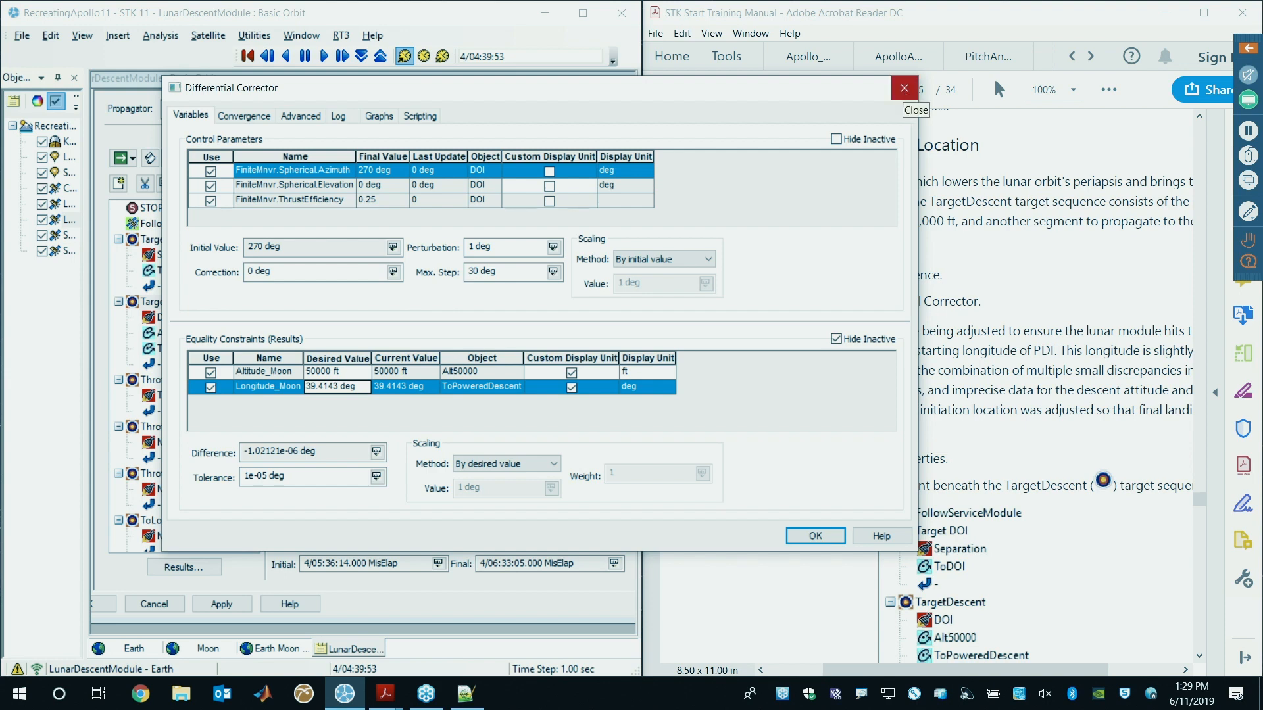
{"action": "left_click", "coordinate": [904, 90]}
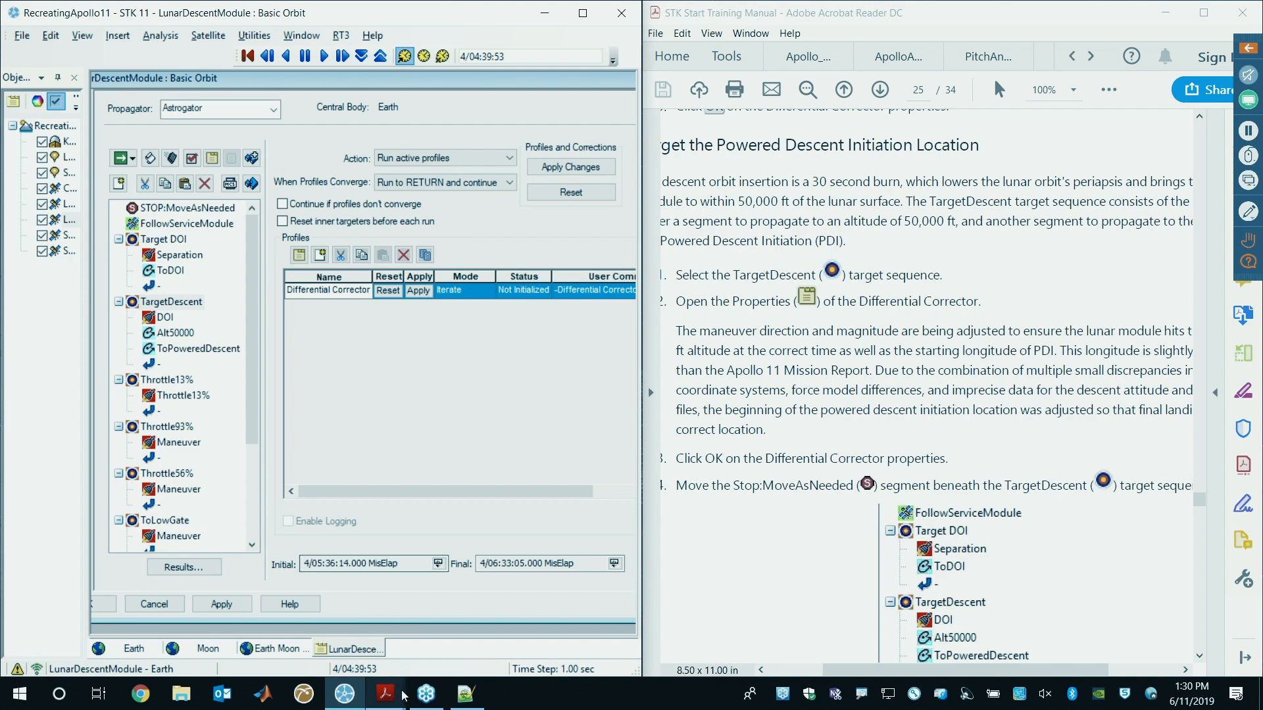
- Switch to Apollo_11_Mission_Report.pdf in Adobe Acrobat Reader and maximize its window to show the full trajectory table
{"action": "left_click", "coordinate": [385, 694]}
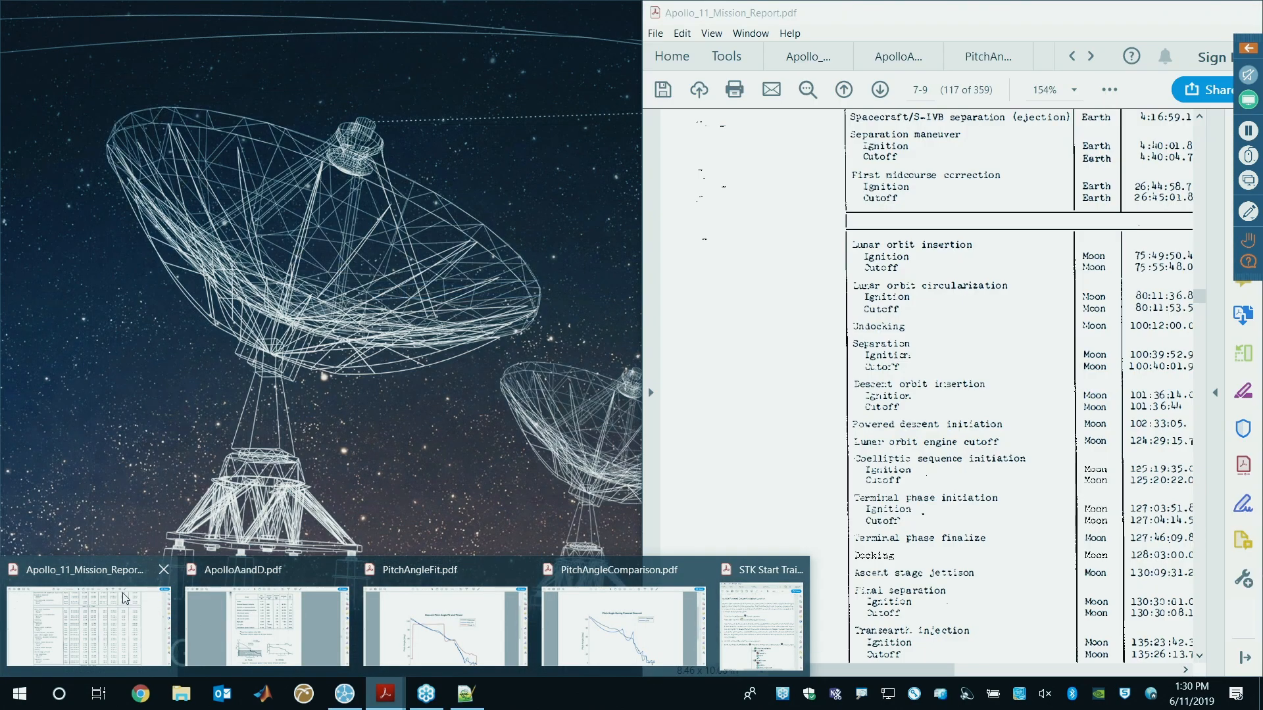
{"action": "left_click", "coordinate": [129, 601]}
{"action": "left_click_drag", "start_coordinate": [887, 17], "coordinate": [319, 1]}
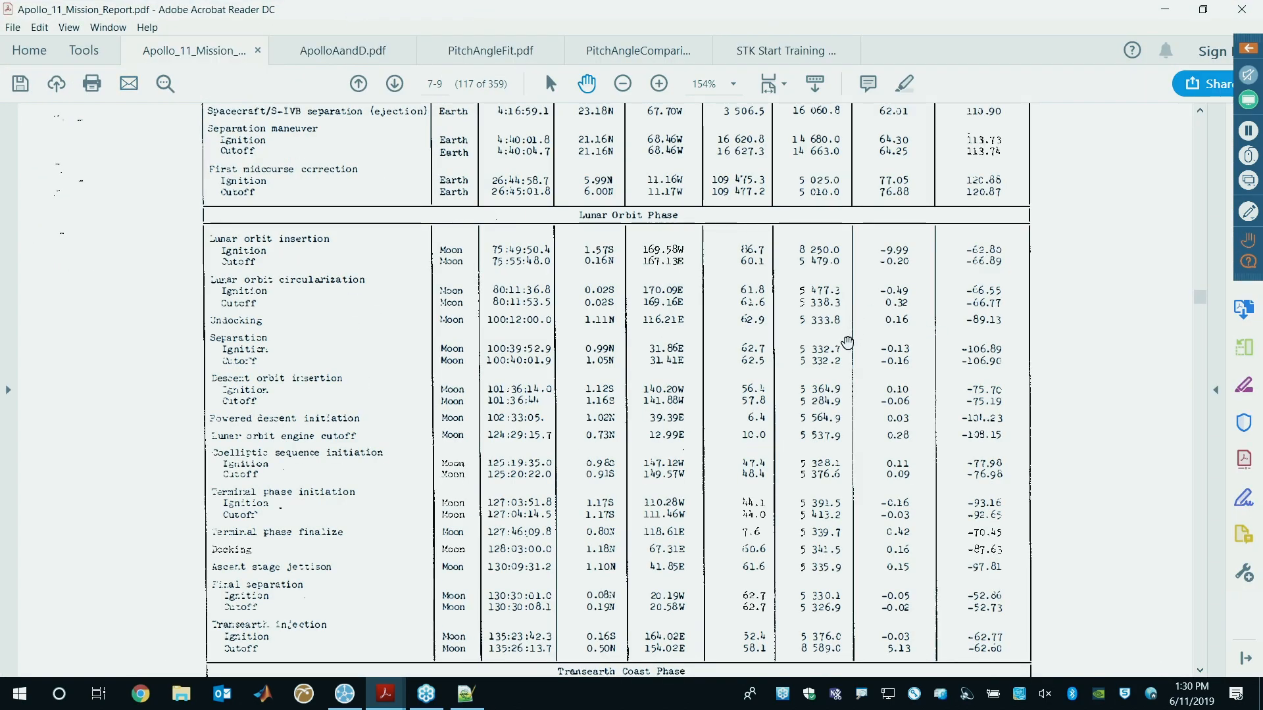
- Find the longitude at powered descent initiation in the mission report's Trajectory Parameters table
{"action": "scroll", "coordinate": [834, 342], "scroll_direction": "down", "scroll_amount": 1}
{"action": "scroll", "coordinate": [692, 369], "scroll_direction": "down", "scroll_amount": 2, "text": "ctrl"}
{"action": "scroll", "coordinate": [690, 368], "scroll_direction": "up", "scroll_amount": 3}
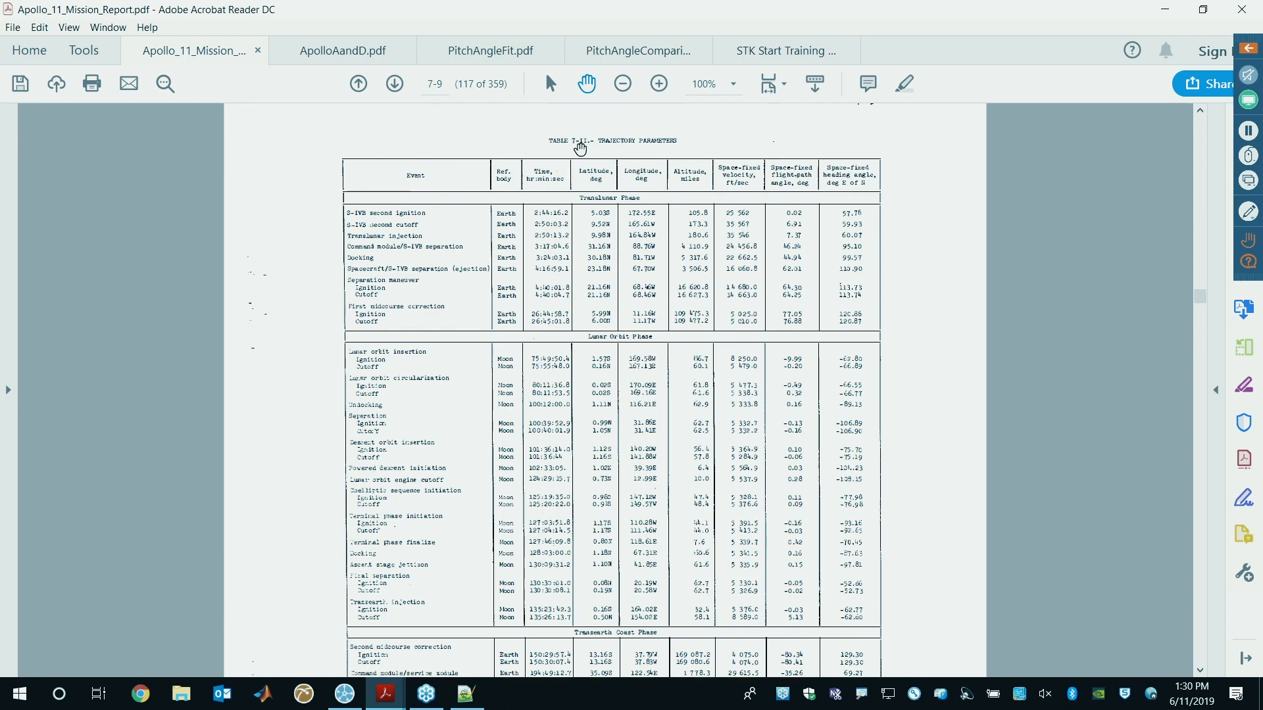
{"action": "scroll", "coordinate": [607, 157], "scroll_direction": "up", "scroll_amount": 1, "text": "ctrl"}
{"action": "scroll", "coordinate": [697, 290], "scroll_direction": "down", "scroll_amount": 3}
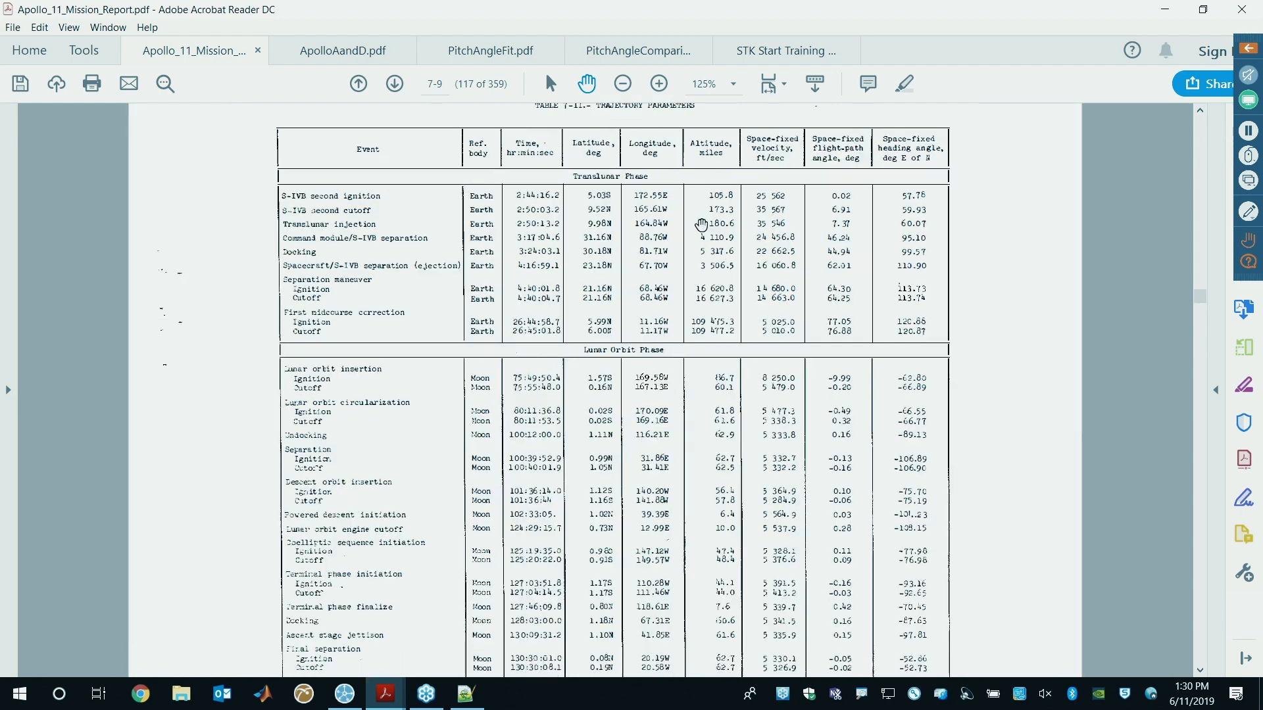
{"action": "scroll", "coordinate": [735, 373], "scroll_direction": "up", "scroll_amount": 1, "text": "ctrl"}
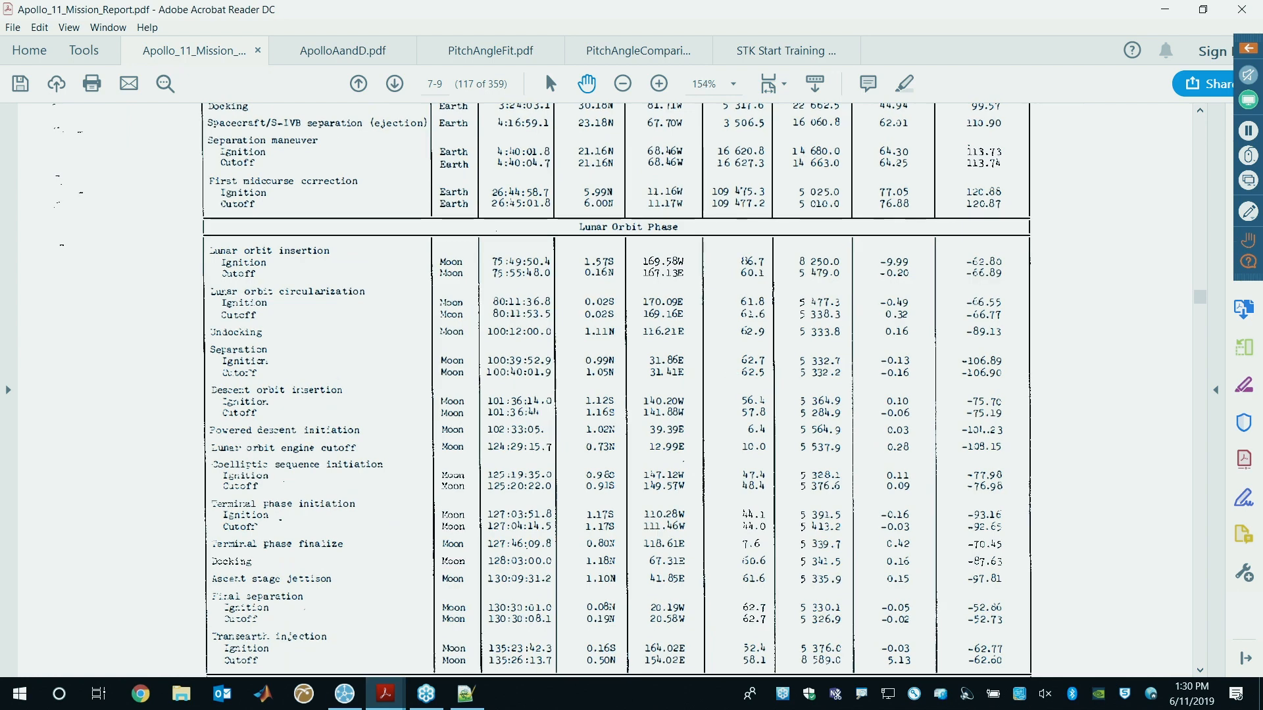
{"action": "scroll", "coordinate": [735, 373], "scroll_direction": "down", "scroll_amount": 1}
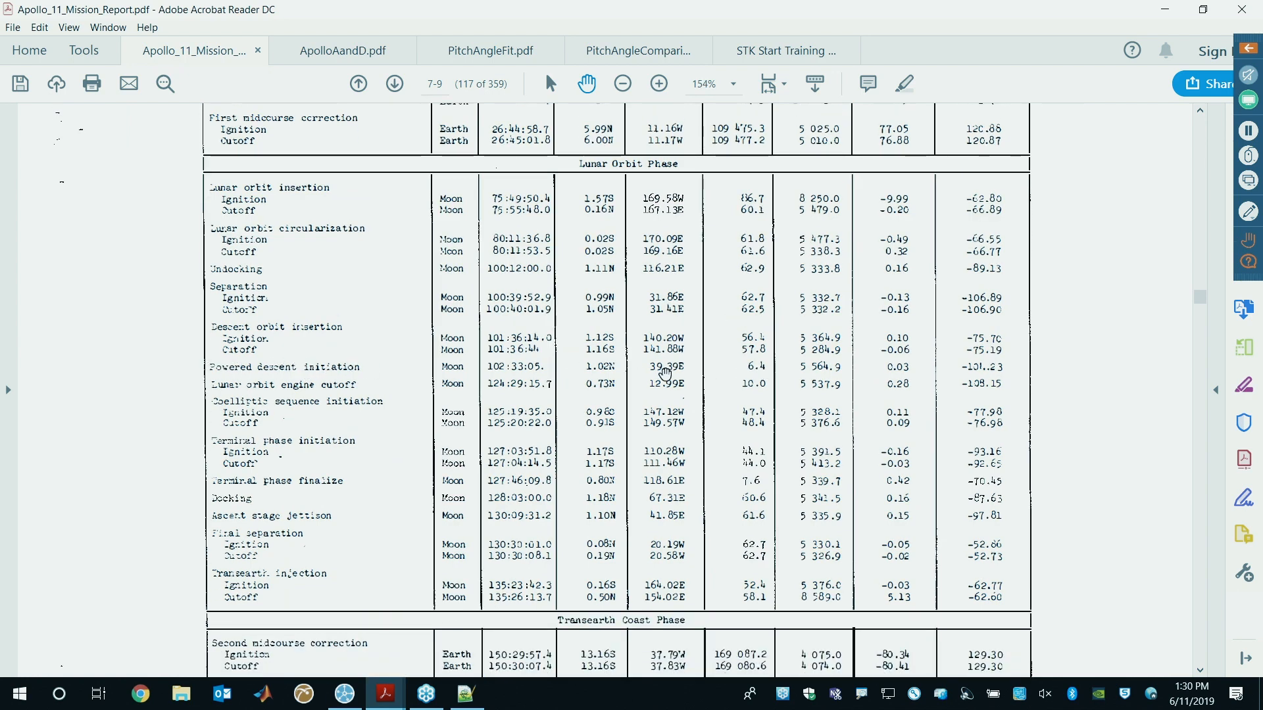
{"action": "left_click_drag", "start_coordinate": [651, 366], "coordinate": [684, 366]}
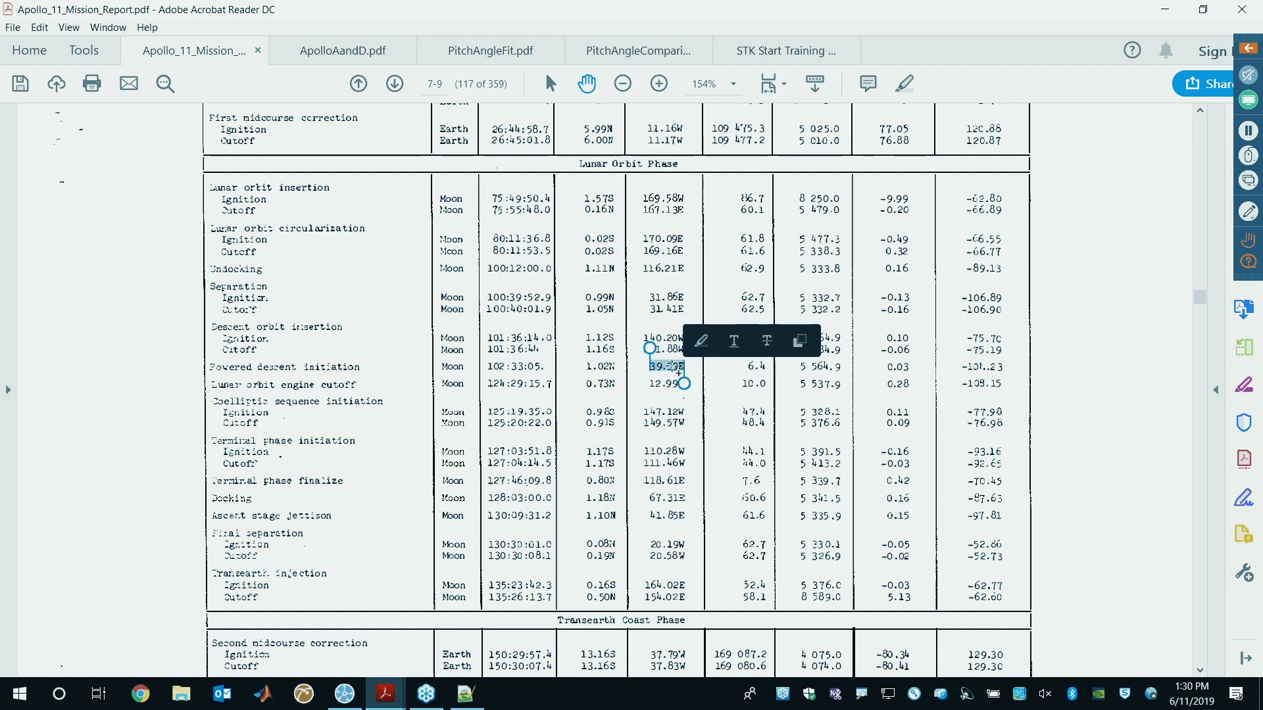
{"action": "left_click", "coordinate": [663, 365]}
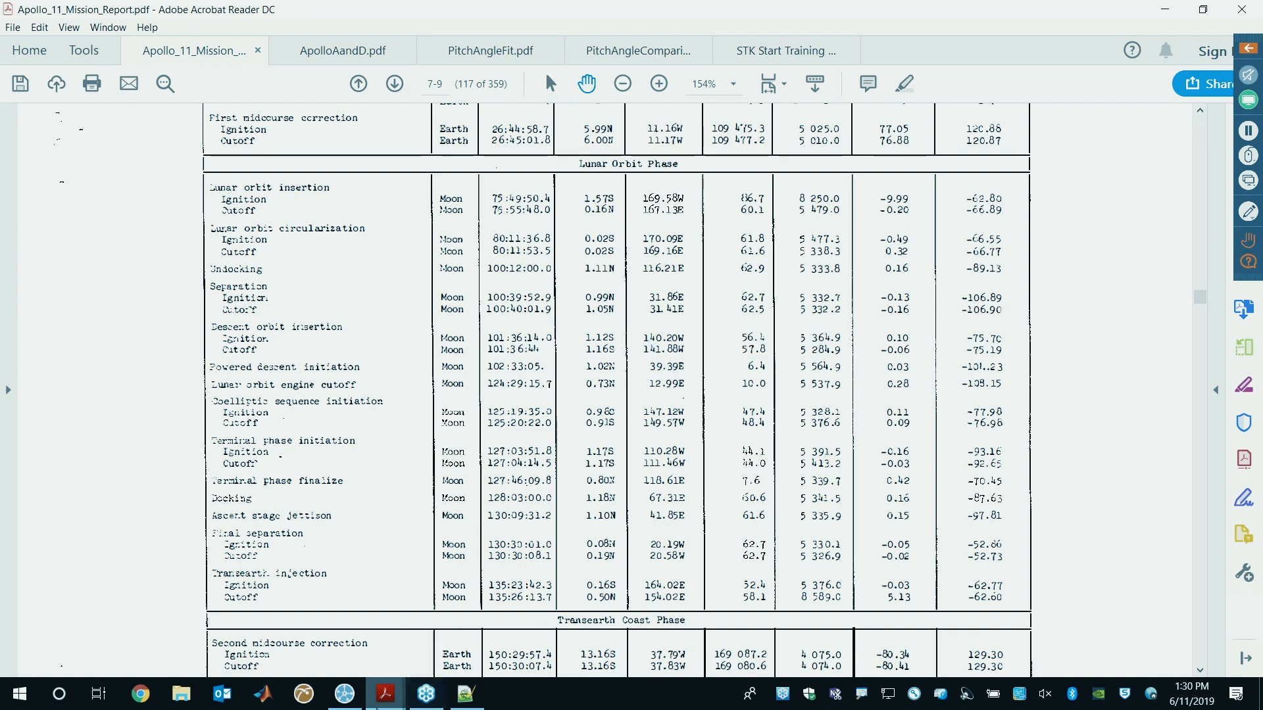
- Switch back to STK and check the desired Longitude_Moon value in TargetDescent's Differential Corrector against the mission report
{"action": "left_click", "coordinate": [355, 692]}
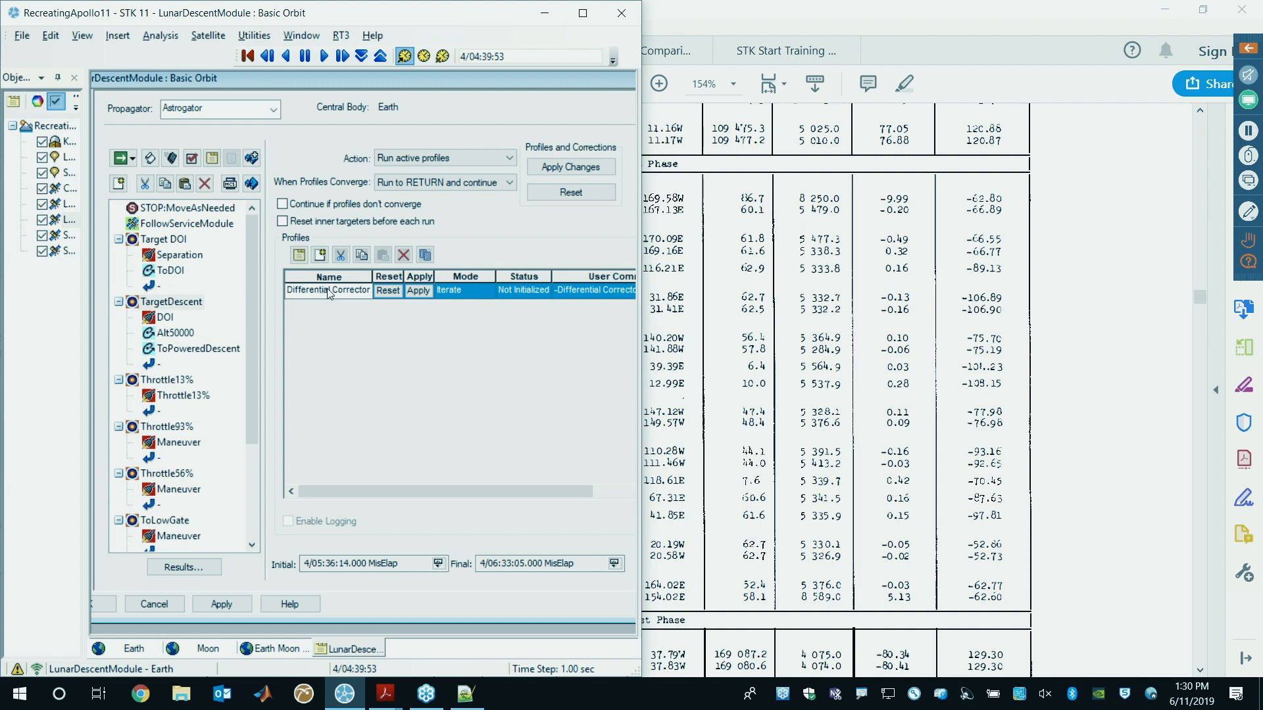
{"action": "double_click", "coordinate": [326, 291]}
{"action": "left_click", "coordinate": [175, 414]}
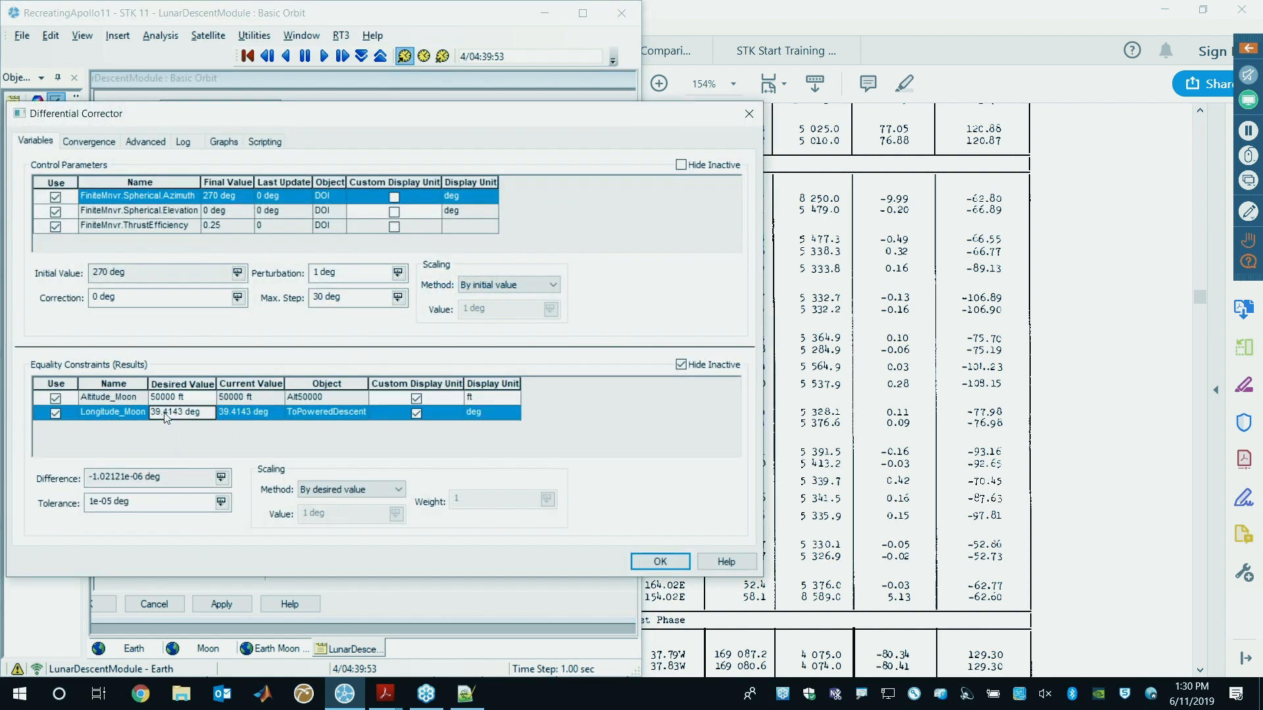
{"action": "left_click", "coordinate": [749, 113]}
- Return to the mission report and recheck the powered descent initiation longitude in the Lunar Orbit Phase rows
{"action": "left_click", "coordinate": [737, 338]}
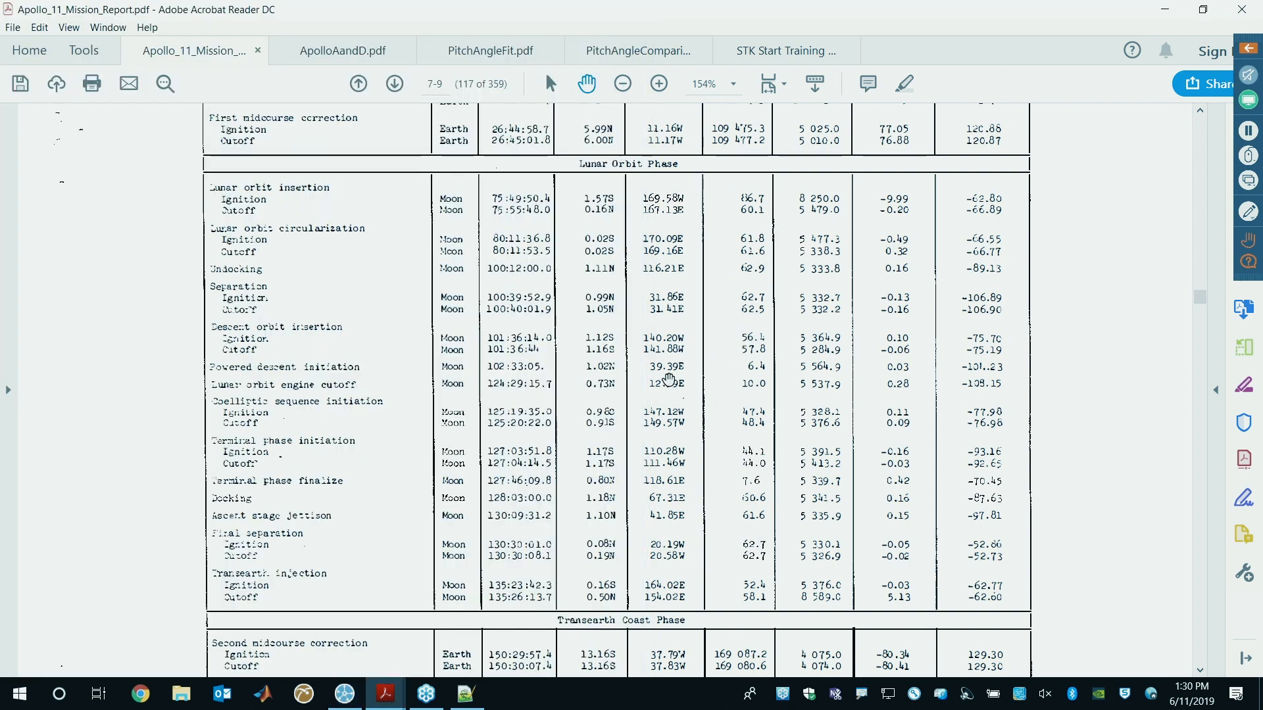
{"action": "left_click_drag", "start_coordinate": [648, 366], "coordinate": [685, 374]}
{"action": "left_click", "coordinate": [659, 366]}
{"action": "double_click", "coordinate": [660, 367]}
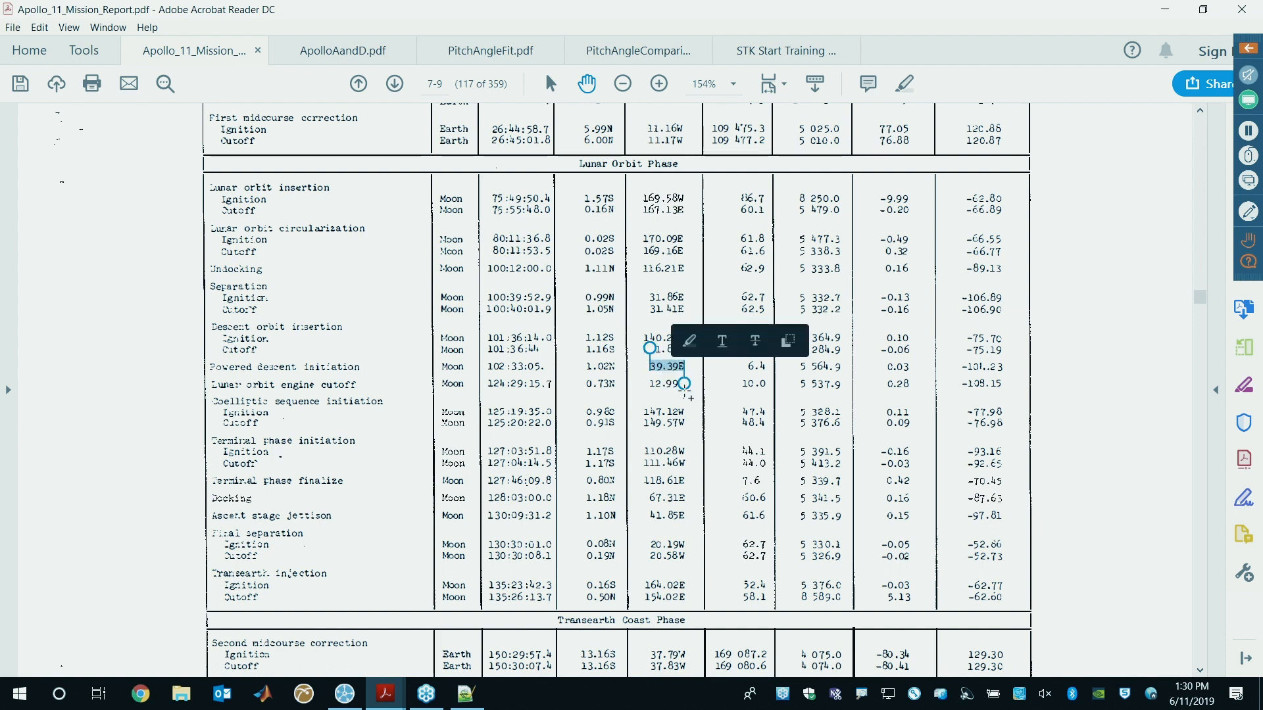
{"action": "left_click", "coordinate": [663, 381]}
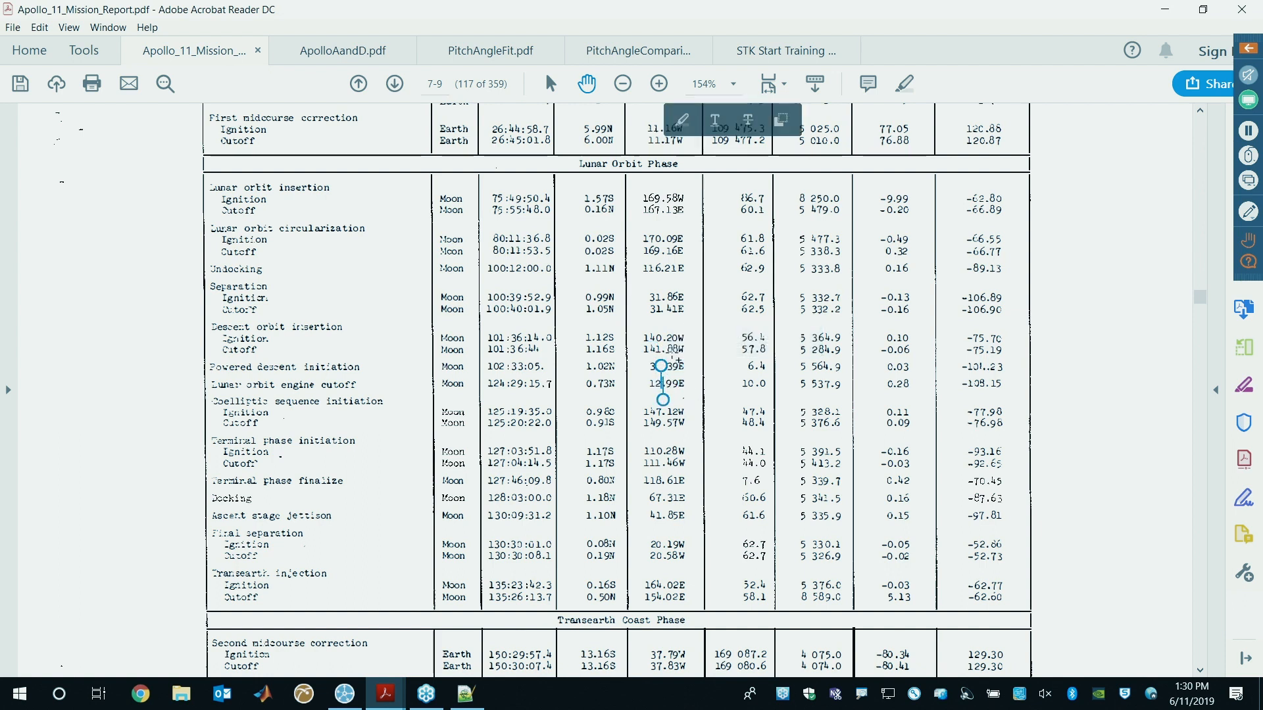
{"action": "scroll", "coordinate": [664, 355], "scroll_direction": "down", "scroll_amount": 1}
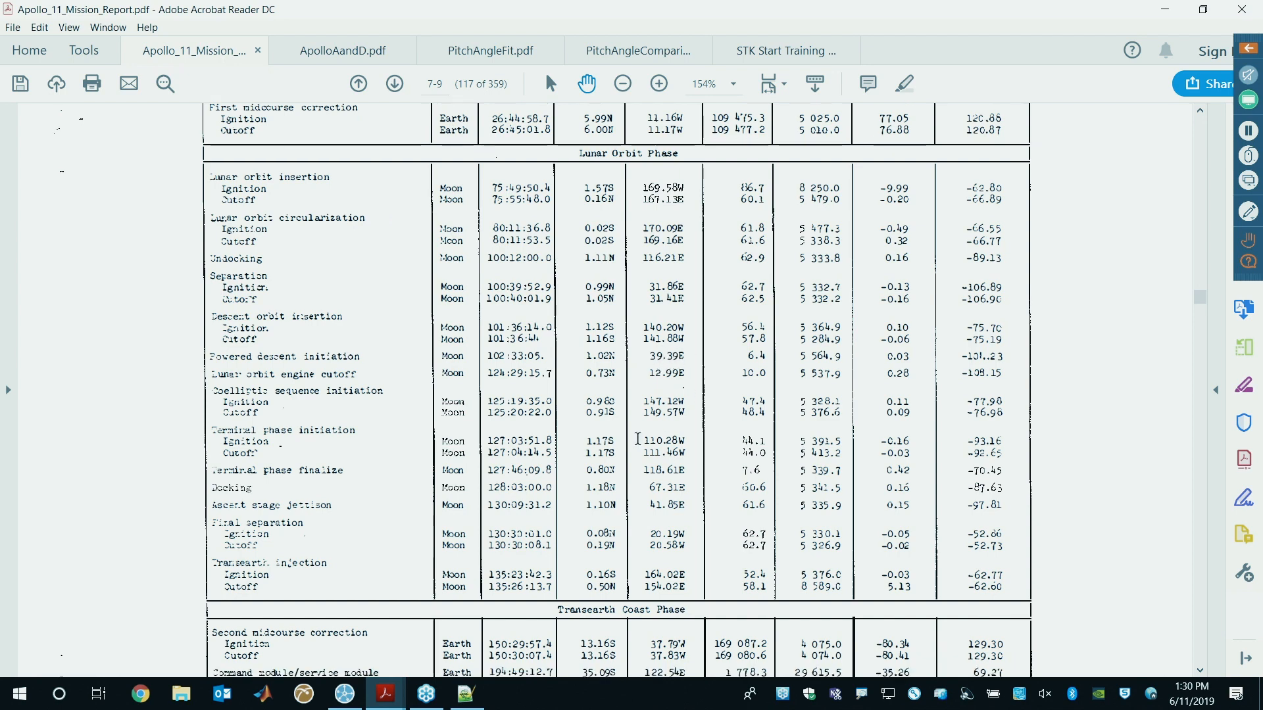
- In STK, move the STOP:MoveAsNeeded segment beneath the TargetDescent sequence and run the mission control sequence
{"action": "left_click", "coordinate": [345, 694]}
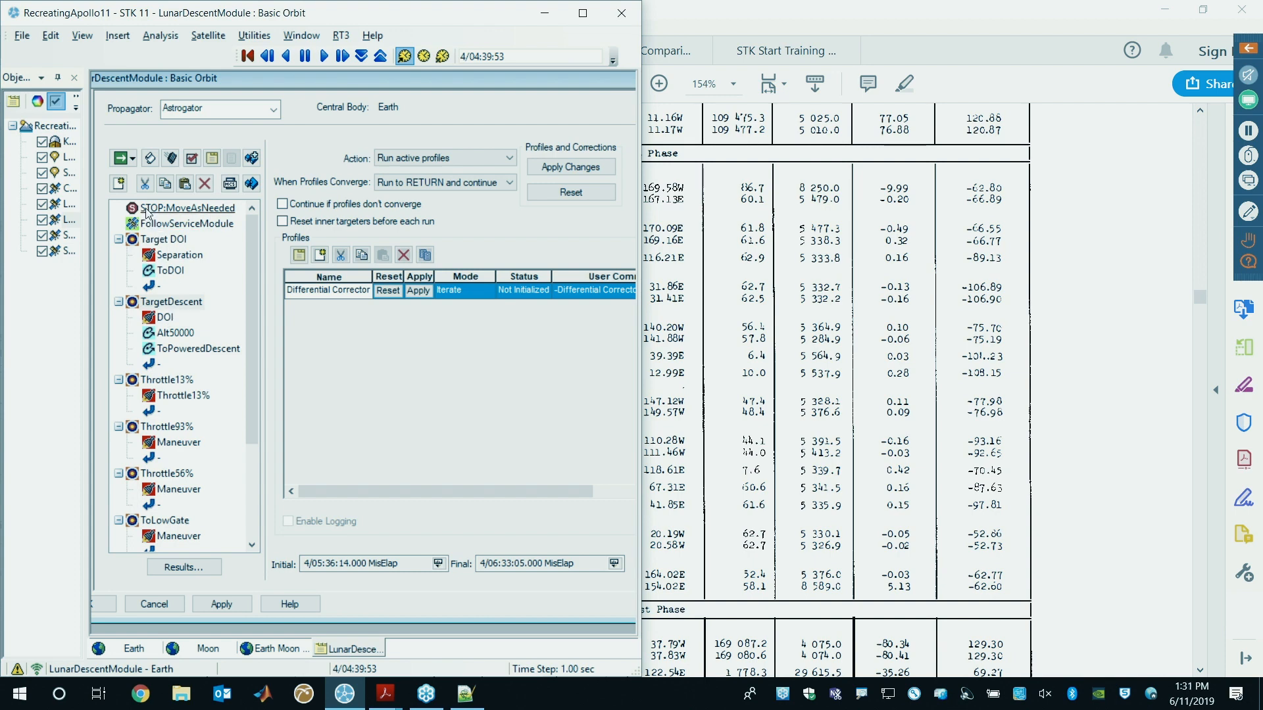
{"action": "left_click_drag", "start_coordinate": [151, 212], "coordinate": [159, 381]}
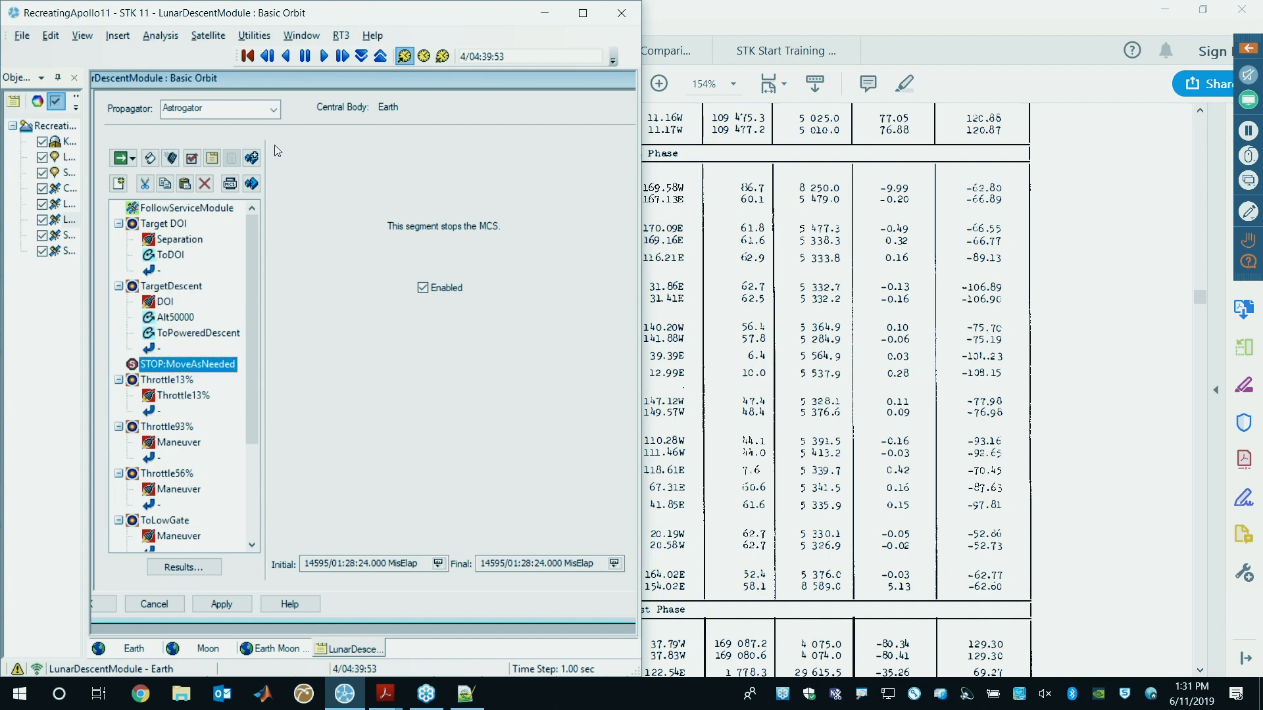
{"action": "left_click_drag", "start_coordinate": [200, 79], "coordinate": [372, 83]}
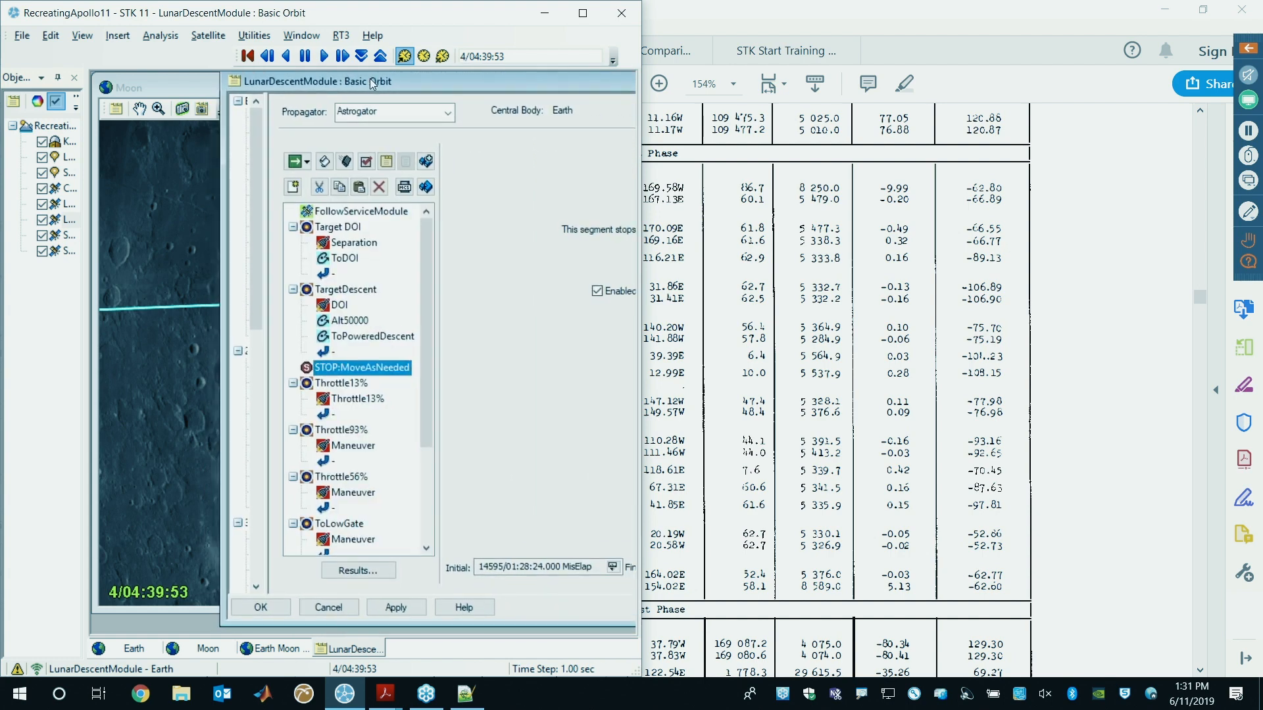
{"action": "left_click", "coordinate": [294, 163]}
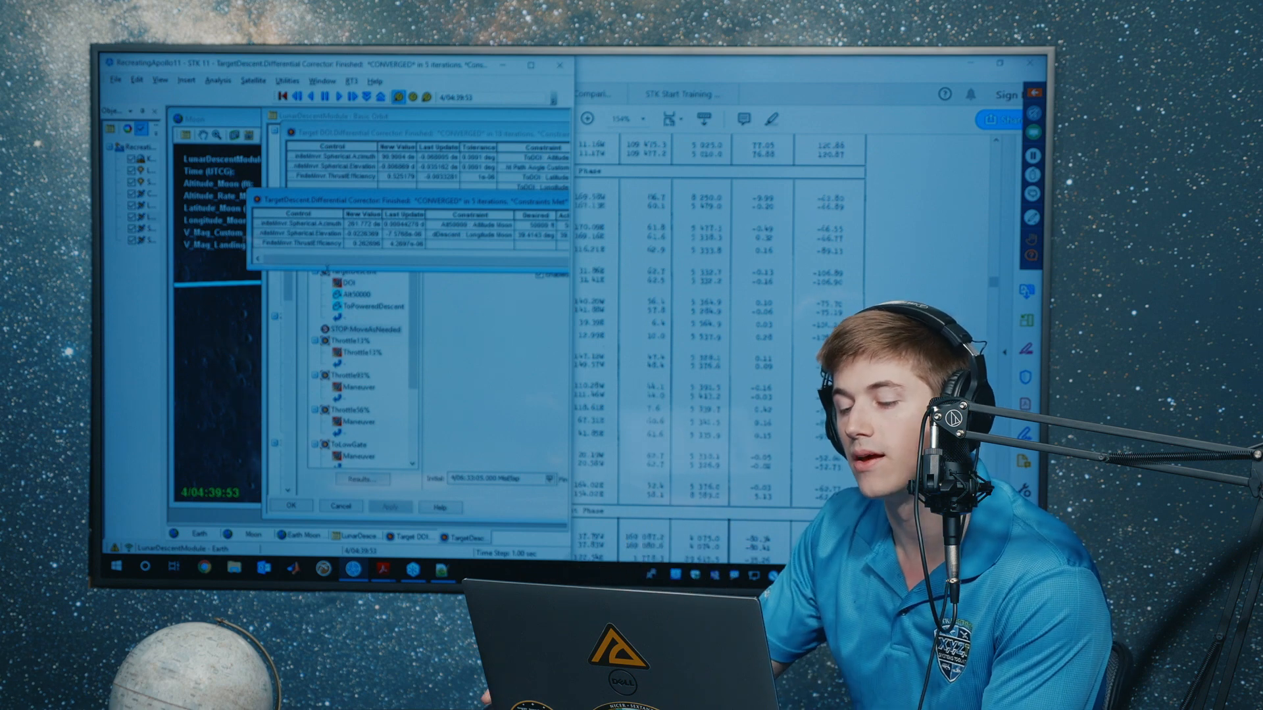
- Review the remaining segments of the mission control sequence, from Throttle13% through ToLanding
{"action": "scroll", "coordinate": [353, 356], "scroll_direction": "down", "scroll_amount": 1}
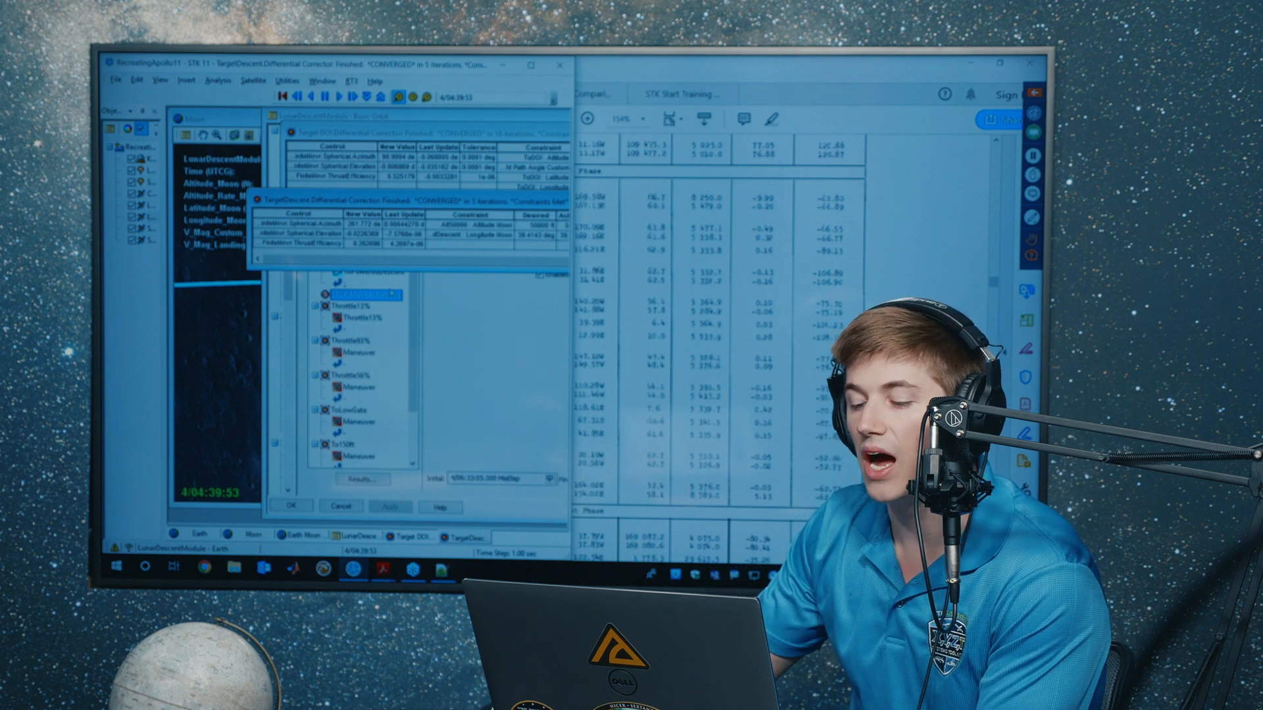
{"action": "left_click", "coordinate": [385, 305]}
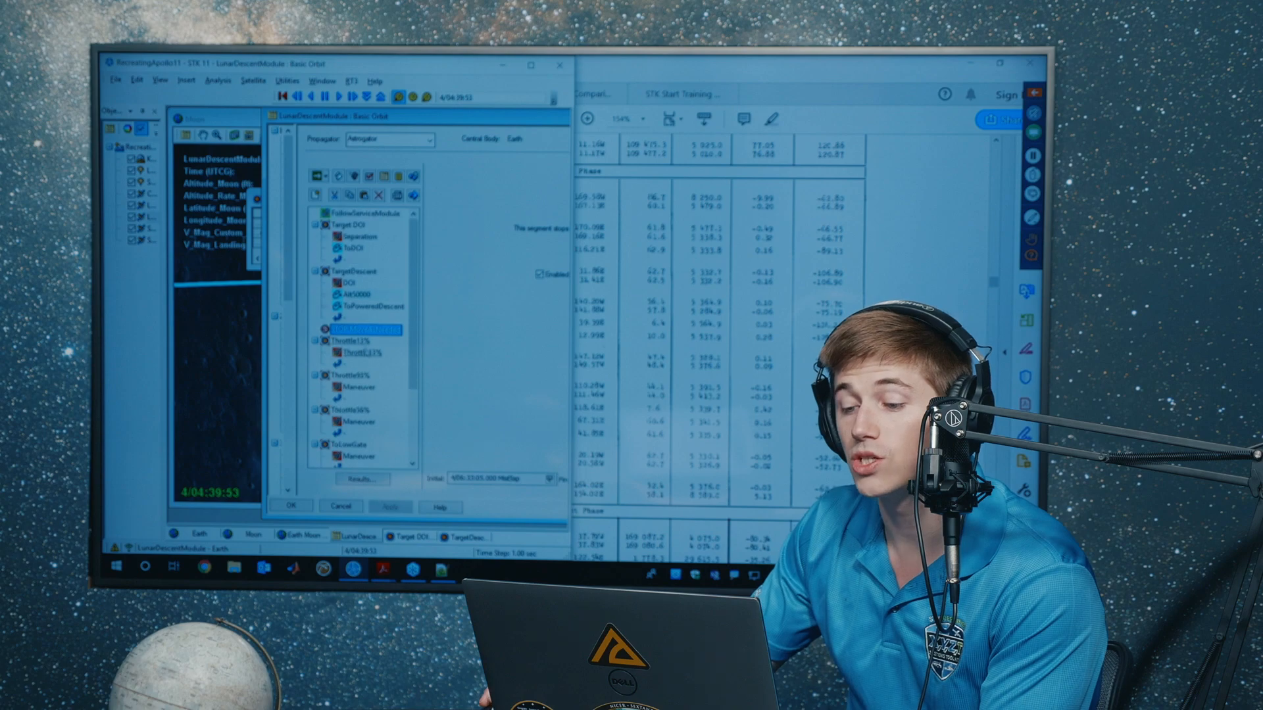
{"action": "scroll", "coordinate": [361, 334], "scroll_direction": "down", "scroll_amount": 1}
{"action": "scroll", "coordinate": [360, 334], "scroll_direction": "down", "scroll_amount": 1}
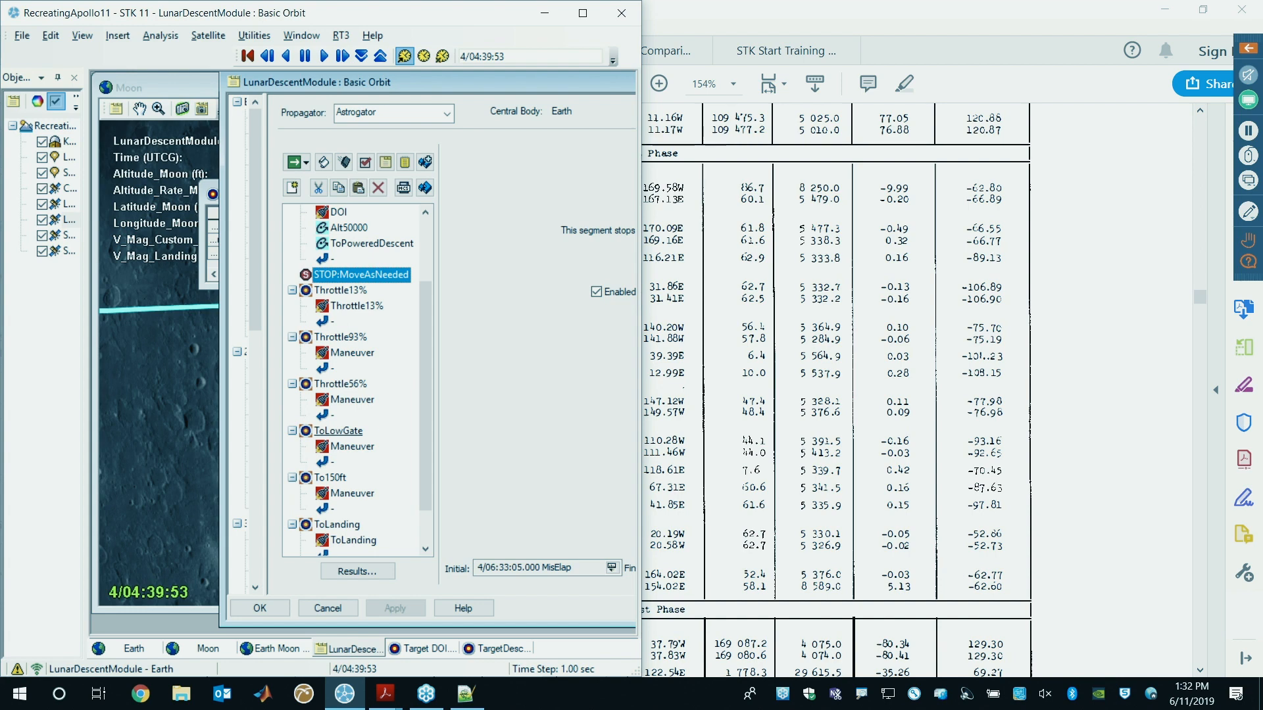
- Inspect the Differential Corrector results for Target DOI and TargetDescent in full view, and close both result windows
{"action": "left_click", "coordinate": [498, 649]}
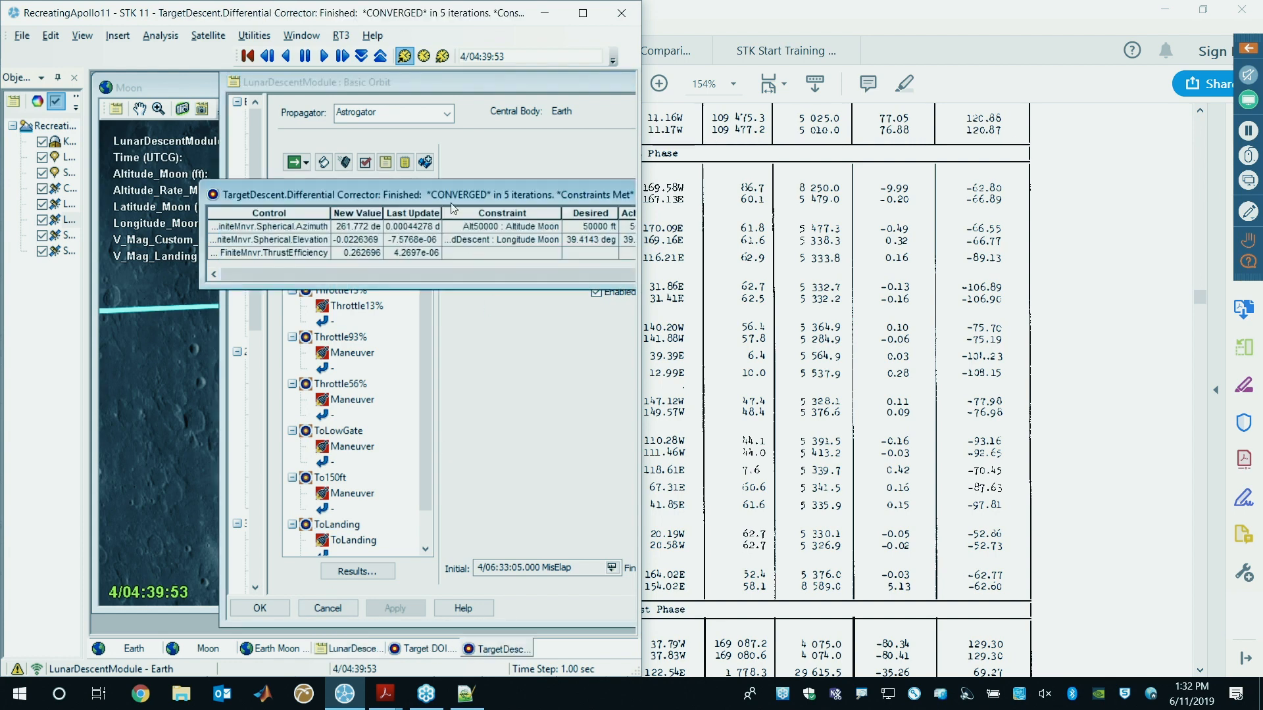
{"action": "left_click", "coordinate": [419, 650]}
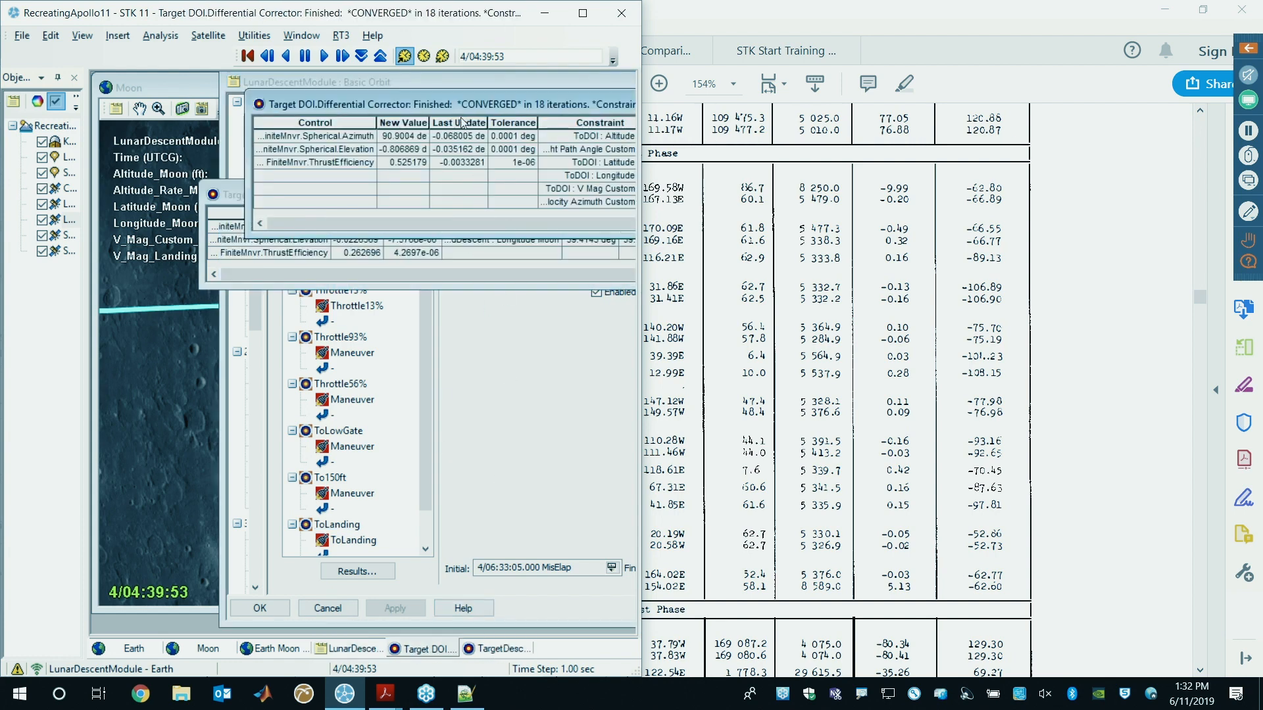
{"action": "left_click_drag", "start_coordinate": [457, 105], "coordinate": [224, 384]}
{"action": "left_click", "coordinate": [356, 190]}
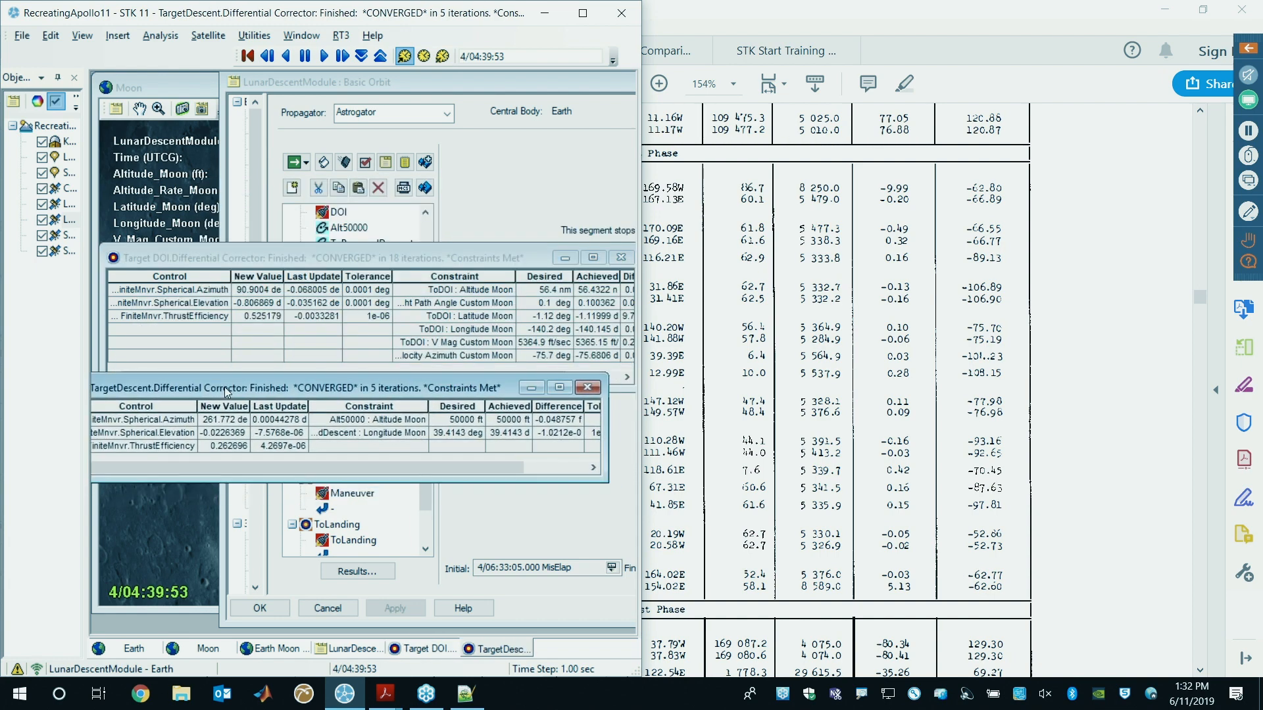
{"action": "left_click", "coordinate": [589, 387]}
{"action": "left_click", "coordinate": [621, 258]}
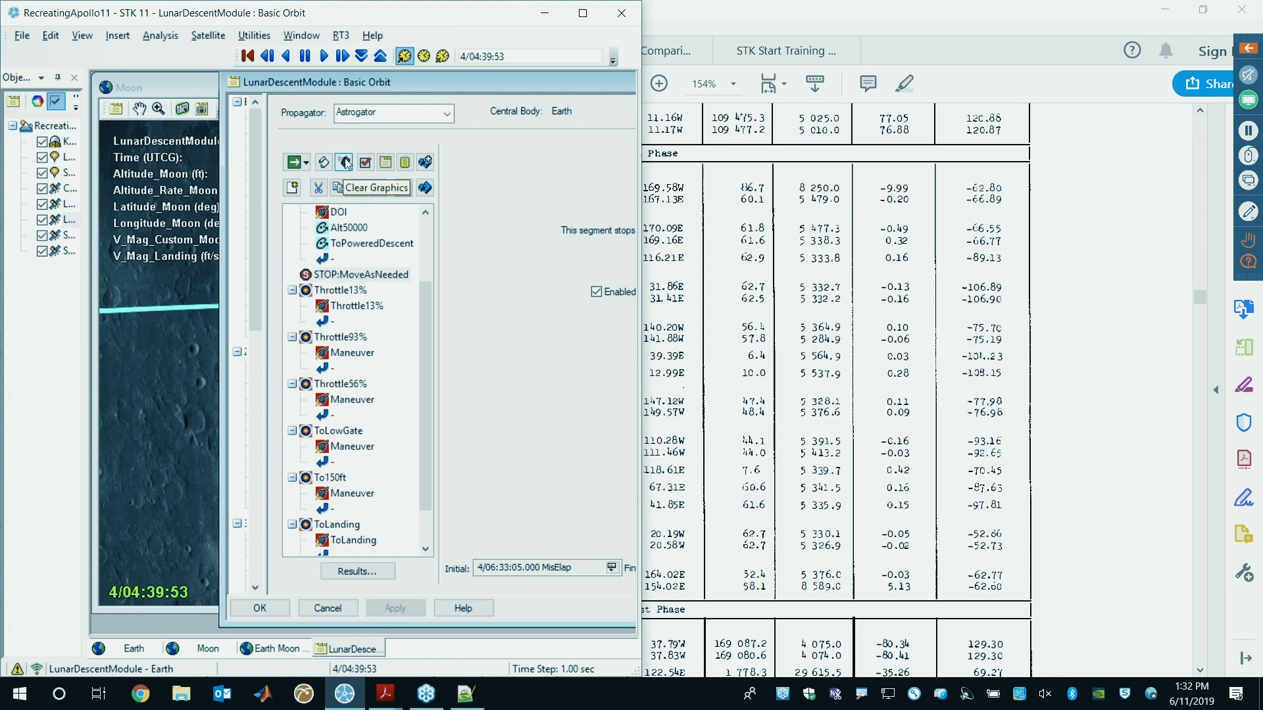
- Clear the targeting graphics, accept LunarDescentModule's orbit properties, and enlarge the window to show the full Moon view
{"action": "left_click", "coordinate": [346, 163]}
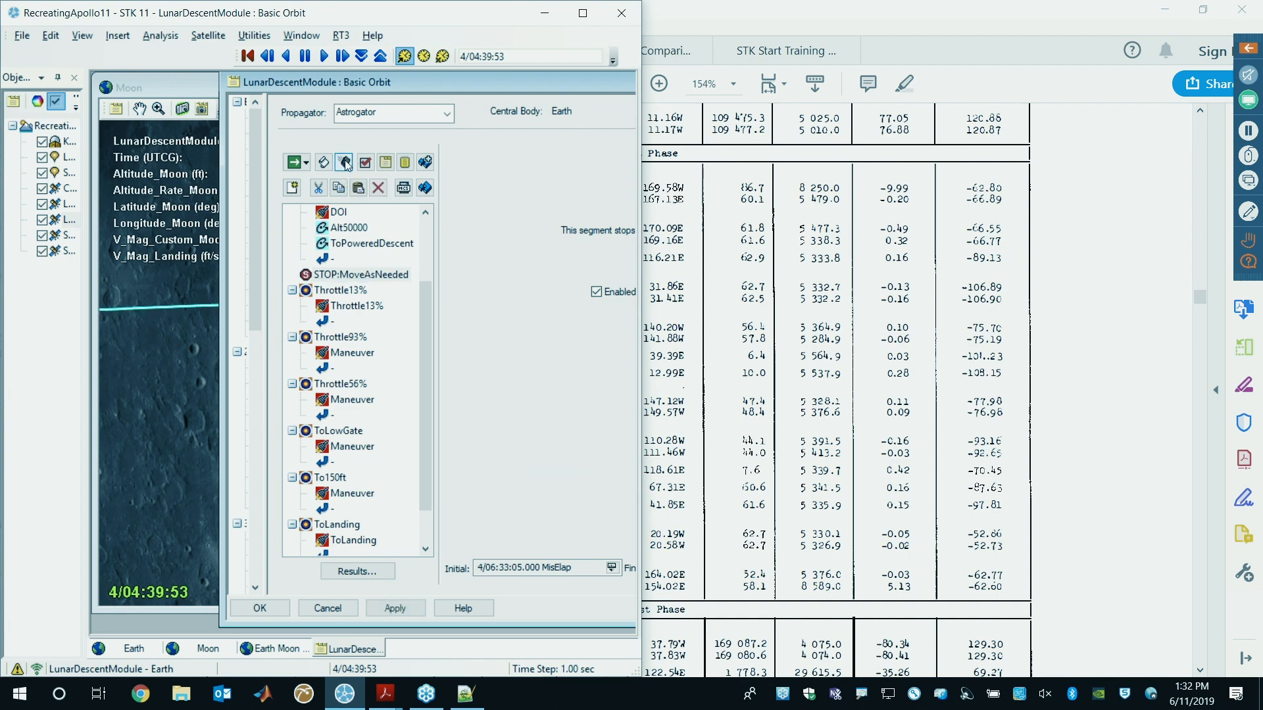
{"action": "left_click", "coordinate": [258, 608]}
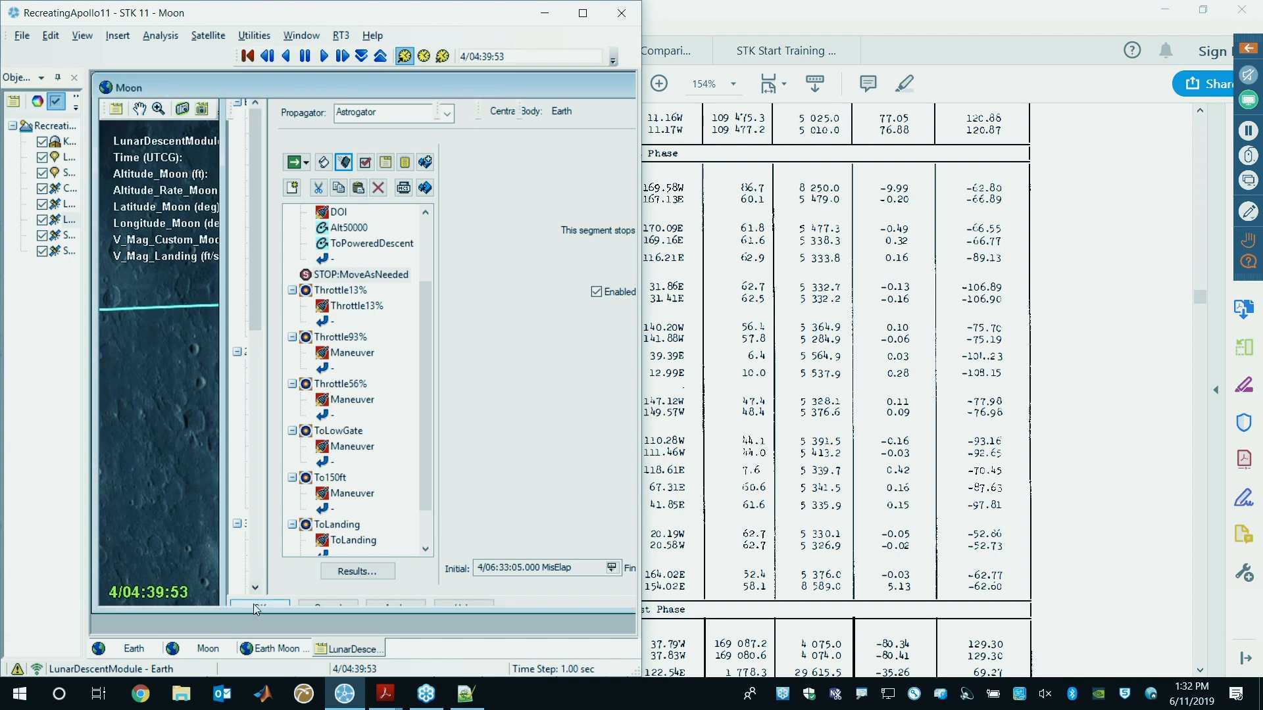
{"action": "left_click_drag", "start_coordinate": [643, 309], "coordinate": [1164, 249]}
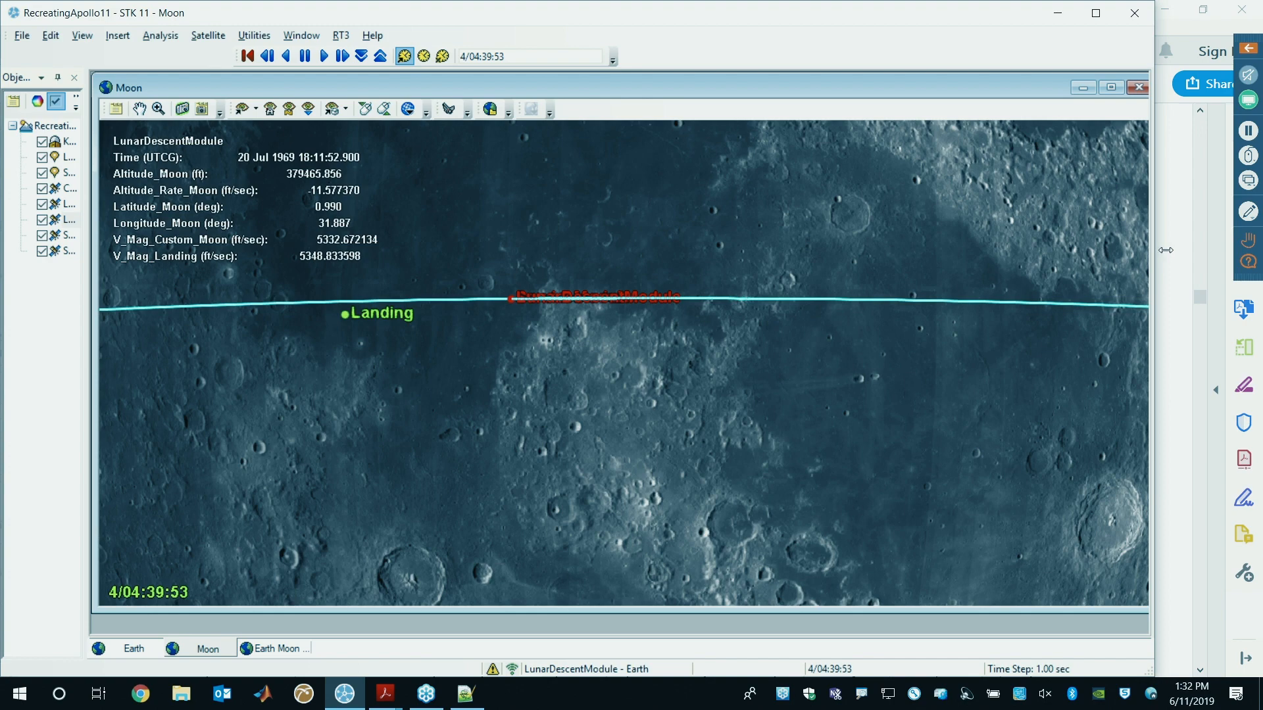
- Switch the Moon view to the stored LMSeparation view and play the animation briefly to watch the lunar module separate
{"action": "left_click", "coordinate": [348, 110]}
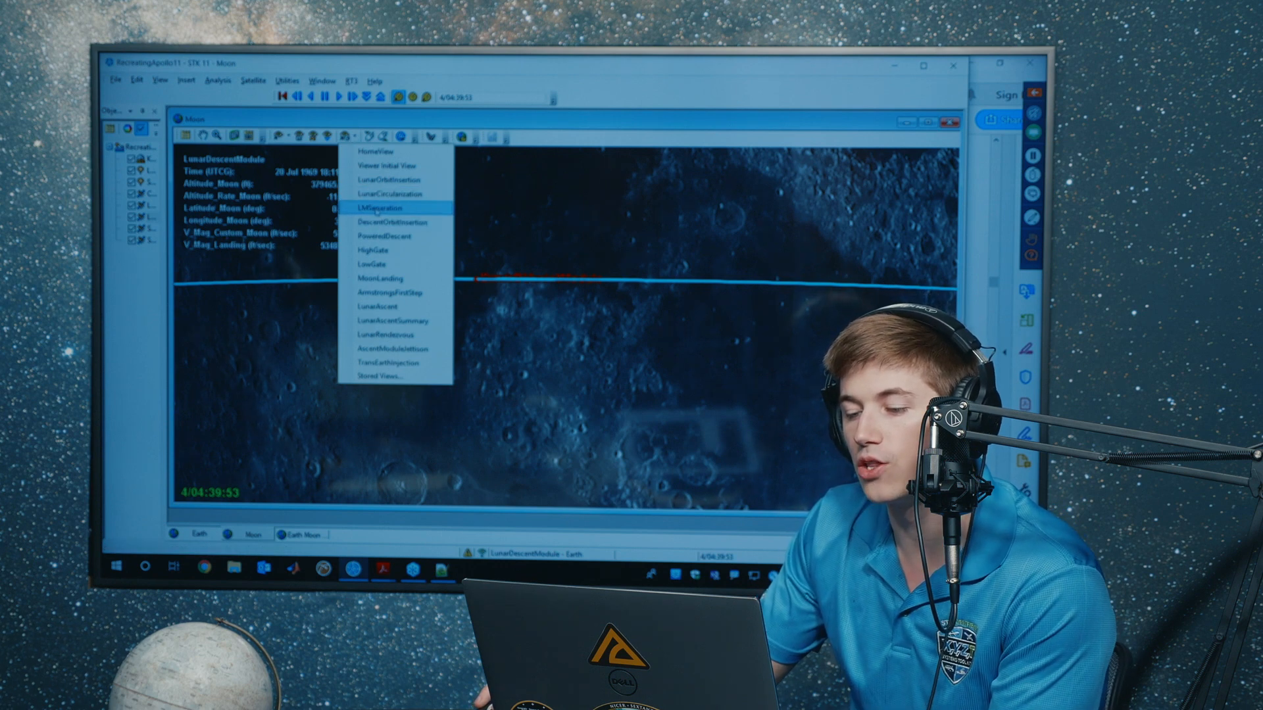
{"action": "left_click", "coordinate": [379, 209]}
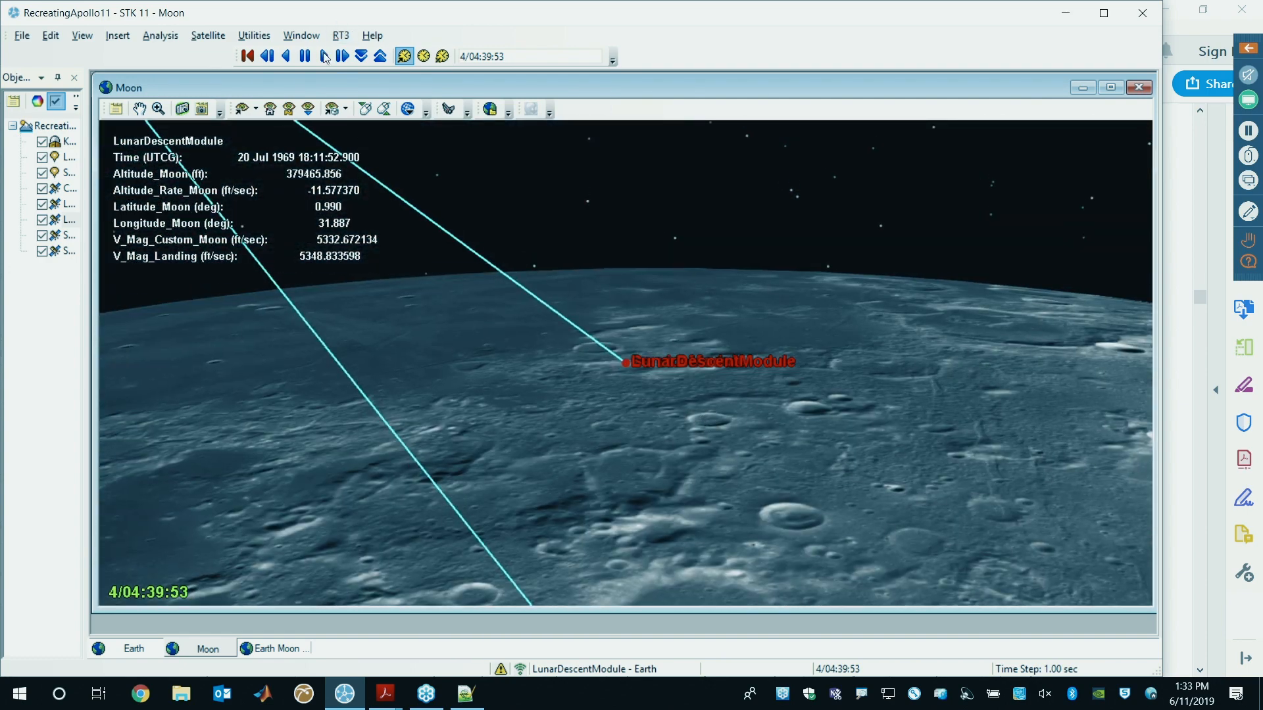
{"action": "left_click", "coordinate": [325, 56]}
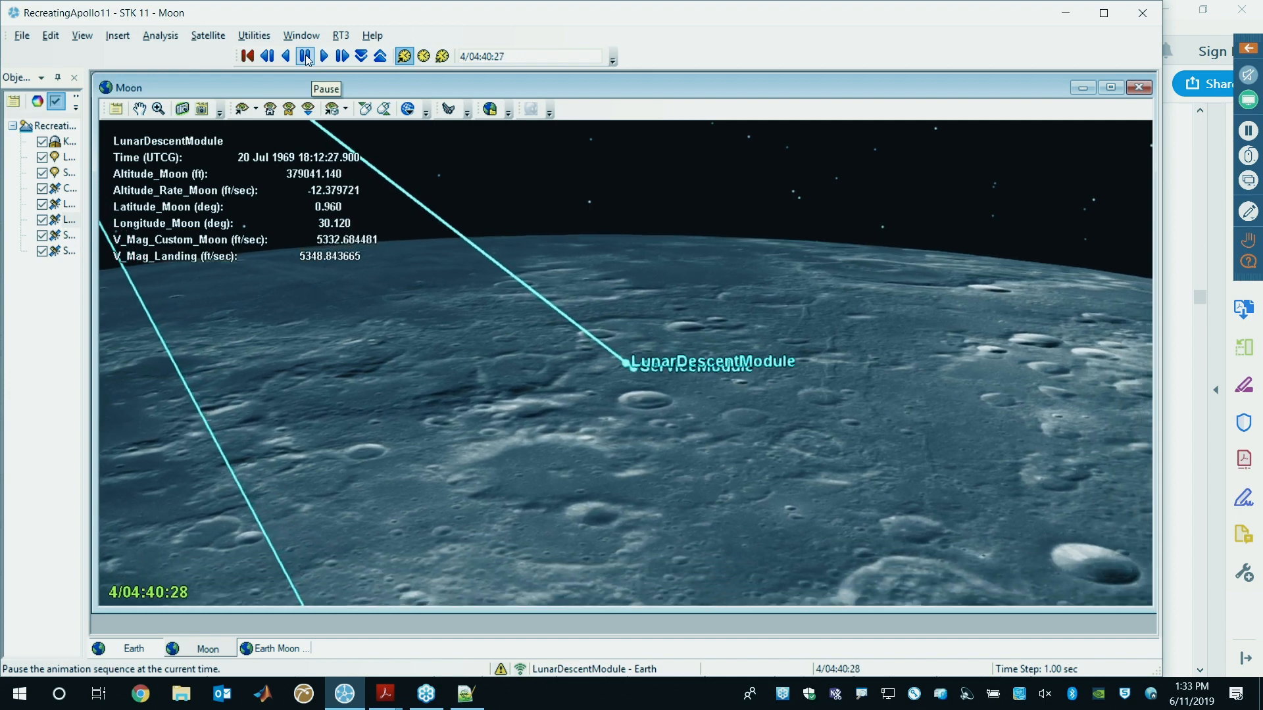
{"action": "left_click", "coordinate": [306, 56]}
{"action": "left_click_drag", "start_coordinate": [577, 361], "coordinate": [580, 284]}
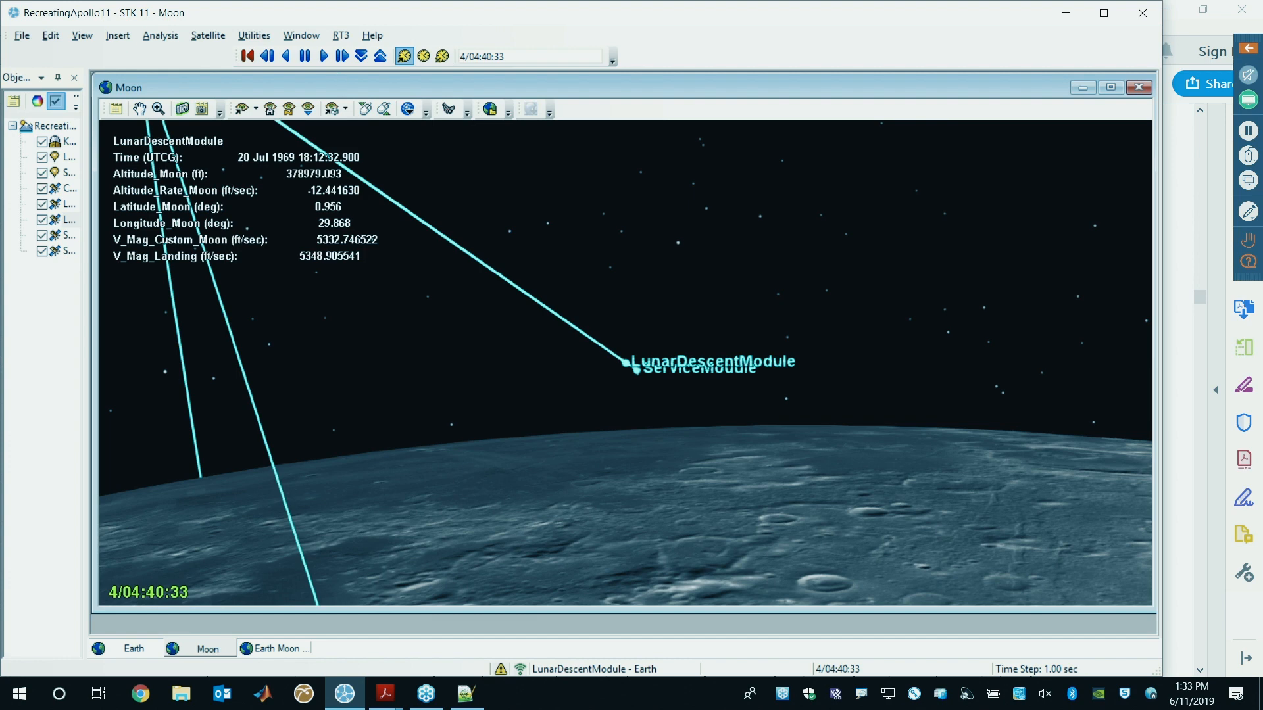
- Show the stored DescentOrbitInsertion view and animate the descent orbit to about 4/06:31:14, near the powered descent start
{"action": "left_click", "coordinate": [346, 111]}
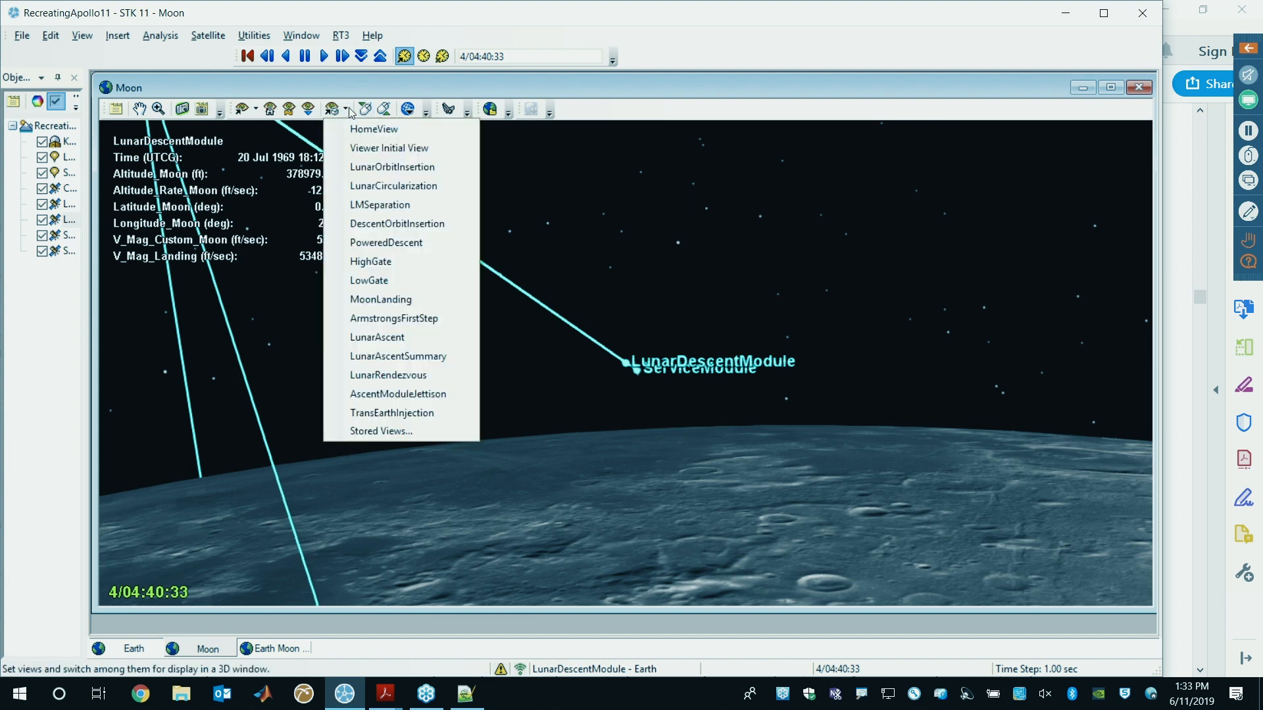
{"action": "left_click", "coordinate": [369, 224]}
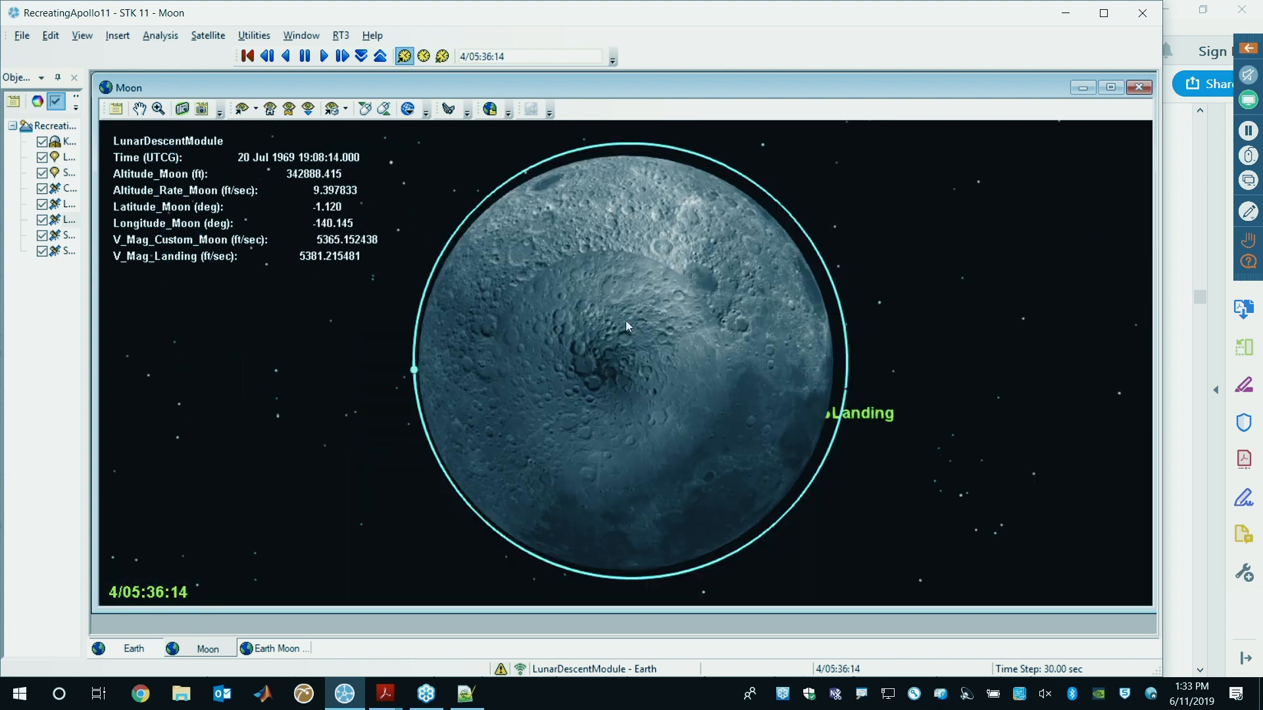
{"action": "left_click_drag", "start_coordinate": [583, 379], "coordinate": [585, 378]}
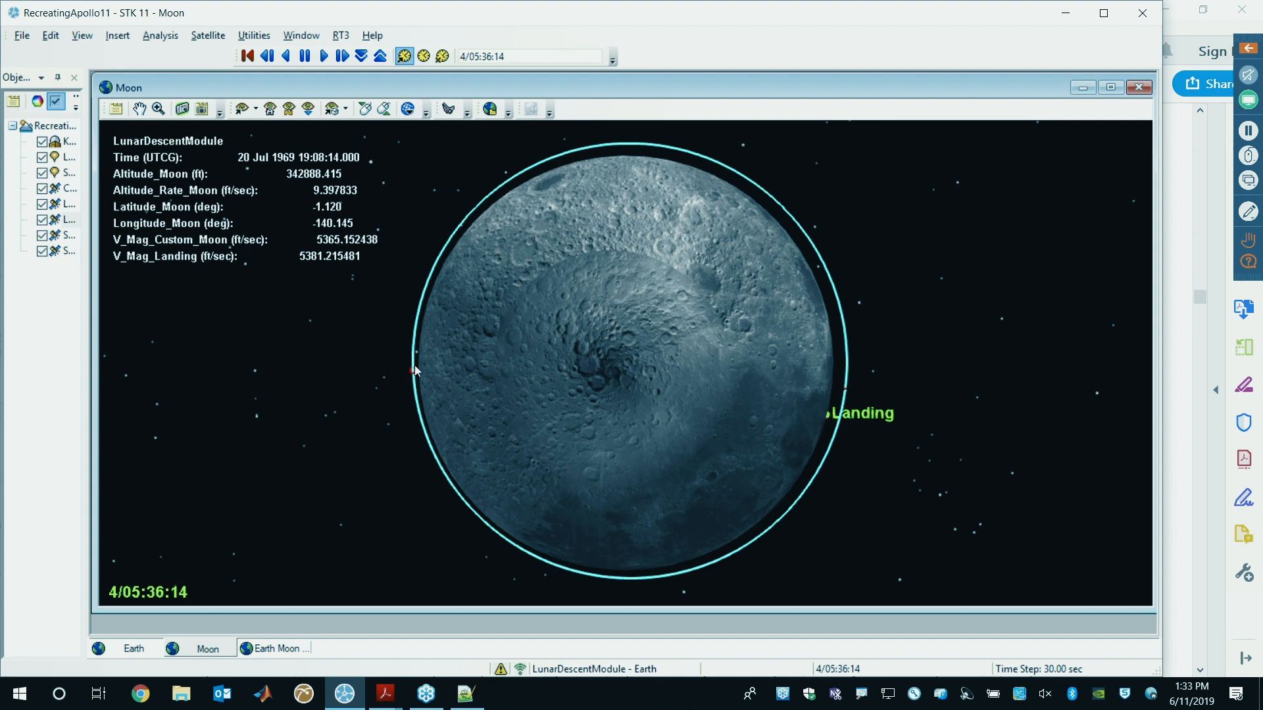
{"action": "left_click", "coordinate": [323, 56]}
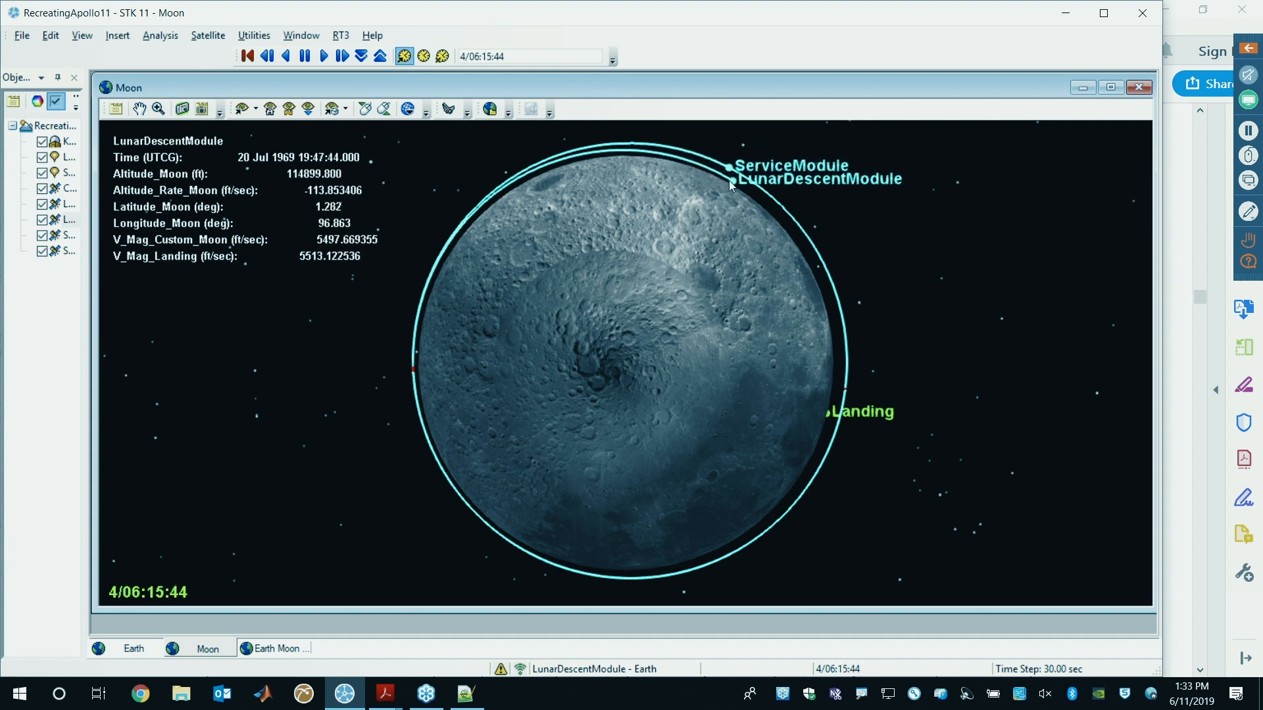
{"action": "left_click", "coordinate": [304, 57]}
{"action": "left_click", "coordinate": [286, 56]}
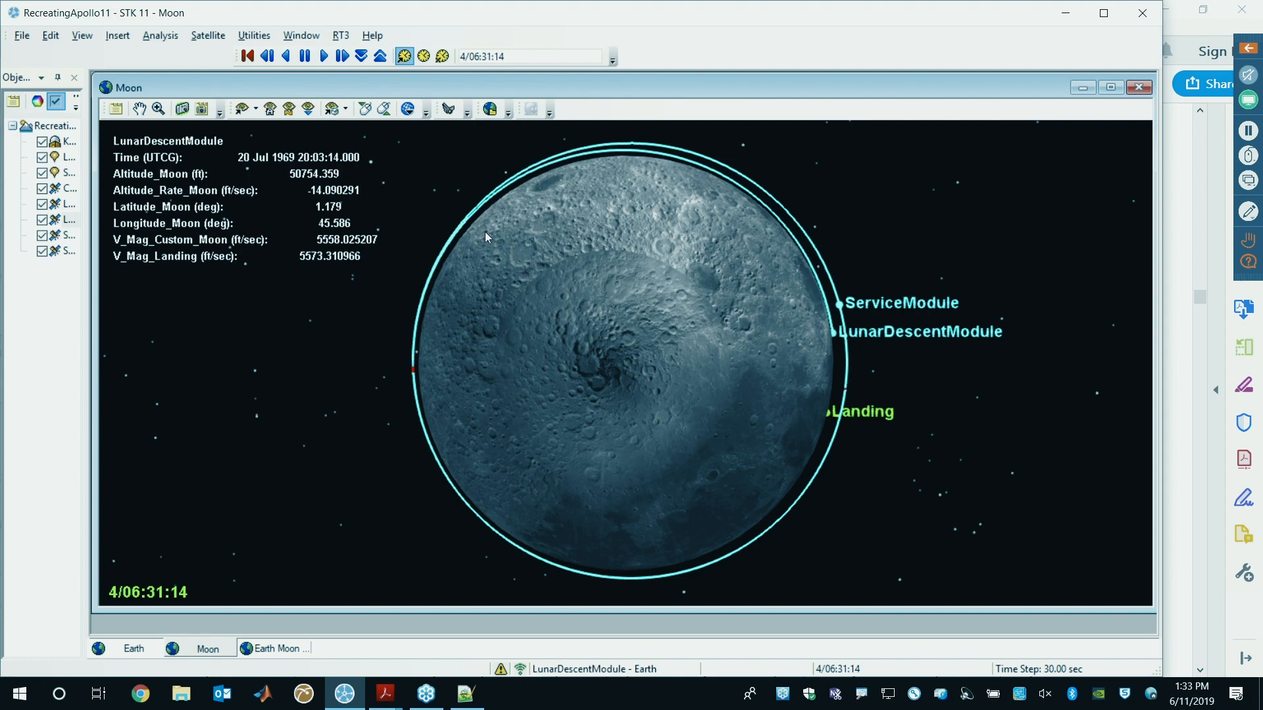
{"action": "left_click_drag", "start_coordinate": [730, 296], "coordinate": [502, 302]}
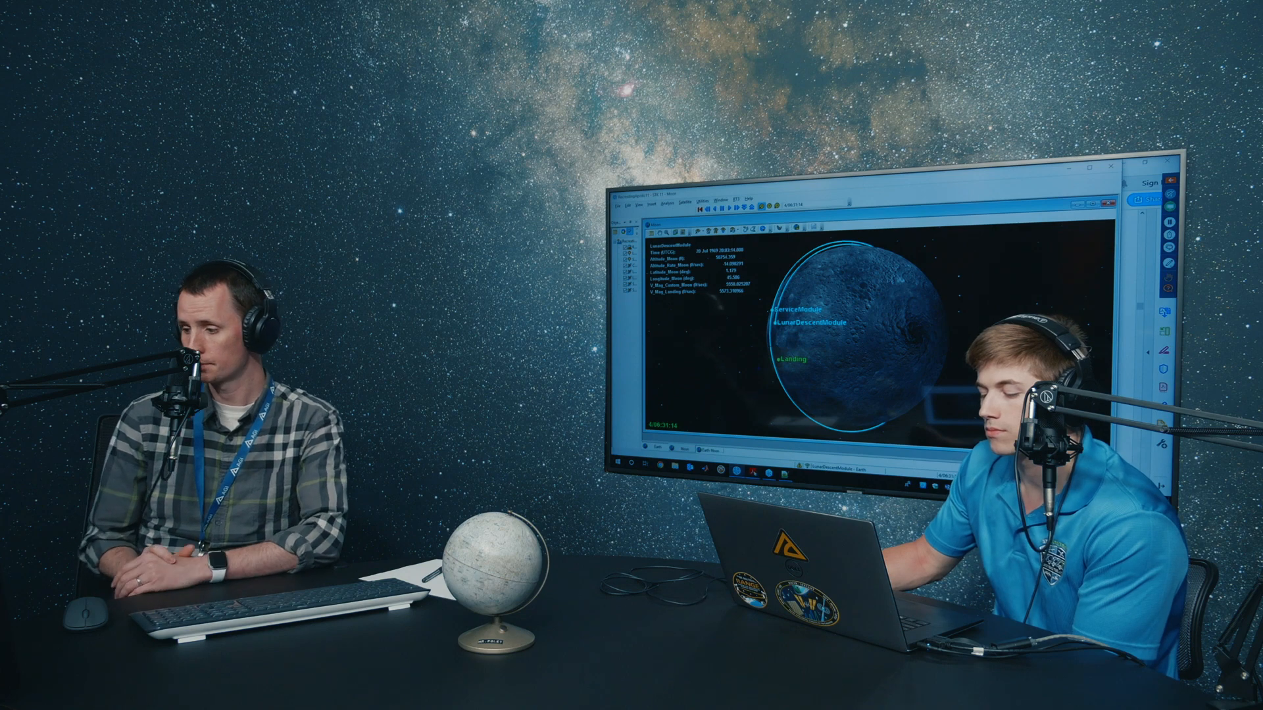
- Switch to Adobe Acrobat Reader, check the manual's powered descent targeting section, and highlight the powered descent initiation row in the mission report
{"action": "left_click", "coordinate": [753, 472]}
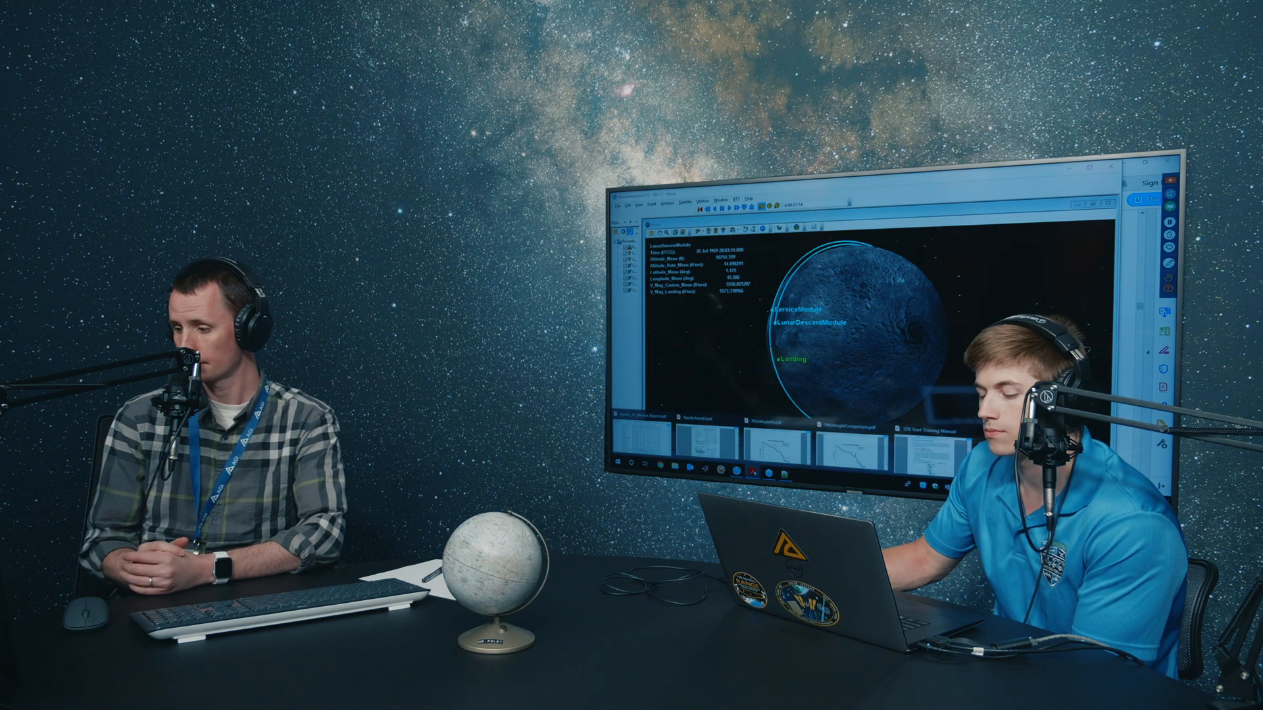
{"action": "left_click", "coordinate": [928, 447]}
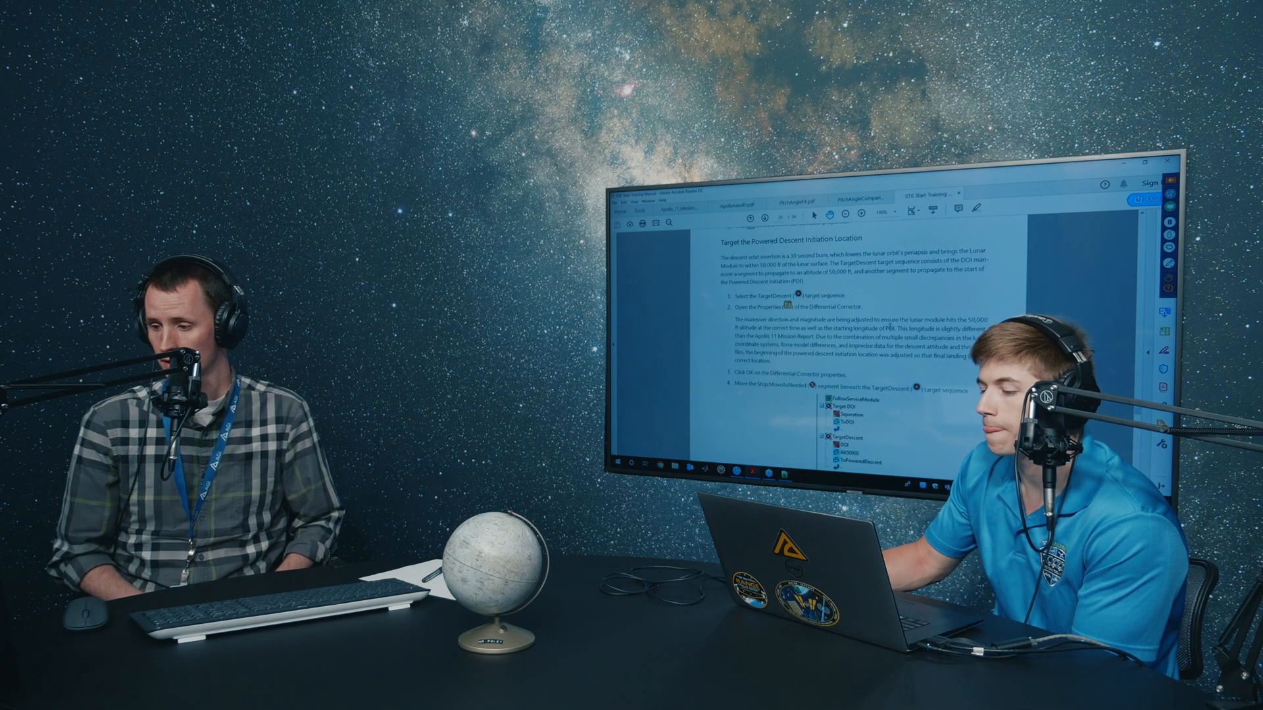
{"action": "left_click", "coordinate": [674, 209]}
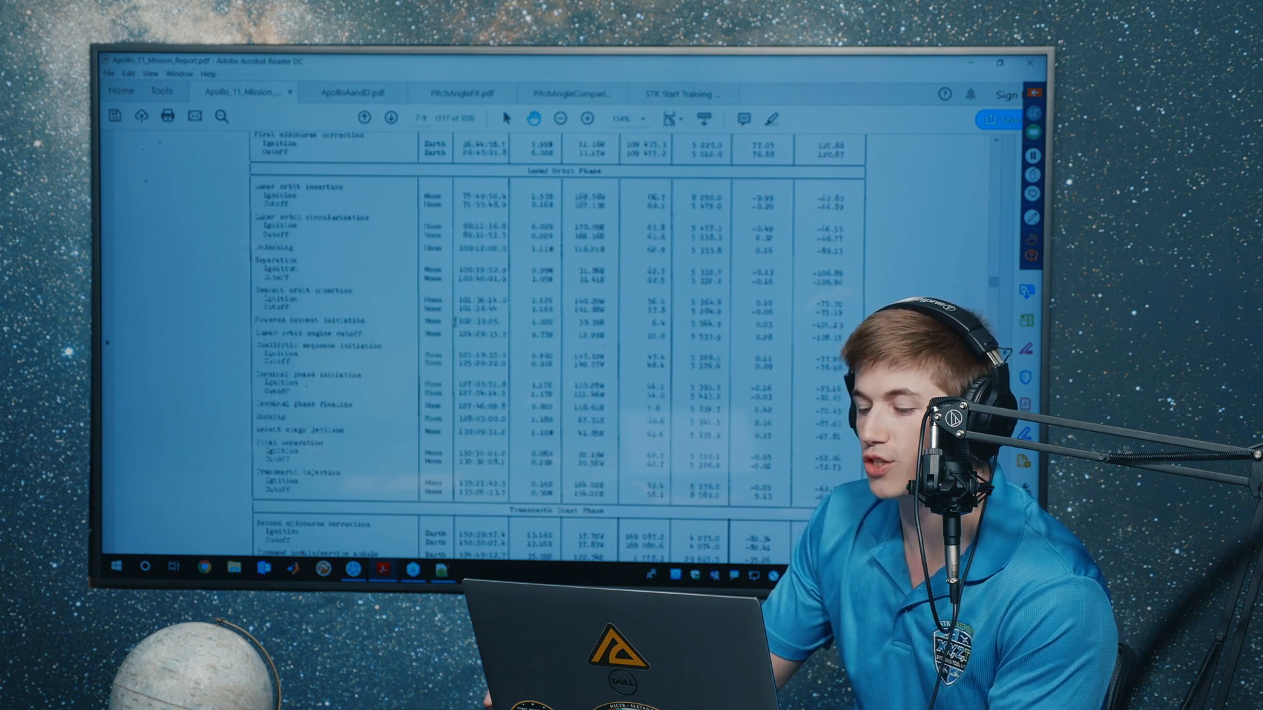
{"action": "left_click_drag", "start_coordinate": [455, 321], "coordinate": [554, 322]}
{"action": "left_click", "coordinate": [569, 320]}
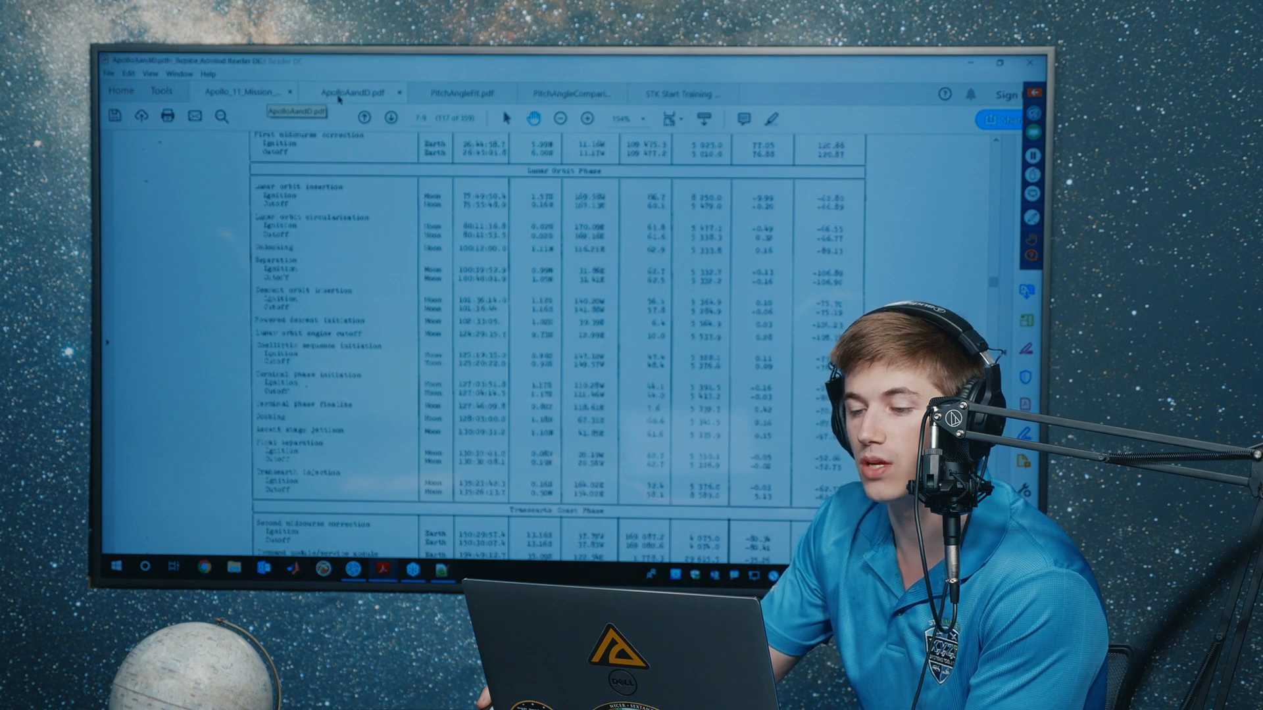
- Open the ApolloAandD.pdf document and return to its title page to identify the source report
{"action": "left_click", "coordinate": [339, 98]}
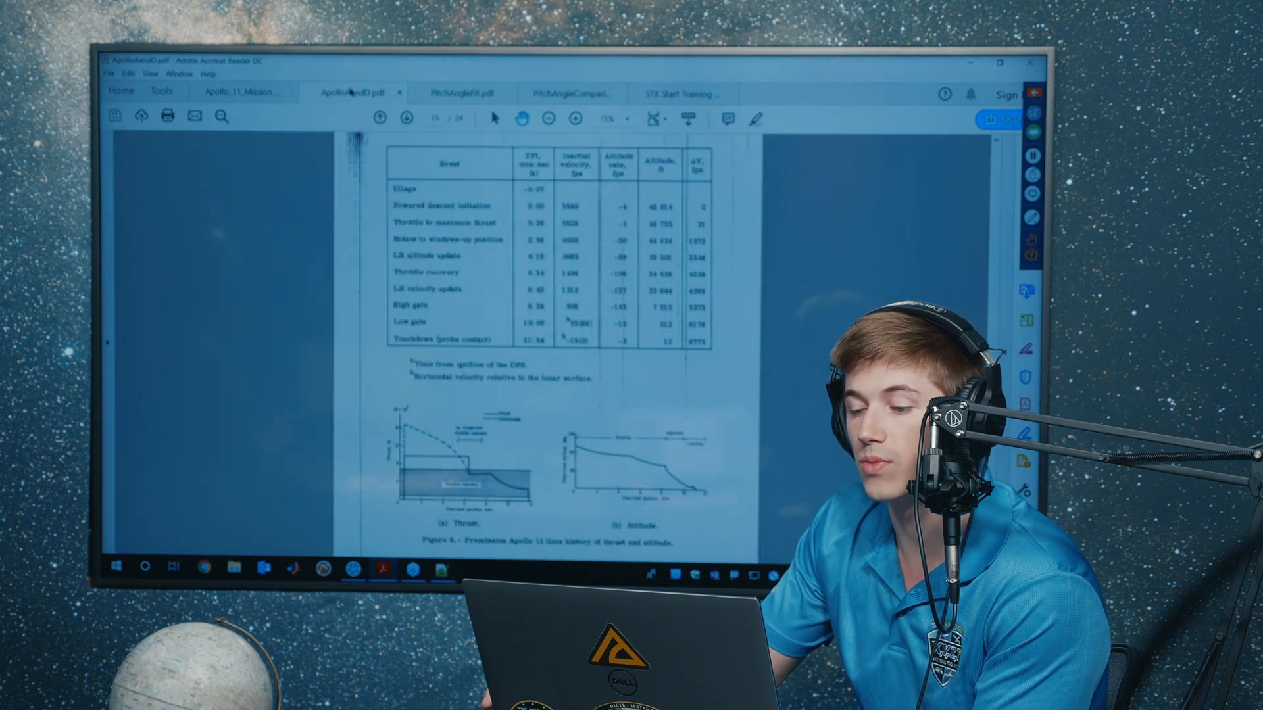
{"action": "left_click_drag", "start_coordinate": [994, 389], "coordinate": [995, 238]}
{"action": "scroll", "coordinate": [546, 342], "scroll_direction": "up", "scroll_amount": 10}
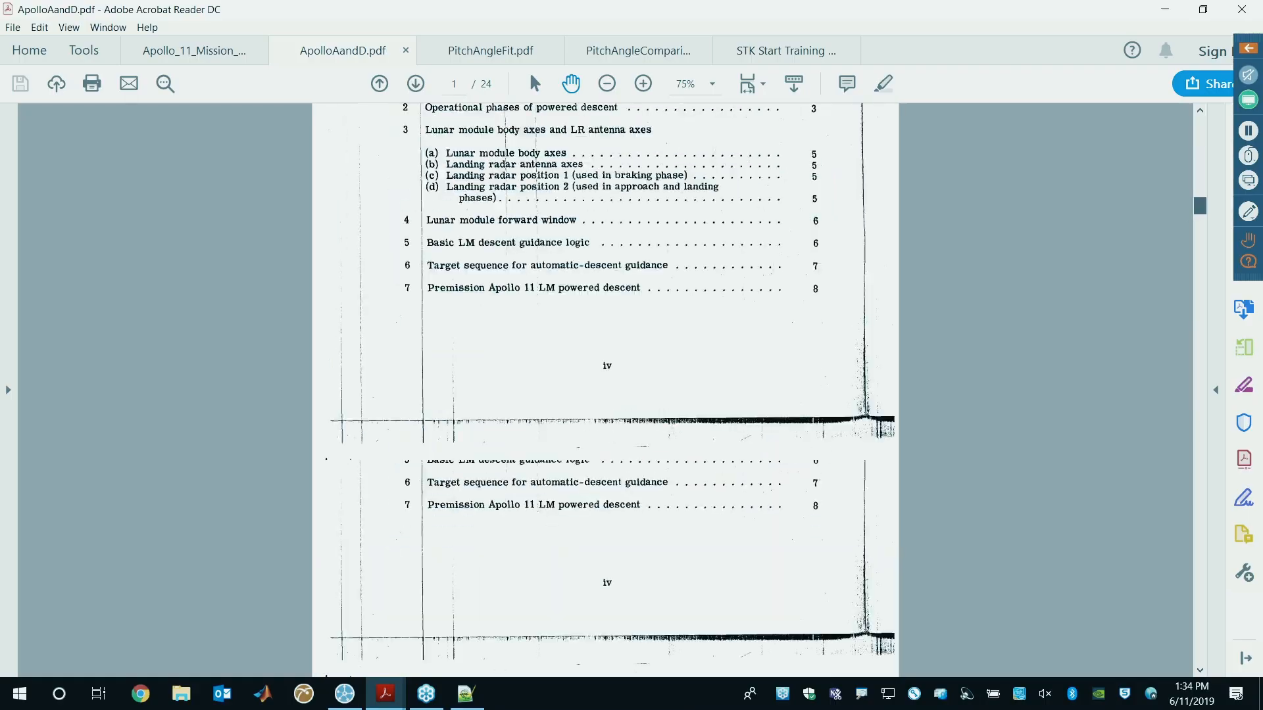
{"action": "left_click_drag", "start_coordinate": [1198, 205], "coordinate": [1197, 135]}
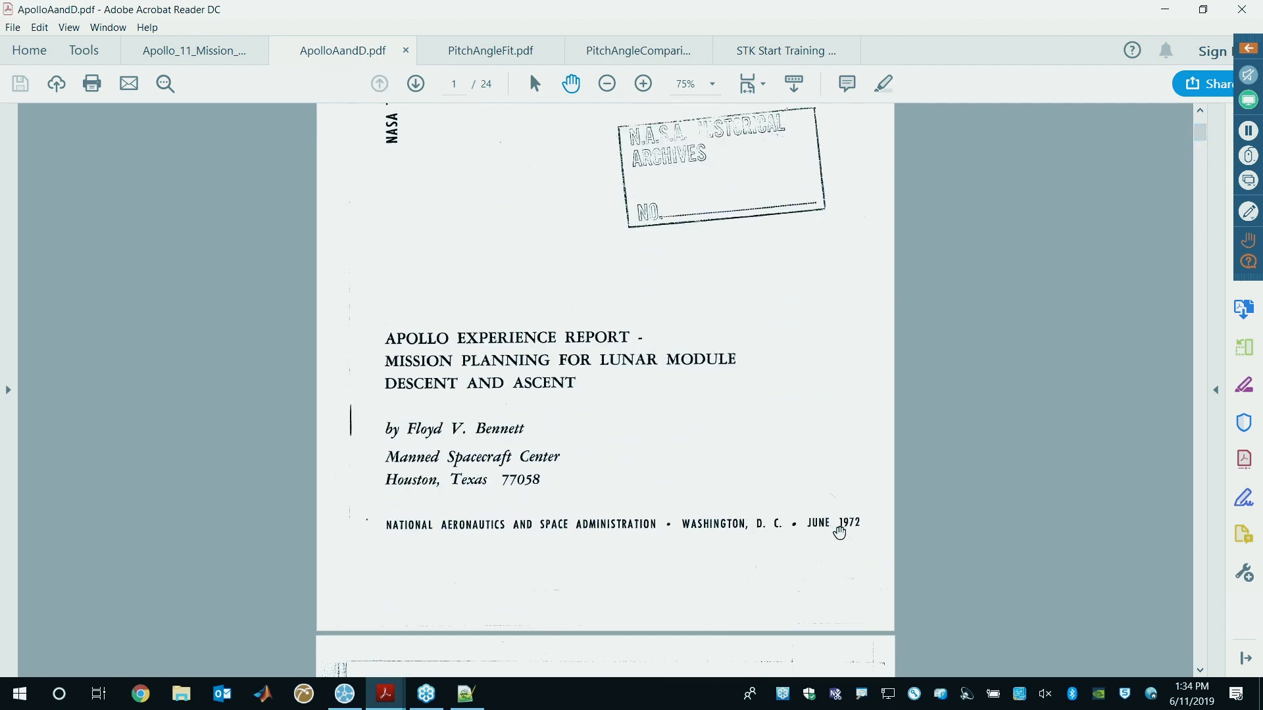
{"action": "scroll", "coordinate": [845, 523], "scroll_direction": "up", "scroll_amount": 3}
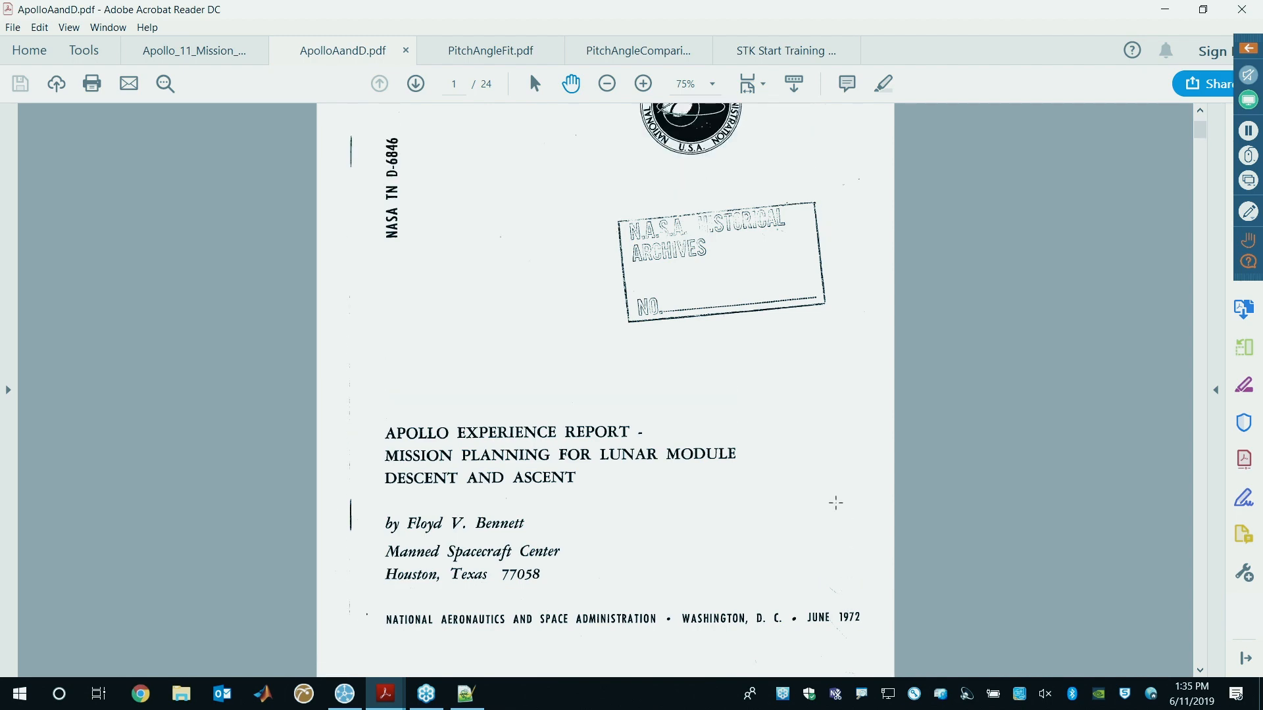
{"action": "scroll", "coordinate": [728, 564], "scroll_direction": "up", "scroll_amount": 1}
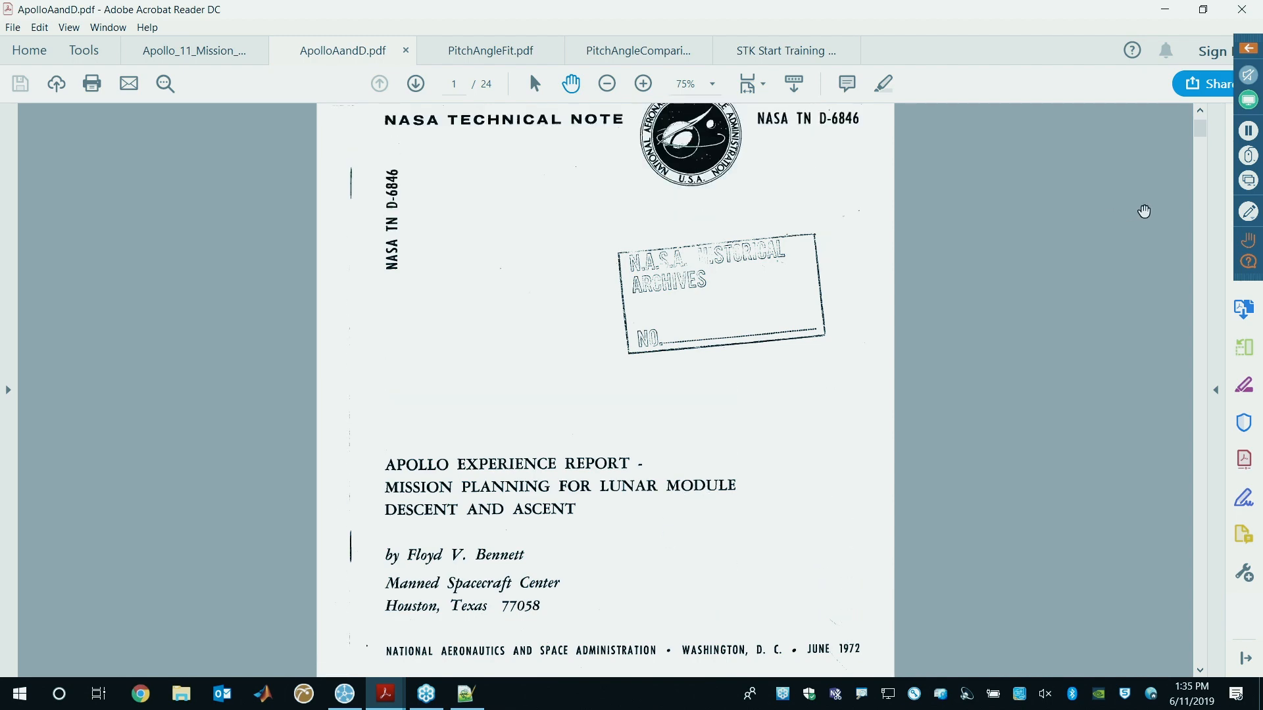
- Go to Table I on page 15, the premission powered-descent event summary, and examine the powered descent initiation row
{"action": "left_click_drag", "start_coordinate": [1200, 129], "coordinate": [1227, 432]}
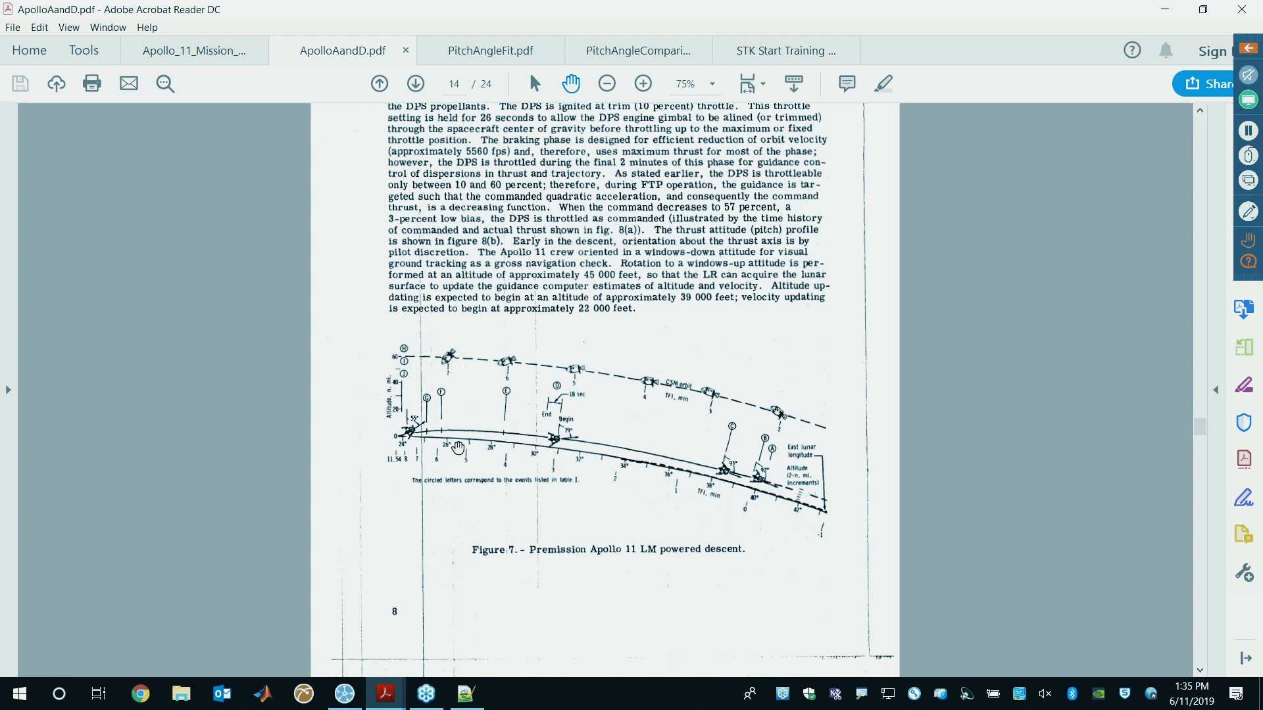
{"action": "scroll", "coordinate": [501, 485], "scroll_direction": "down", "scroll_amount": 5}
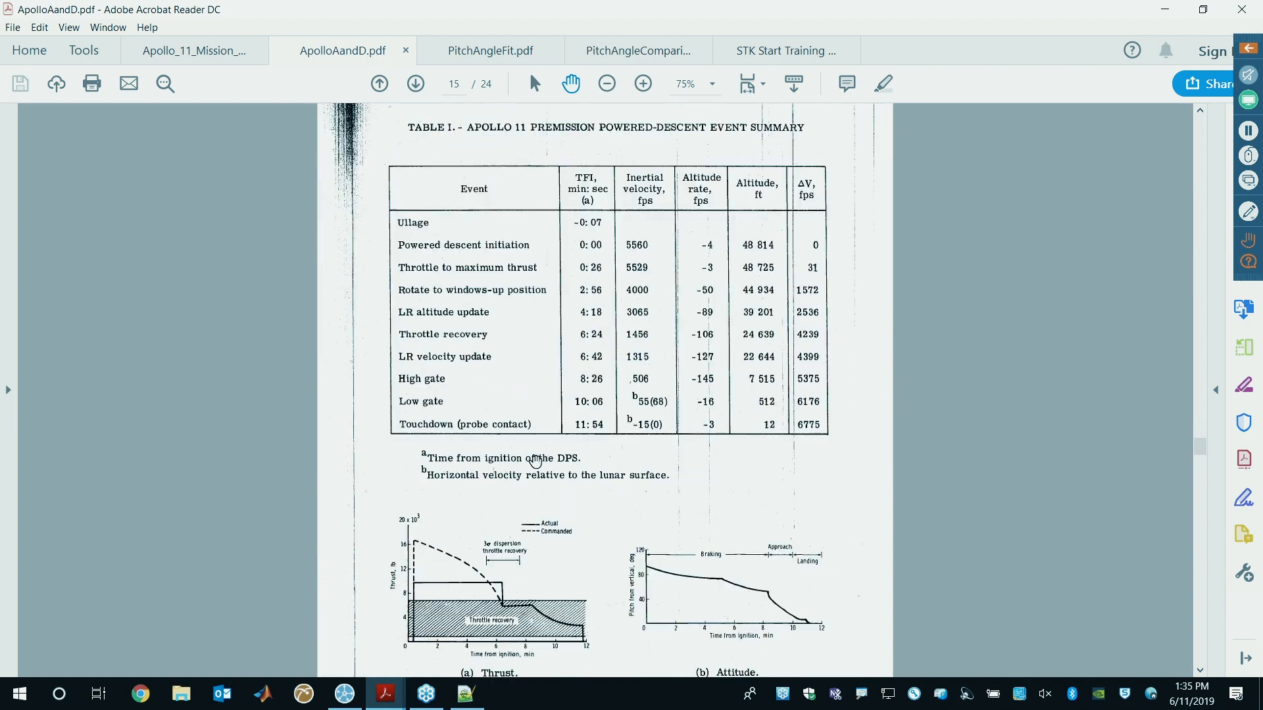
{"action": "scroll", "coordinate": [539, 461], "scroll_direction": "down", "scroll_amount": 1}
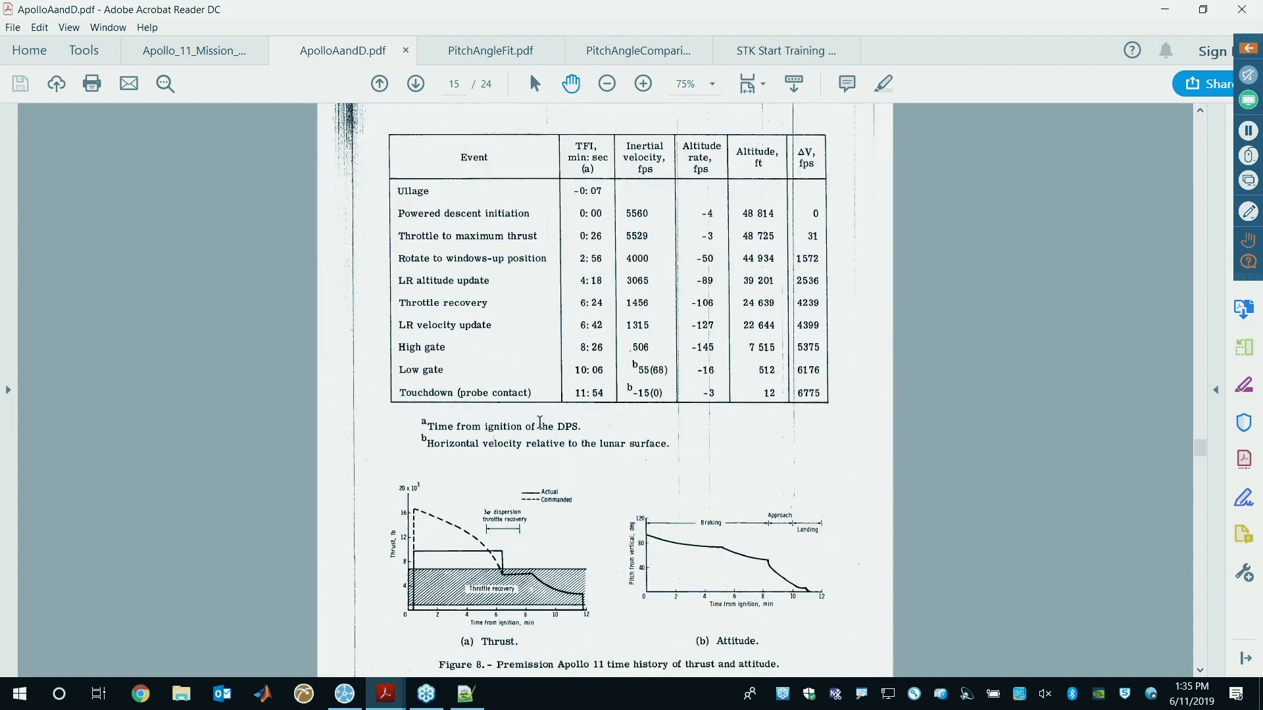
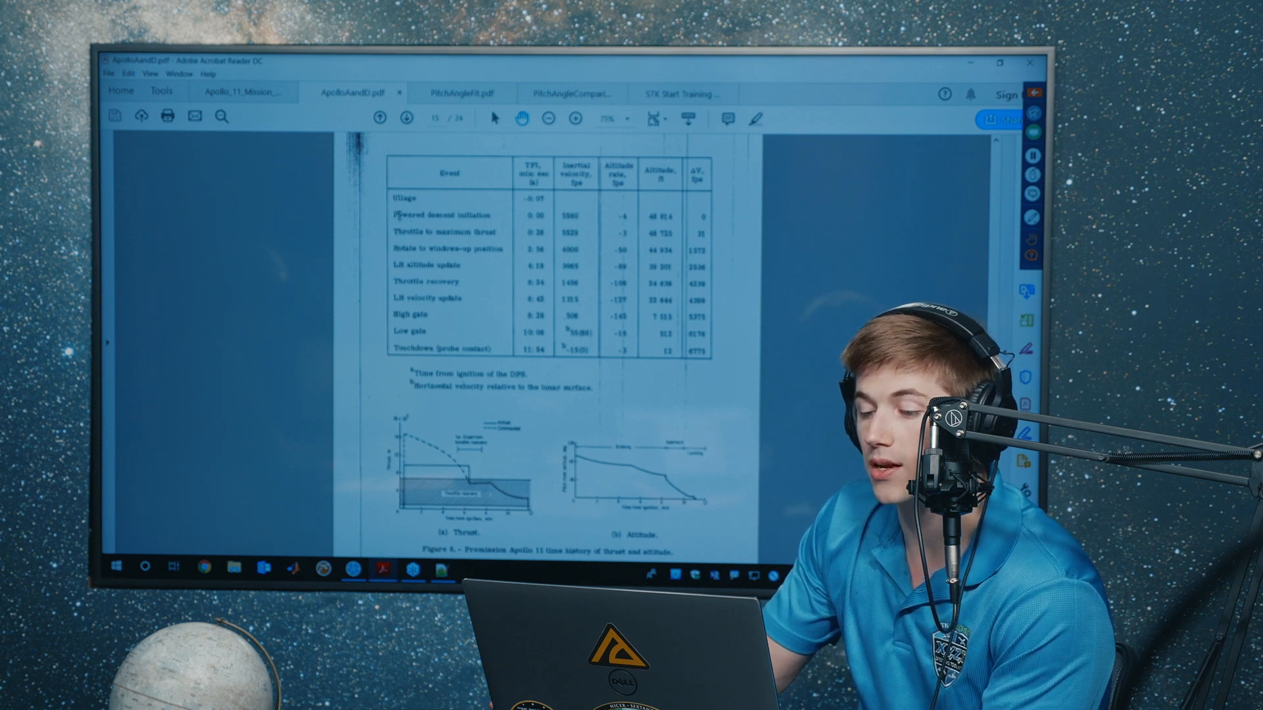
{"action": "left_click_drag", "start_coordinate": [395, 215], "coordinate": [490, 216]}
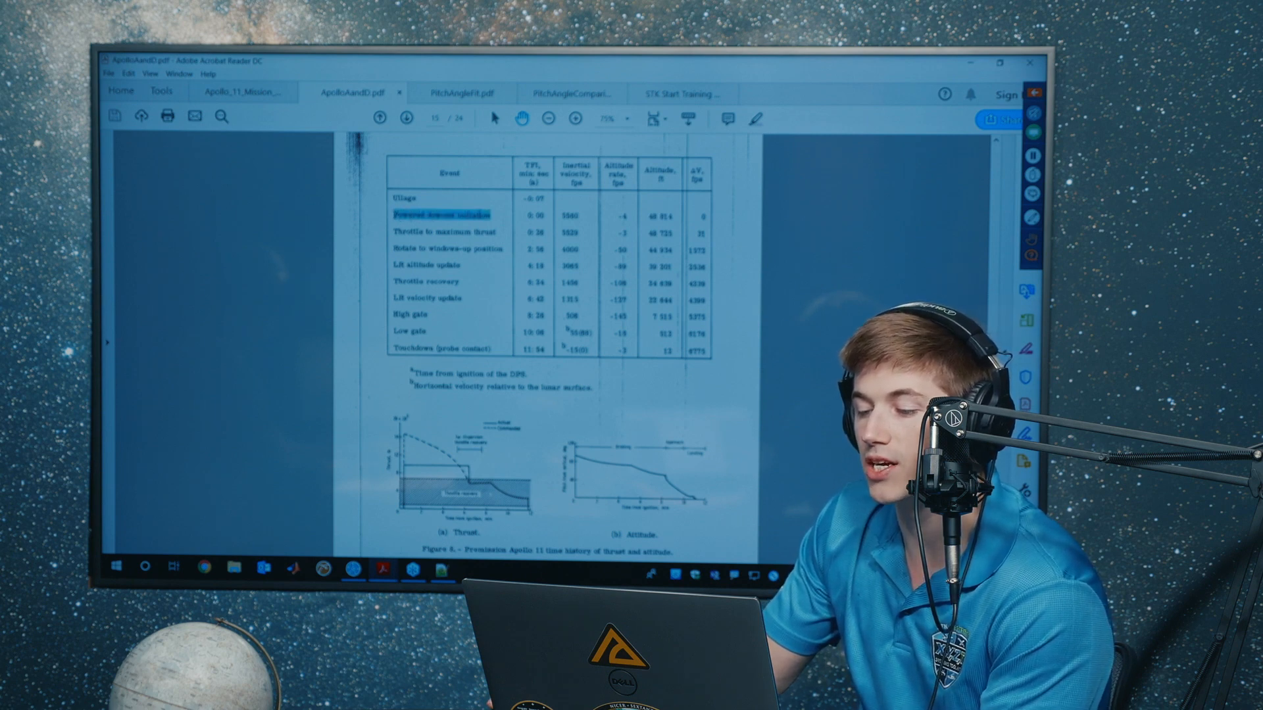
{"action": "left_click", "coordinate": [462, 219]}
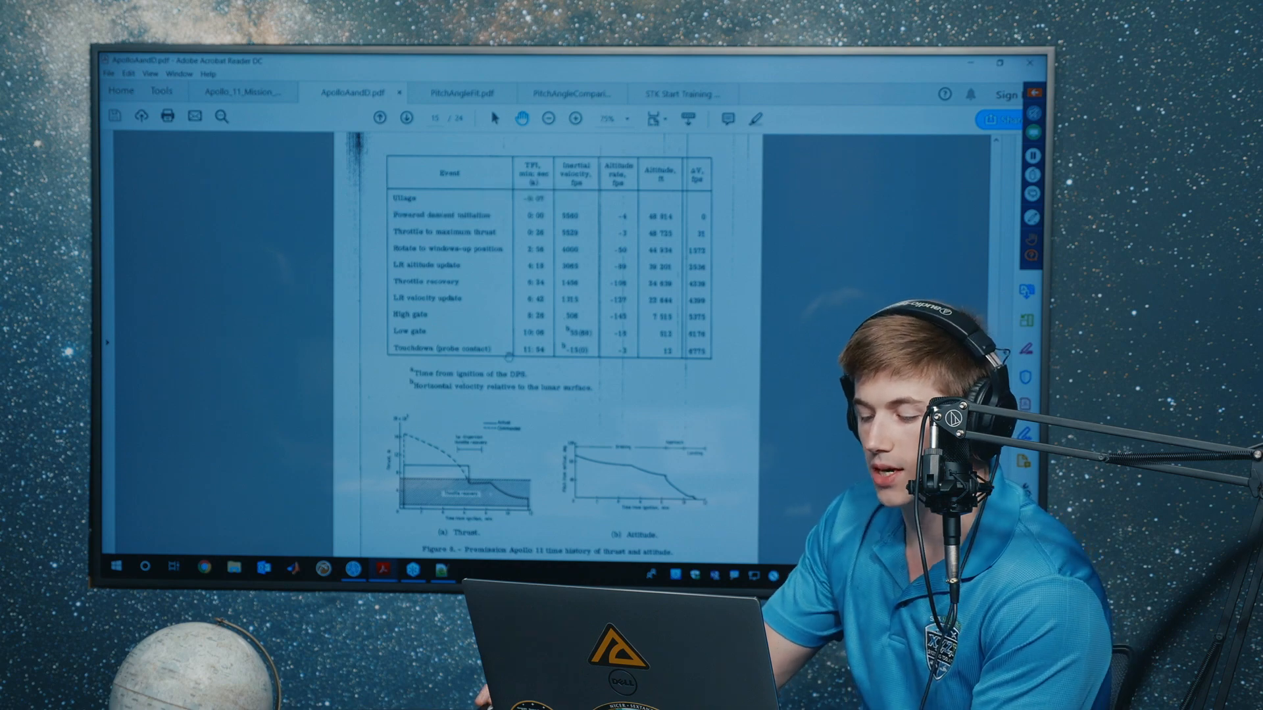